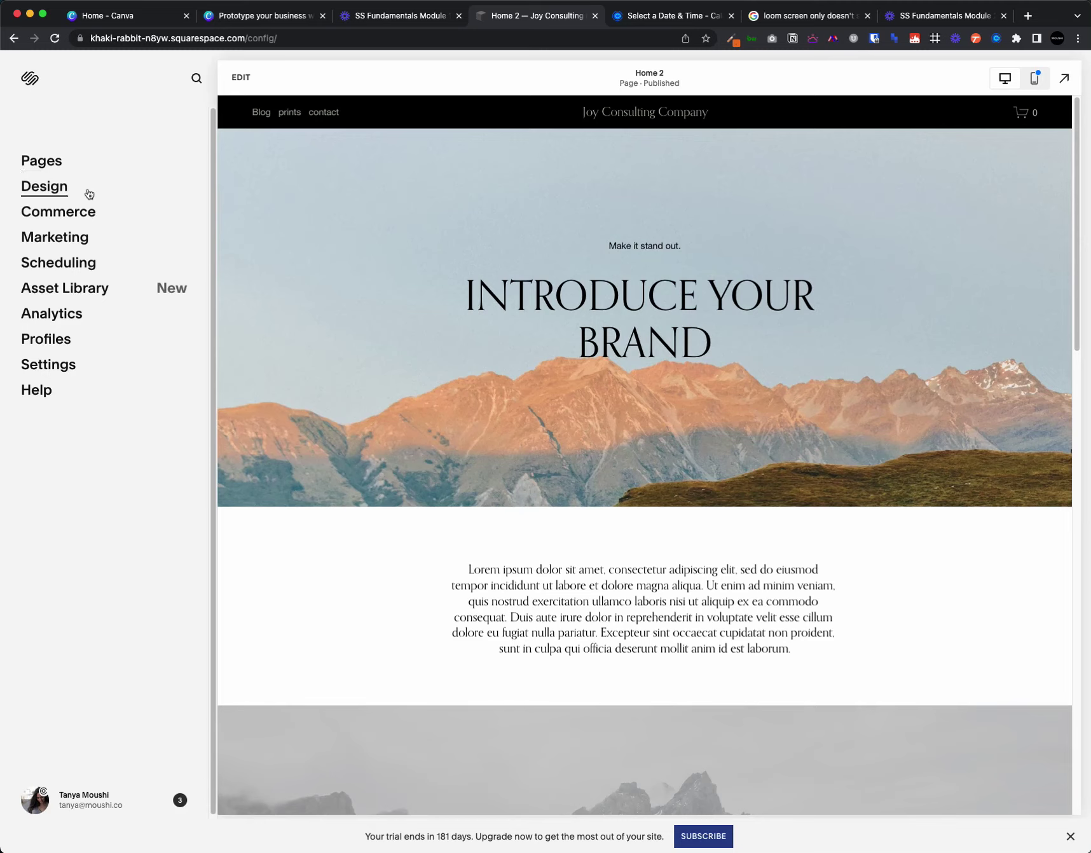
- Bring up the Site Styles font settings, which show the current Orpheus Pro font pack
click(56, 188)
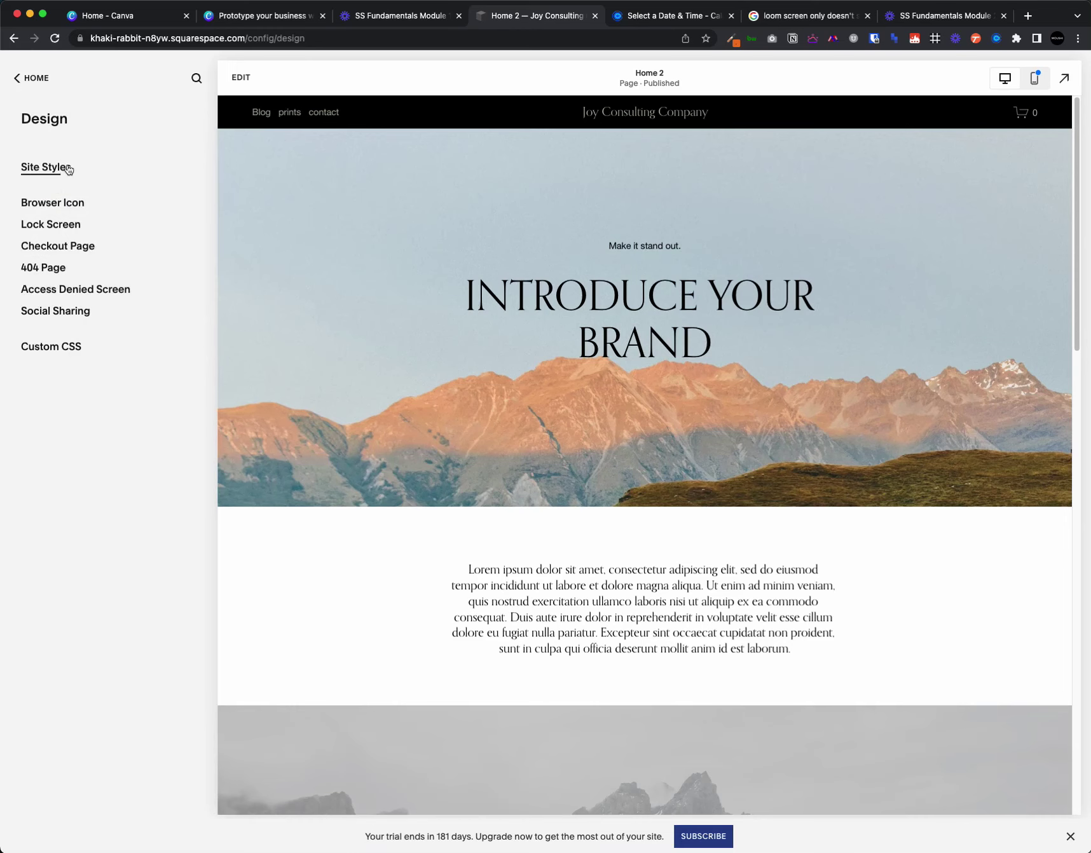
click(67, 168)
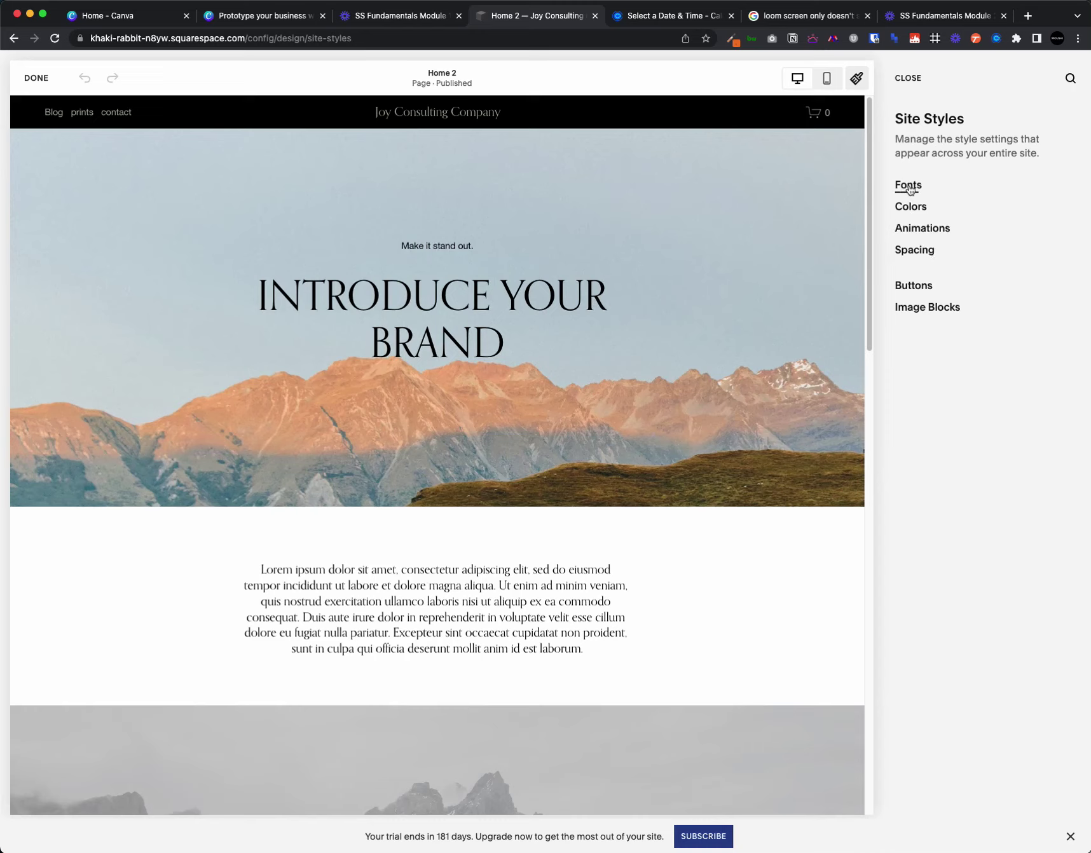
click(909, 190)
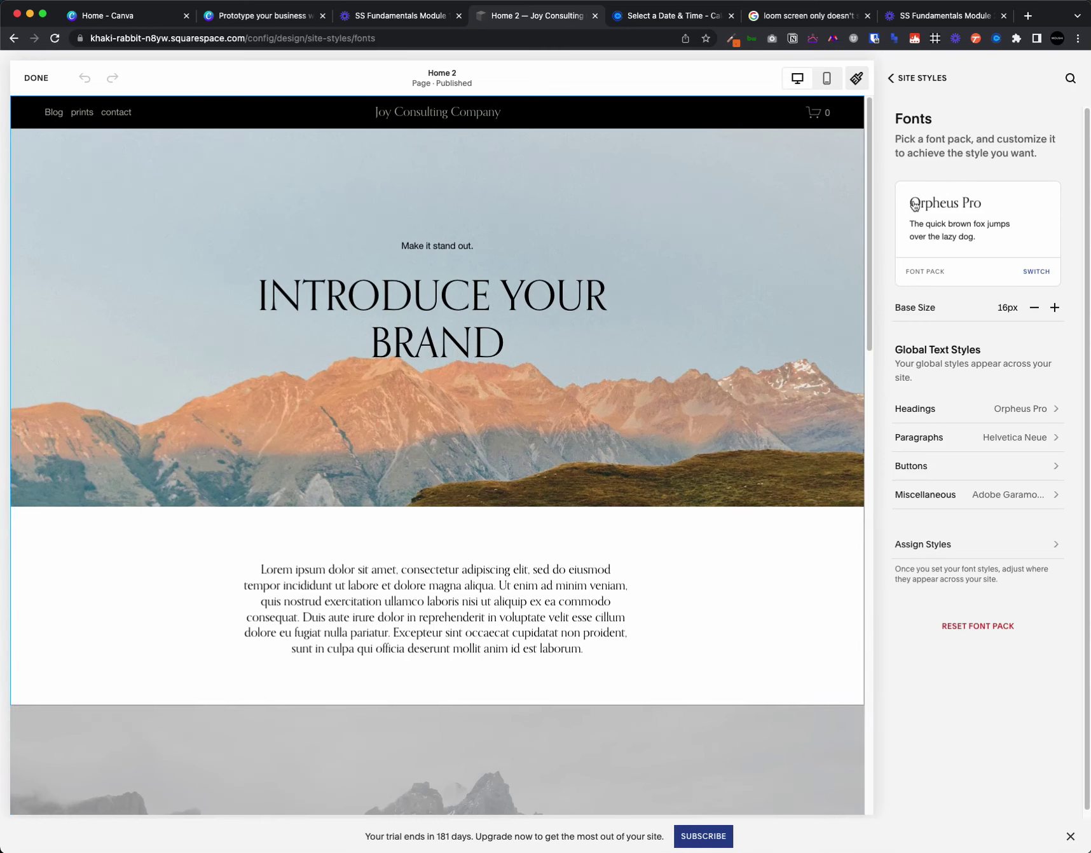
- Try an 18px base text size, return it to 16px, and bring up the font pack list
click(1054, 308)
click(1054, 309)
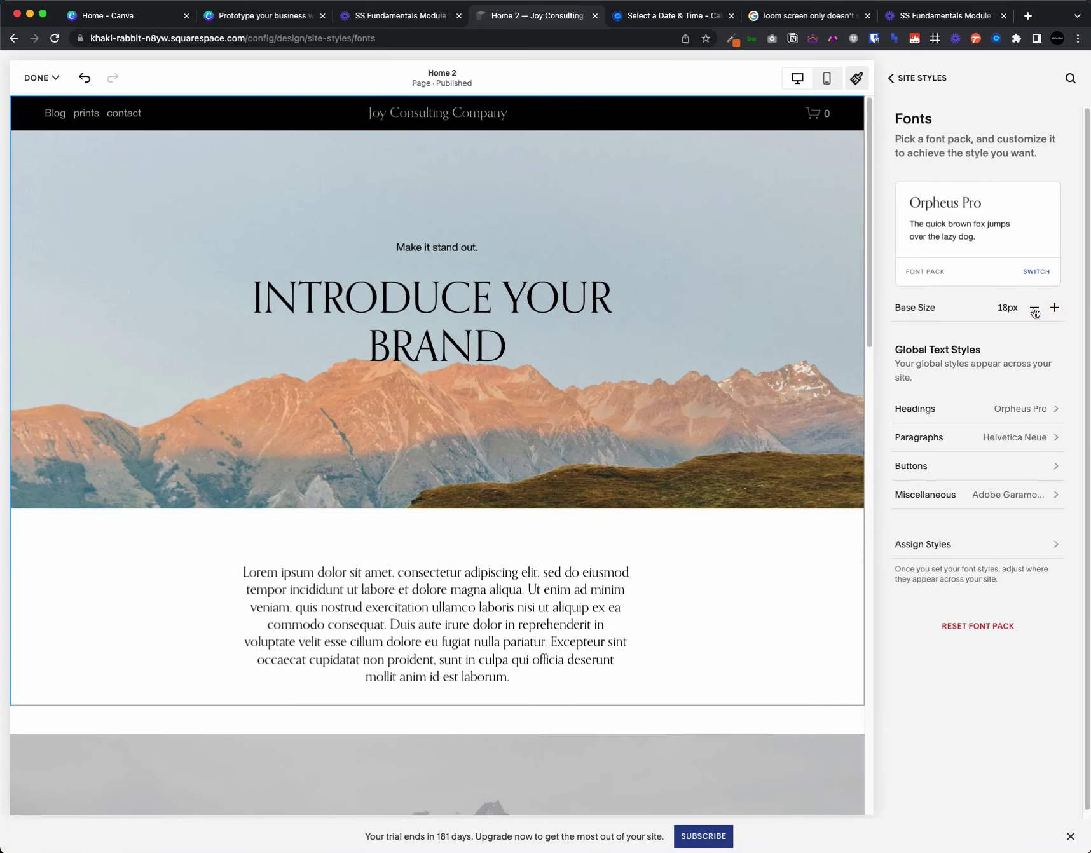
click(1035, 309)
click(1035, 310)
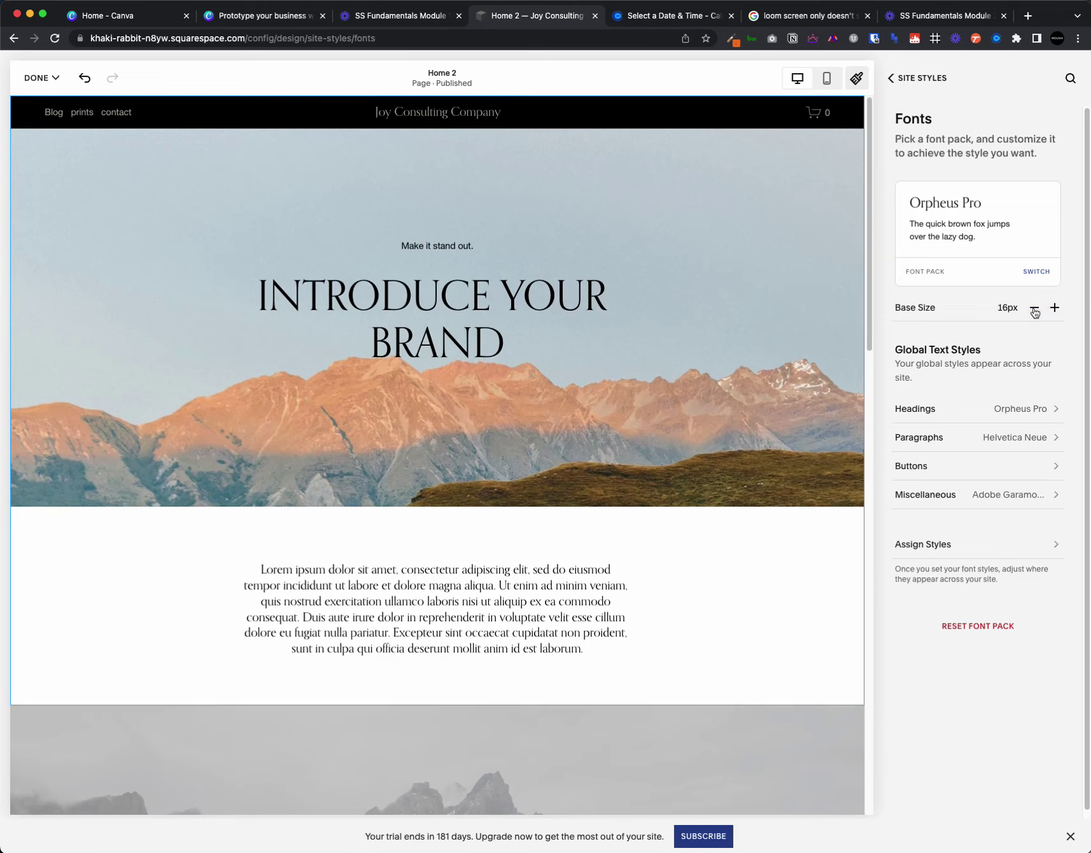
click(1038, 274)
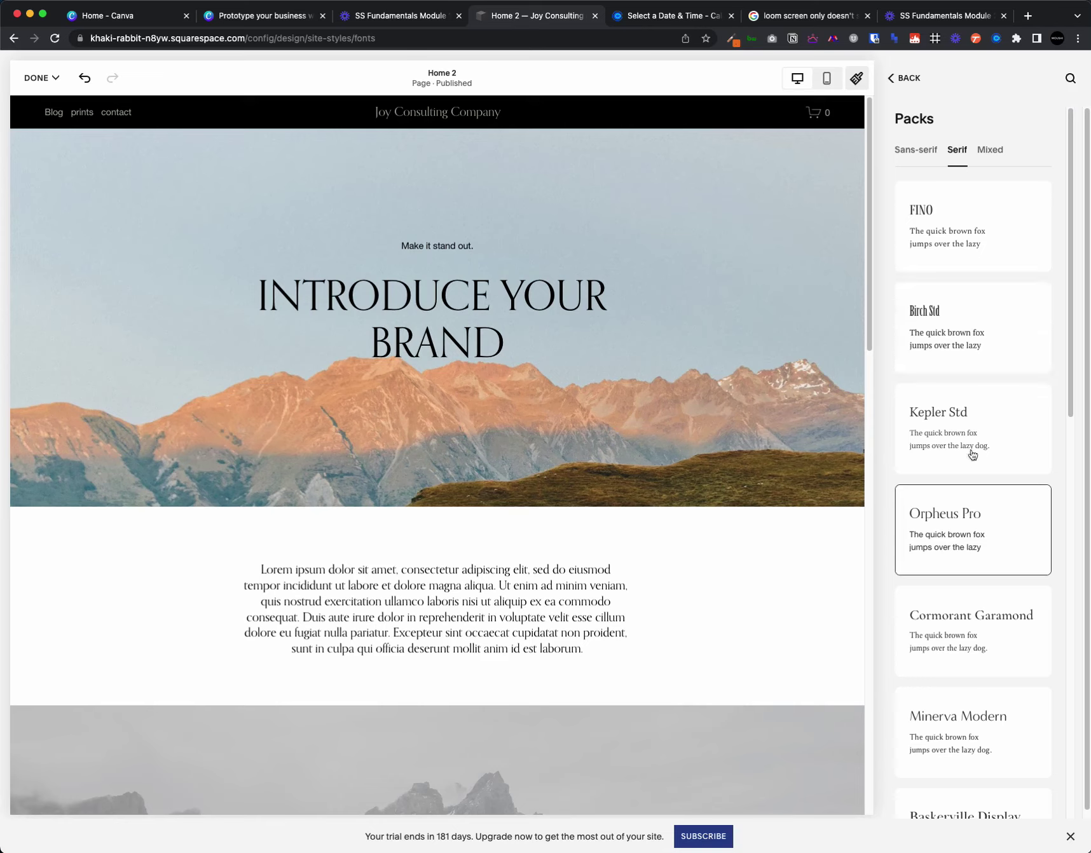
- Preview serif and sans-serif font packs such as FINO, Gopher and Omnes Pro
click(967, 244)
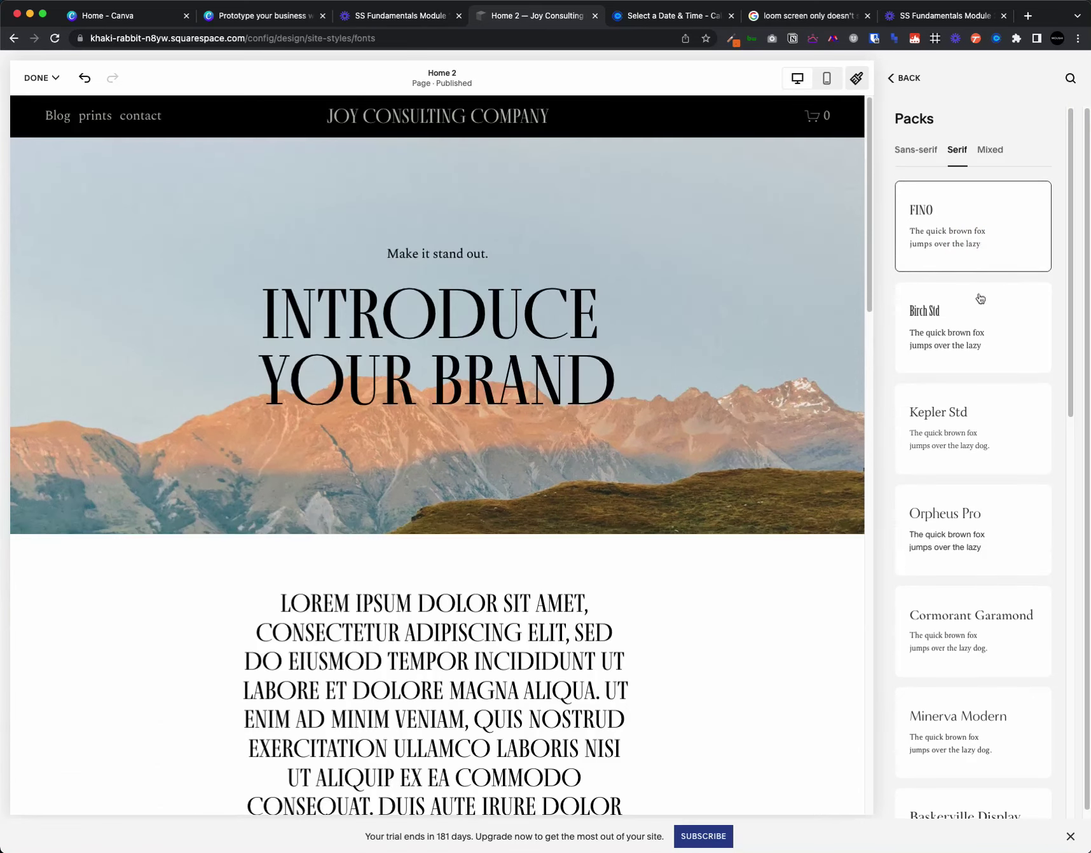
click(945, 620)
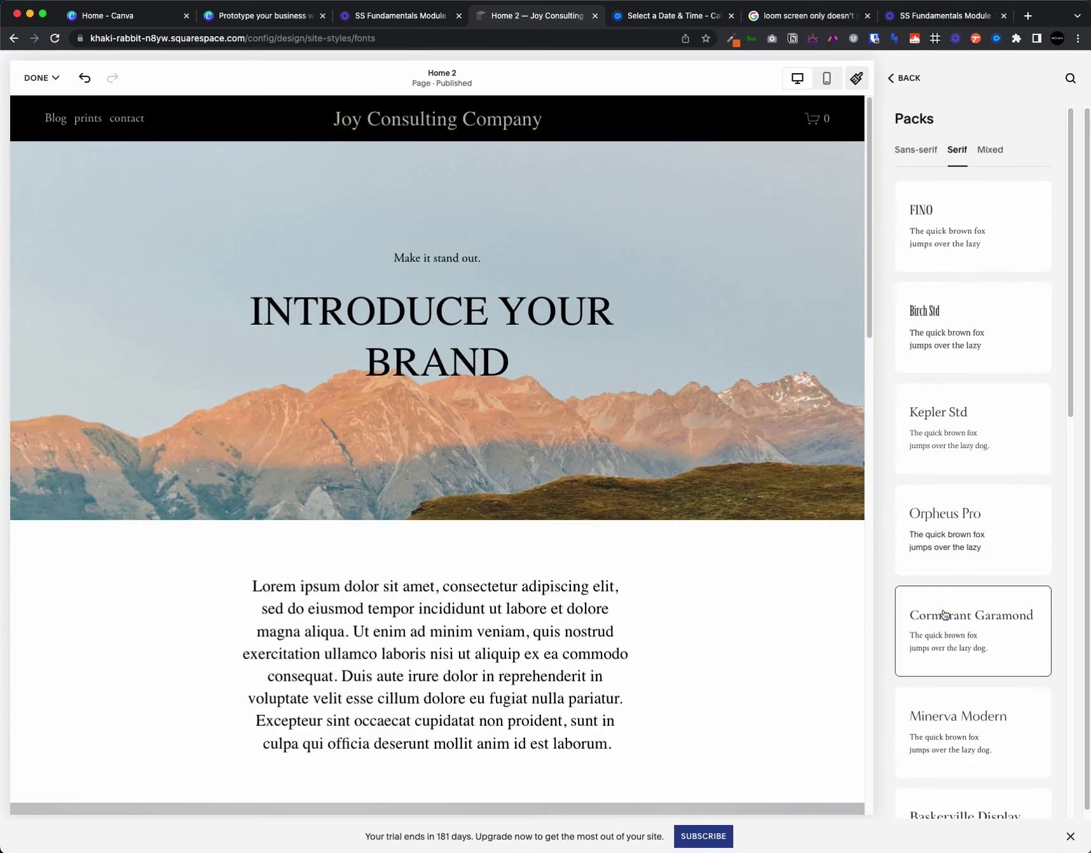
click(933, 156)
click(939, 318)
click(955, 237)
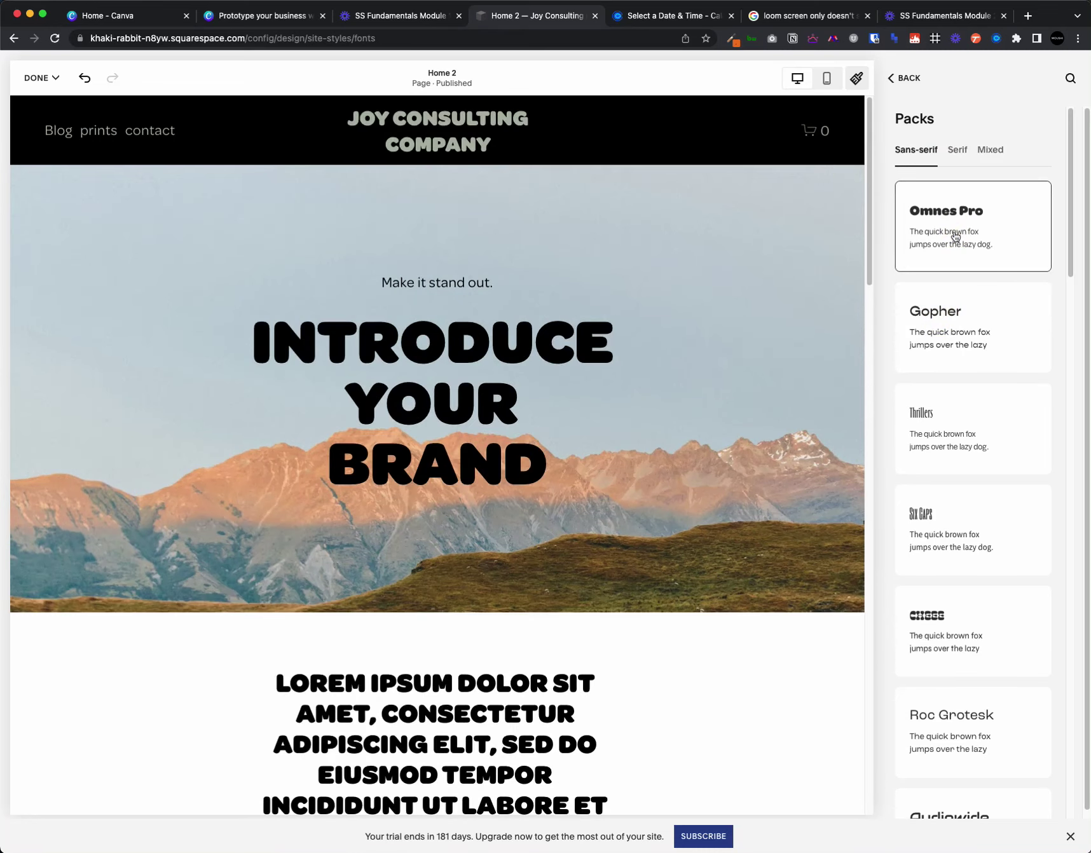
click(1007, 646)
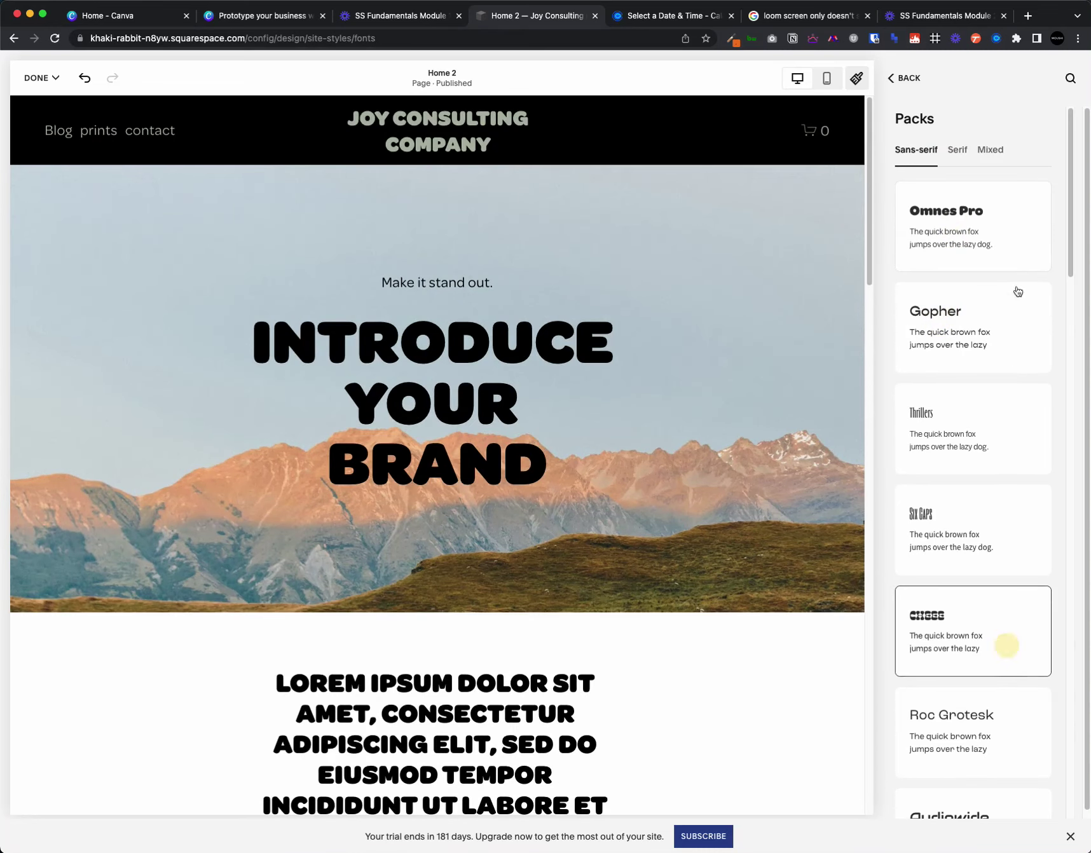
- Preview the Halyard Micro and Mencken Std mixed packs, then apply the serif Cormorant Garamond pack
click(997, 153)
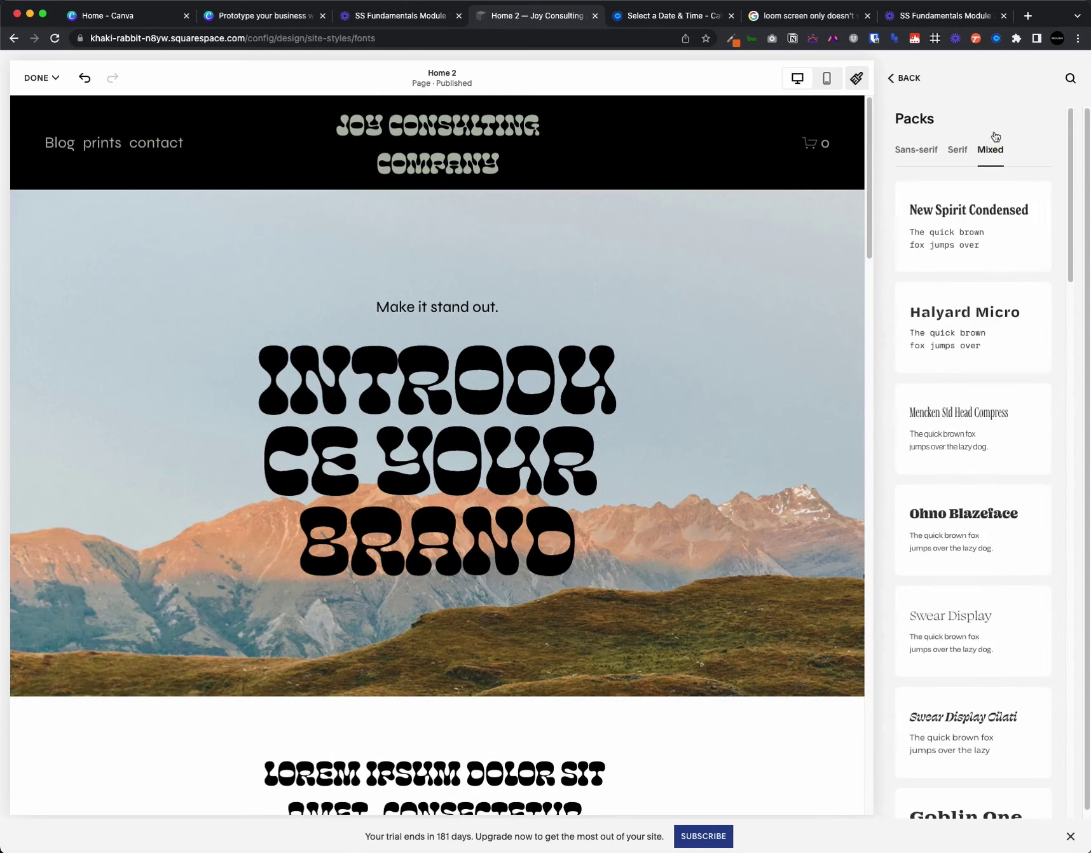
click(994, 335)
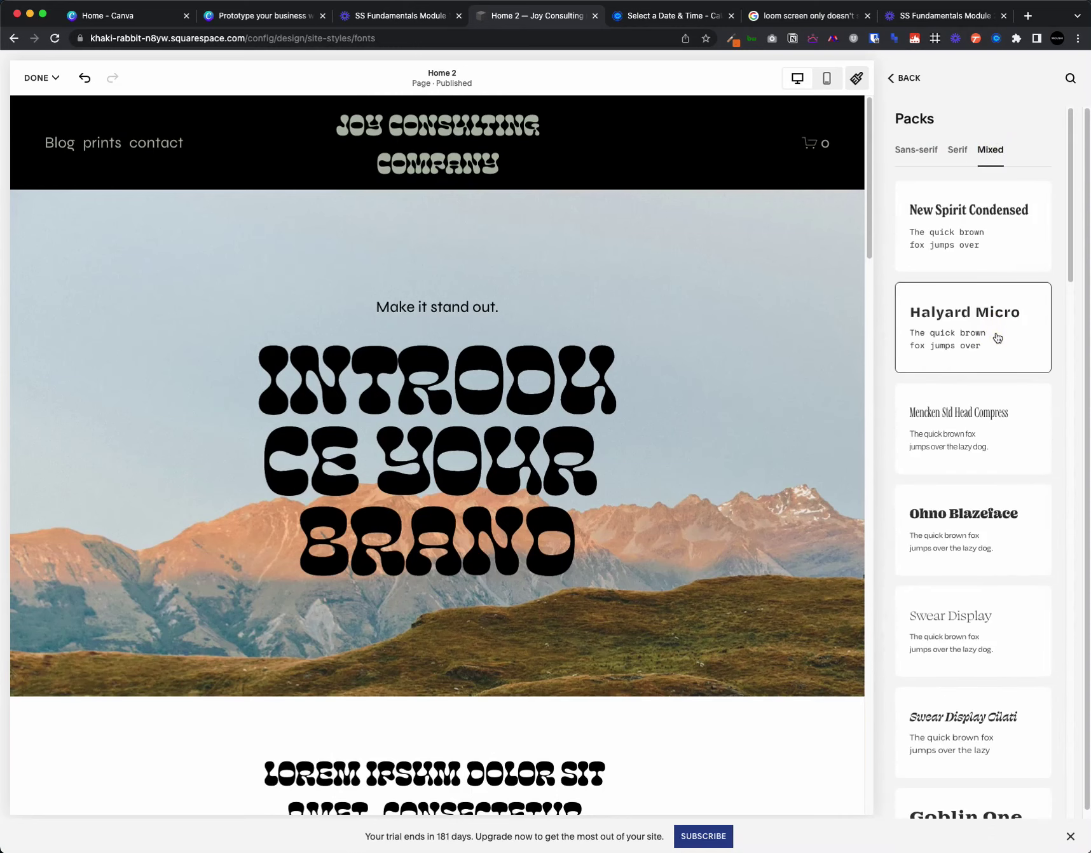
click(1001, 343)
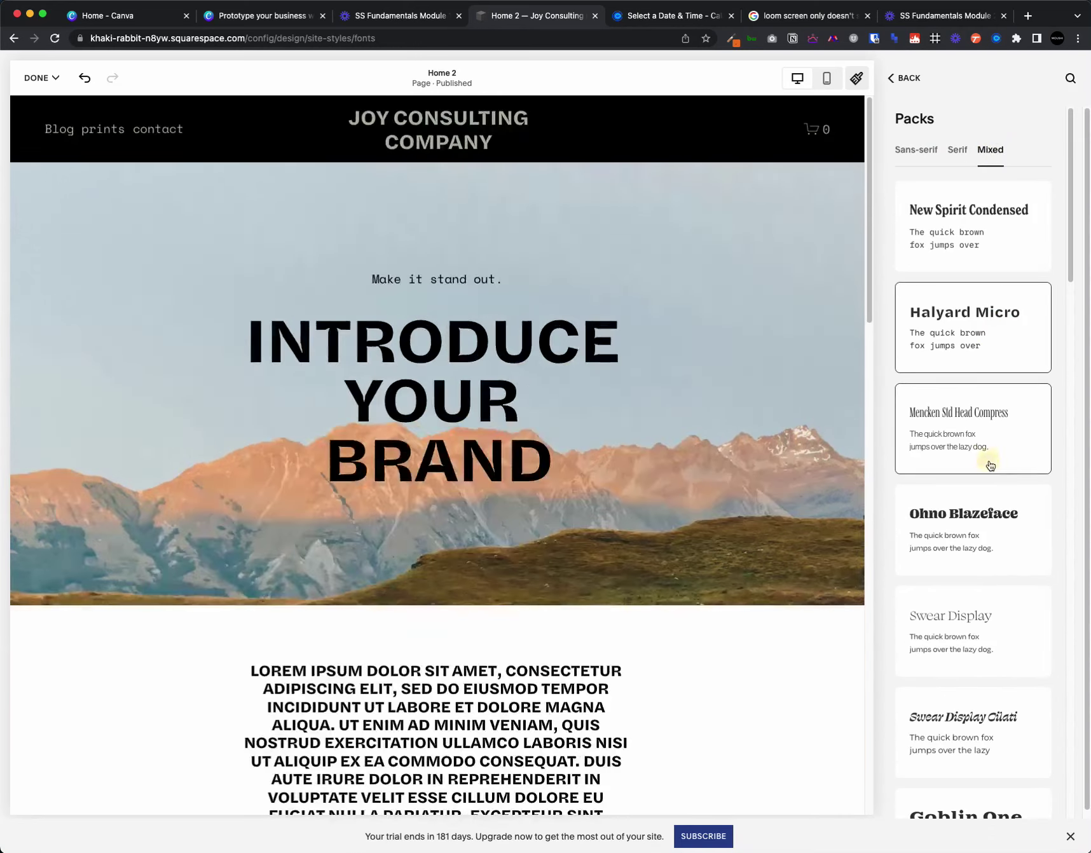
click(991, 467)
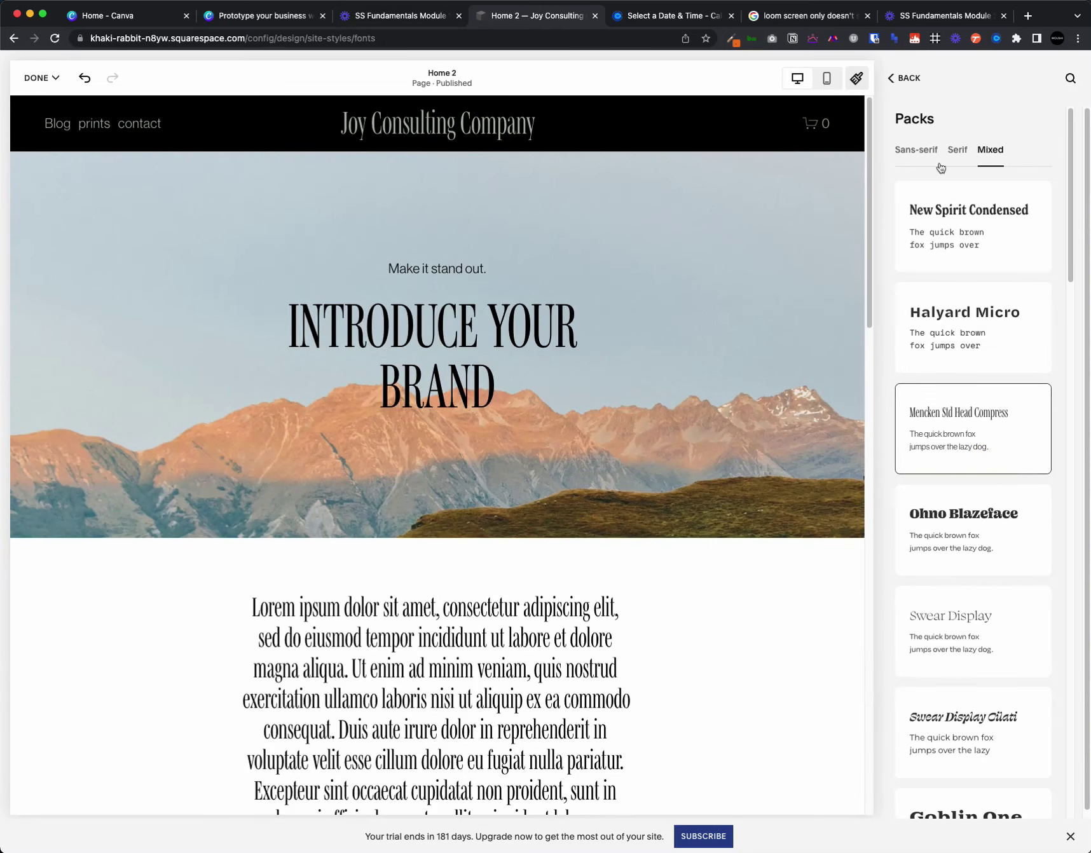
click(958, 151)
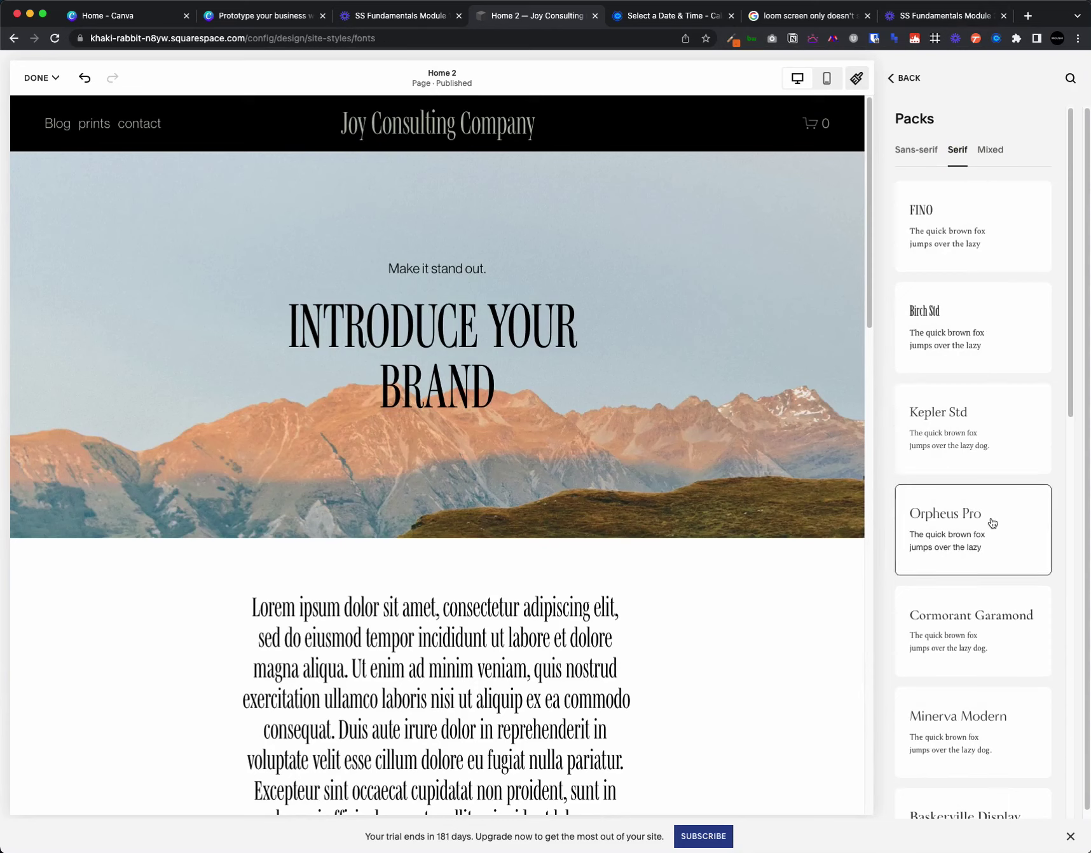
click(994, 515)
click(930, 524)
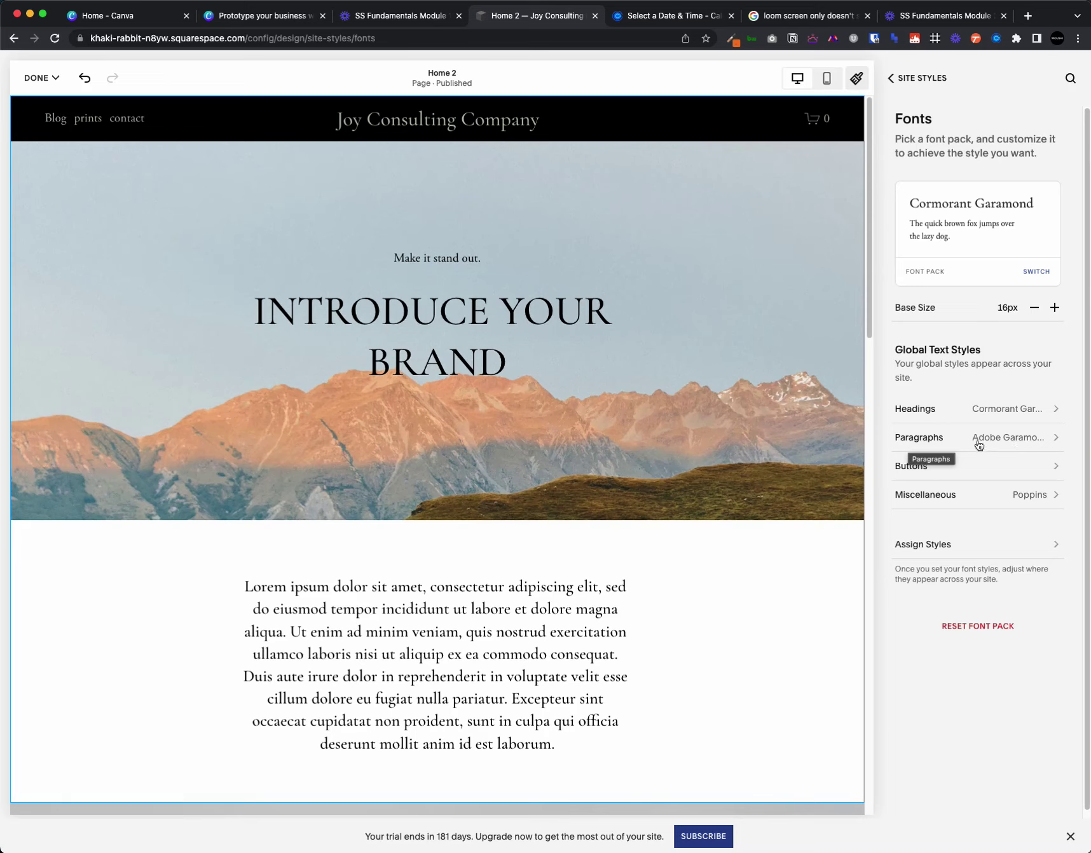
- Size Heading 1 at 4.9rem and Heading 2 at 3.5rem, then bring up the paragraph text settings
click(1020, 416)
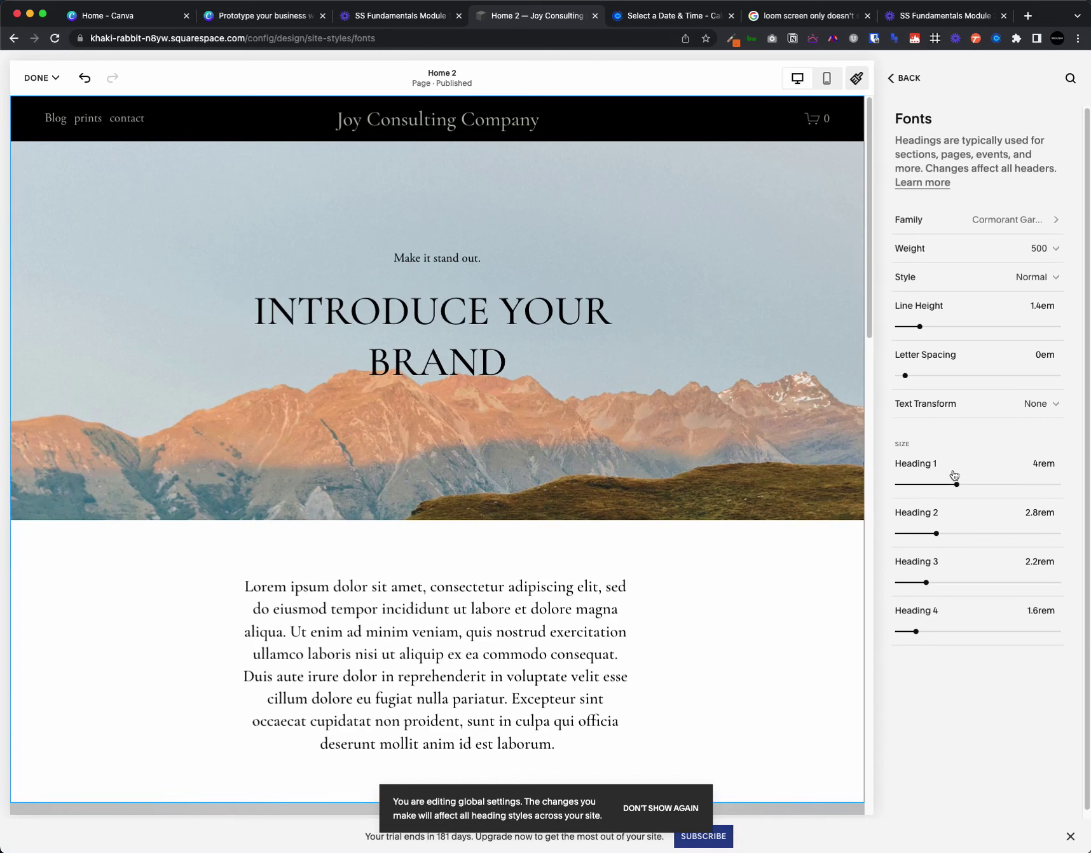
drag(957, 485, 949, 533)
scroll(596, 568, down, 8)
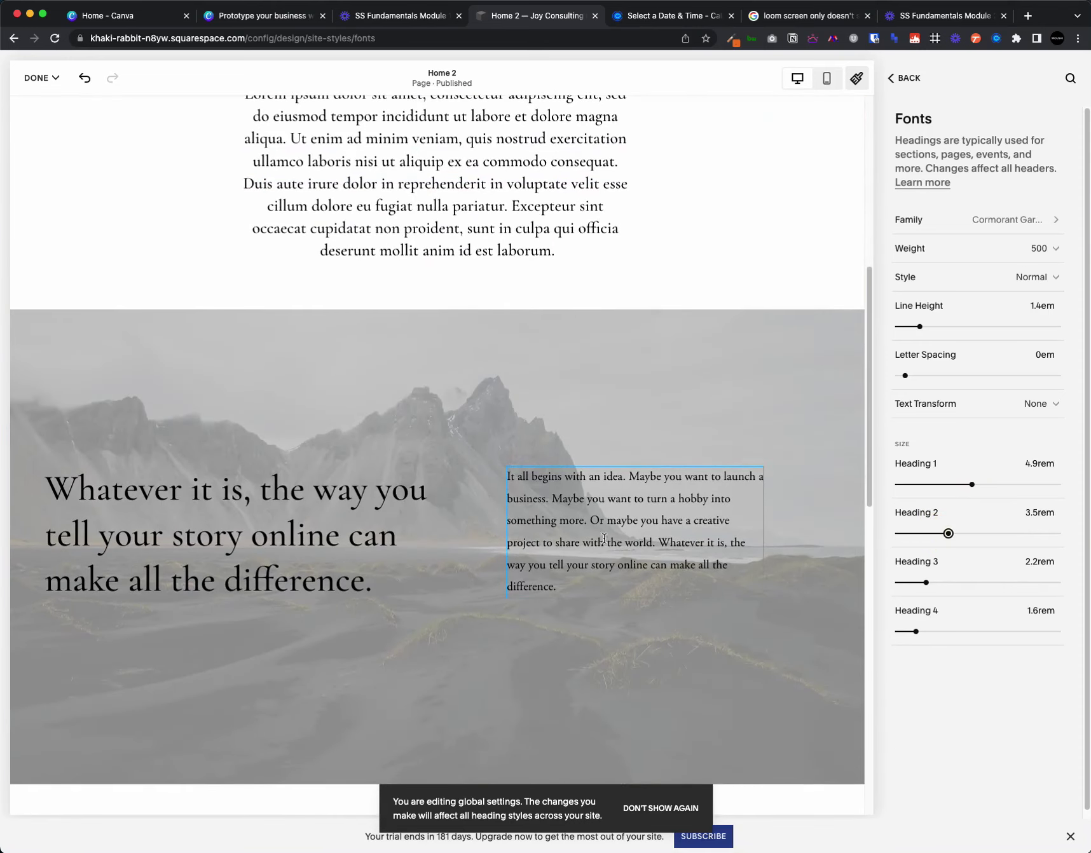
click(596, 549)
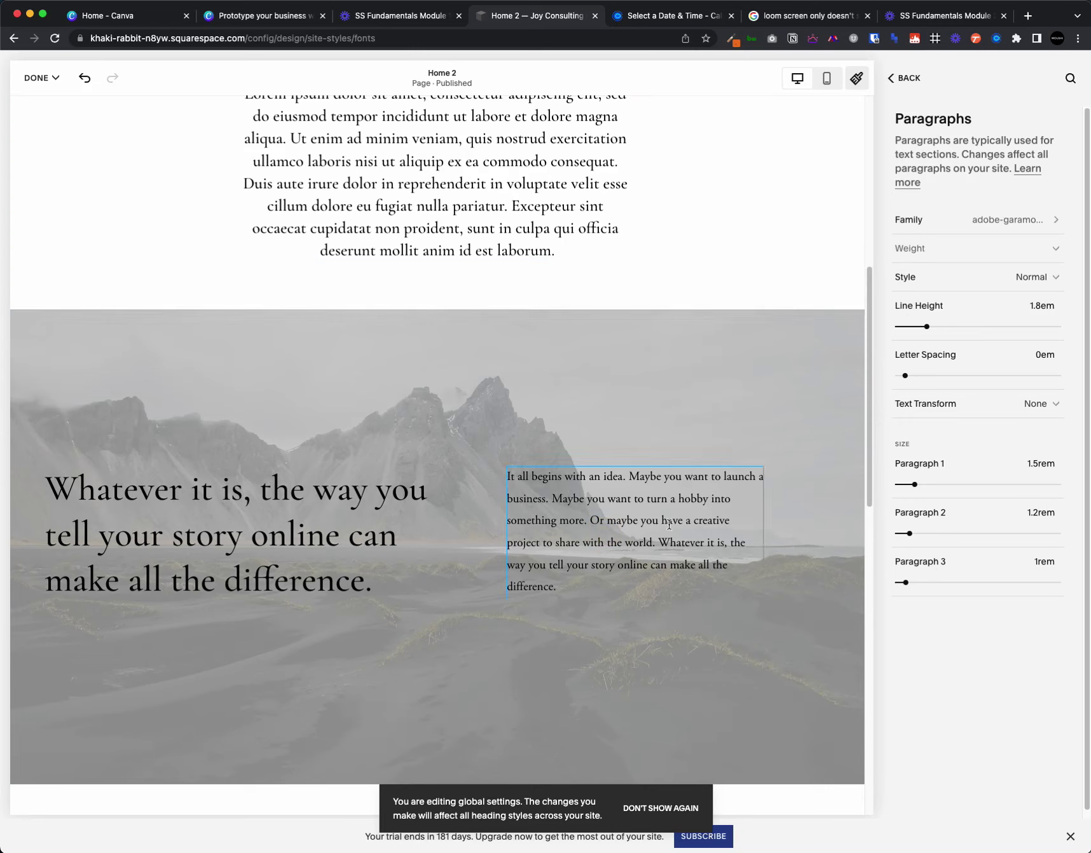
- Try Paragraph 2 at 1.4rem, then return it to 1.2rem
click(913, 534)
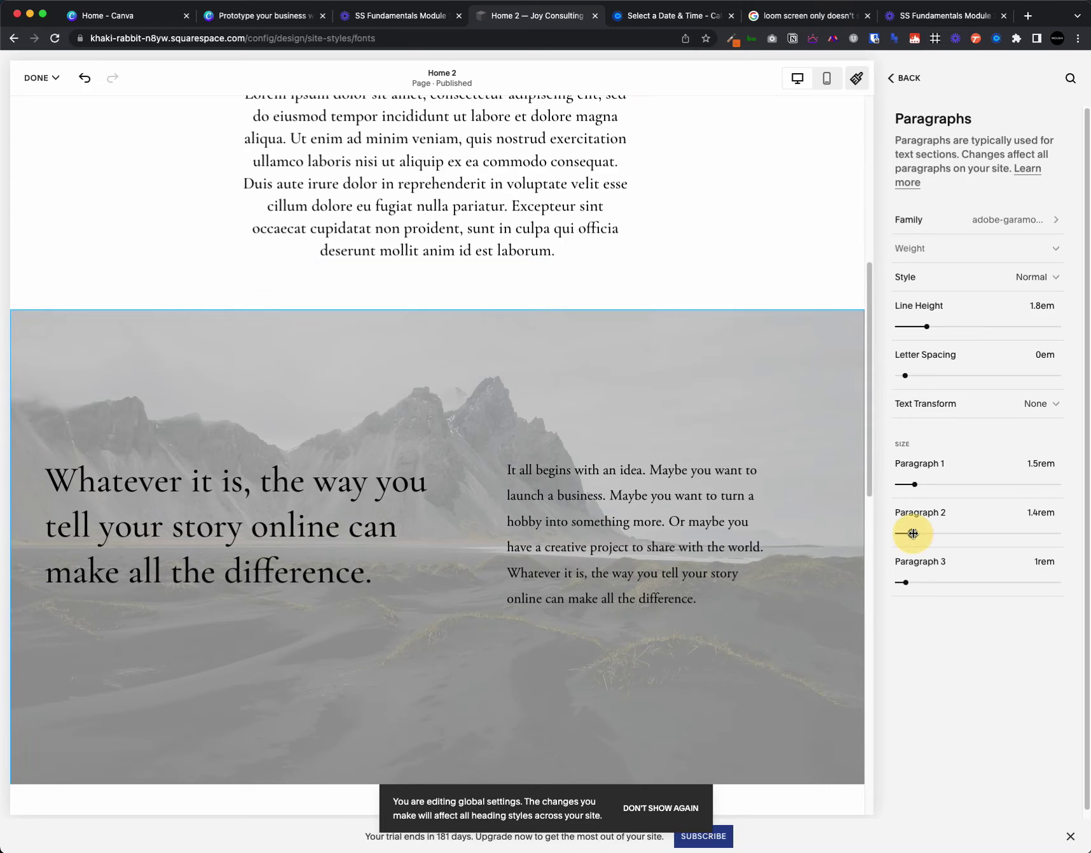
drag(914, 533, 909, 533)
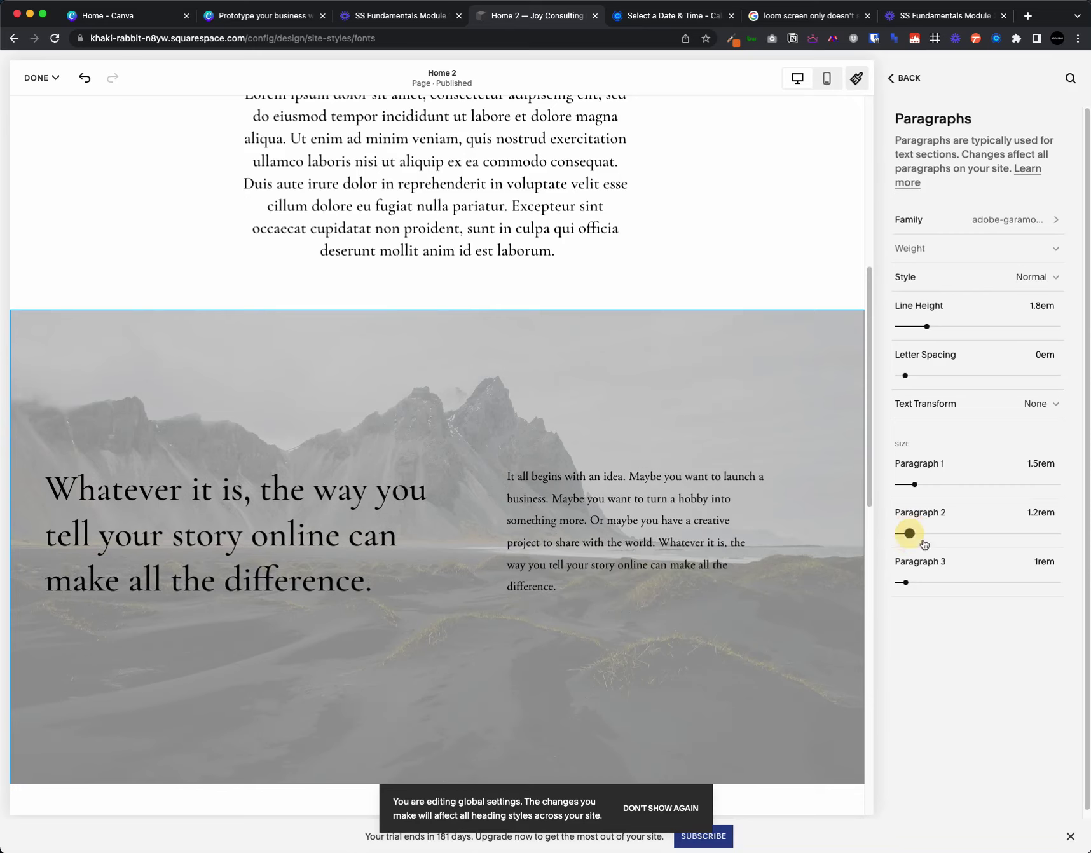
scroll(723, 531, up, 8)
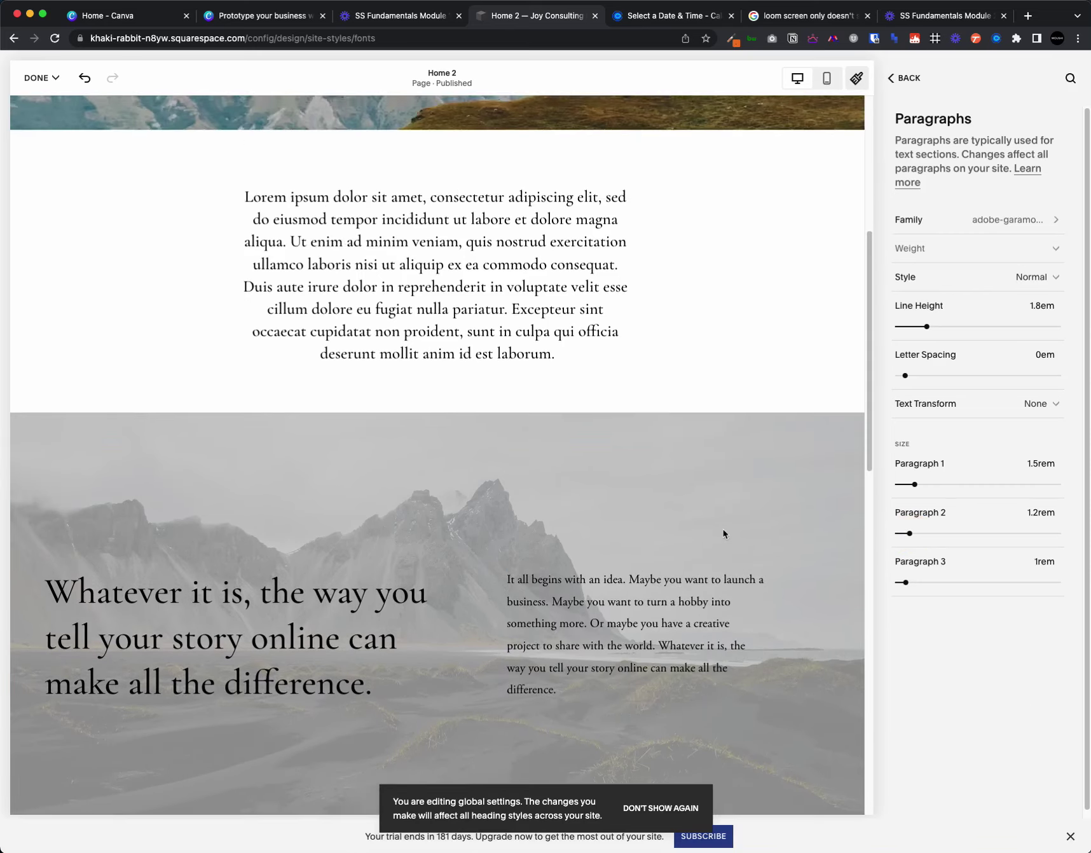
scroll(723, 540, down, 10)
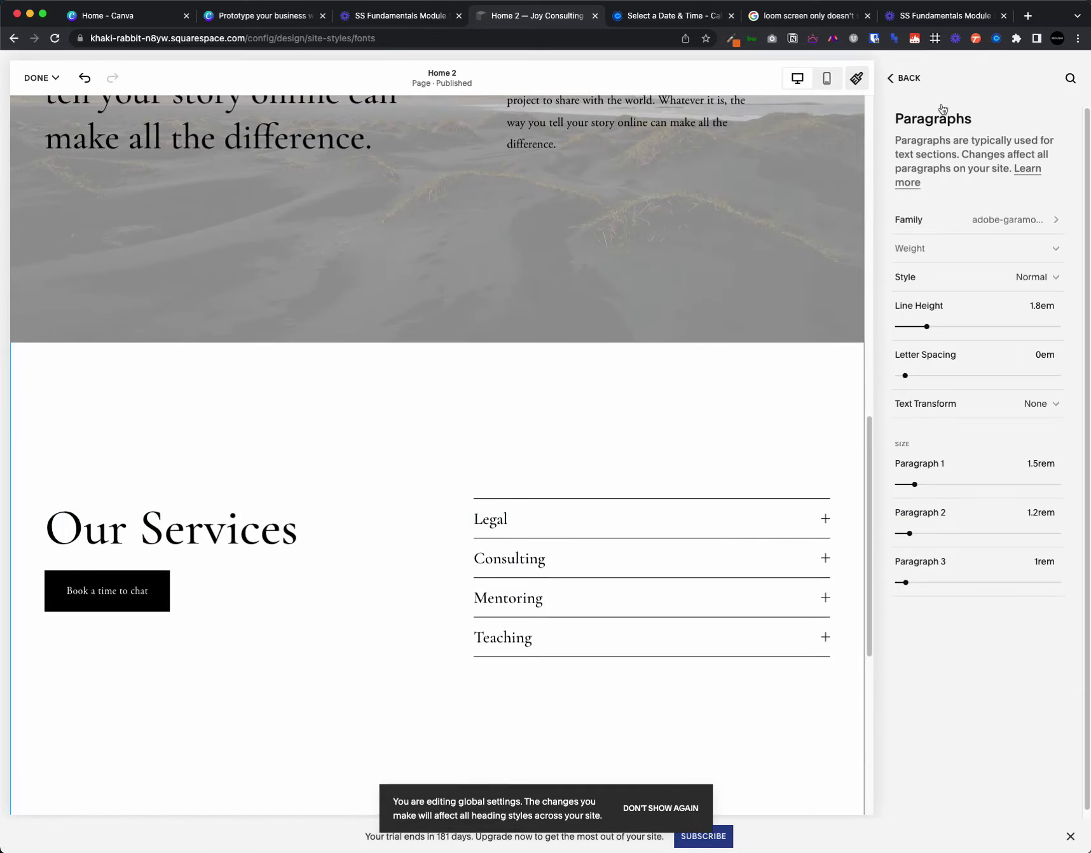
scroll(669, 302, up, 5)
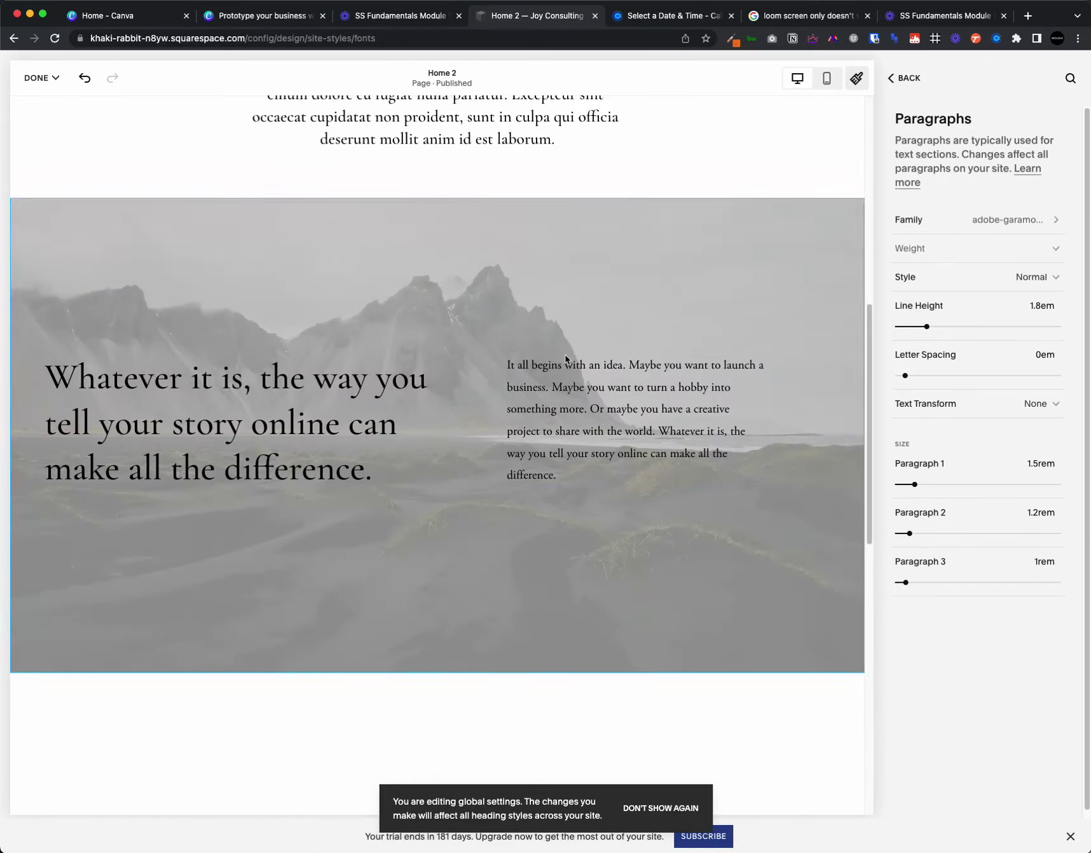
- Browse all paragraph fonts, keep Adobe Garamond Pro, and return to the Fonts overview
click(943, 220)
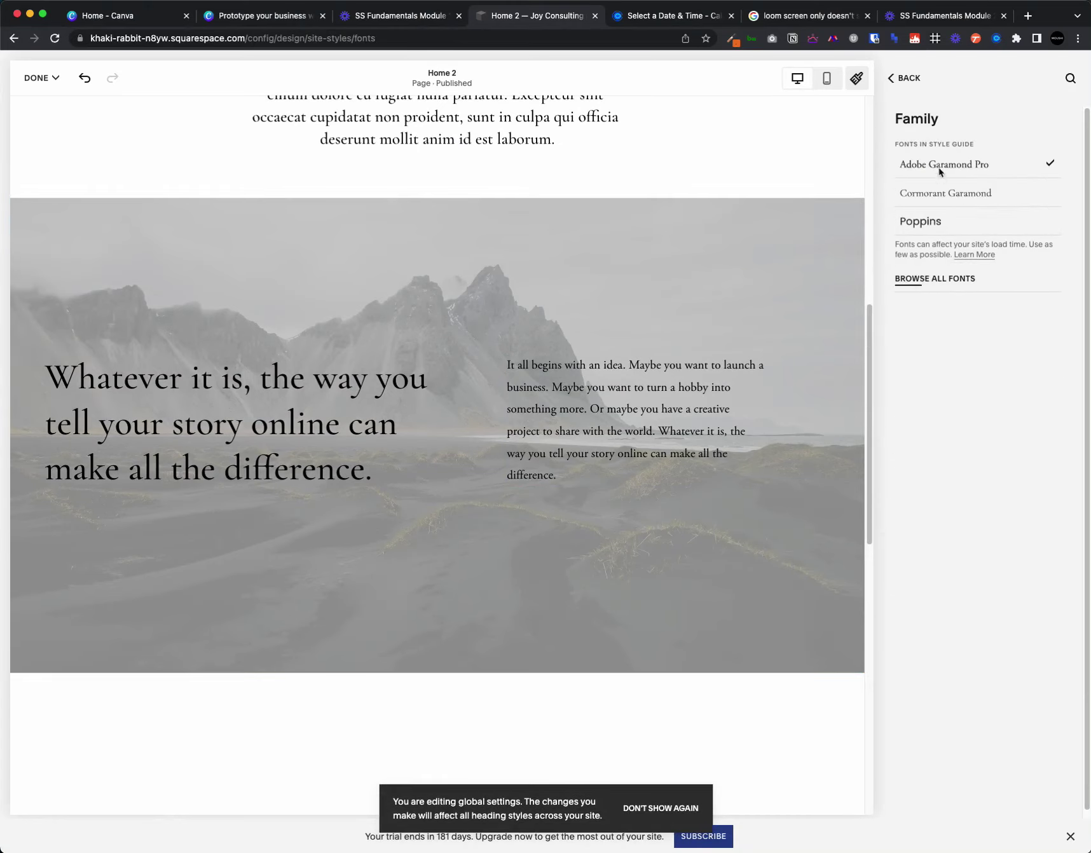
click(944, 282)
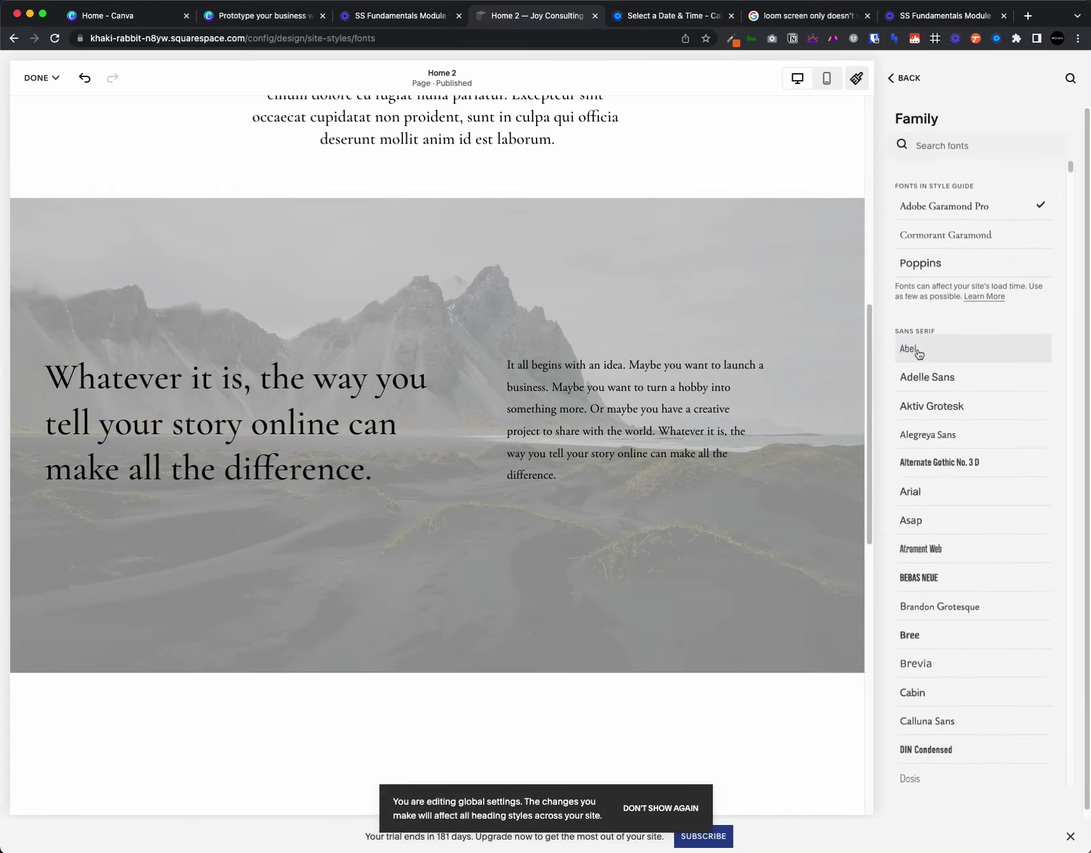
scroll(936, 446, down, 3)
scroll(936, 443, down, 15)
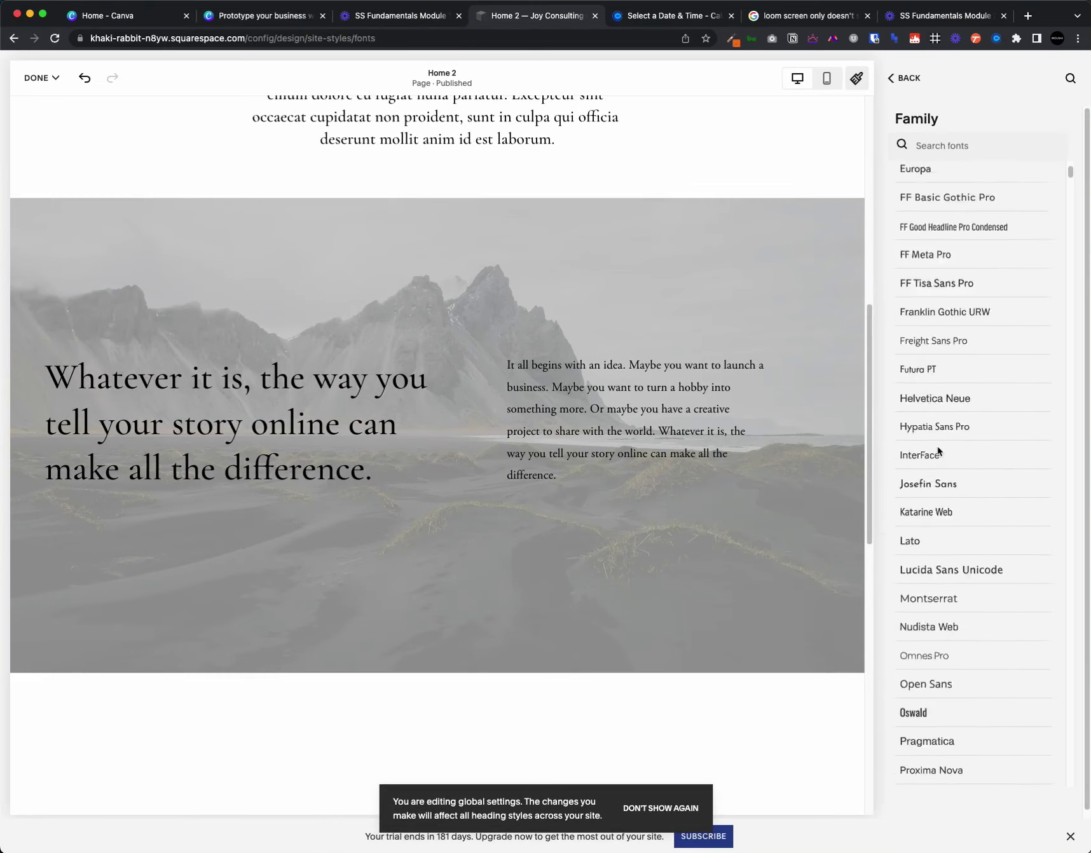
scroll(935, 445, down, 5)
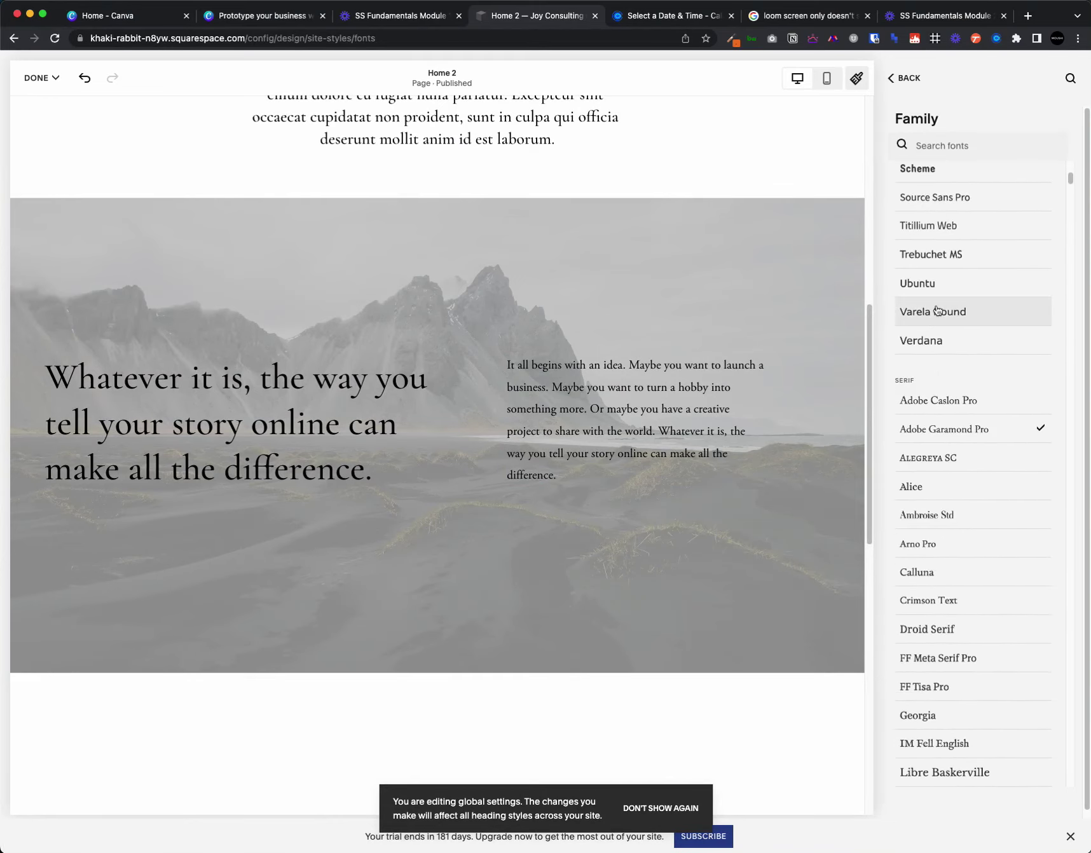
scroll(990, 688, up, 20)
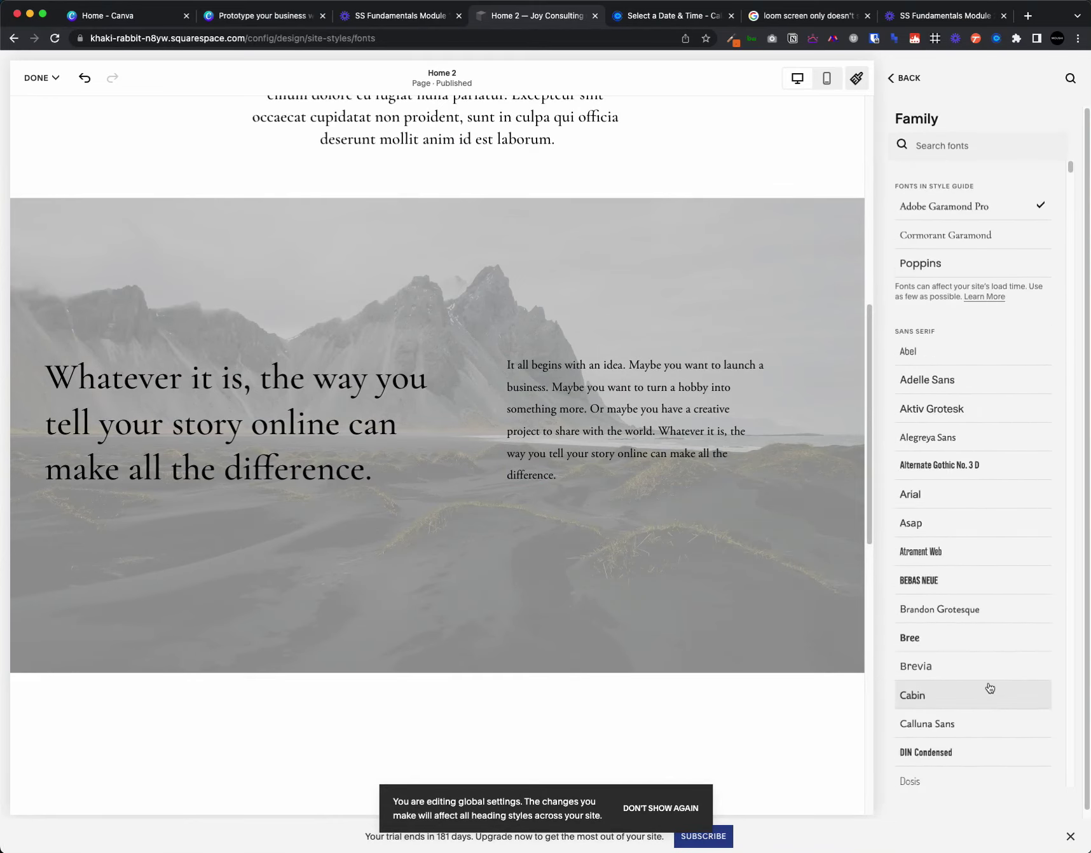
click(905, 80)
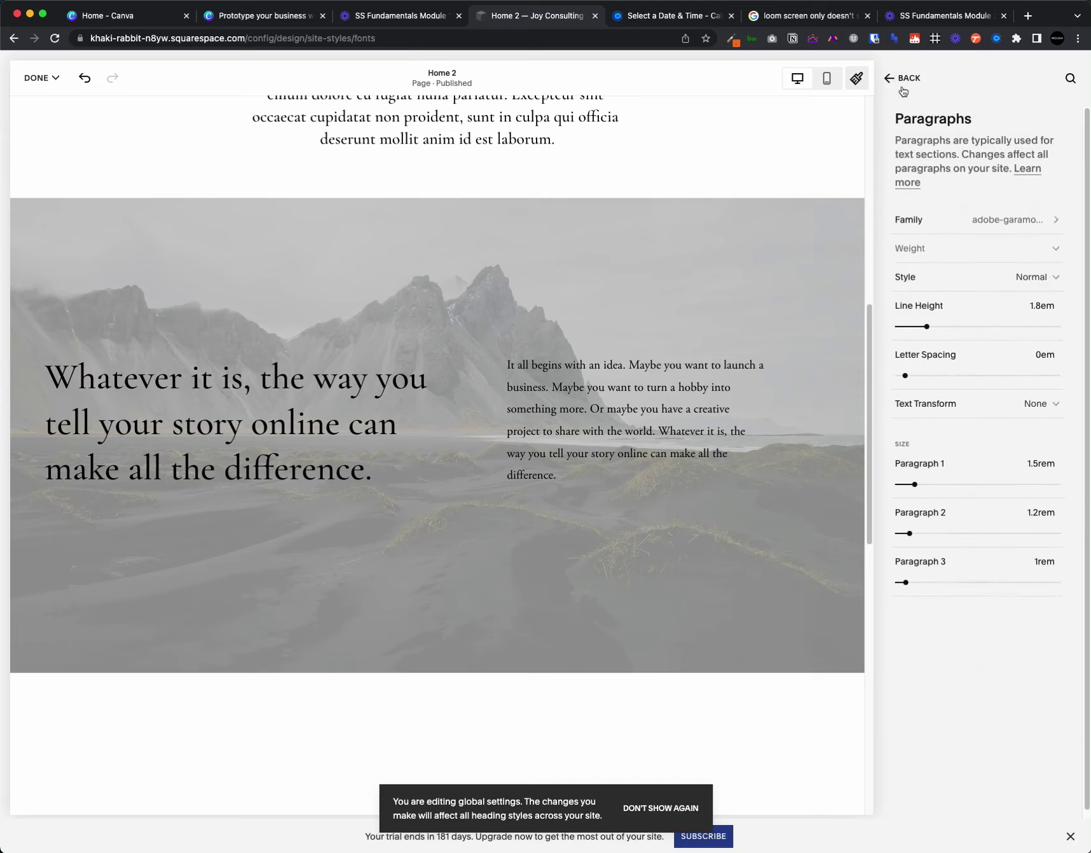
click(922, 87)
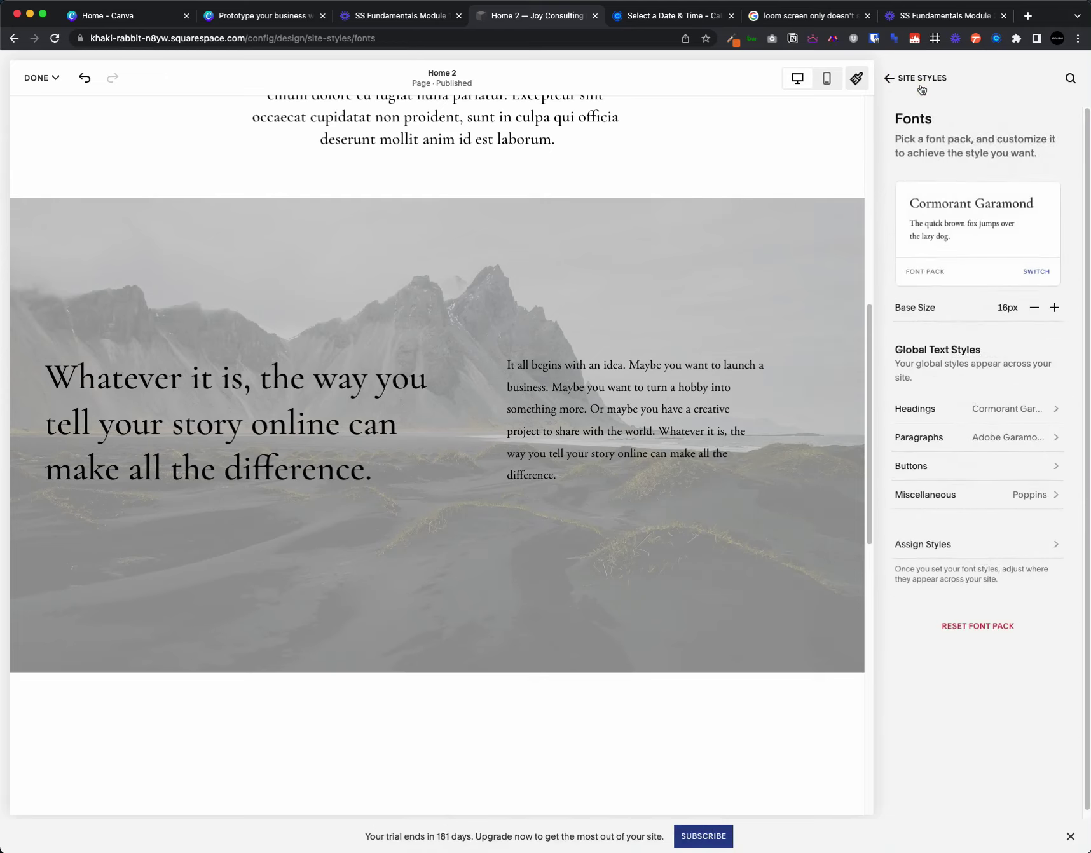
- Bring up the Site Styles Colors settings, then move to the Calendly scheduling tab
click(919, 89)
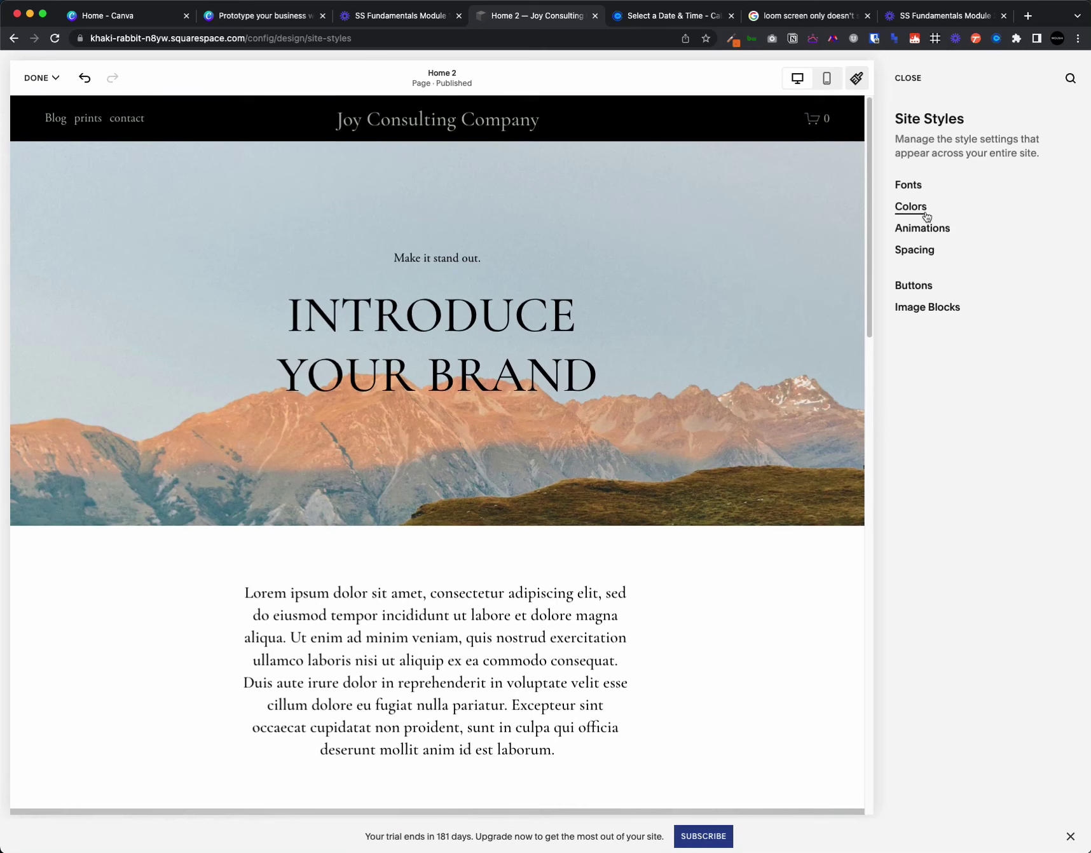
click(927, 217)
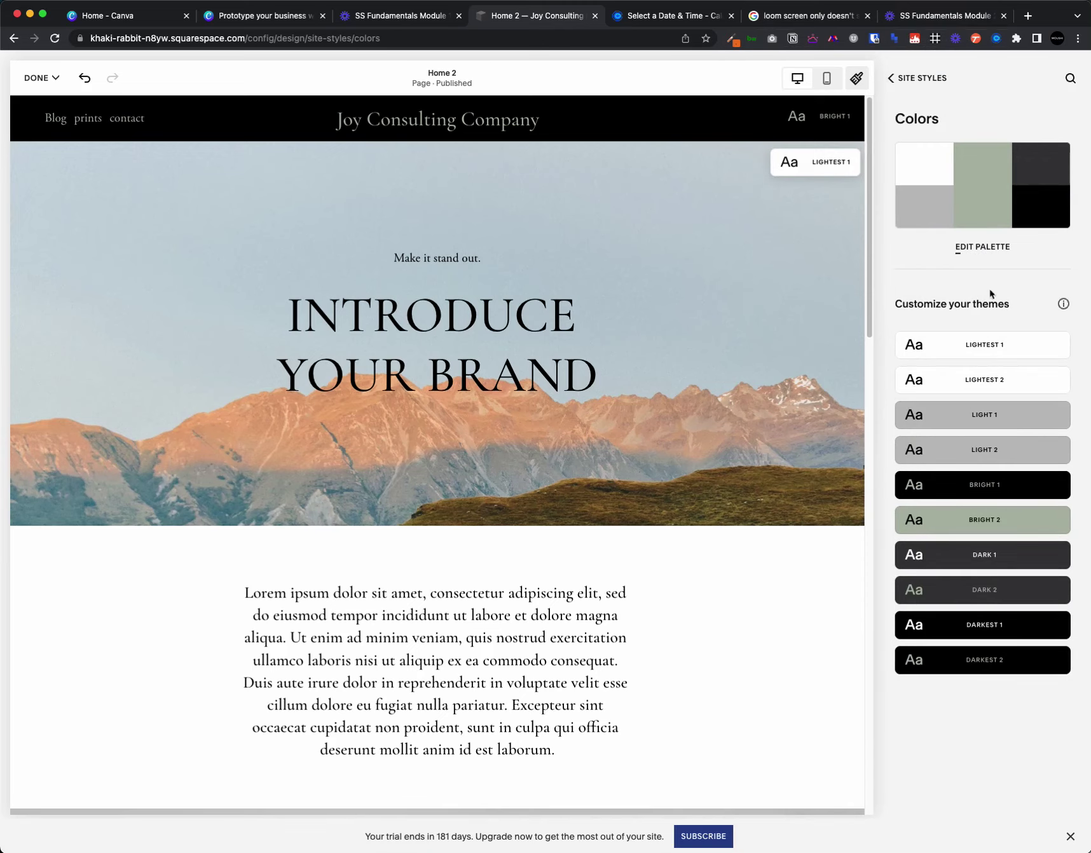
click(654, 20)
- Load coolors.co, accept all cookies, dismiss the what's new announcement, and start the generator
click(210, 38)
text(coo)
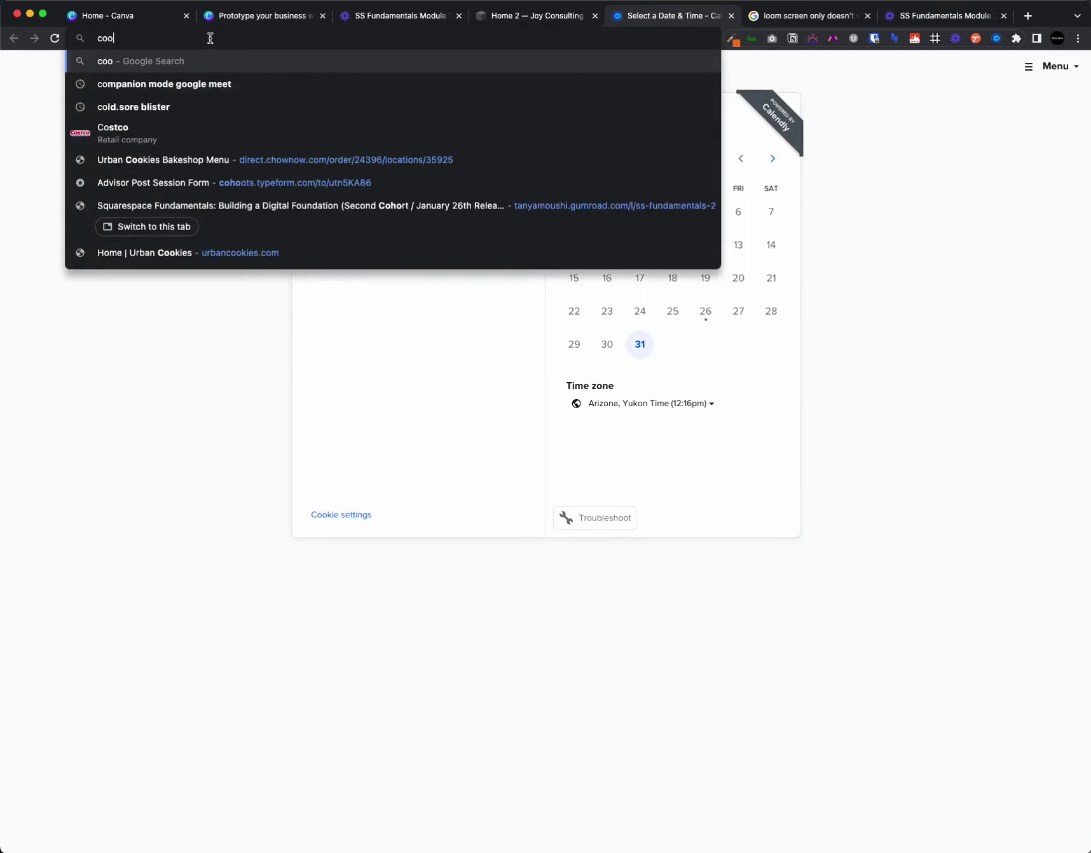
text(lo)
key(Return)
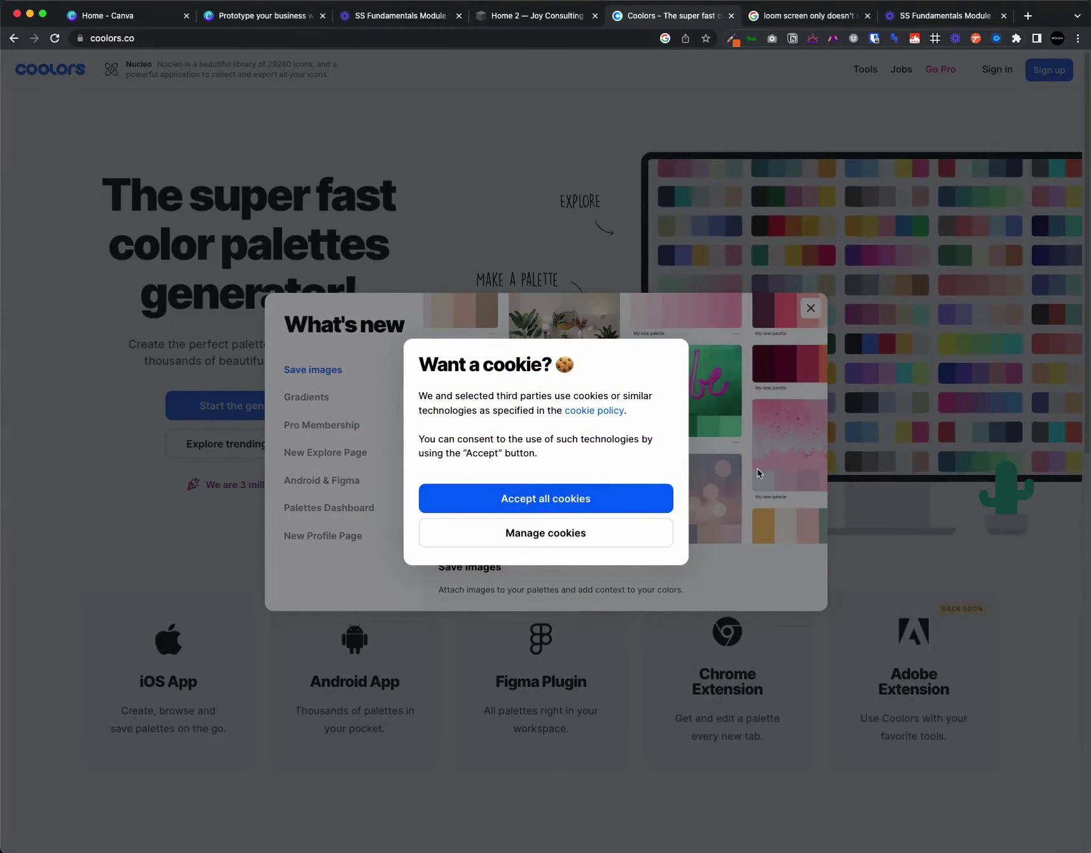
click(634, 500)
key(Escape)
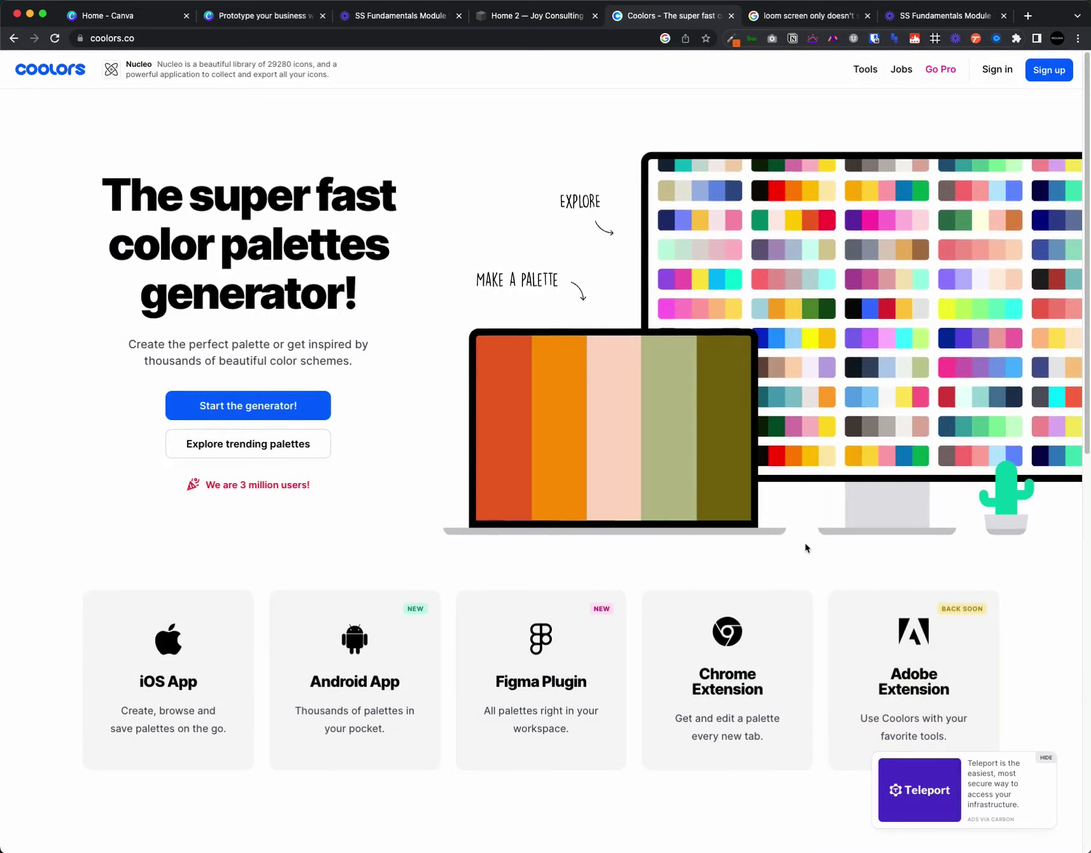
click(233, 407)
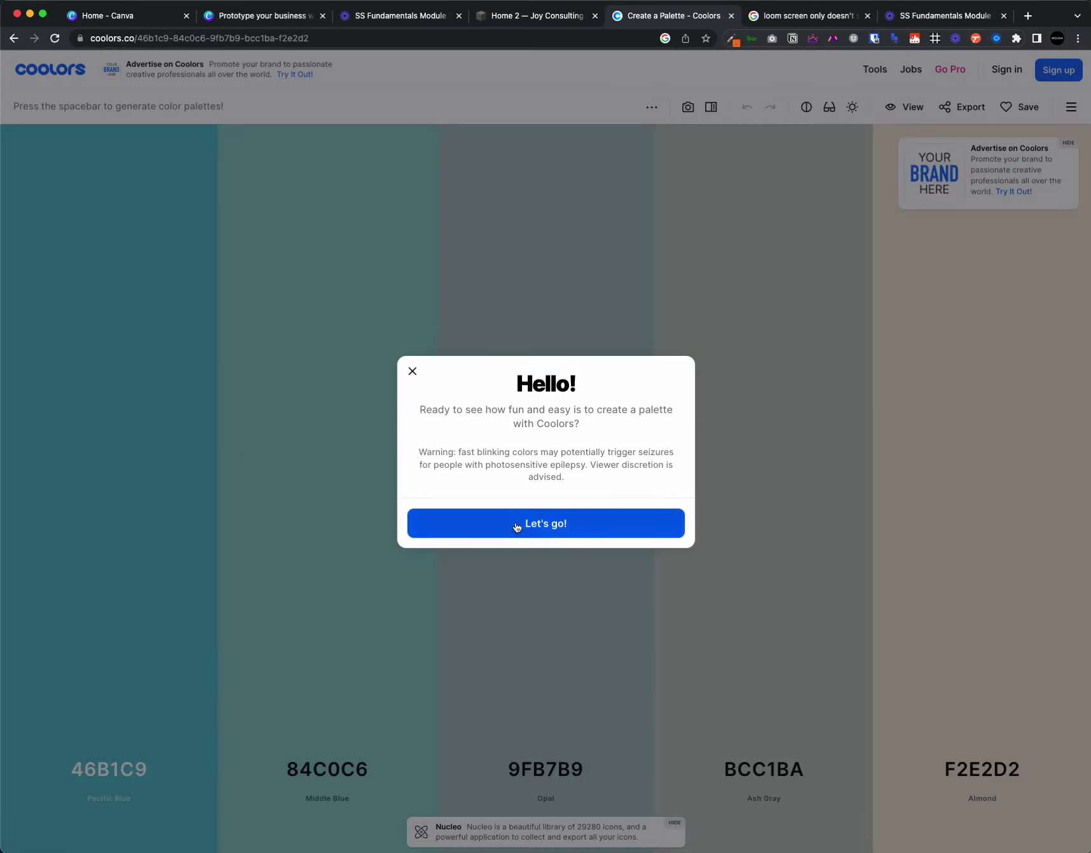
- Dismiss the welcome and tutorial popups and generate several random palettes
click(474, 525)
key(space)
key(space)
key(space)
key(space)
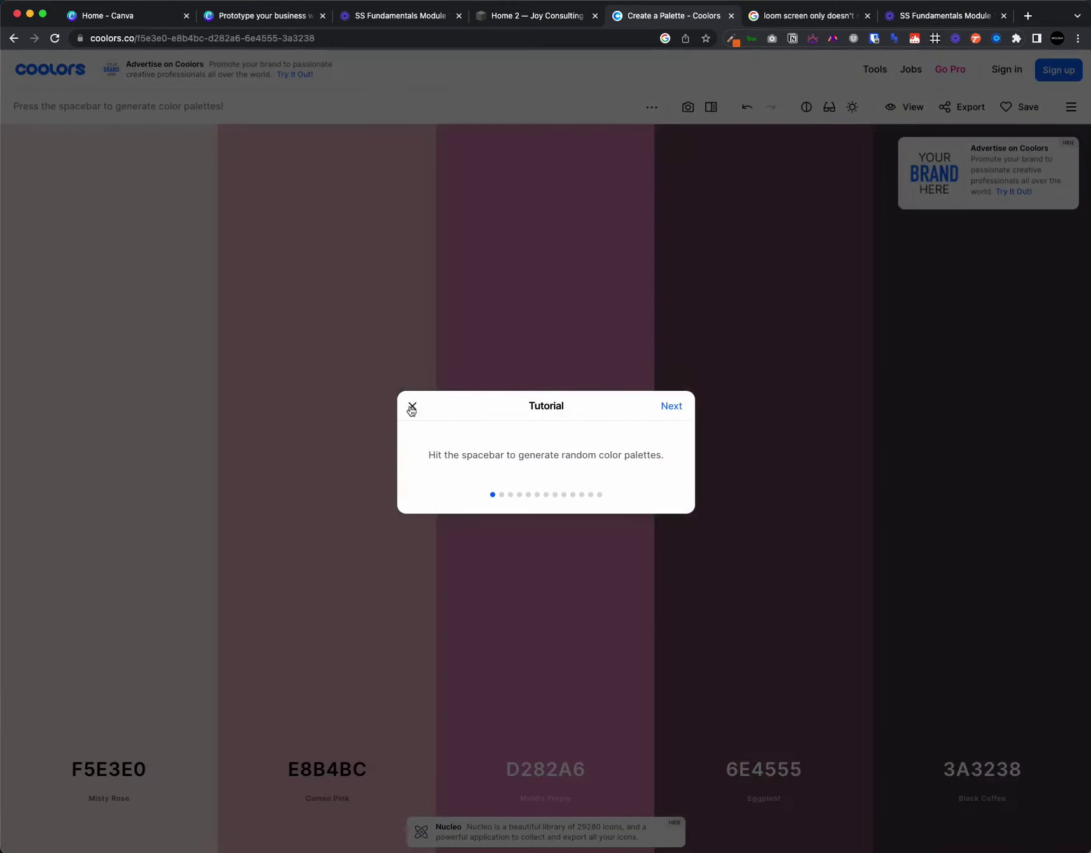
key(space)
click(411, 407)
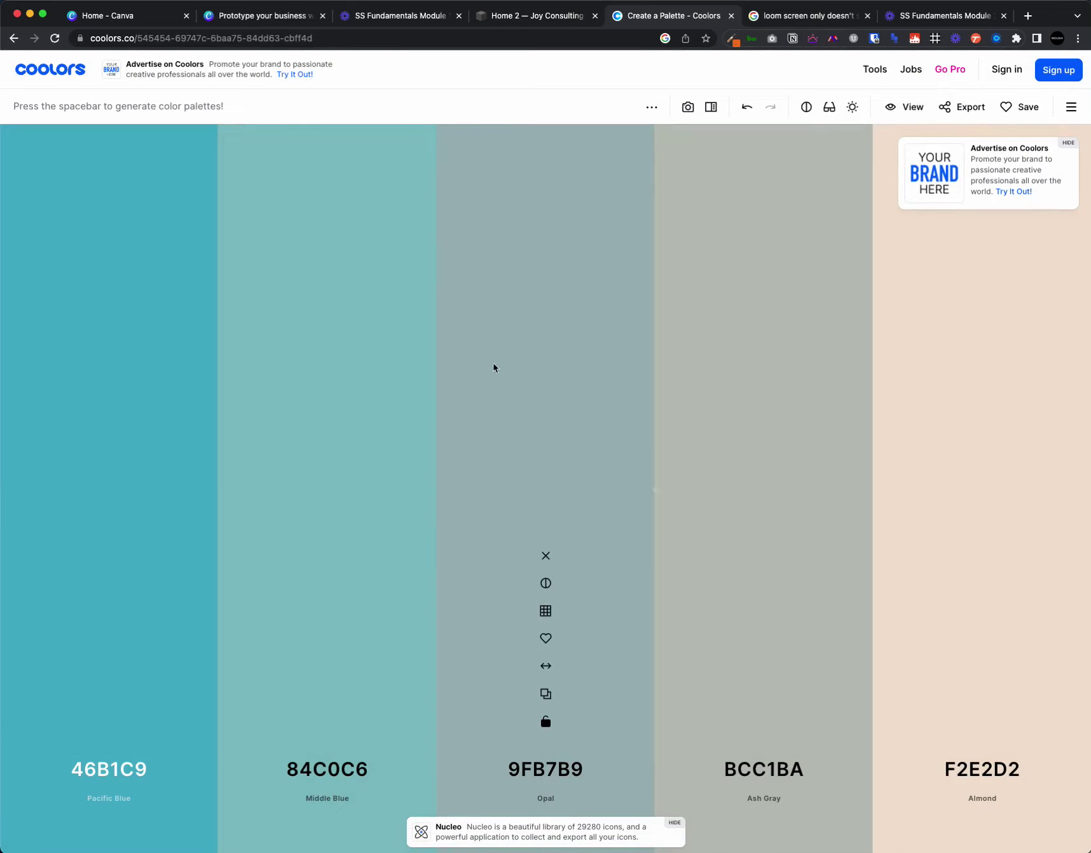
key(space)
key(space)
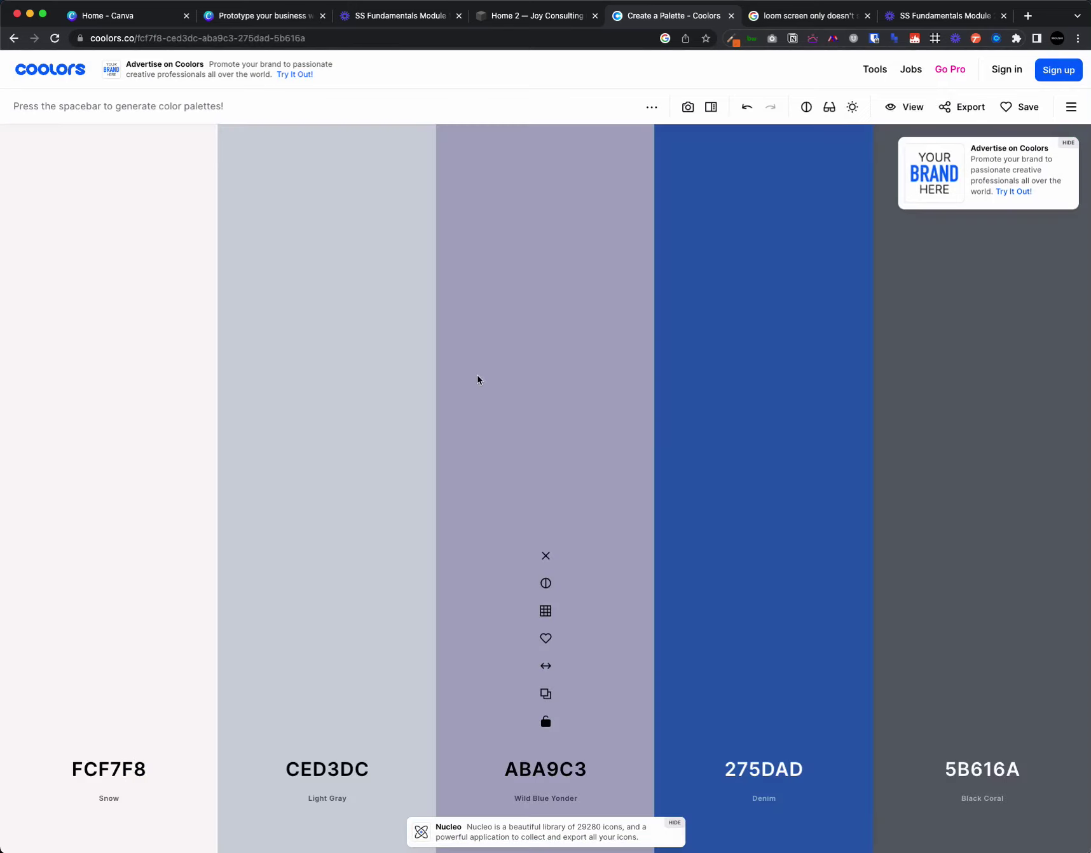
key(space)
key(space)
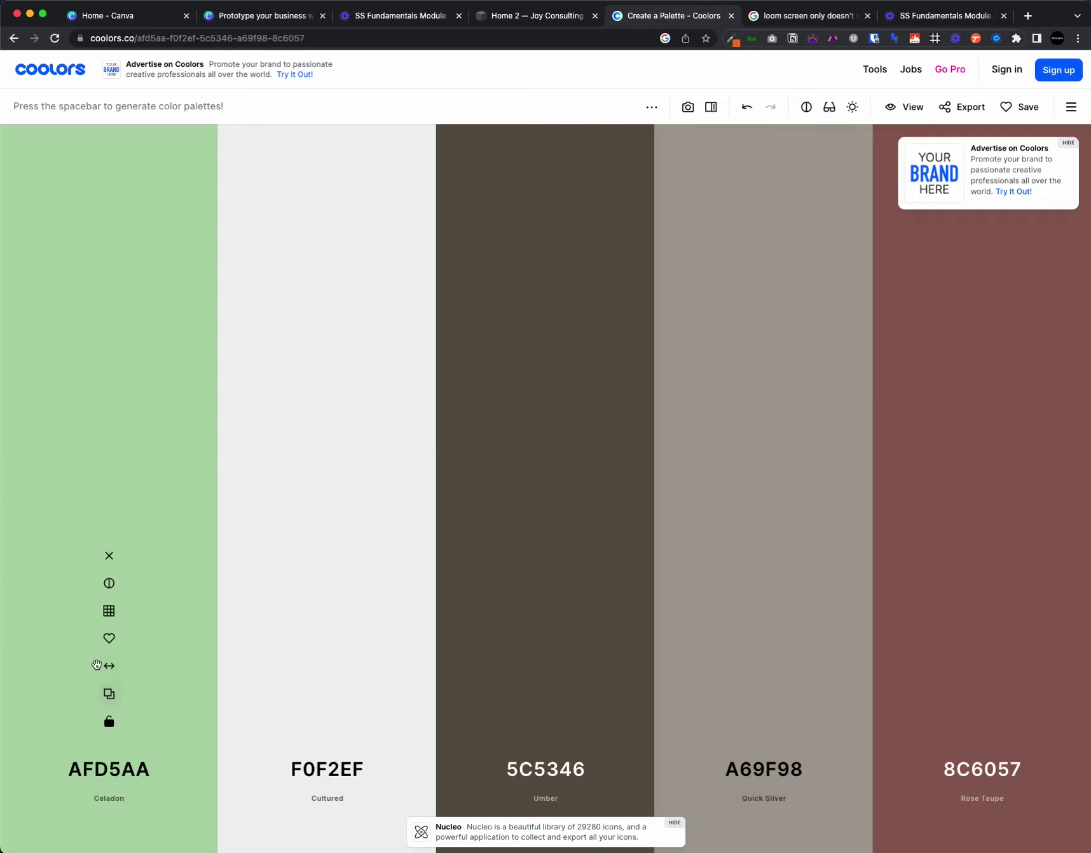
- Lock Celadon AFD5AA and Cultured F0F2EF, then regenerate to get 000000, 502F4C and 70587C
click(111, 723)
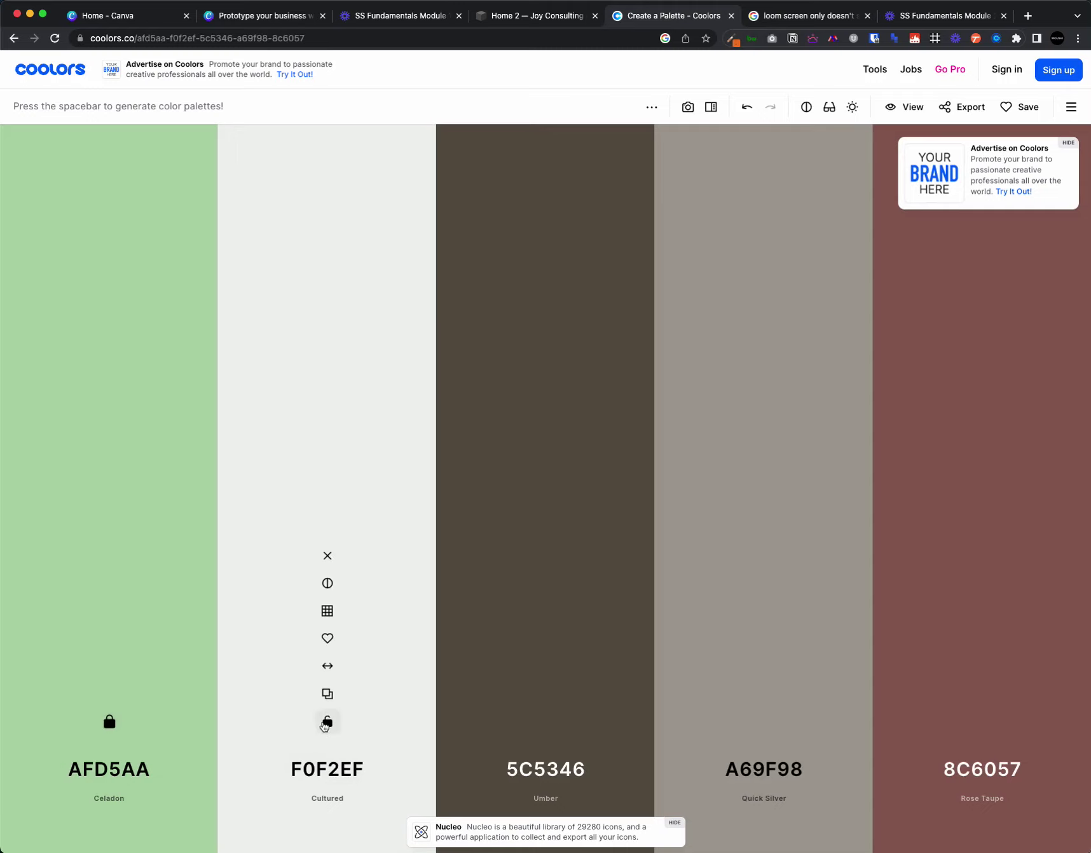
click(327, 722)
key(space)
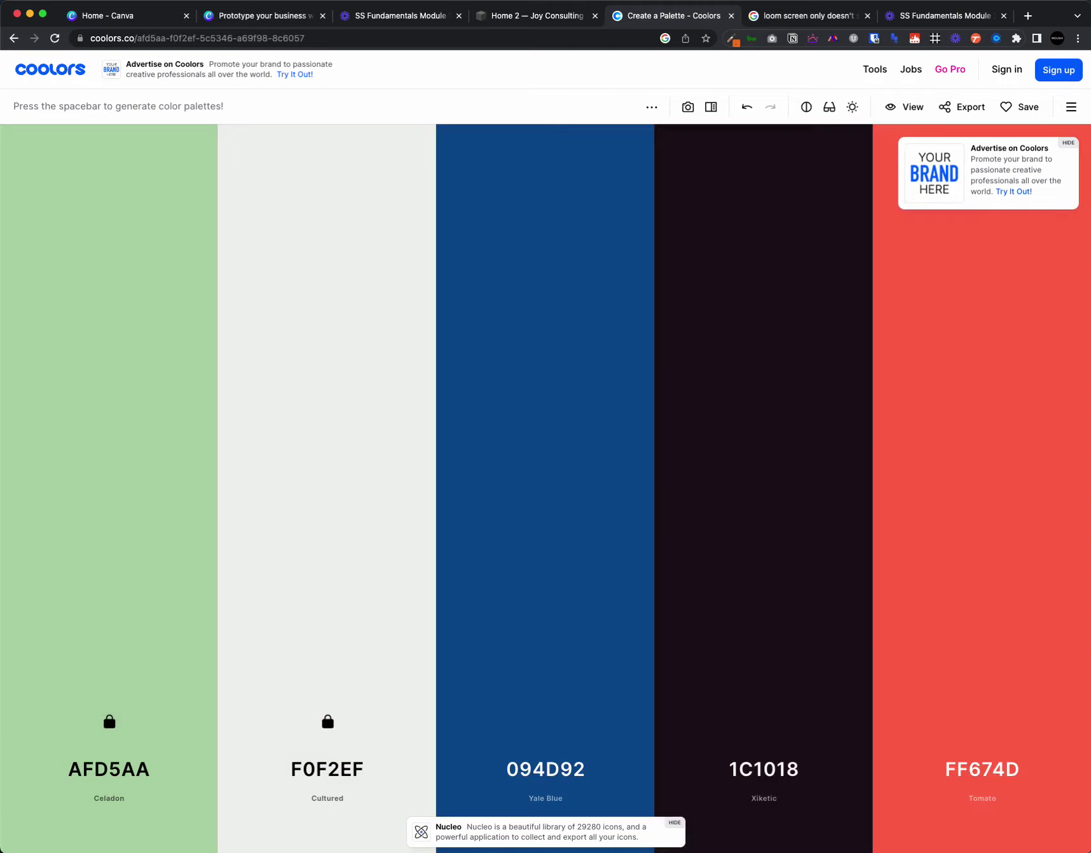
key(space)
key(space)
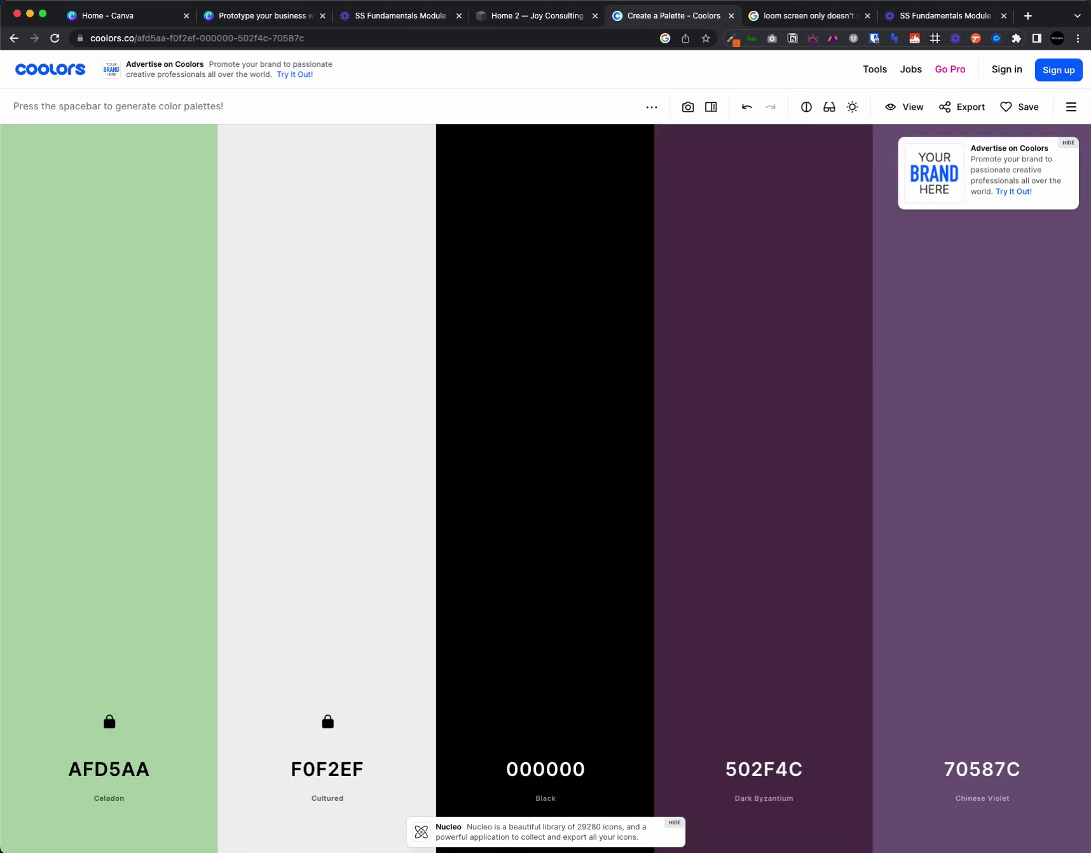
mouse_move(546, 612)
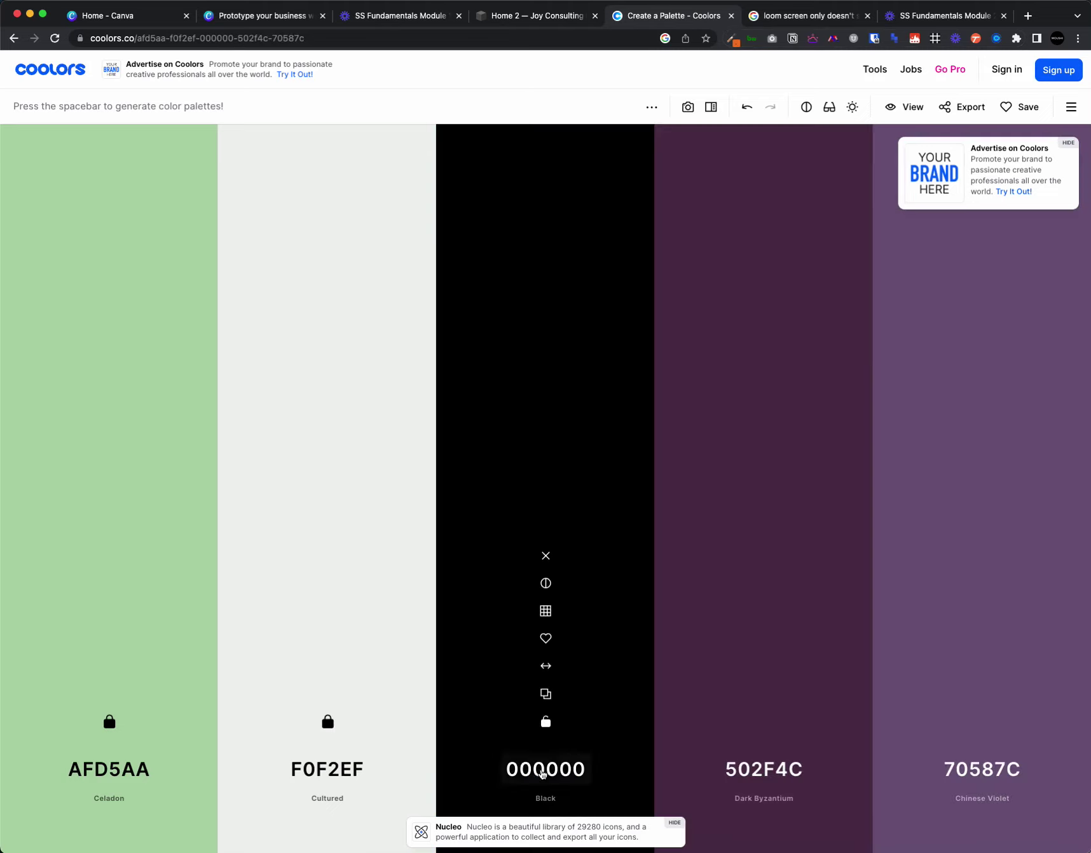
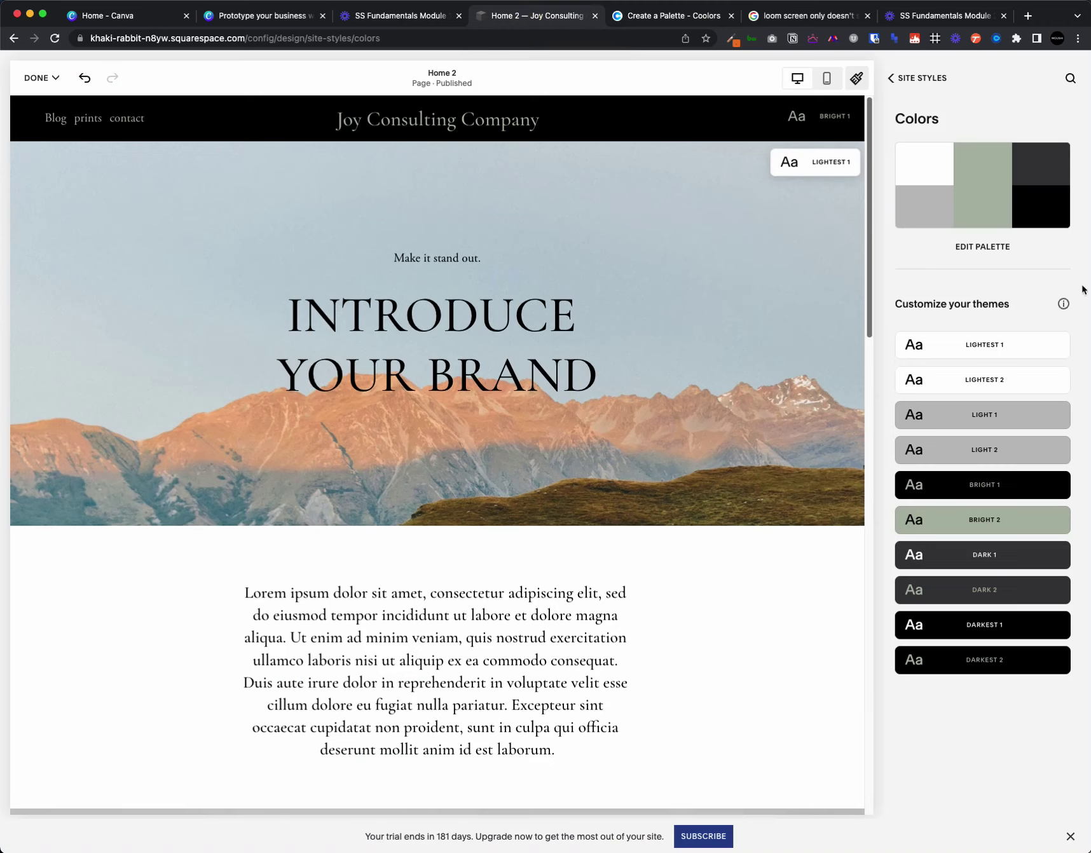
- Open the Palette Editor from the site's Colors styles to see the current five-colour palette
click(983, 248)
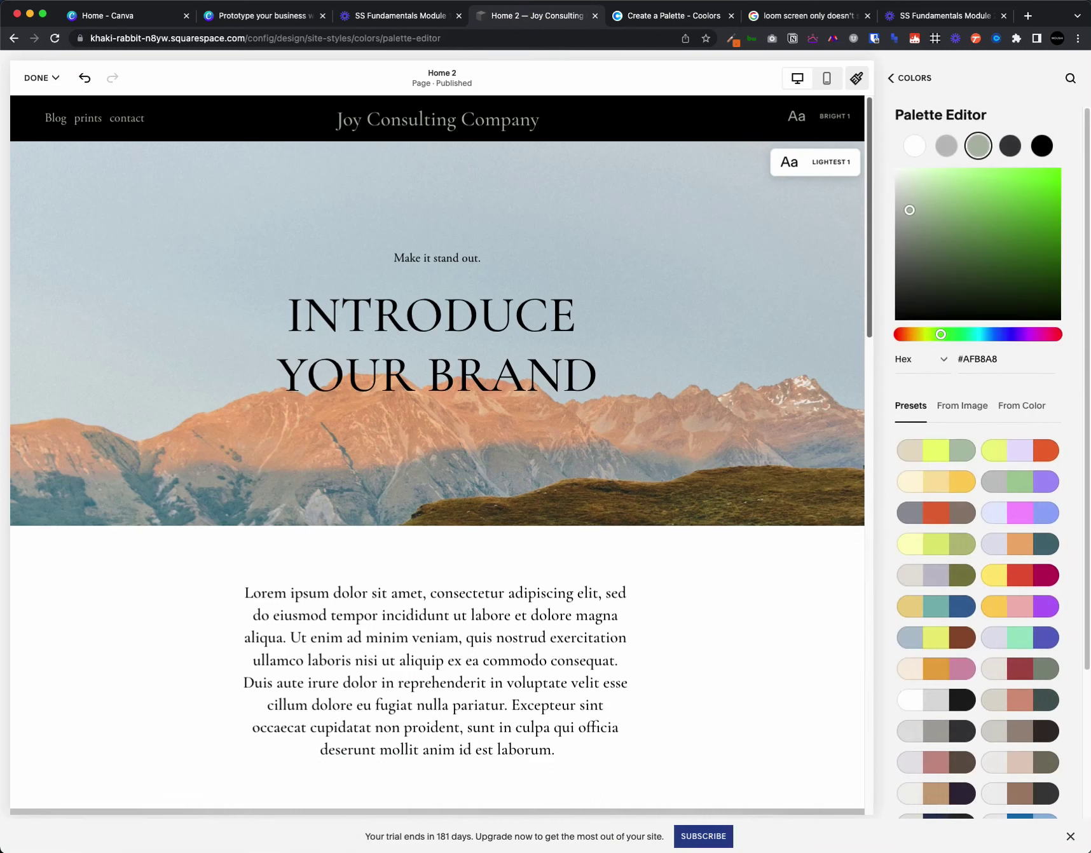
- Try the lavender, white/grey/black and beige/purple presets, then settle on beige, maroon and green
scroll(956, 533, down, 3)
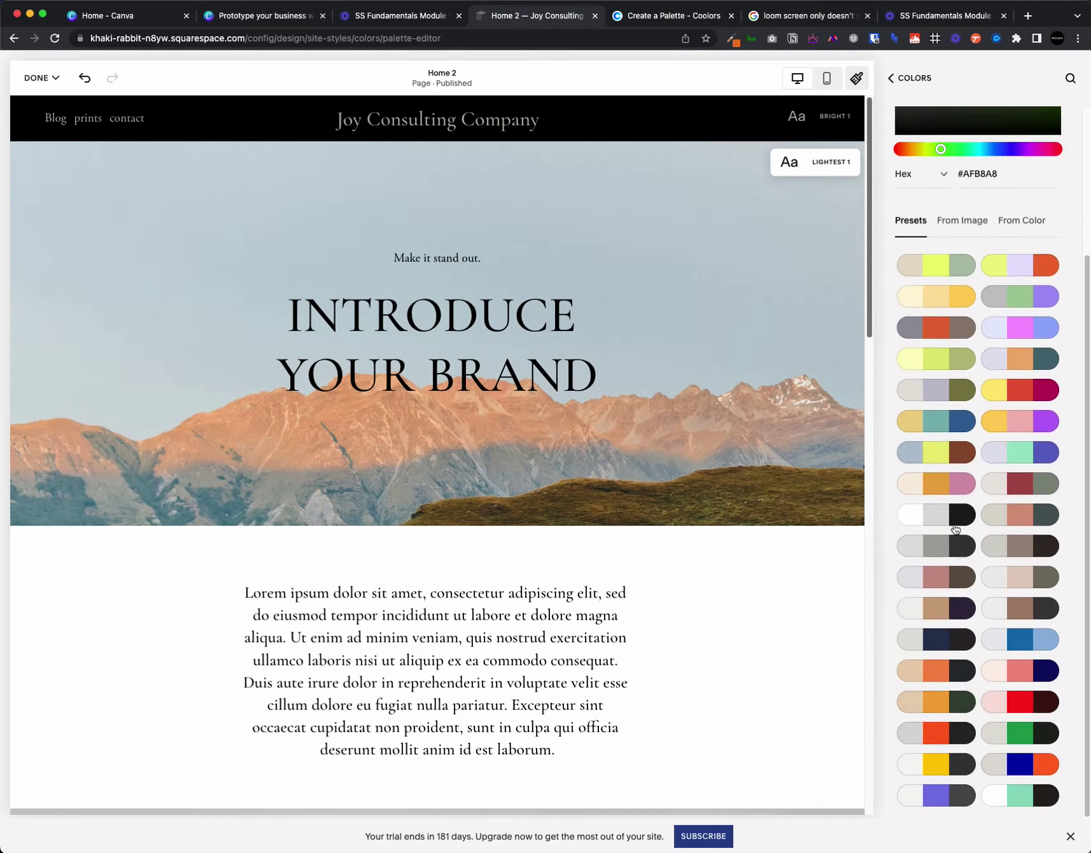
scroll(961, 527, up, 3)
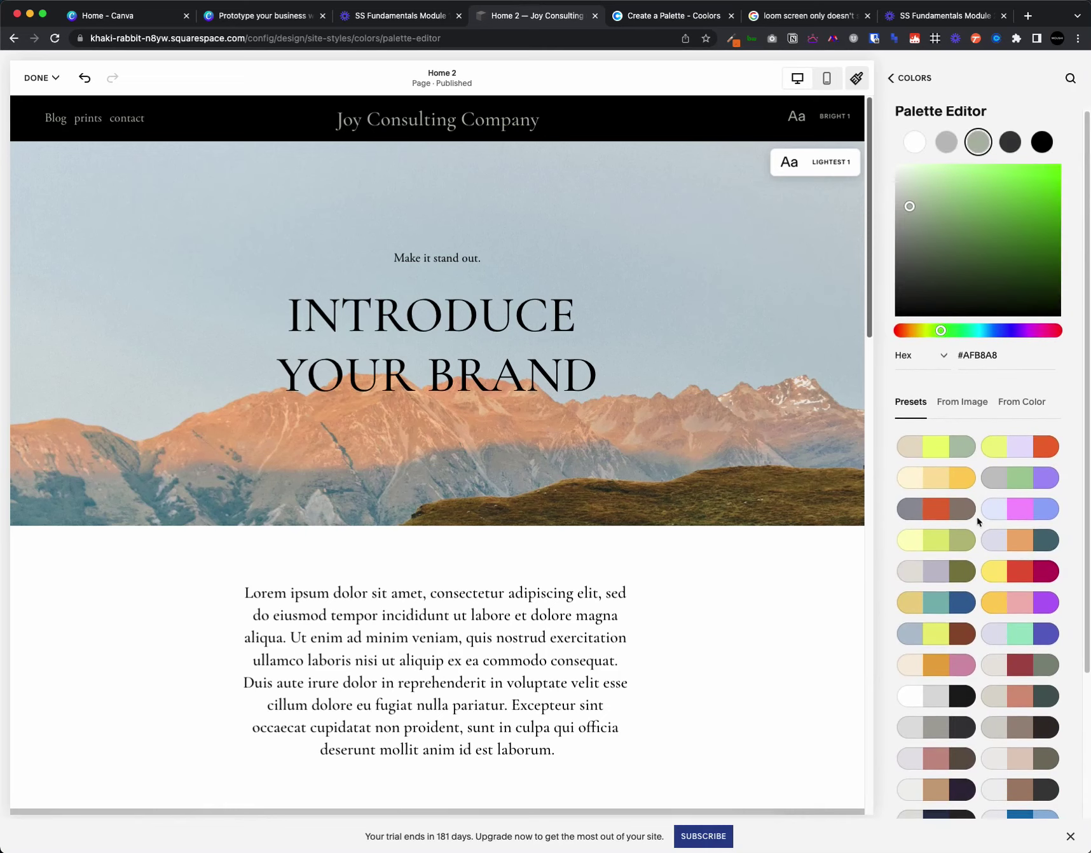
click(996, 531)
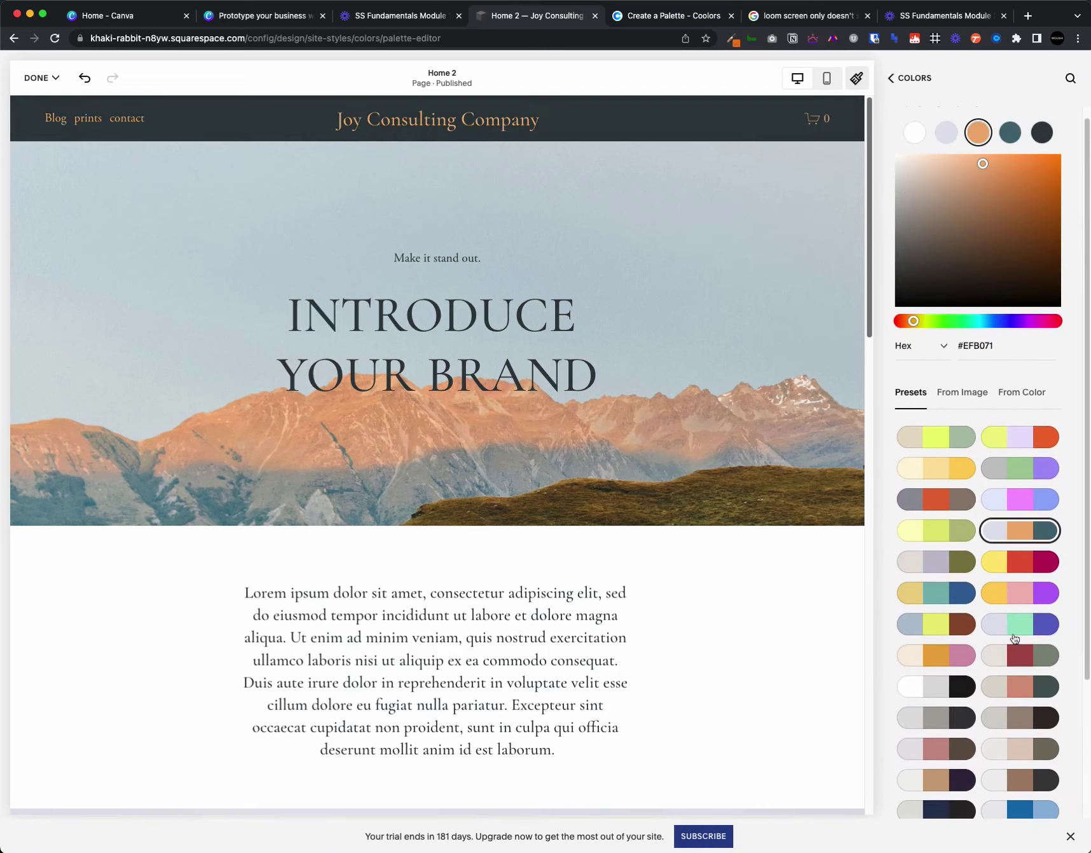
click(1003, 660)
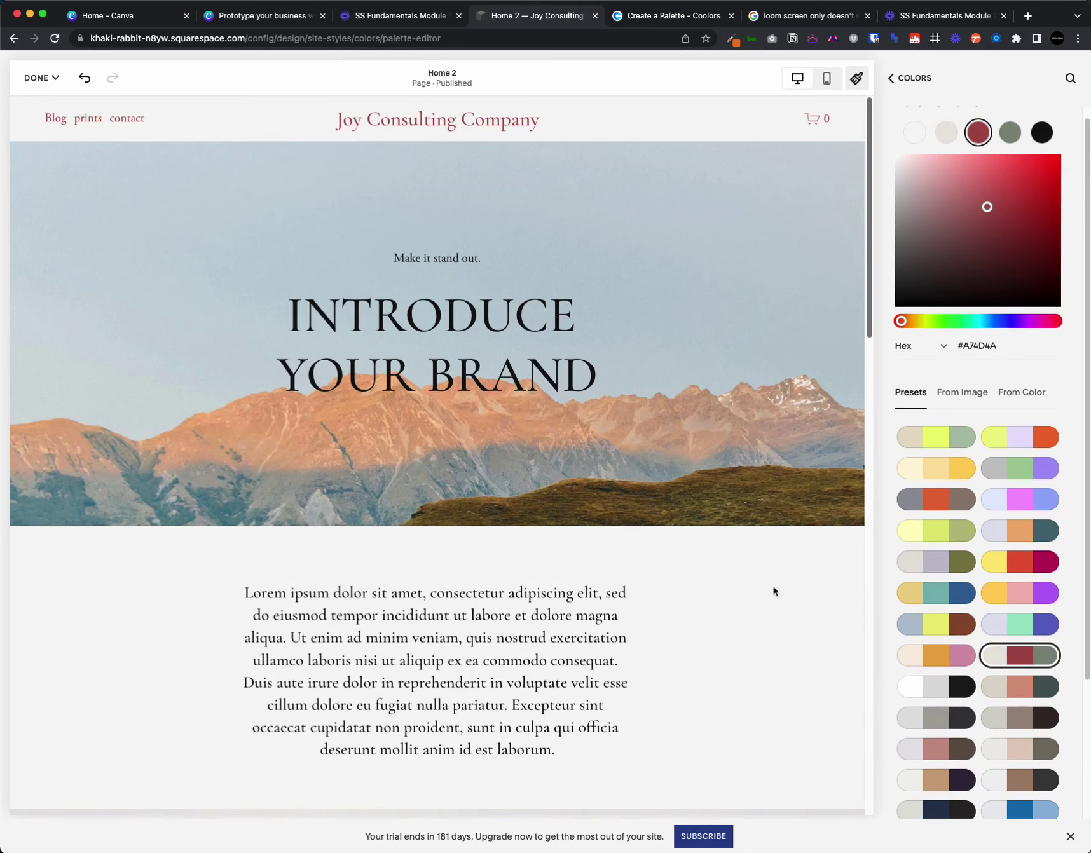
scroll(979, 655, down, 1)
click(958, 632)
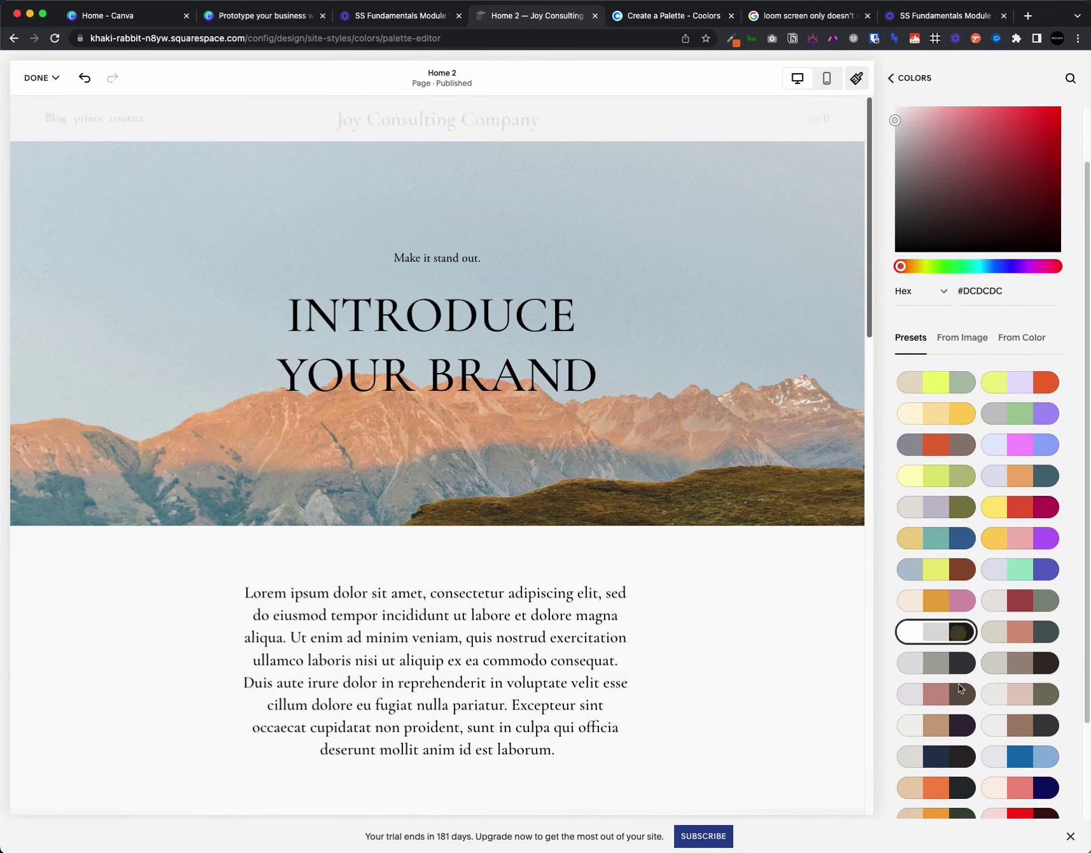
click(948, 728)
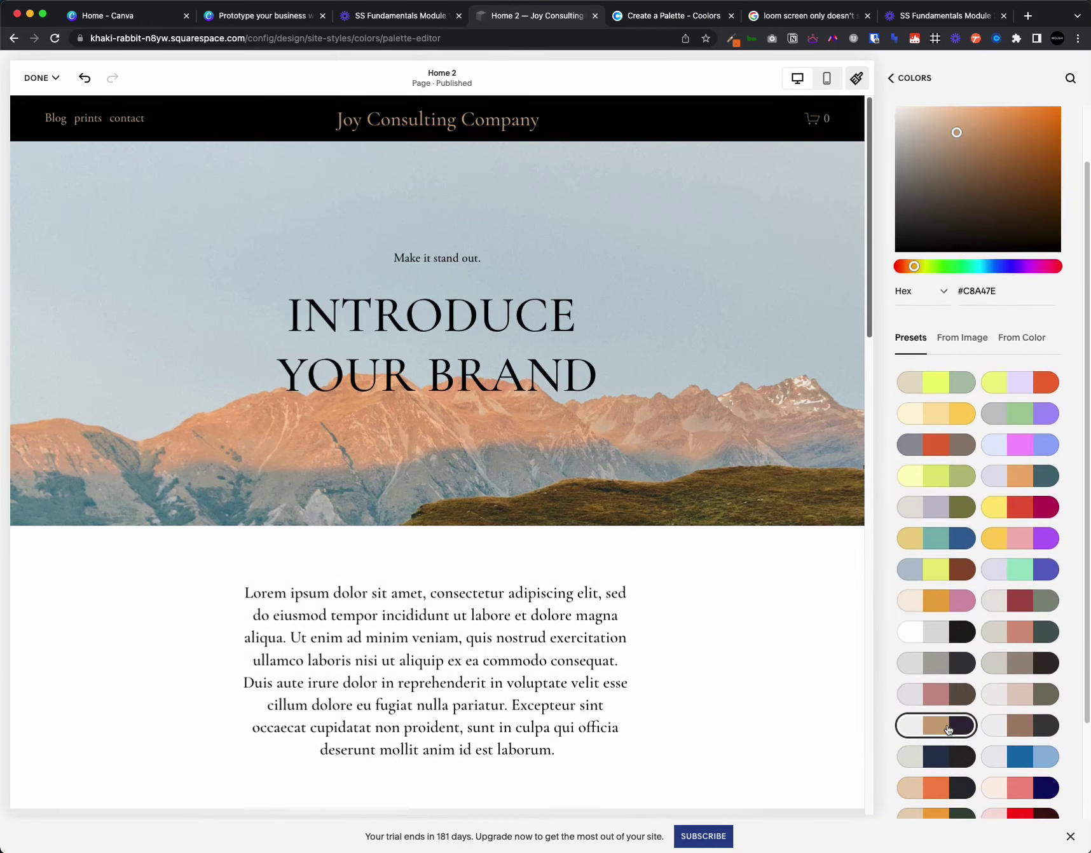
click(1037, 600)
scroll(1017, 636, up, 2)
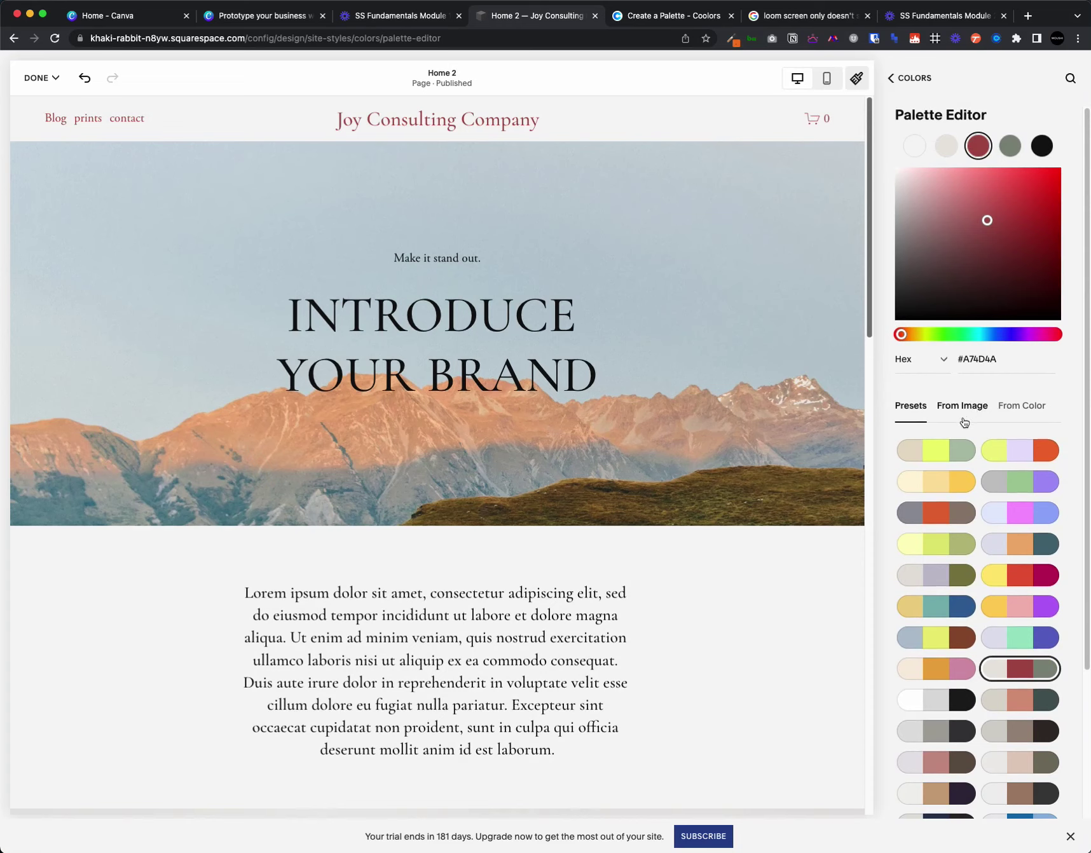
- Generate palettes from a single colour, shift the hue to green, and compare several schemes
click(962, 407)
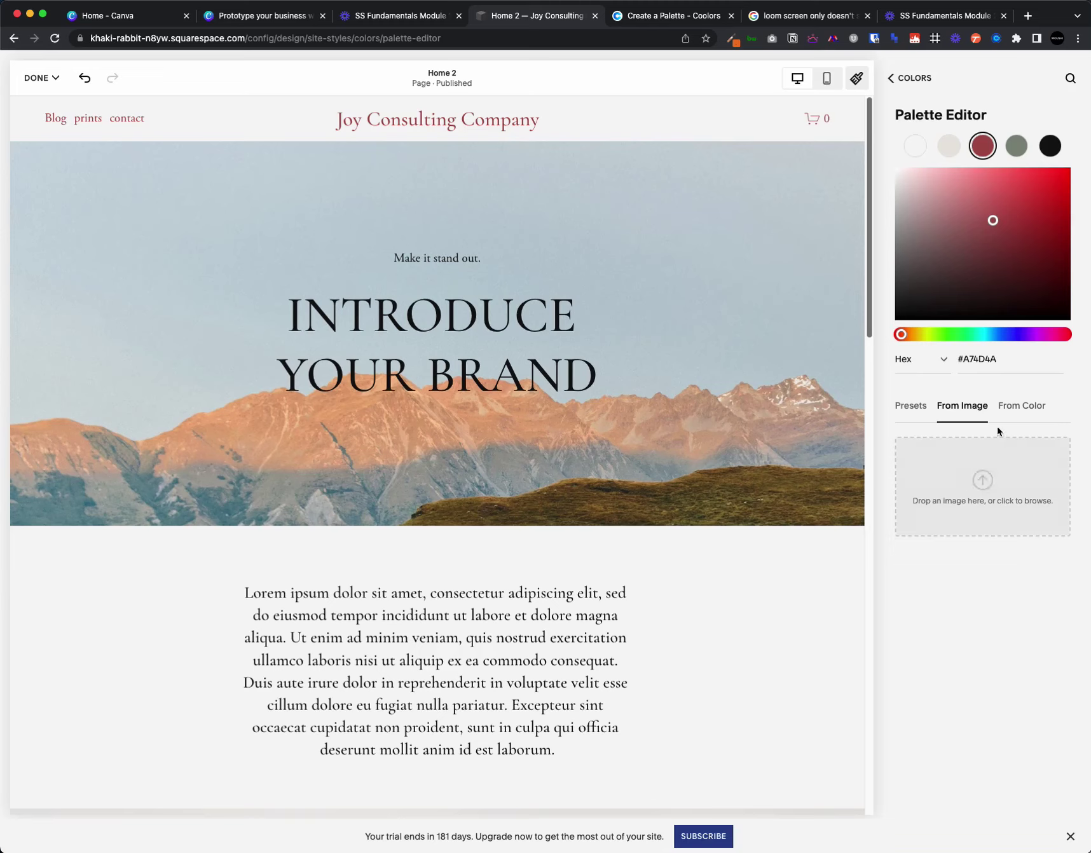
click(1018, 407)
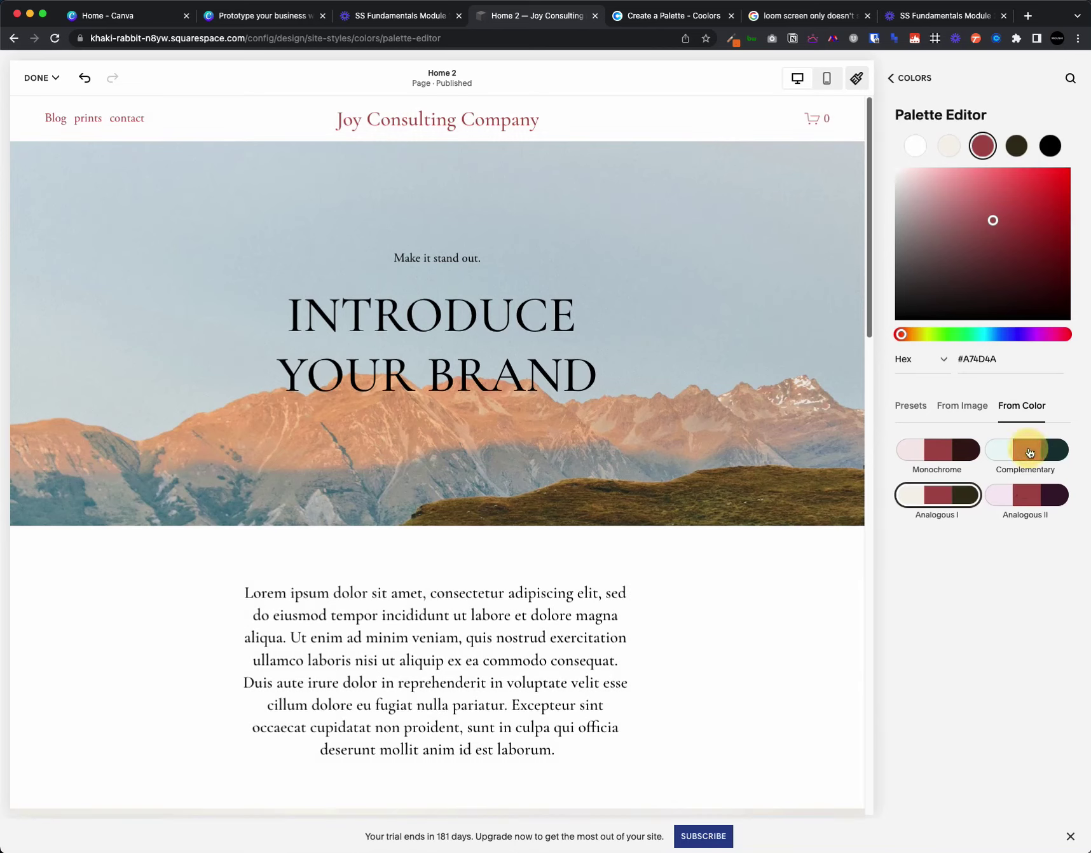
click(1030, 452)
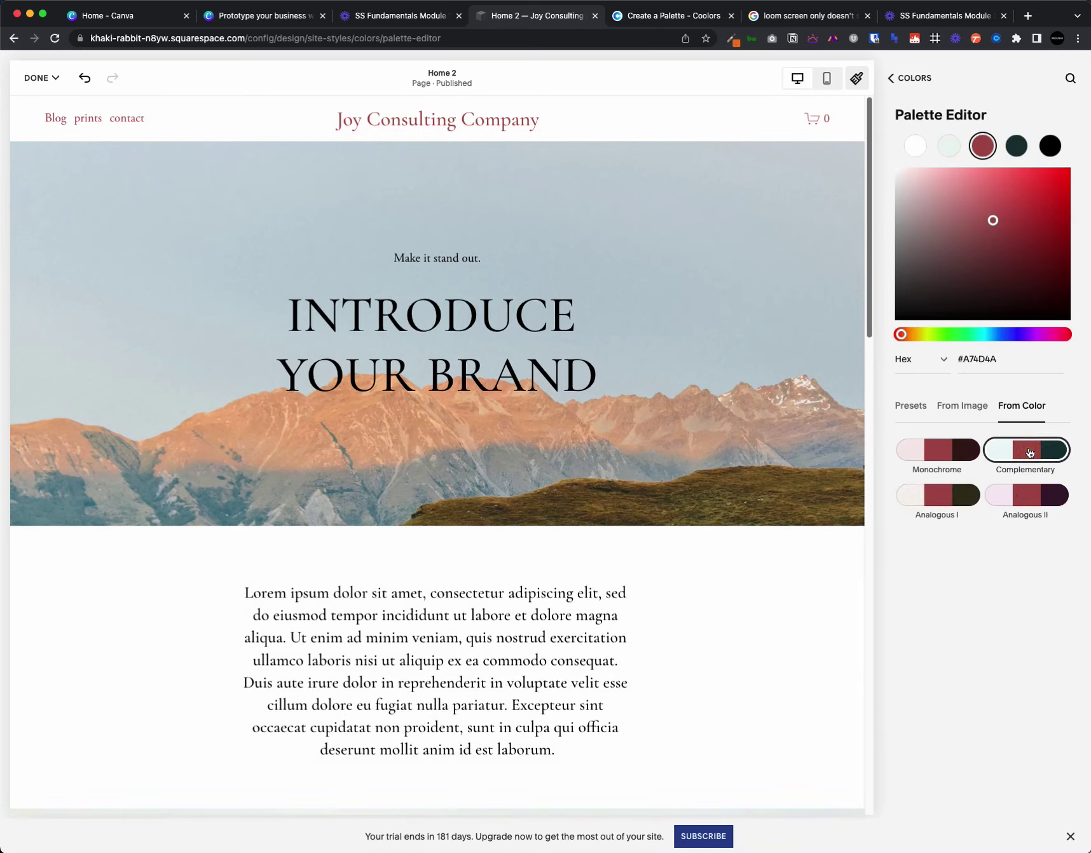
click(976, 335)
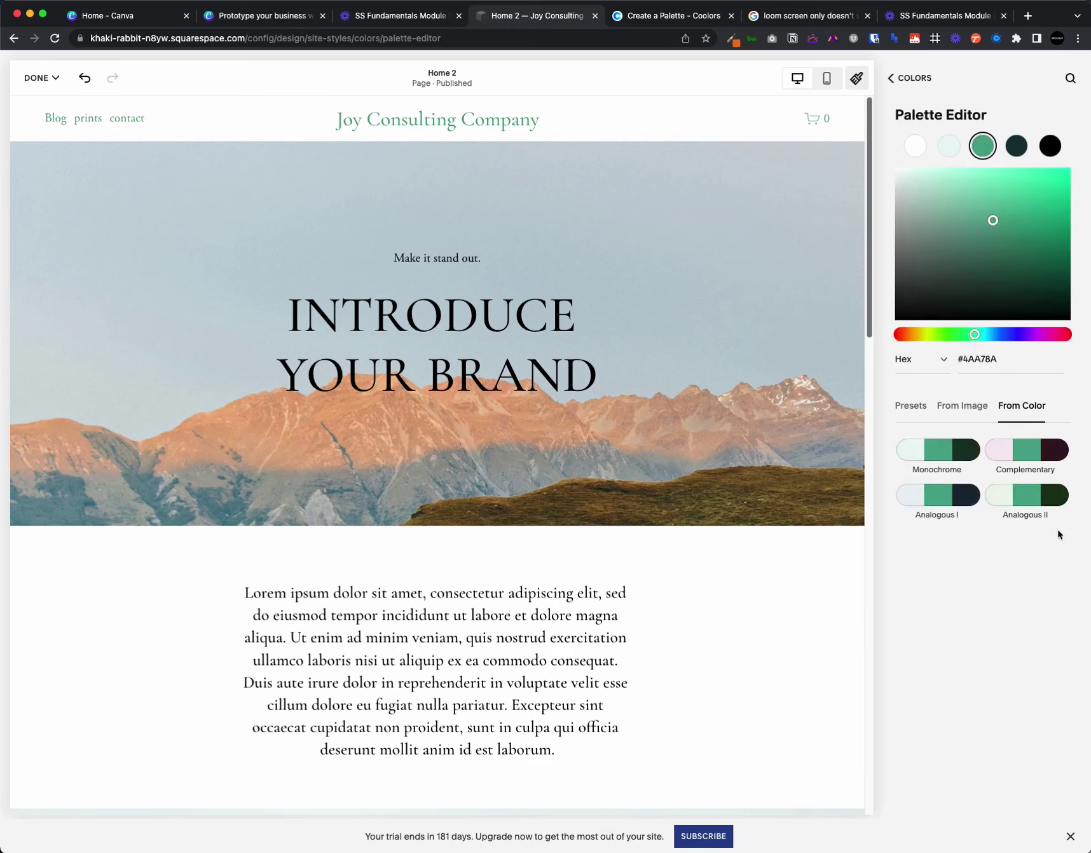
click(1027, 496)
click(961, 453)
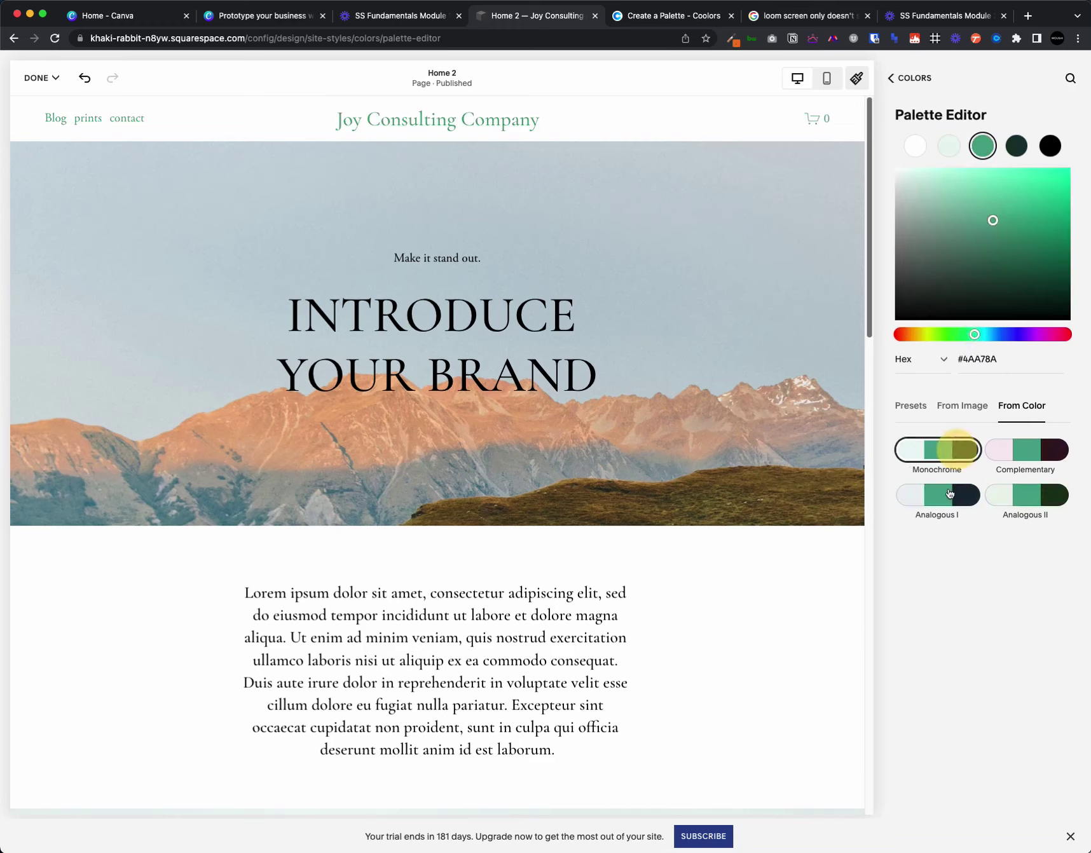
click(936, 507)
click(938, 502)
click(1034, 456)
- Set the base colour to dark green #345A4F and apply the Analogous I scheme
click(1037, 291)
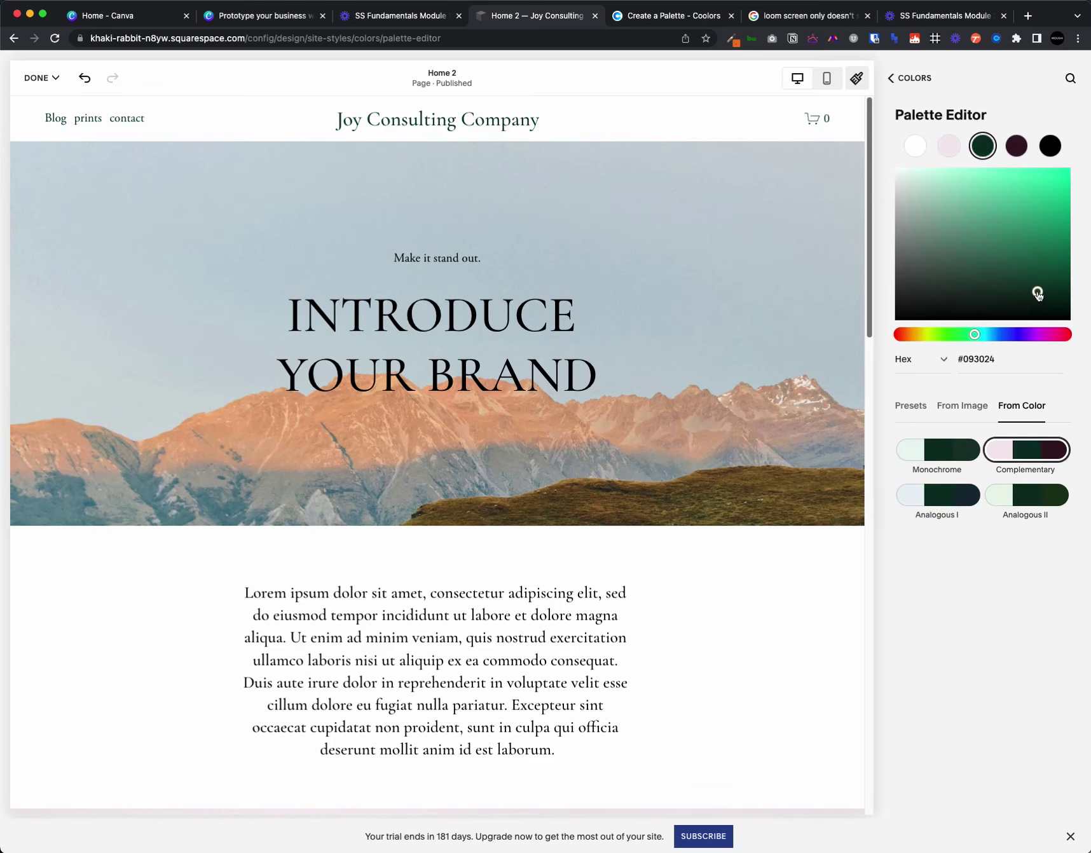
scroll(478, 530, down, 10)
click(969, 266)
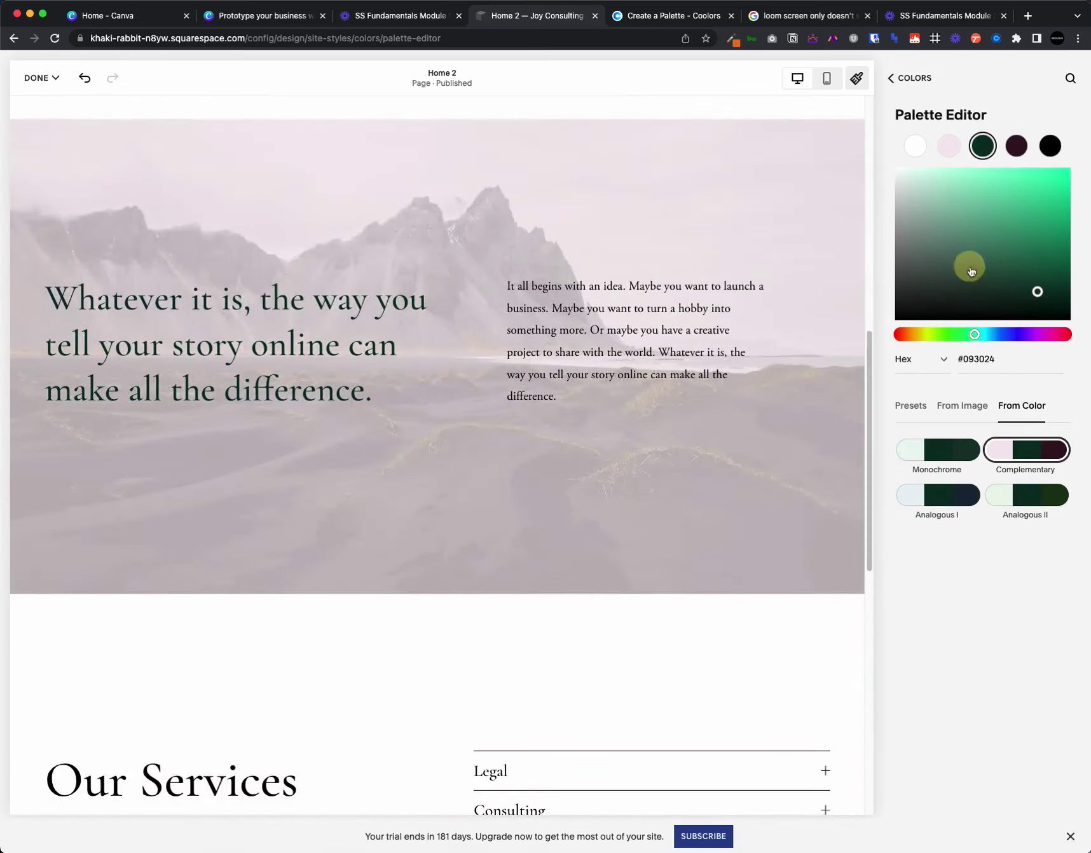
click(940, 450)
scroll(618, 500, down, 5)
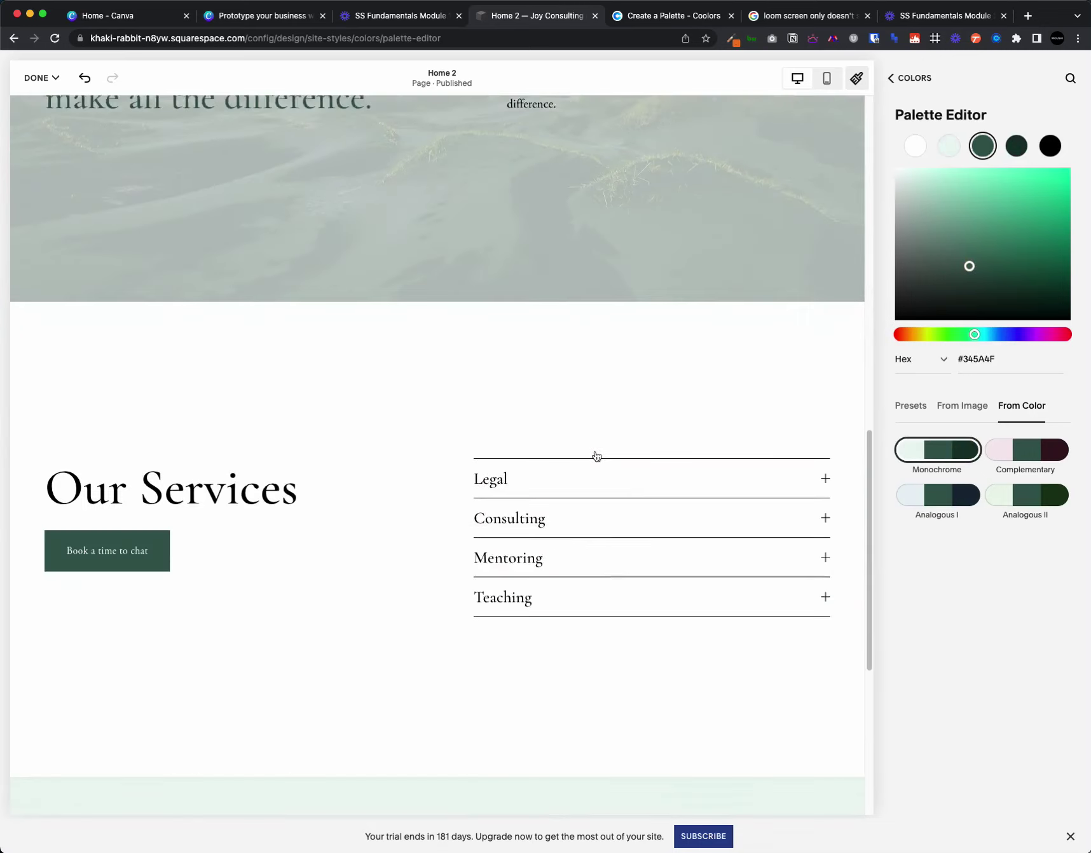
scroll(509, 318, down, 2)
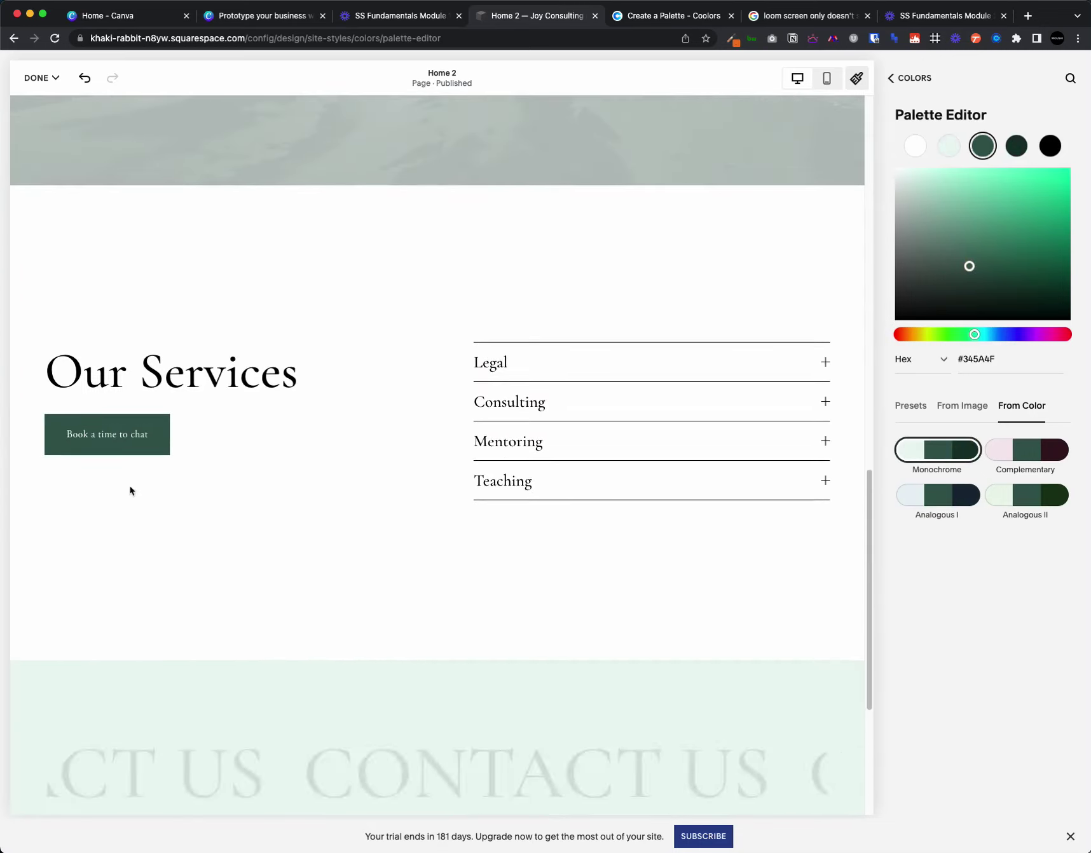
scroll(293, 503, down, 3)
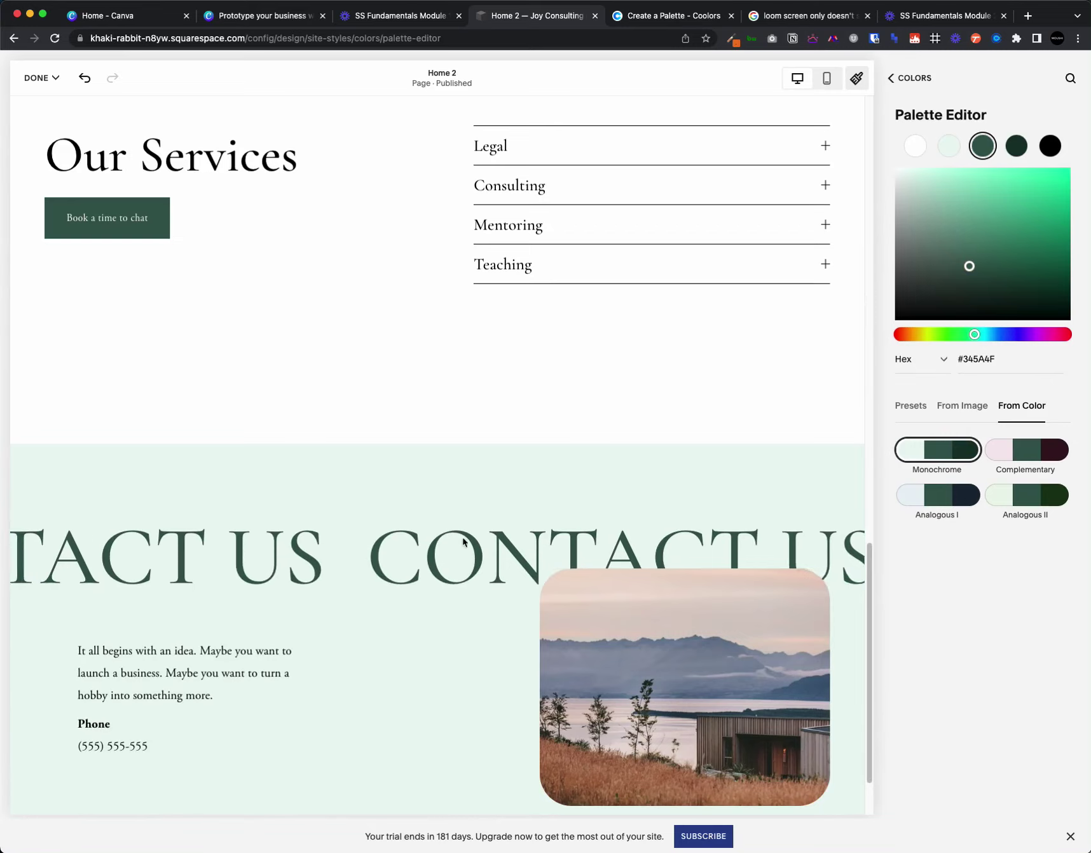
scroll(462, 538, down, 1)
click(938, 494)
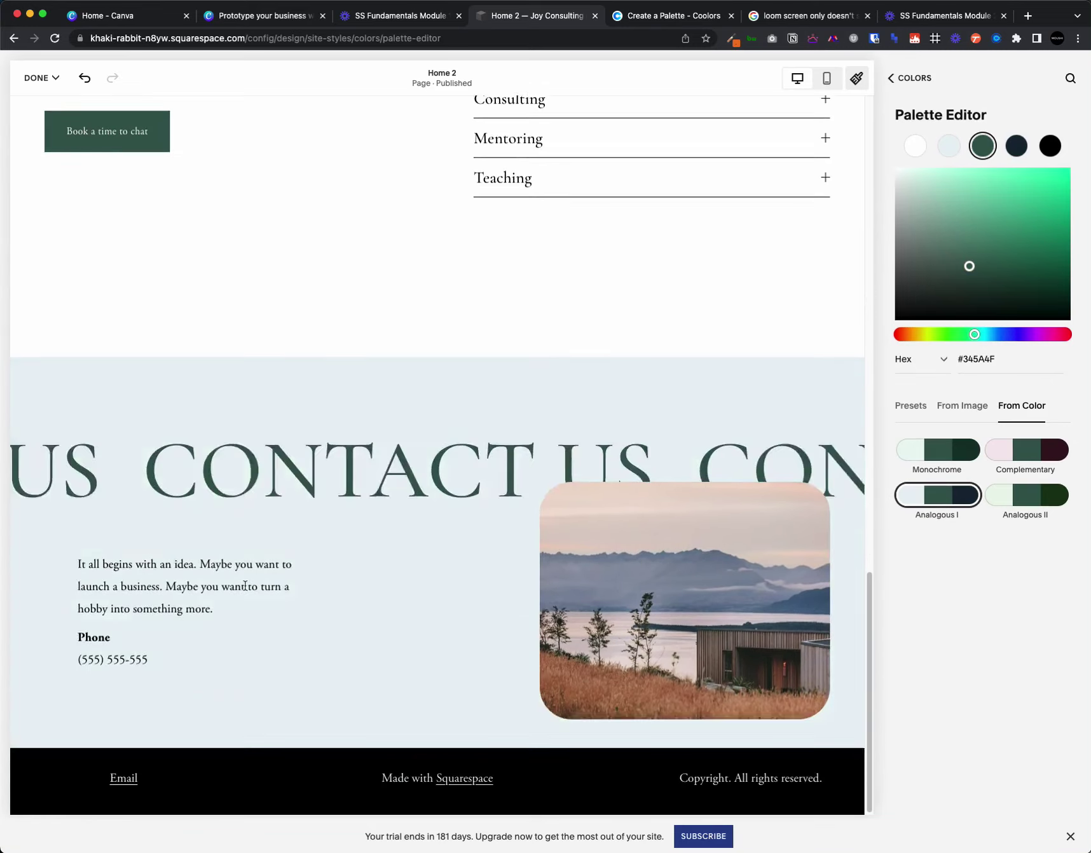
scroll(300, 590, up, 10)
scroll(308, 596, up, 3)
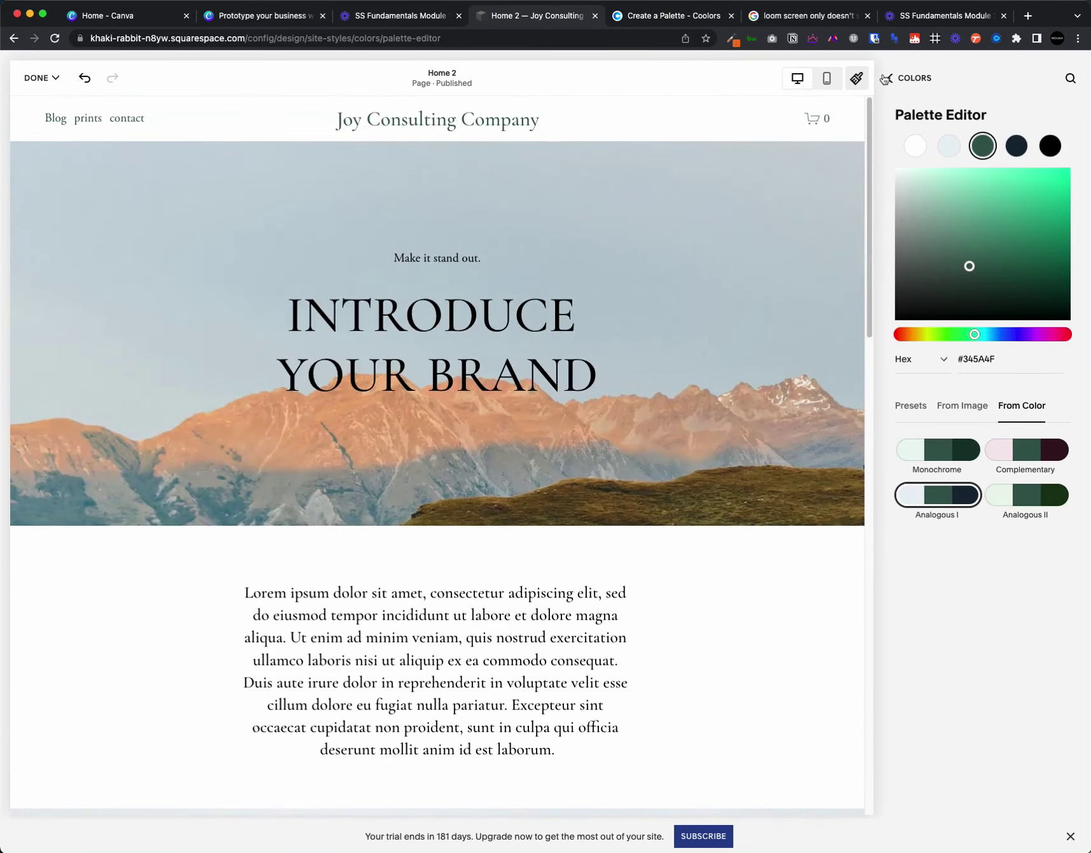
- Discard all the palette experiments
mouse_move(41, 78)
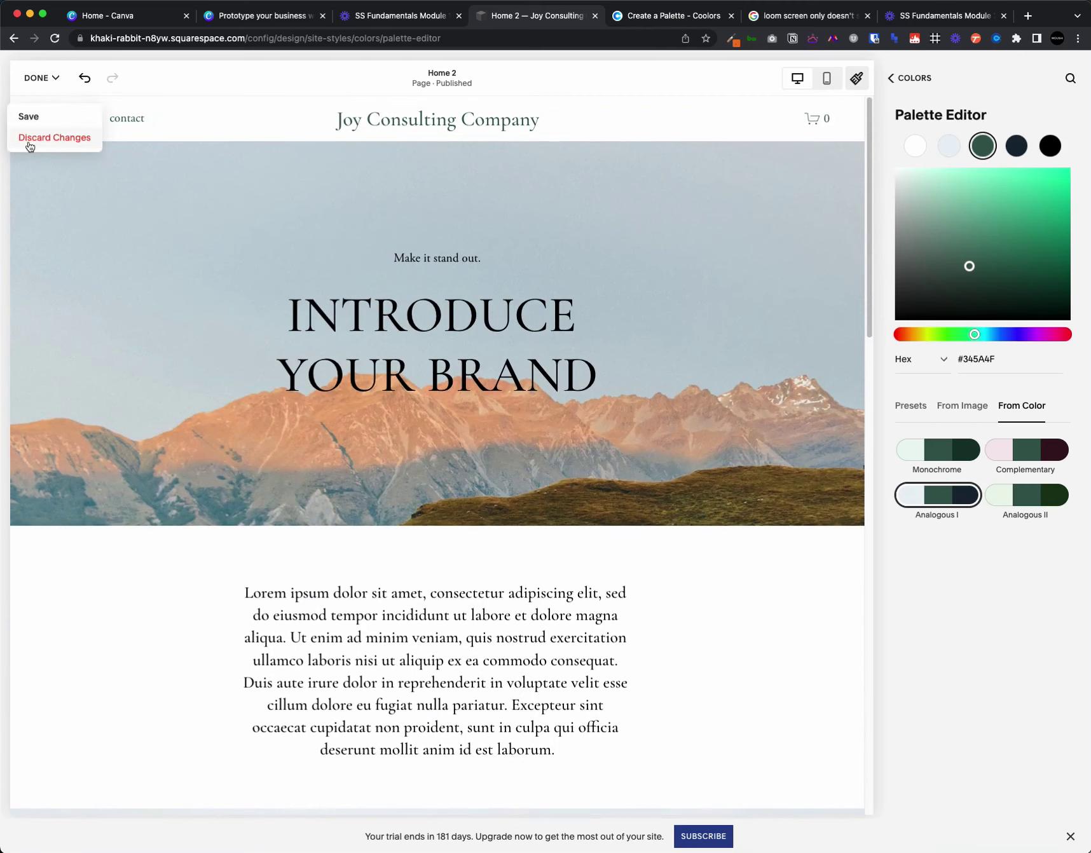
click(29, 147)
click(203, 177)
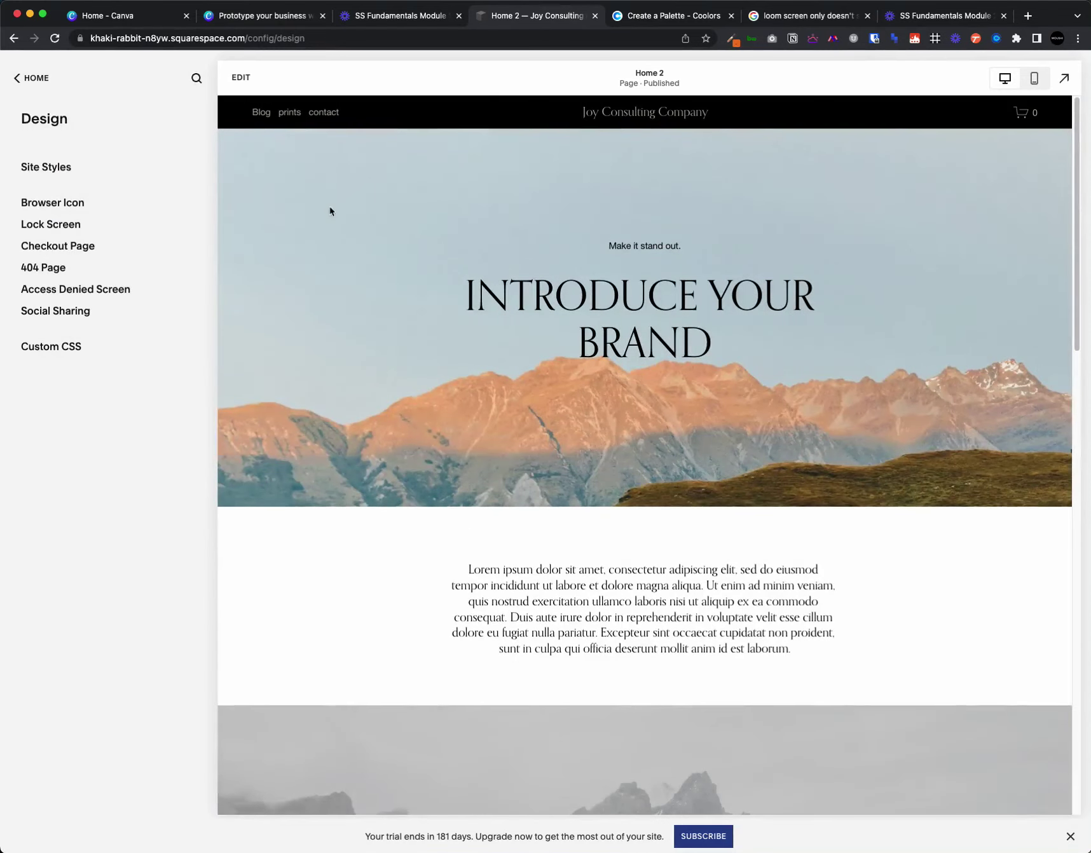
- Open Site Styles > Colors to review the original palette and theme list
click(75, 164)
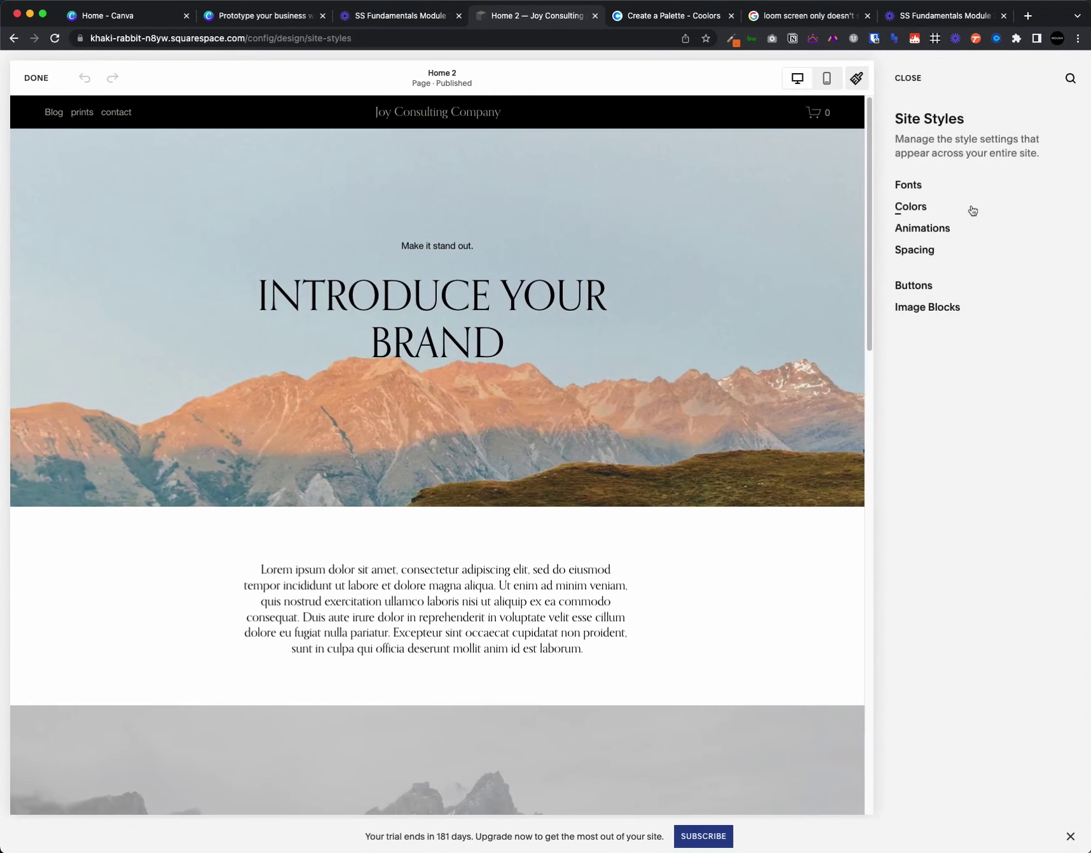
click(930, 210)
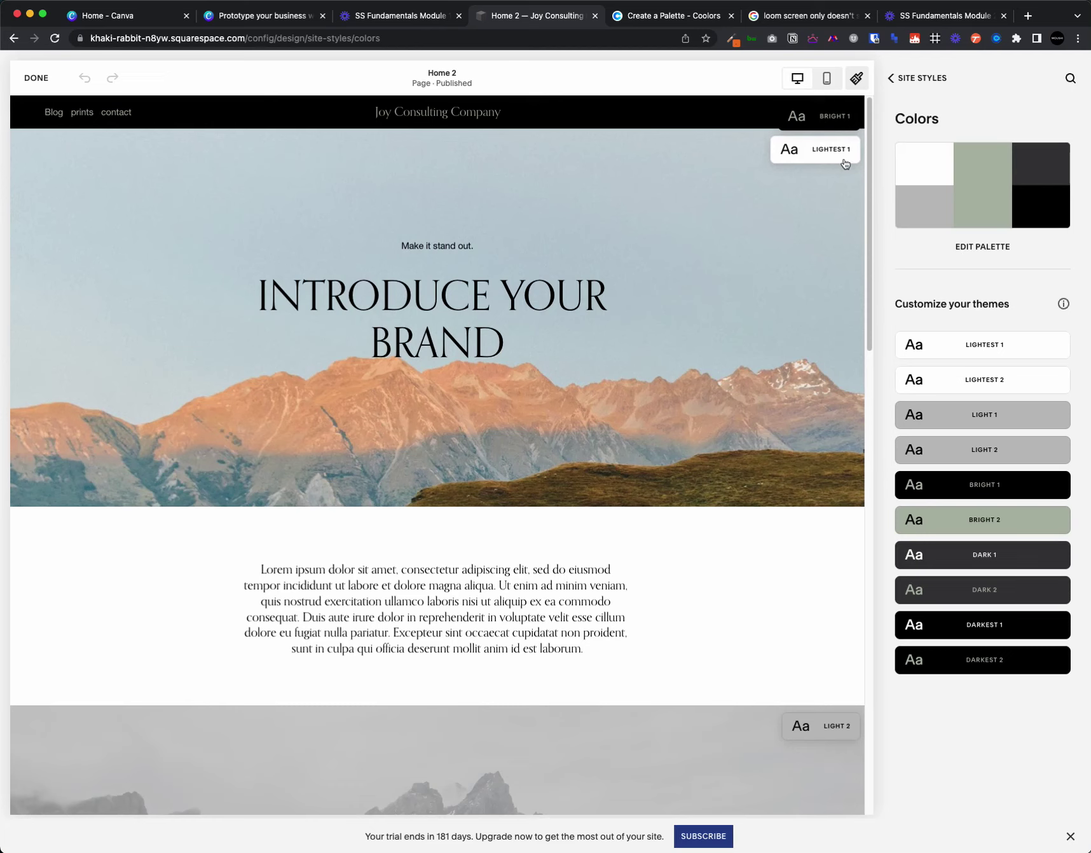
scroll(584, 512, down, 6)
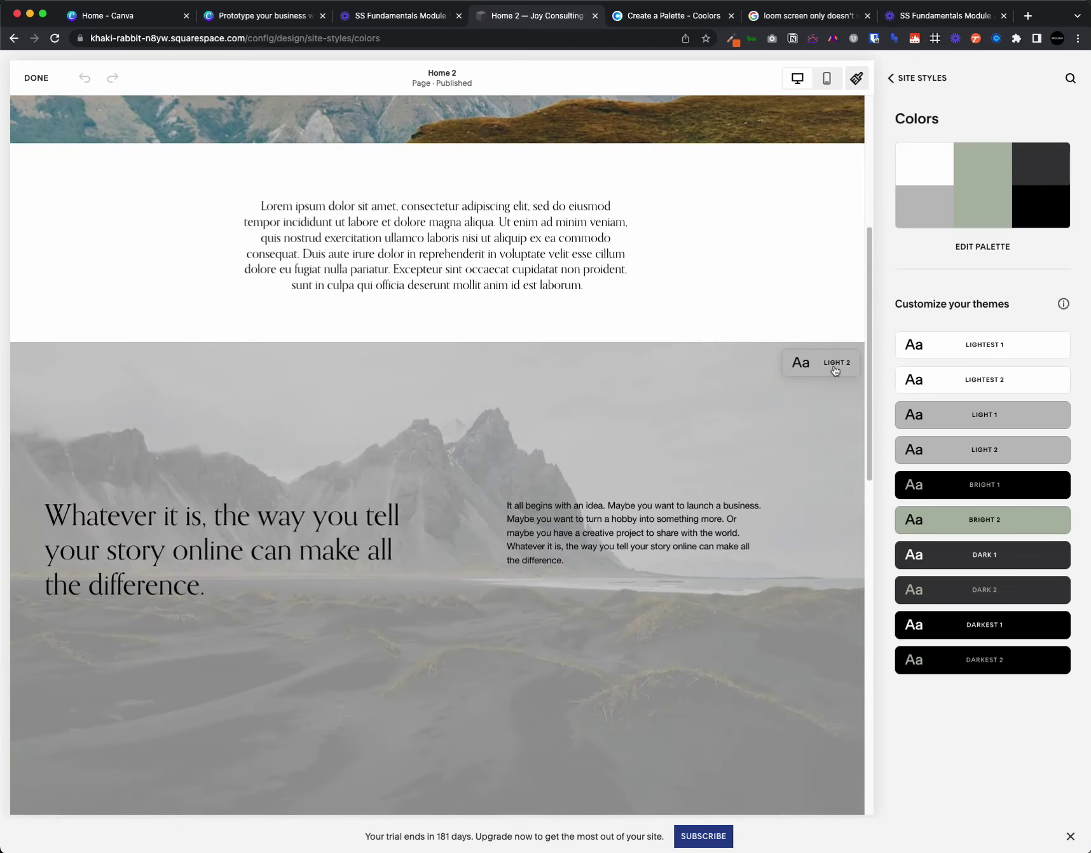
scroll(803, 441, up, 6)
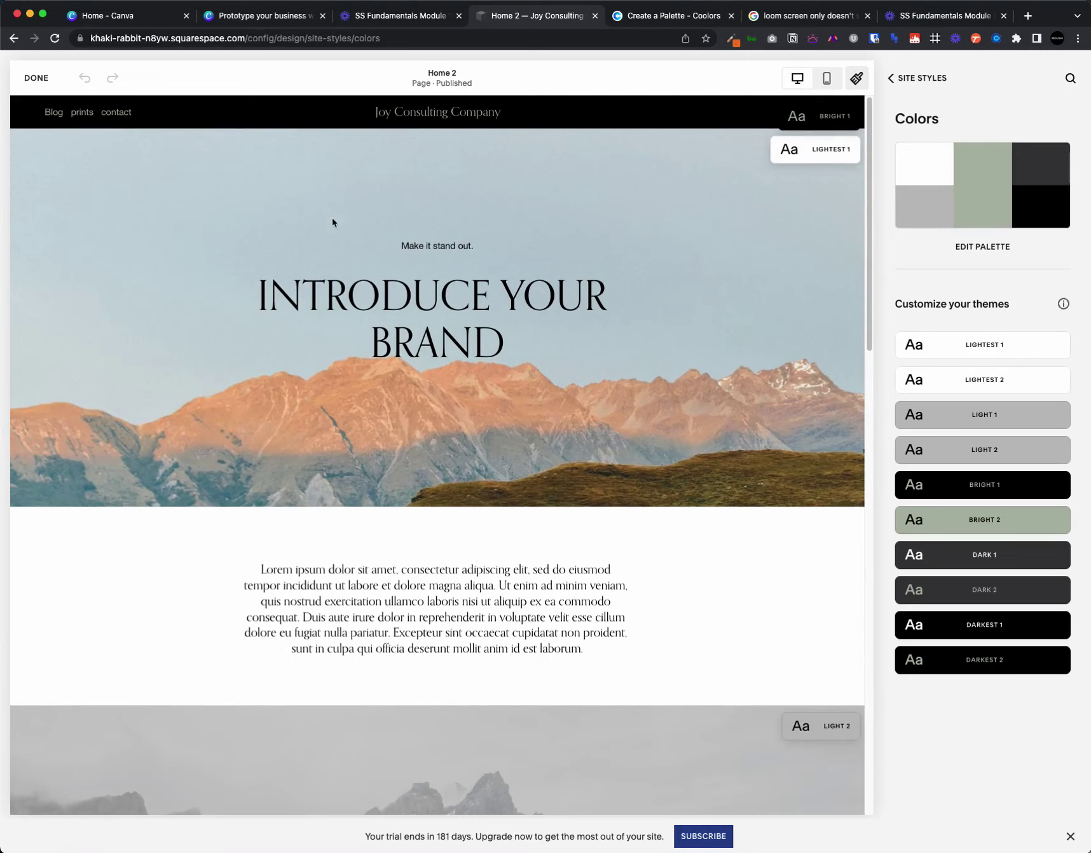
scroll(589, 501, down, 1)
scroll(589, 501, up, 1)
- Open the Light 2 theme and look through its colour settings
click(1054, 347)
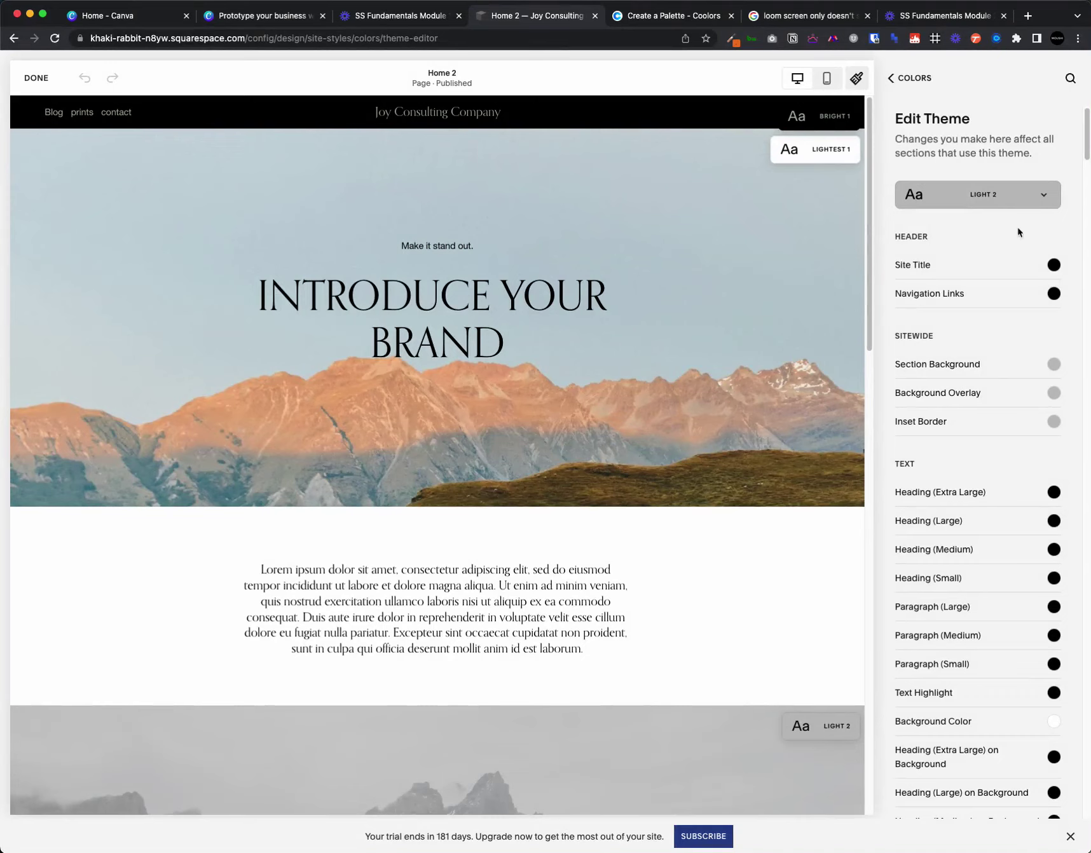
scroll(954, 598, down, 9)
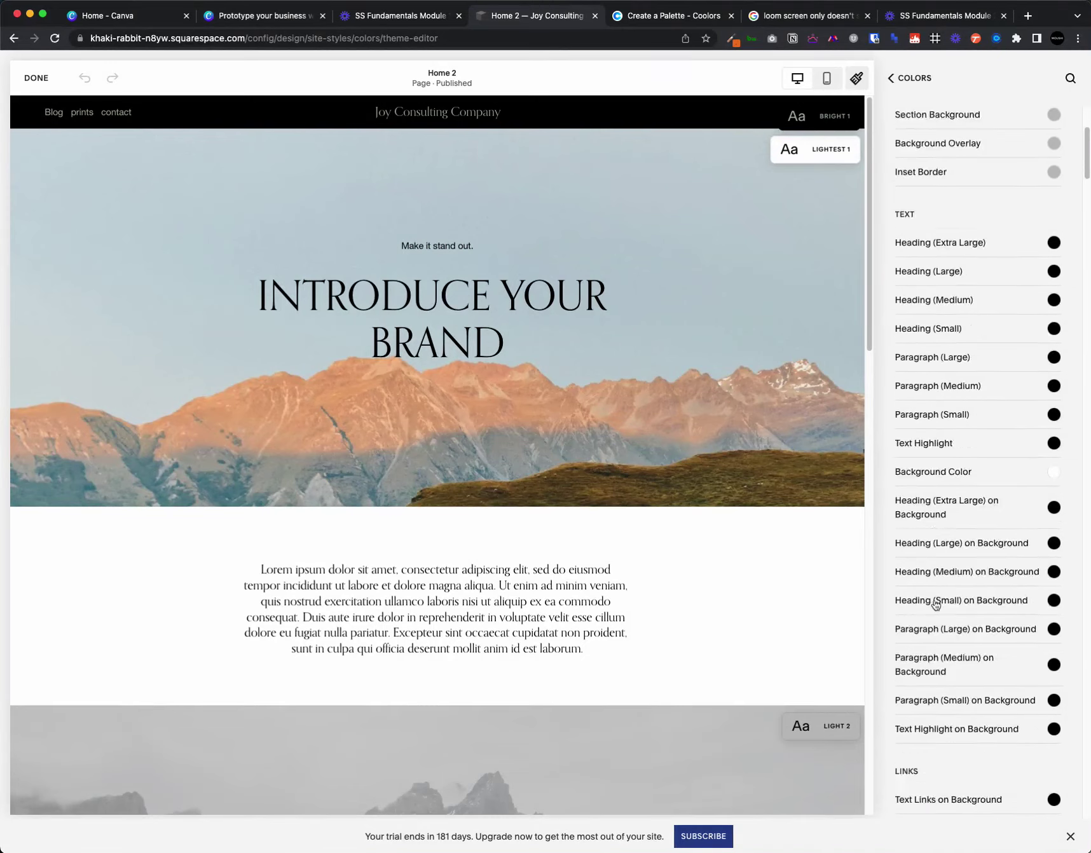
scroll(940, 613, down, 15)
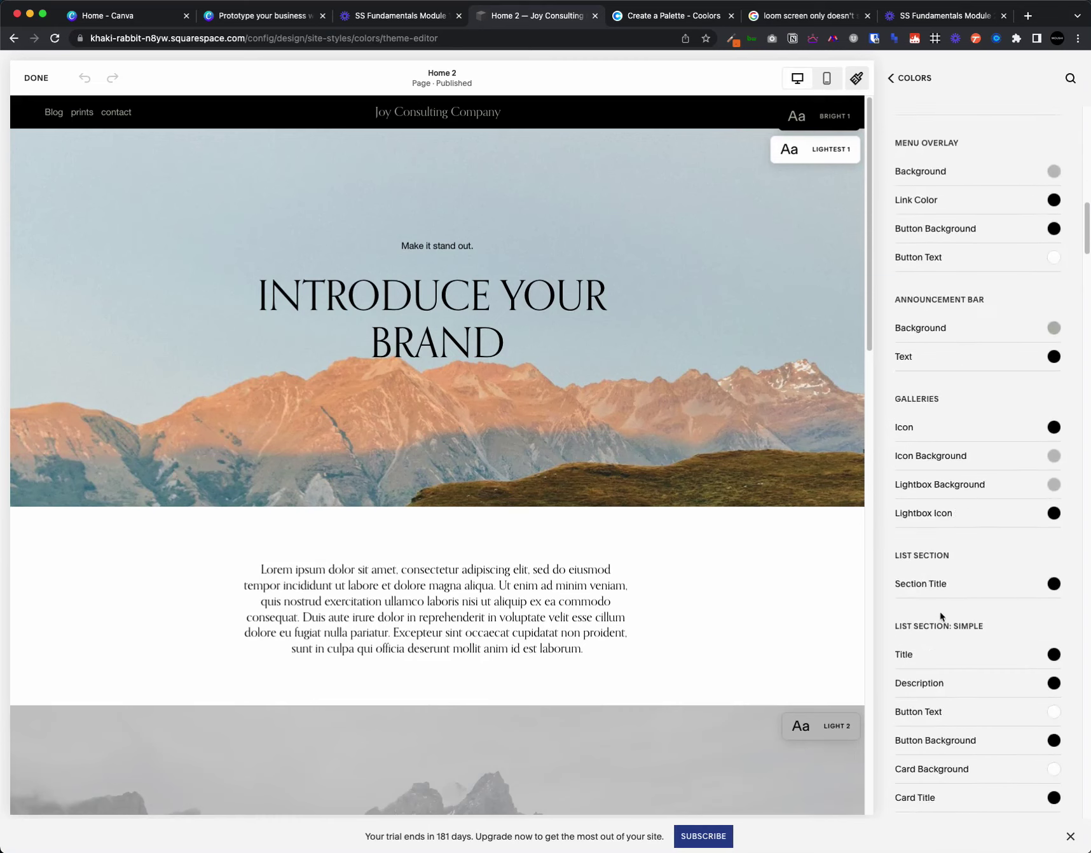
scroll(939, 612, down, 14)
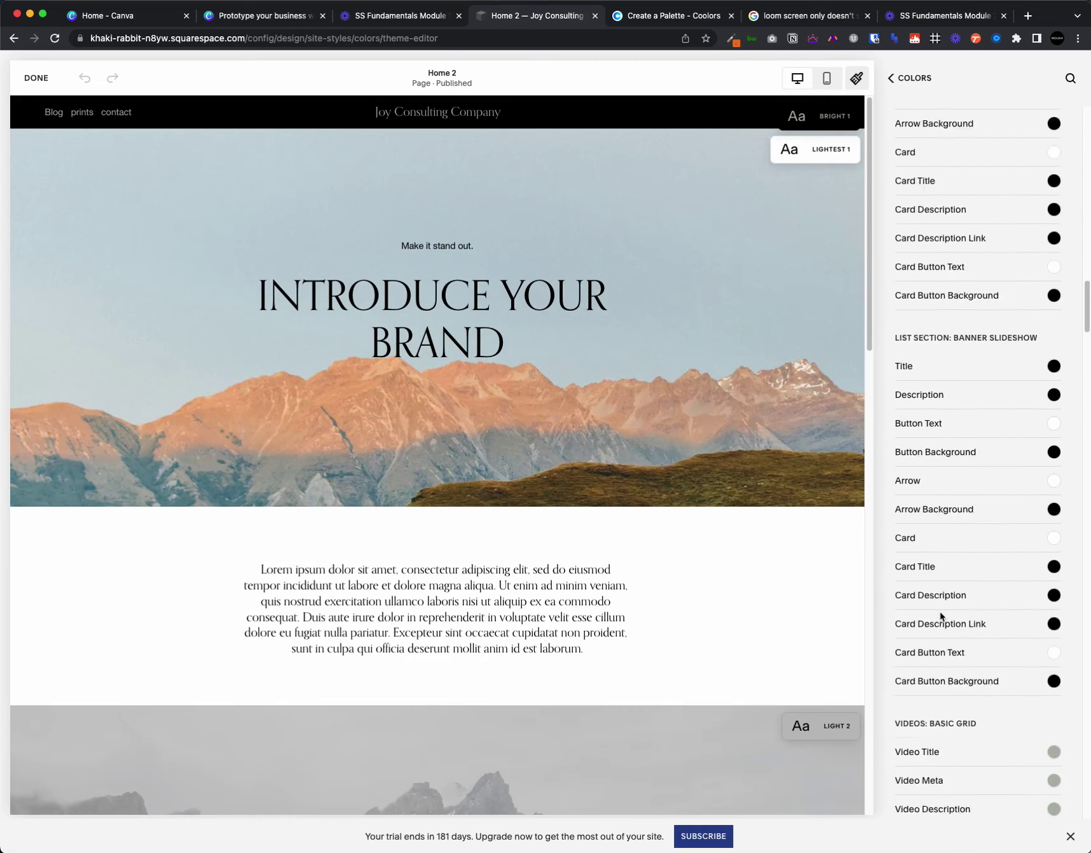
scroll(940, 613, up, 20)
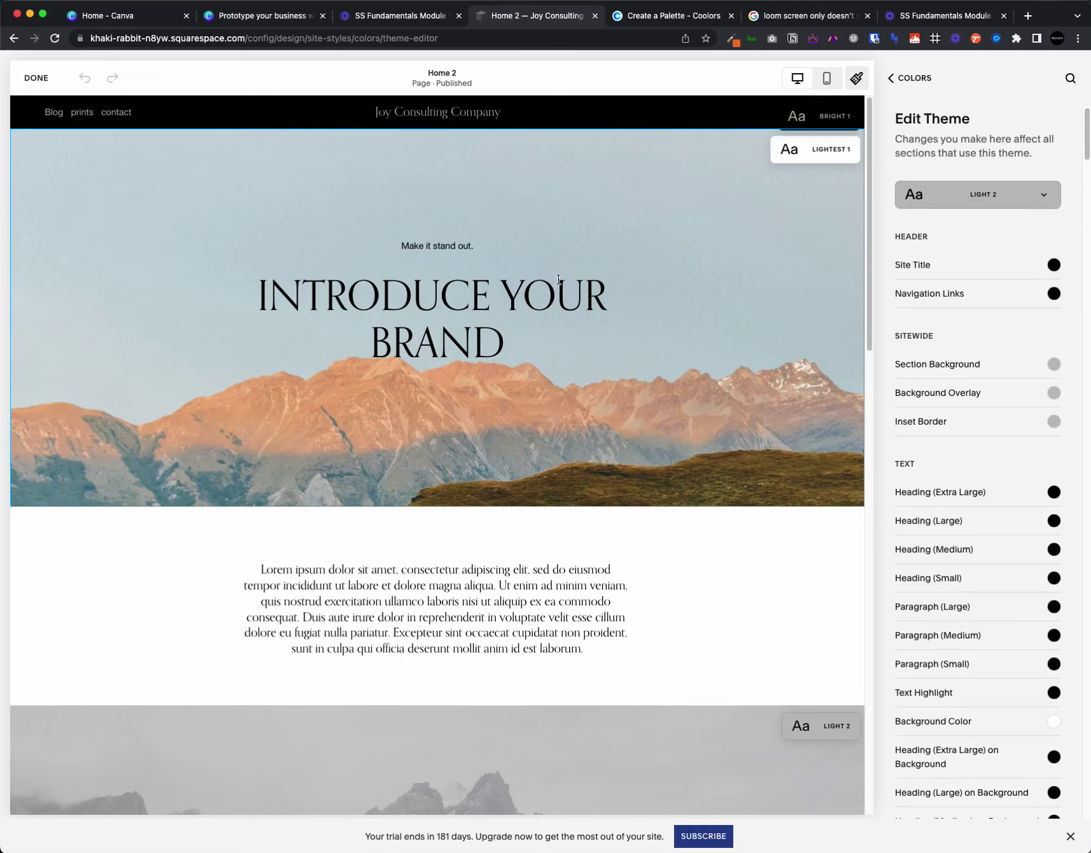
scroll(494, 636, down, 6)
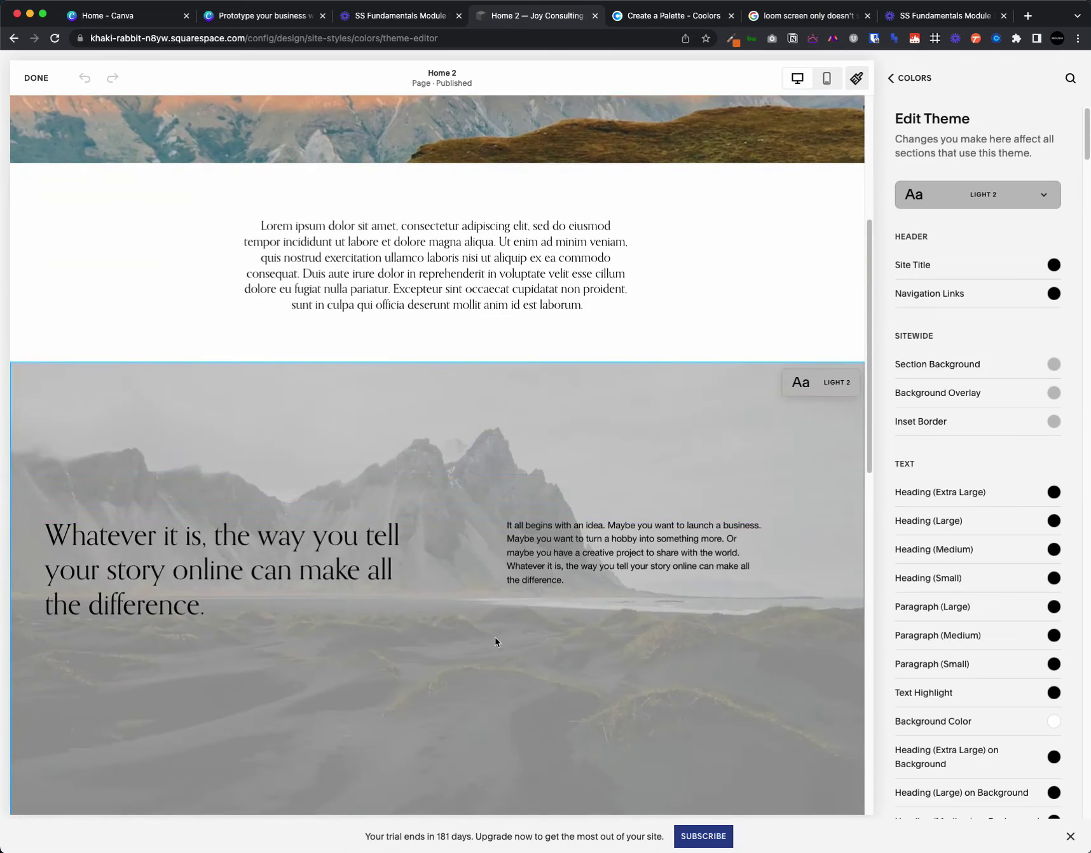
scroll(495, 637, up, 6)
scroll(495, 628, down, 5)
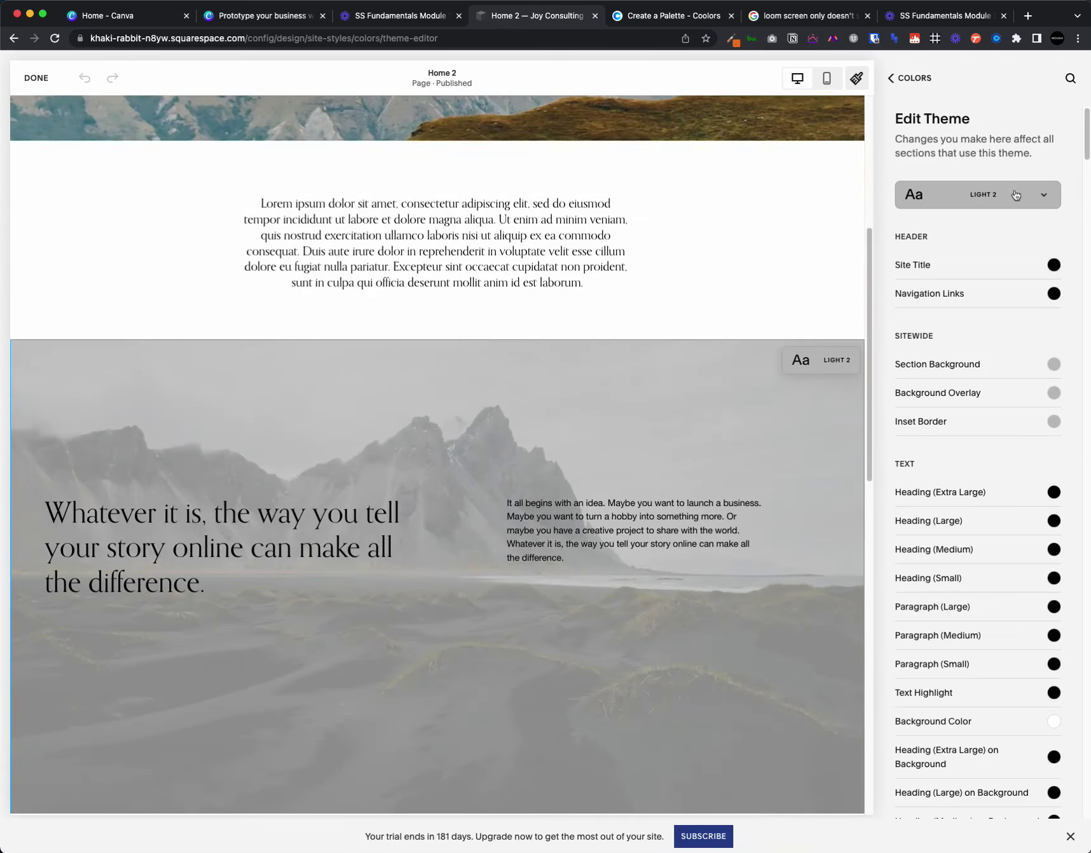
scroll(645, 273, down, 4)
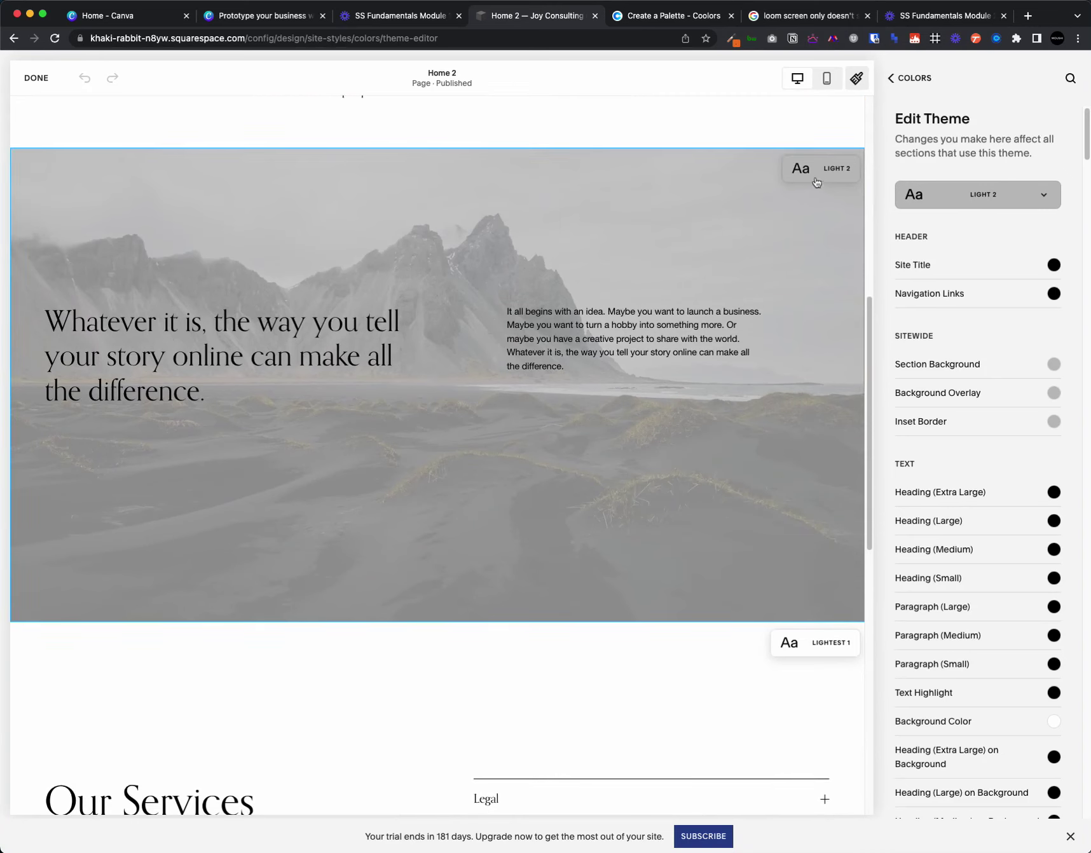
- After checking Lightest 1, return to Light 2 and set its background overlay to sage green
click(1025, 190)
click(949, 194)
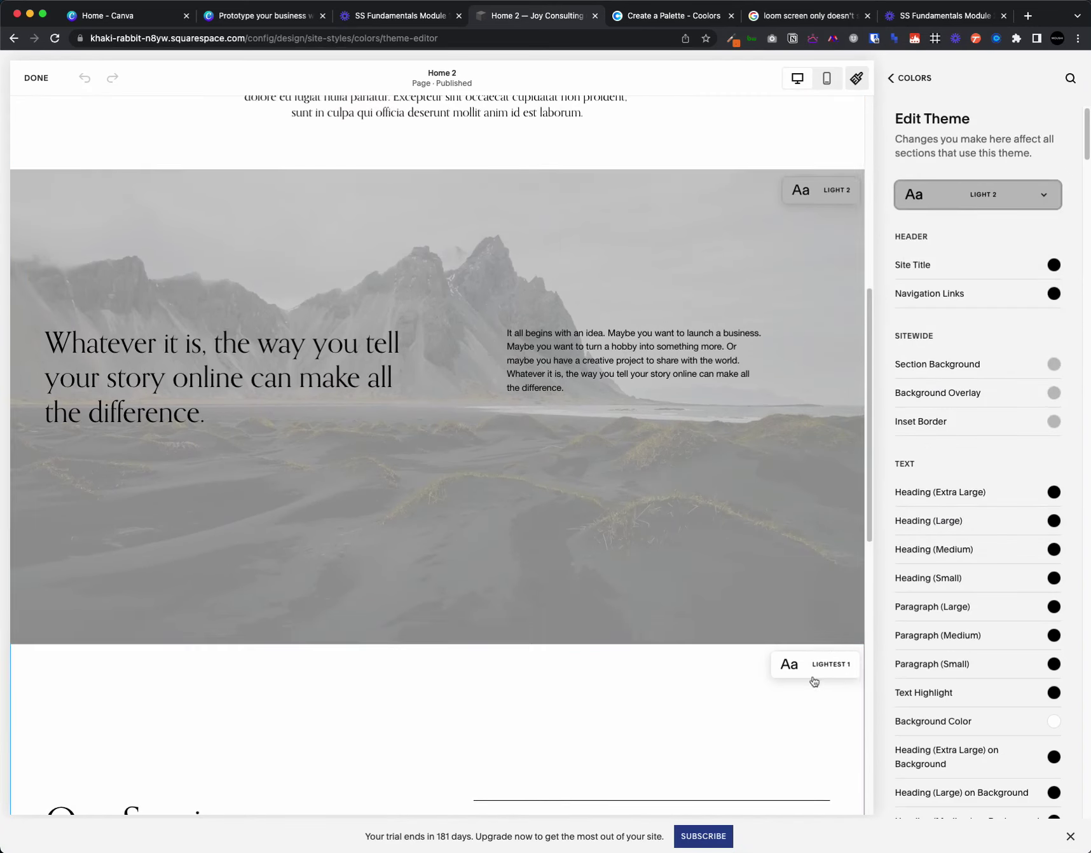
scroll(704, 497, down, 3)
click(979, 197)
click(969, 253)
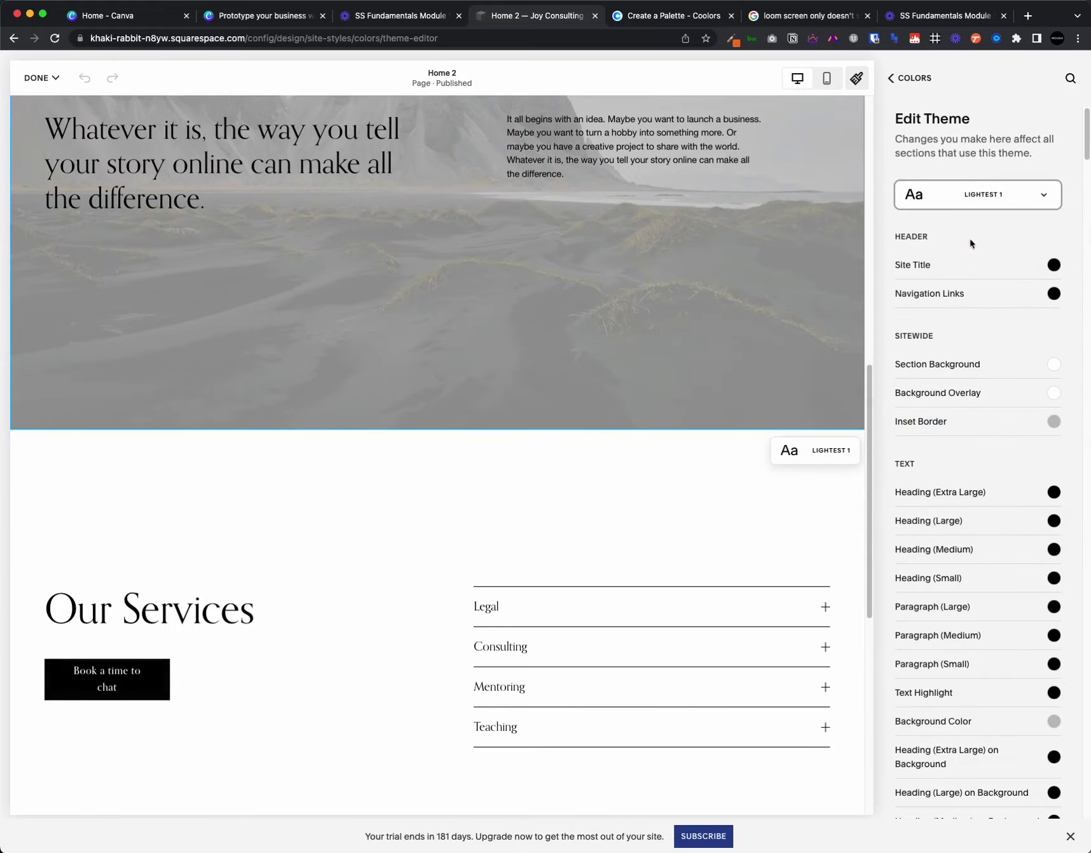
scroll(462, 411, up, 5)
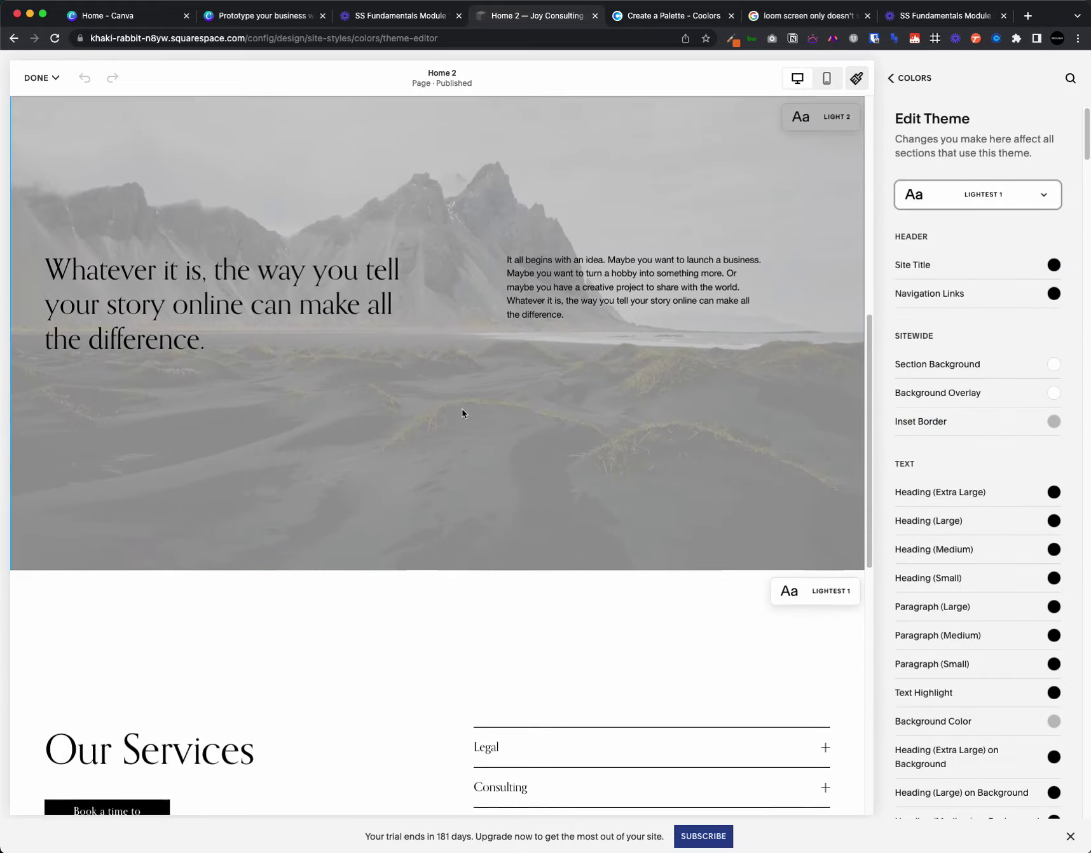
click(960, 208)
click(994, 343)
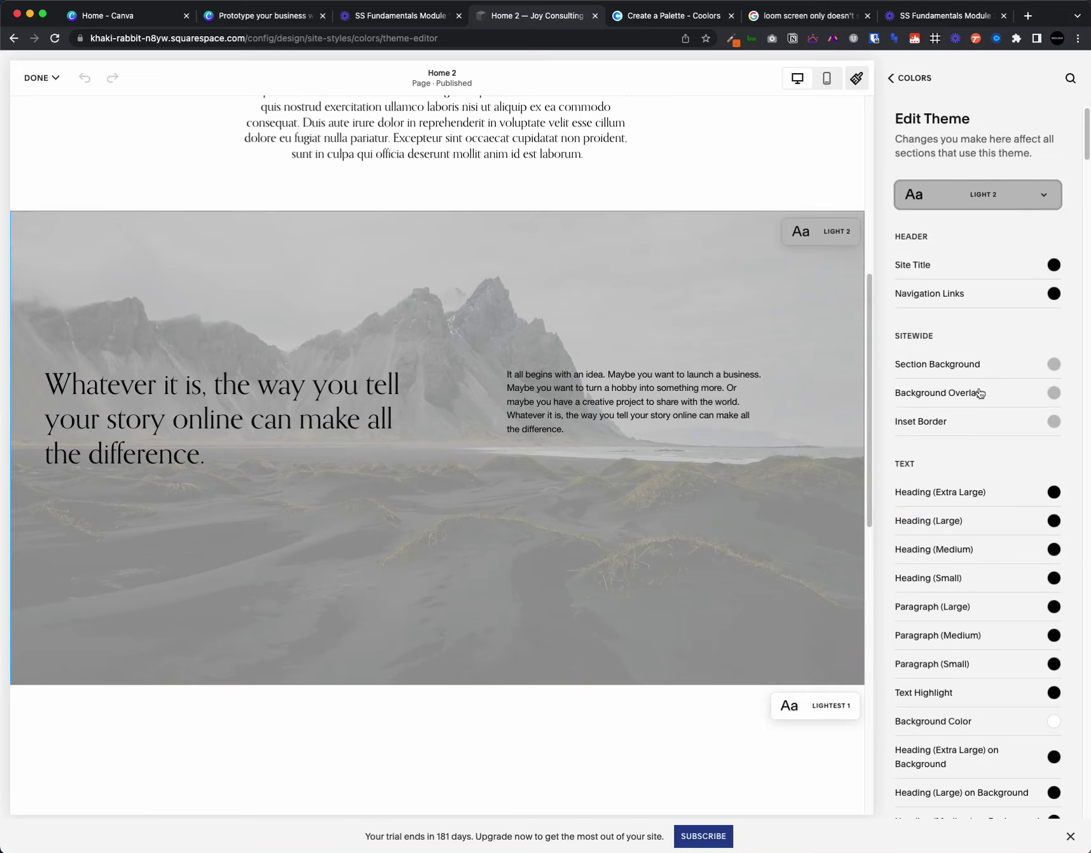
click(986, 398)
click(987, 361)
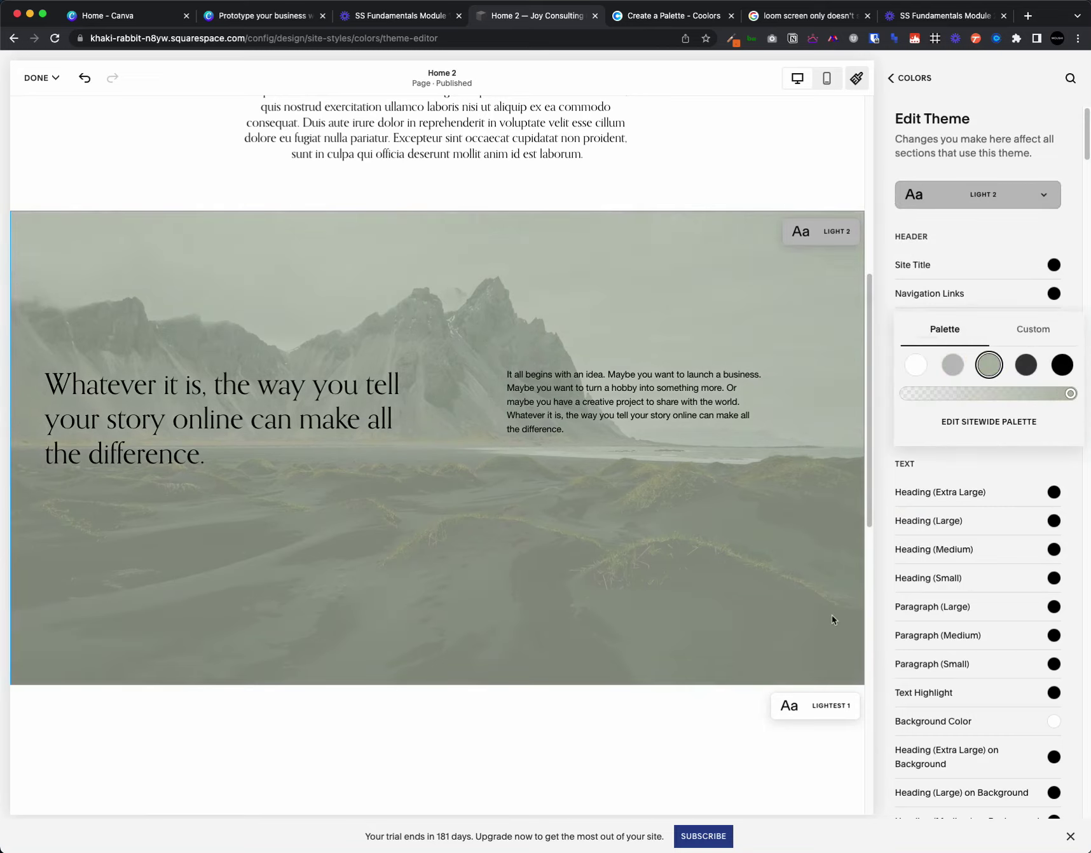
- Try dark grey and white as the background overlay colour
click(1029, 366)
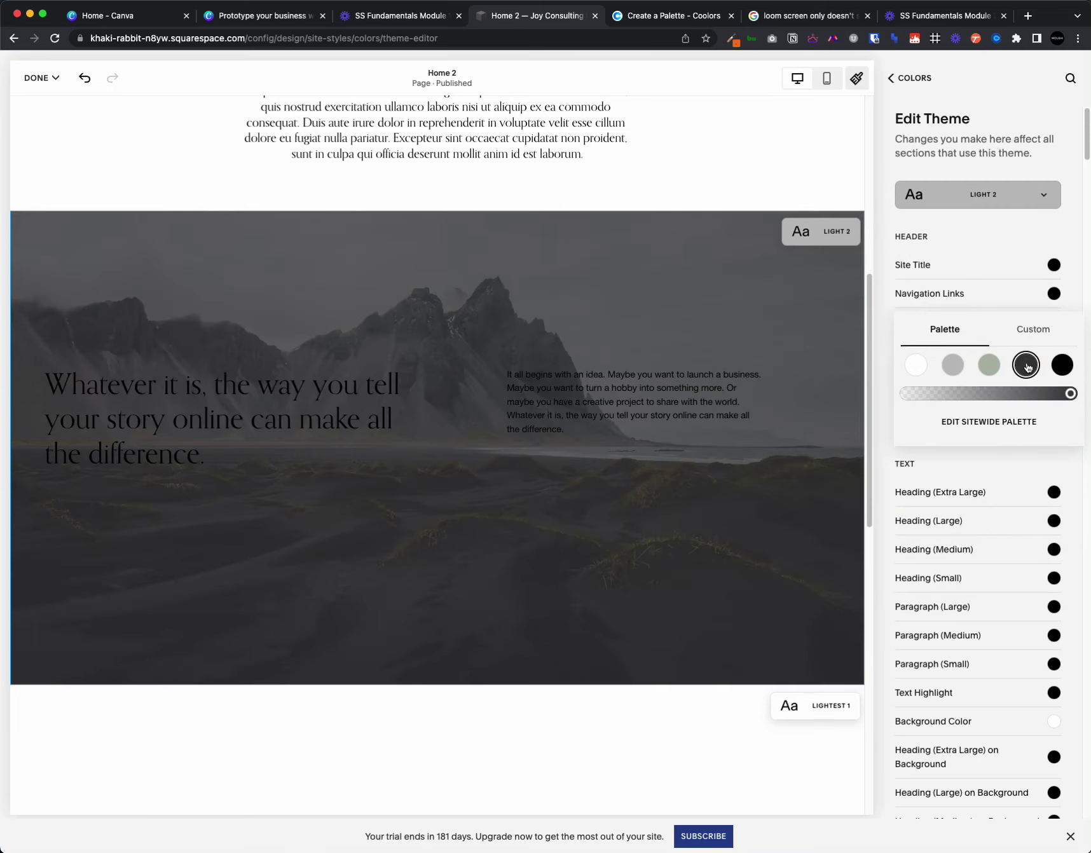
click(911, 364)
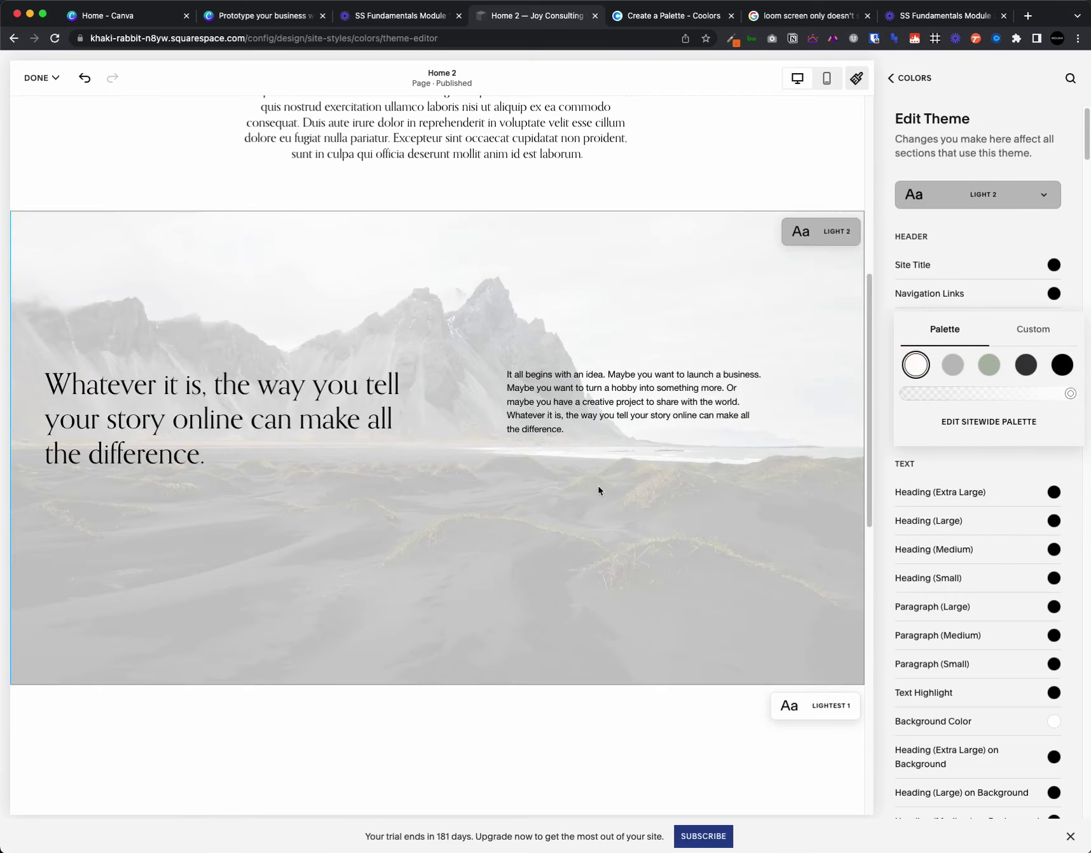
scroll(598, 490, up, 8)
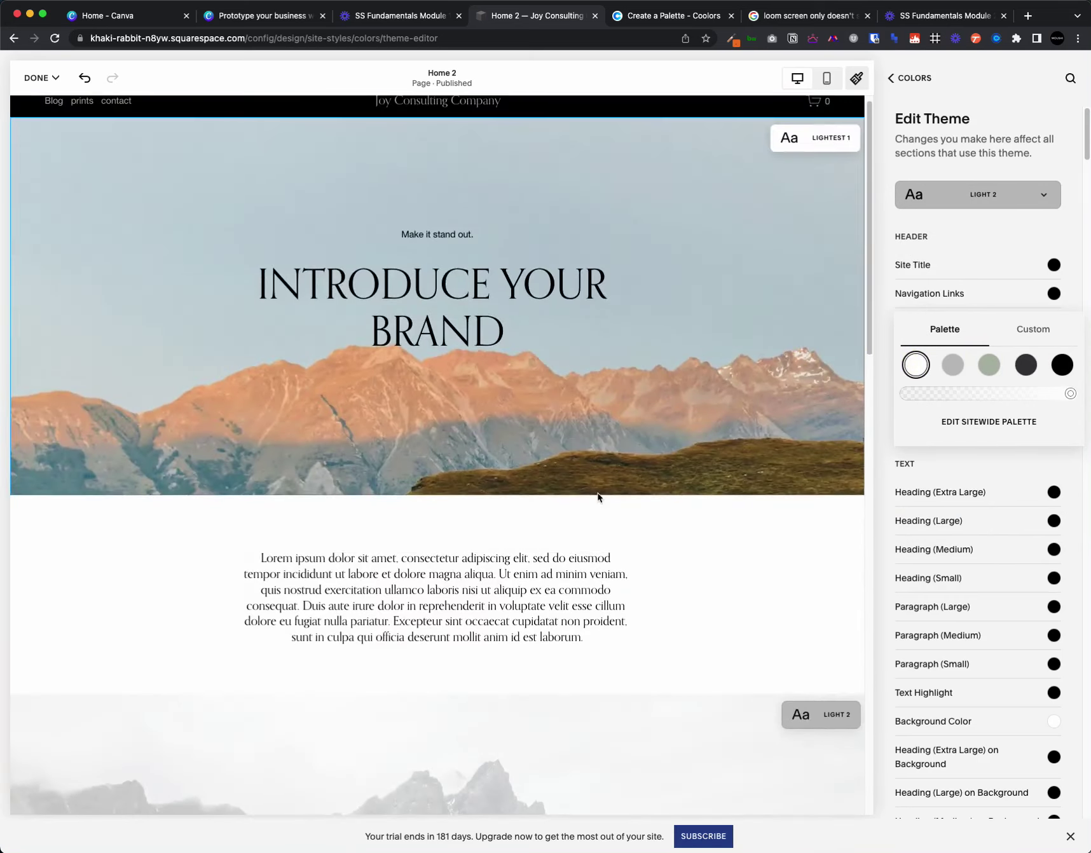
scroll(788, 493, down, 5)
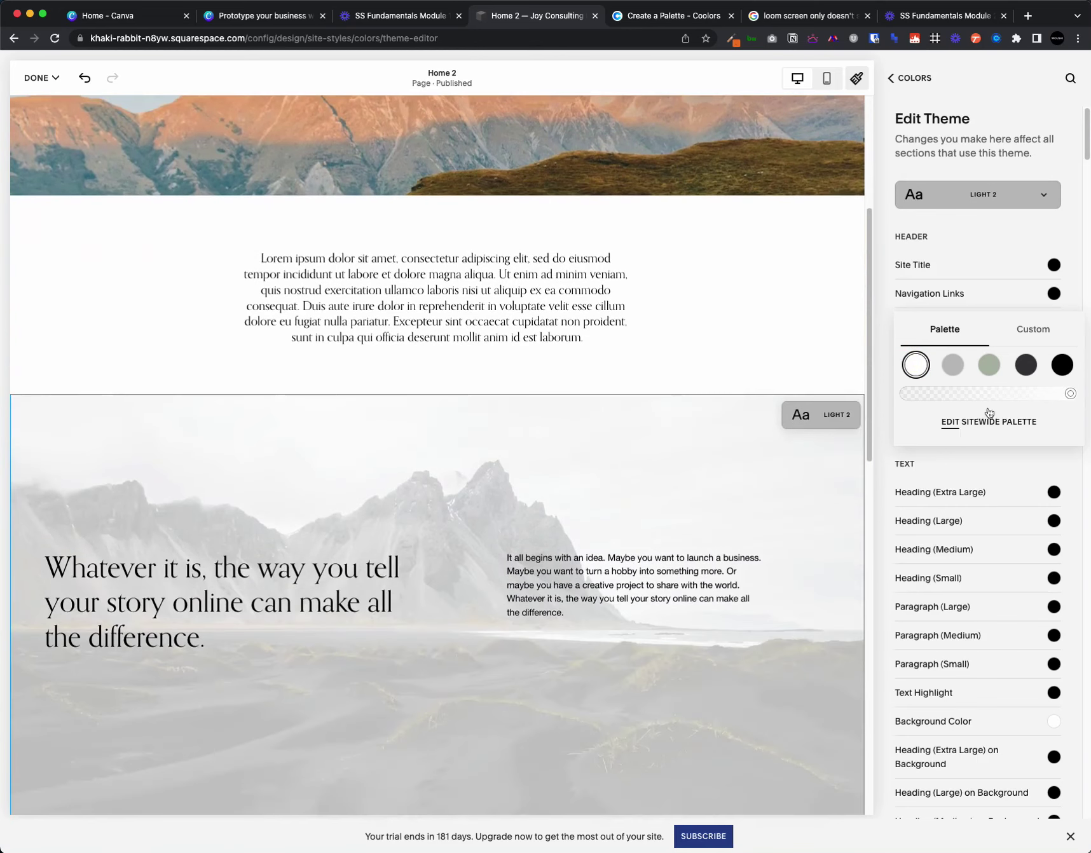
- Mix a custom beige overlay colour of RGB 235, 220, 201
click(1041, 337)
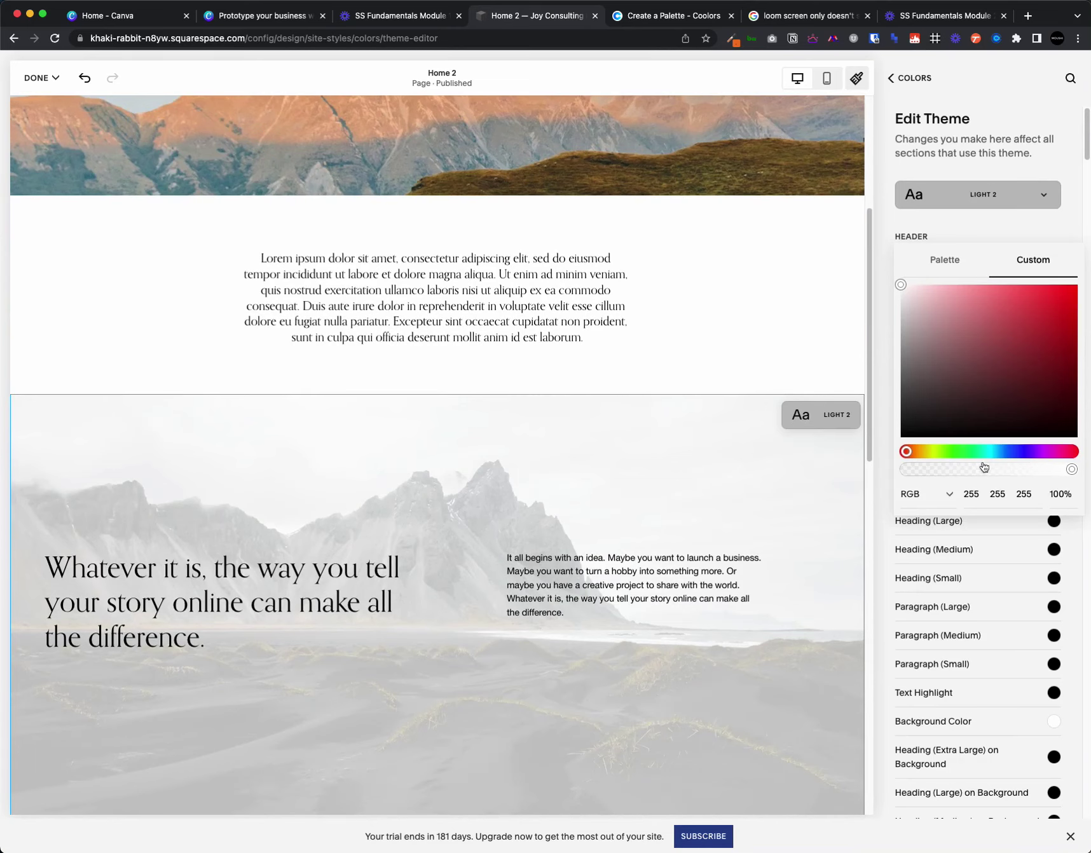
click(1011, 452)
click(1012, 396)
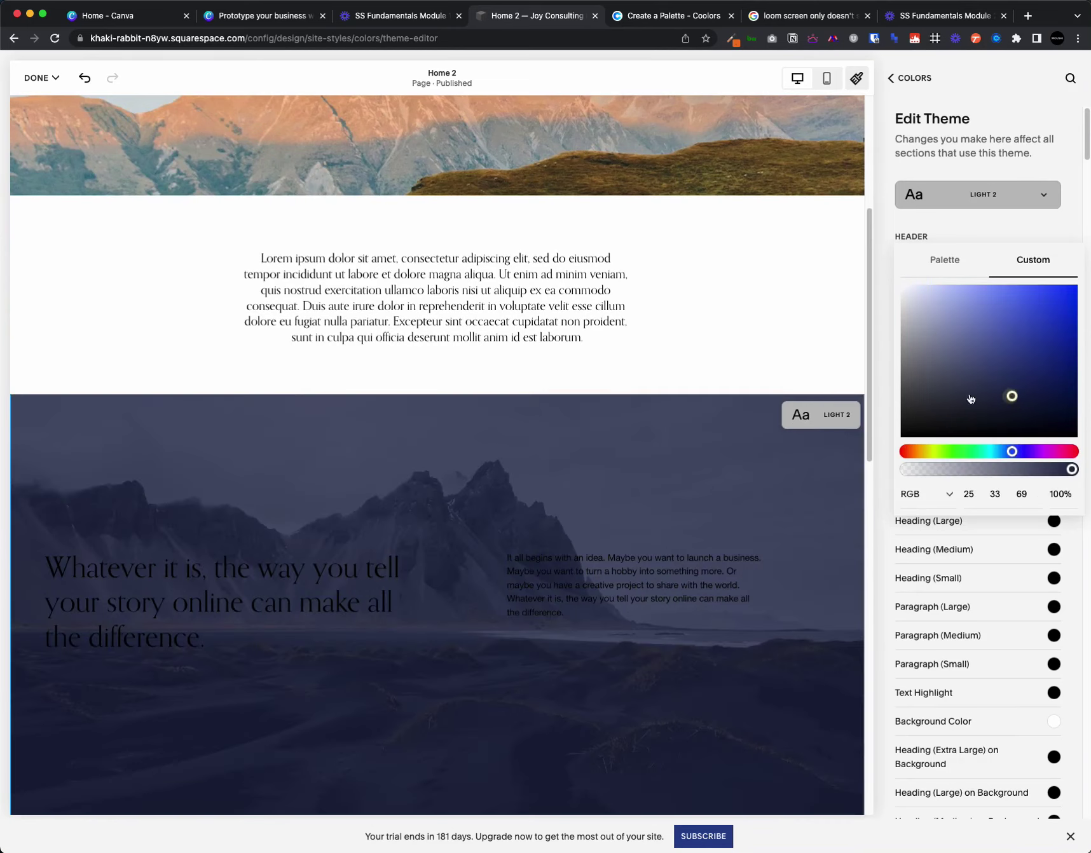
drag(972, 399, 915, 291)
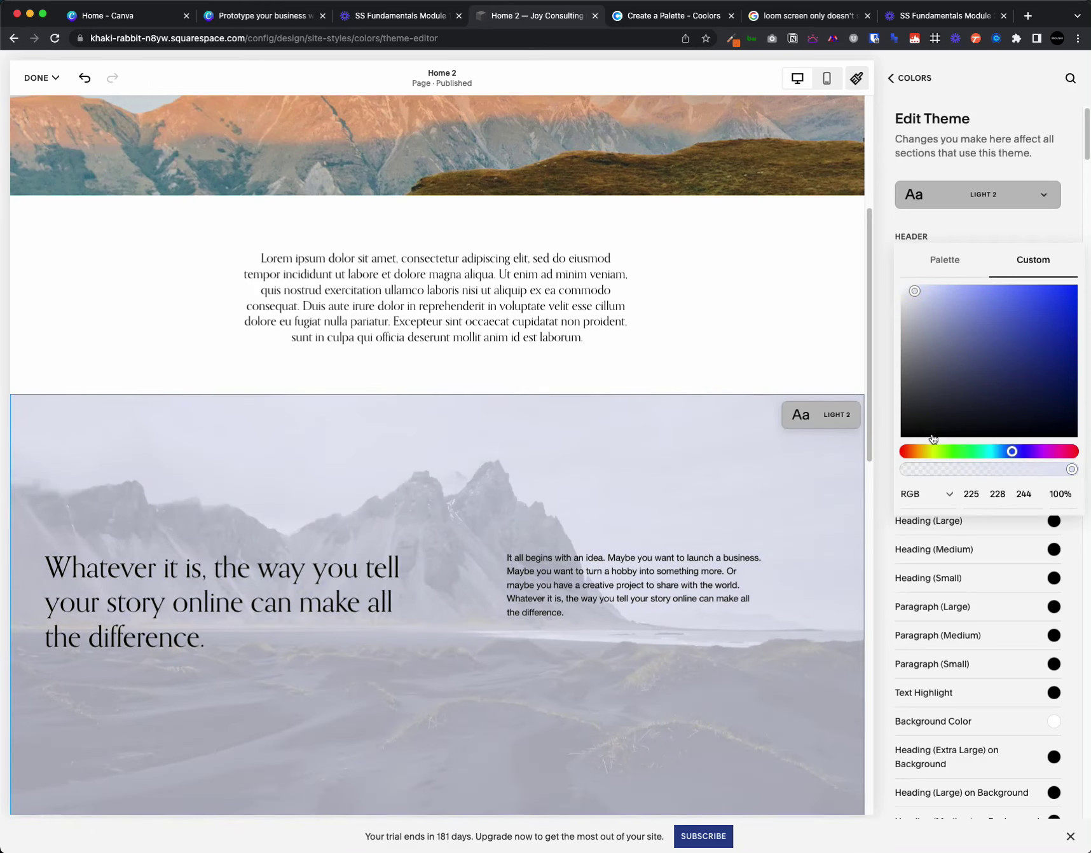
click(933, 452)
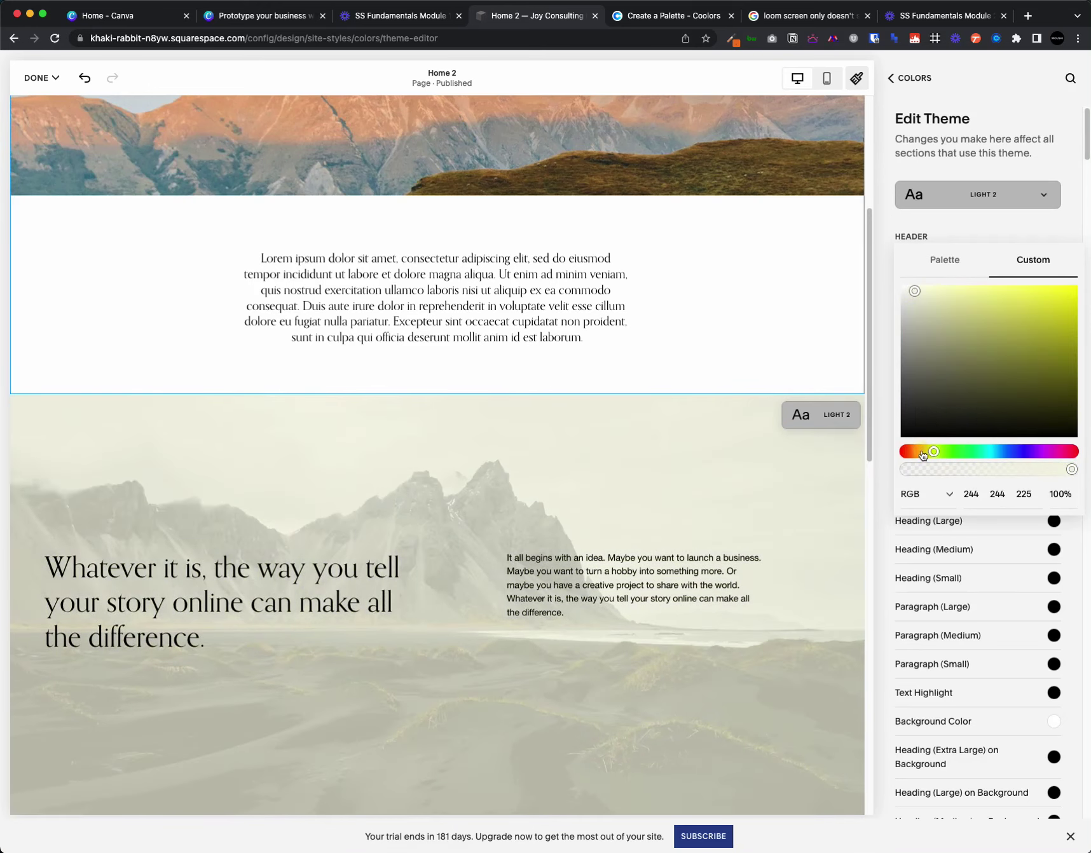
click(926, 453)
drag(917, 293, 945, 295)
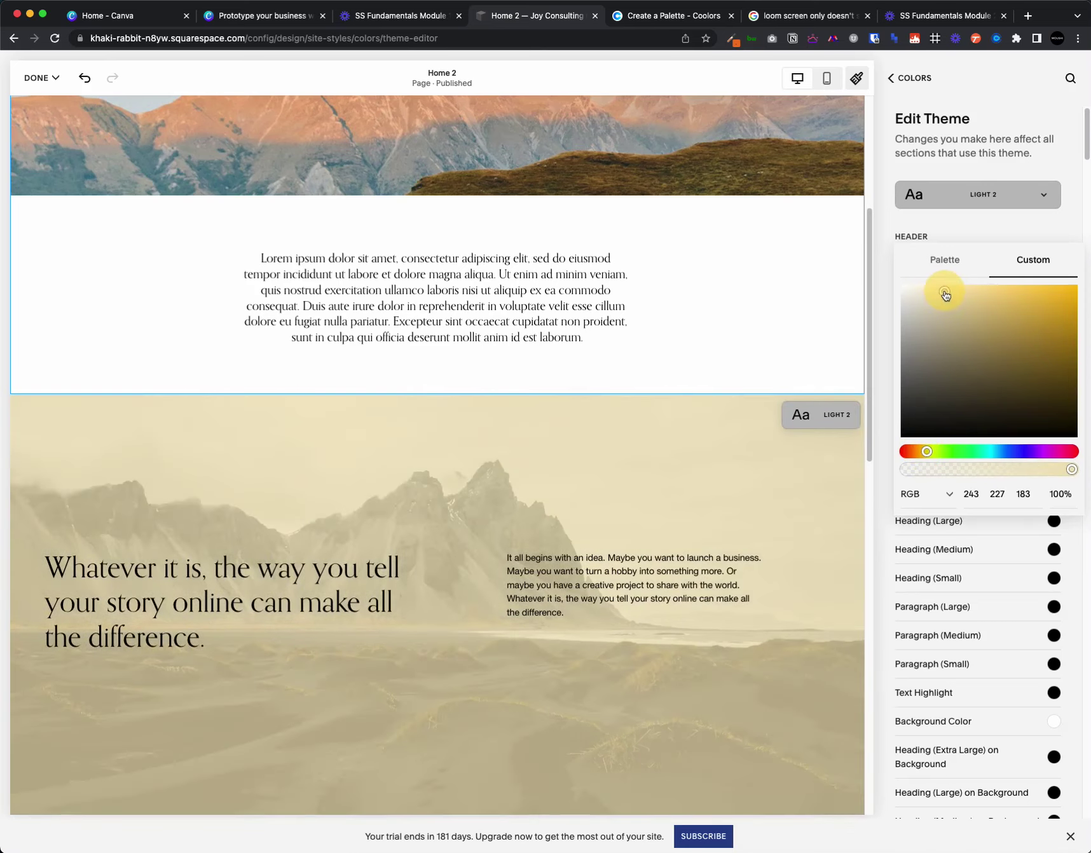
click(919, 453)
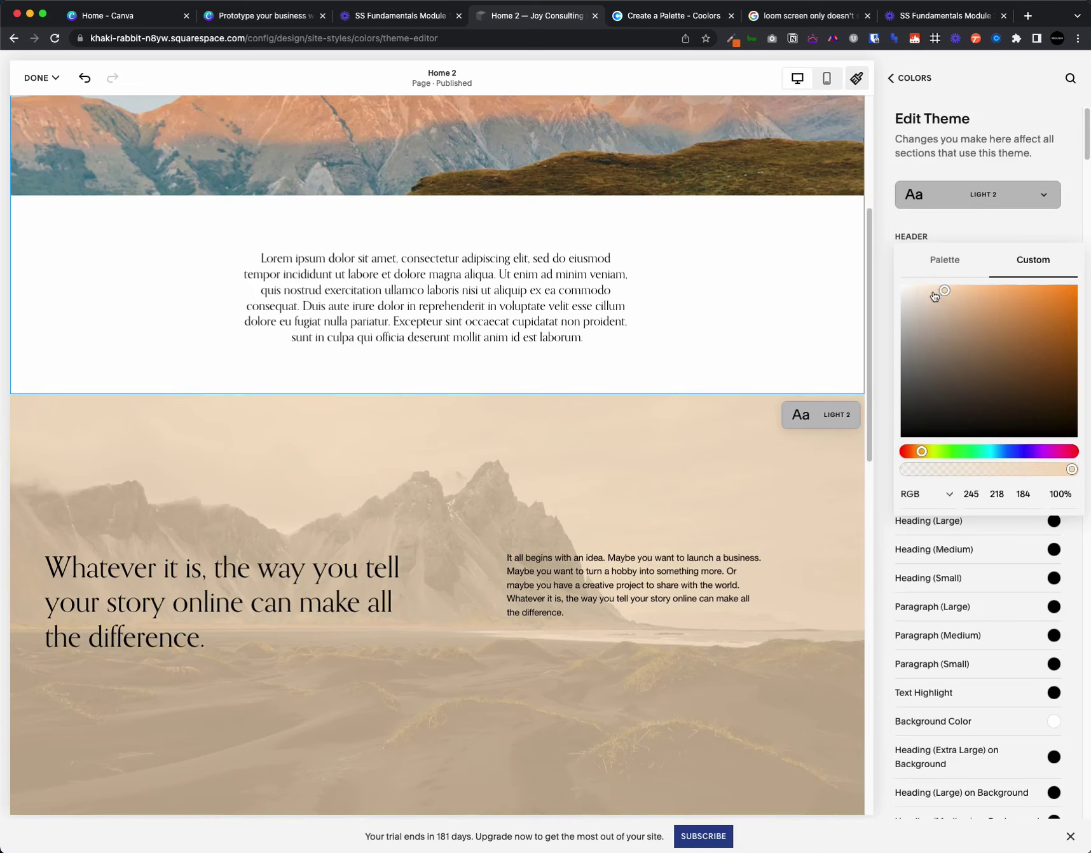
drag(934, 297, 928, 301)
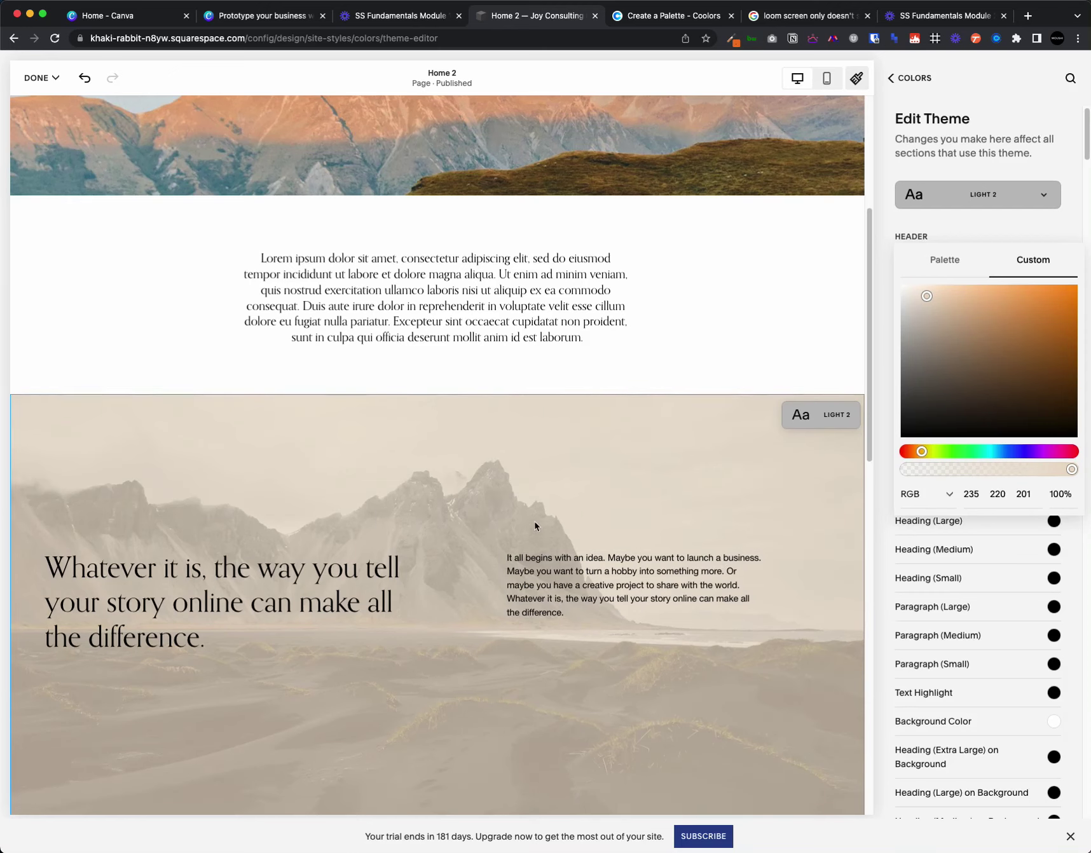
- Show all Light 2 colour settings, with the beige overlay kept
click(747, 368)
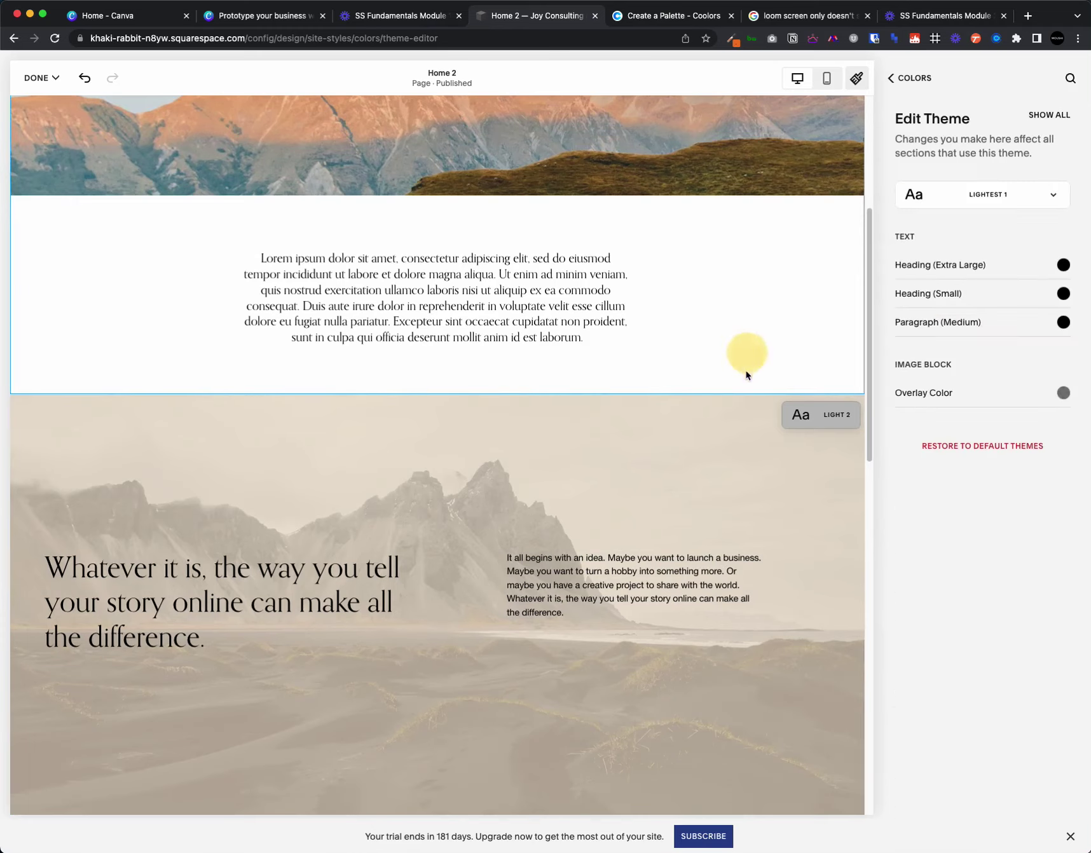
scroll(641, 514, down, 15)
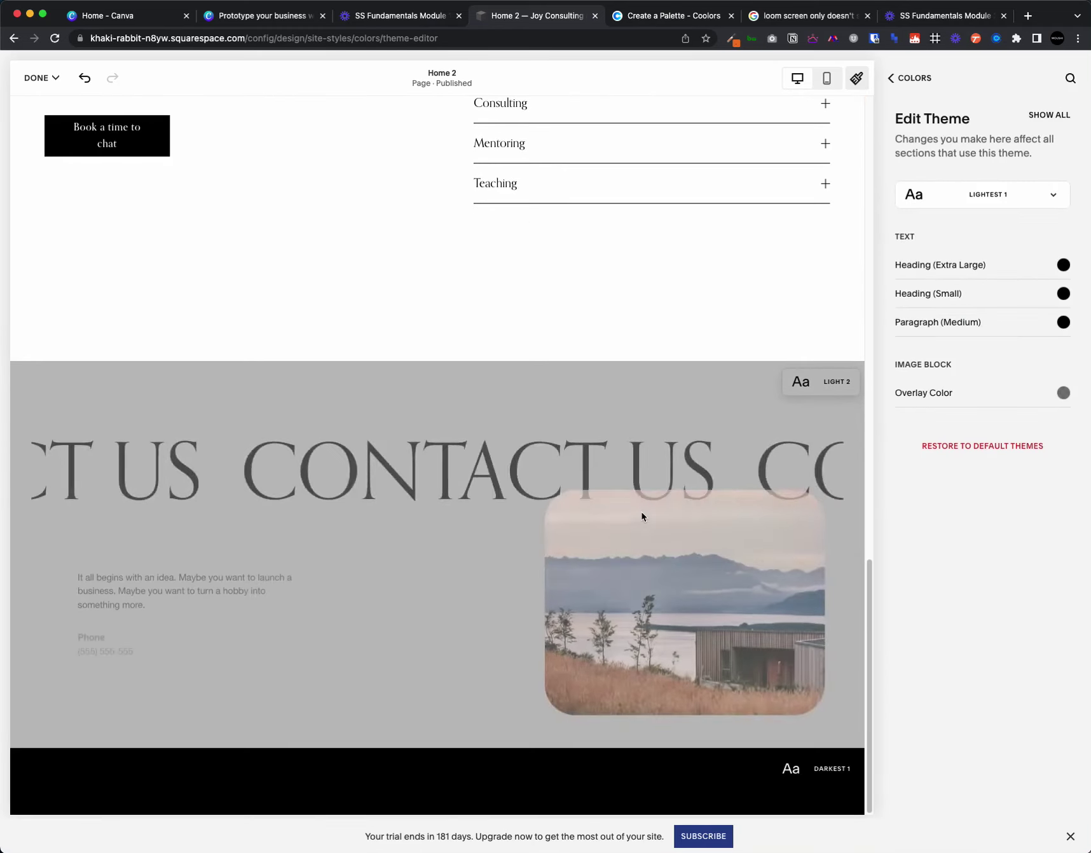
scroll(585, 528, up, 2)
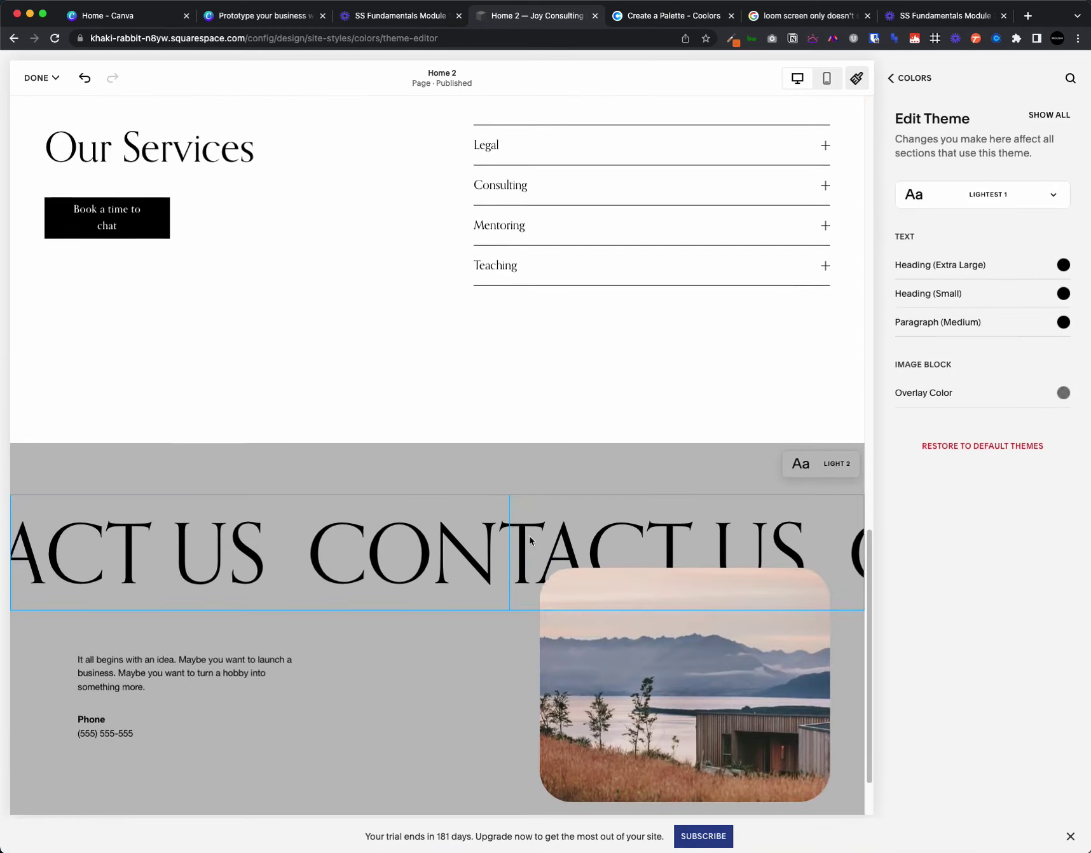
scroll(530, 535, up, 10)
scroll(502, 425, down, 11)
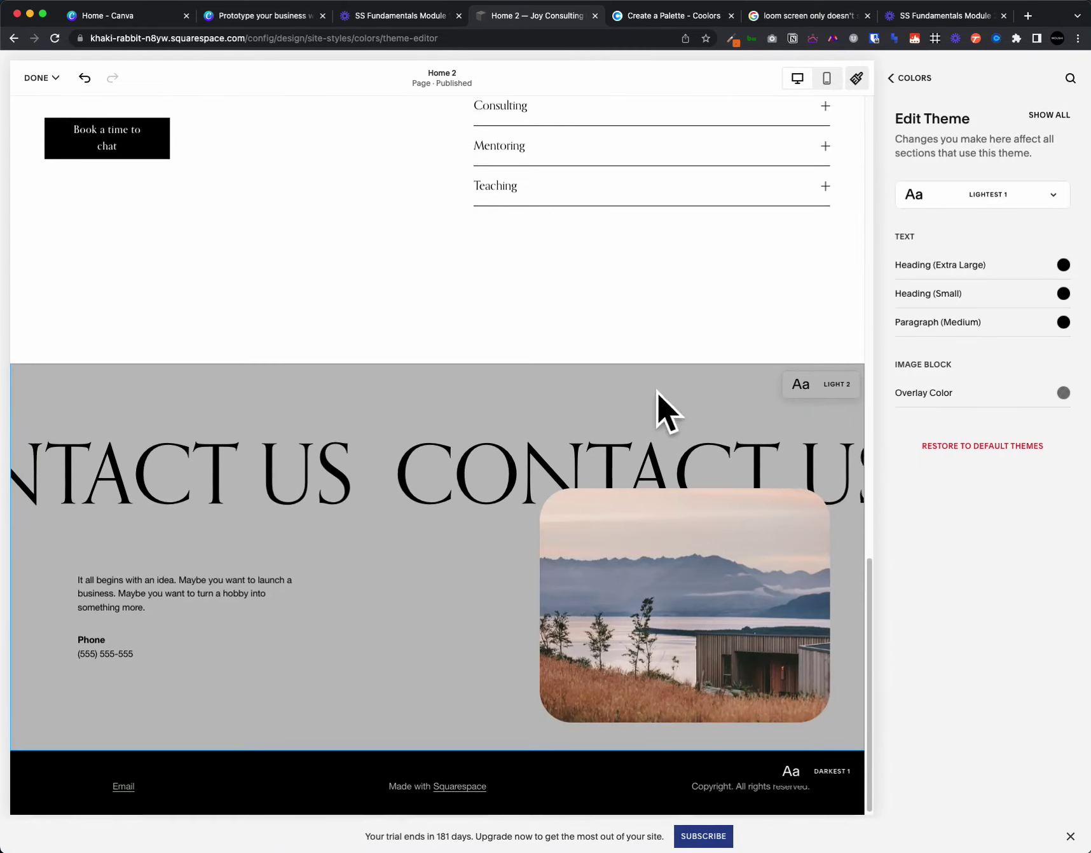
scroll(655, 407, up, 9)
scroll(655, 409, up, 1)
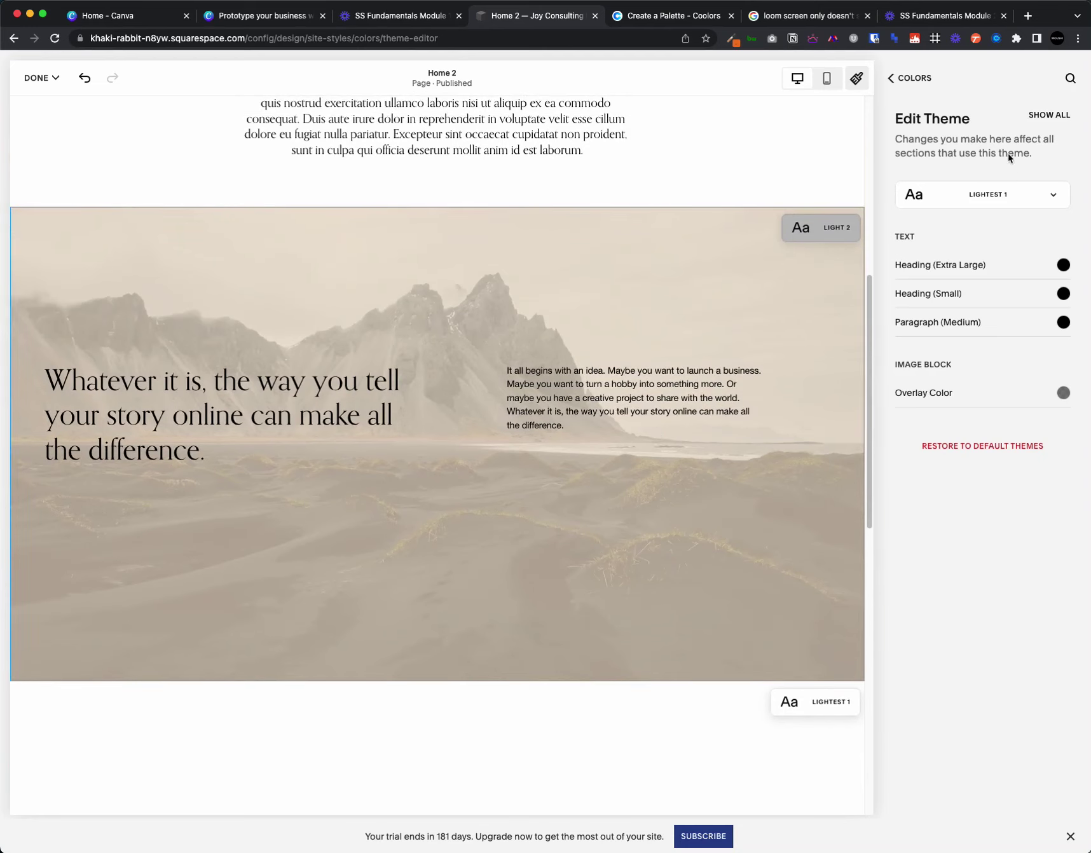
click(1044, 117)
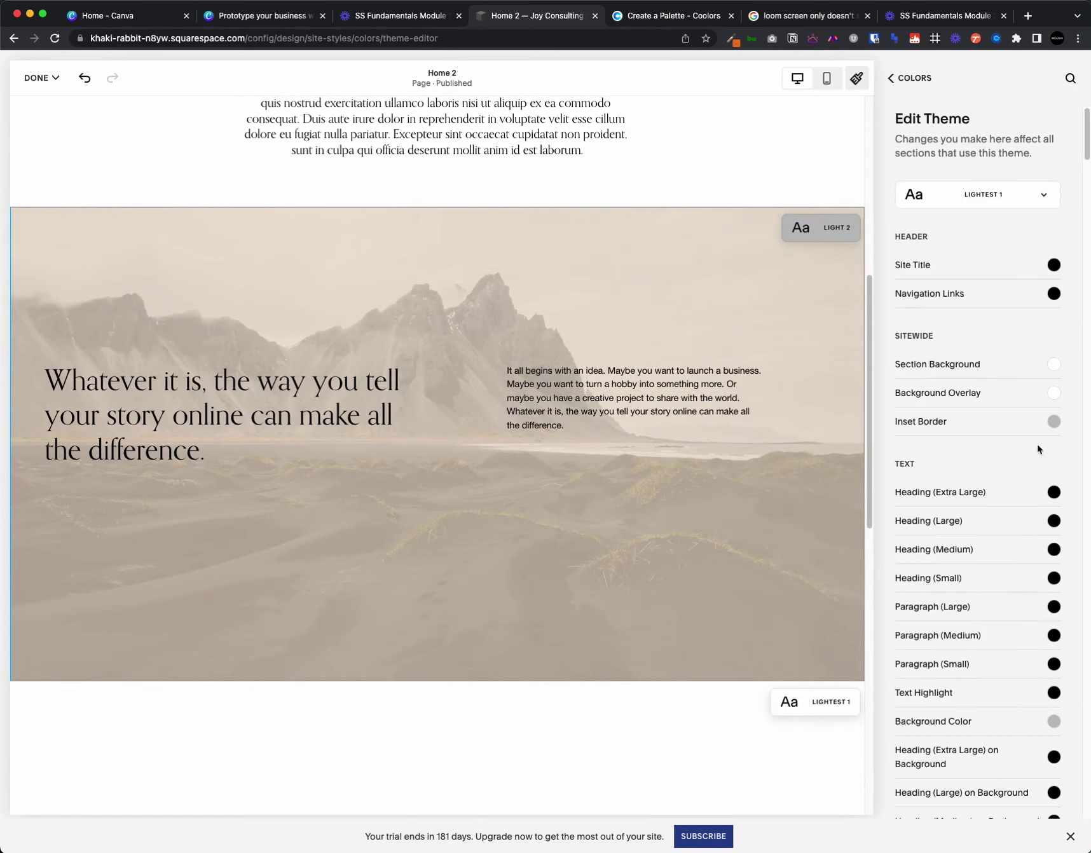
click(996, 197)
click(992, 360)
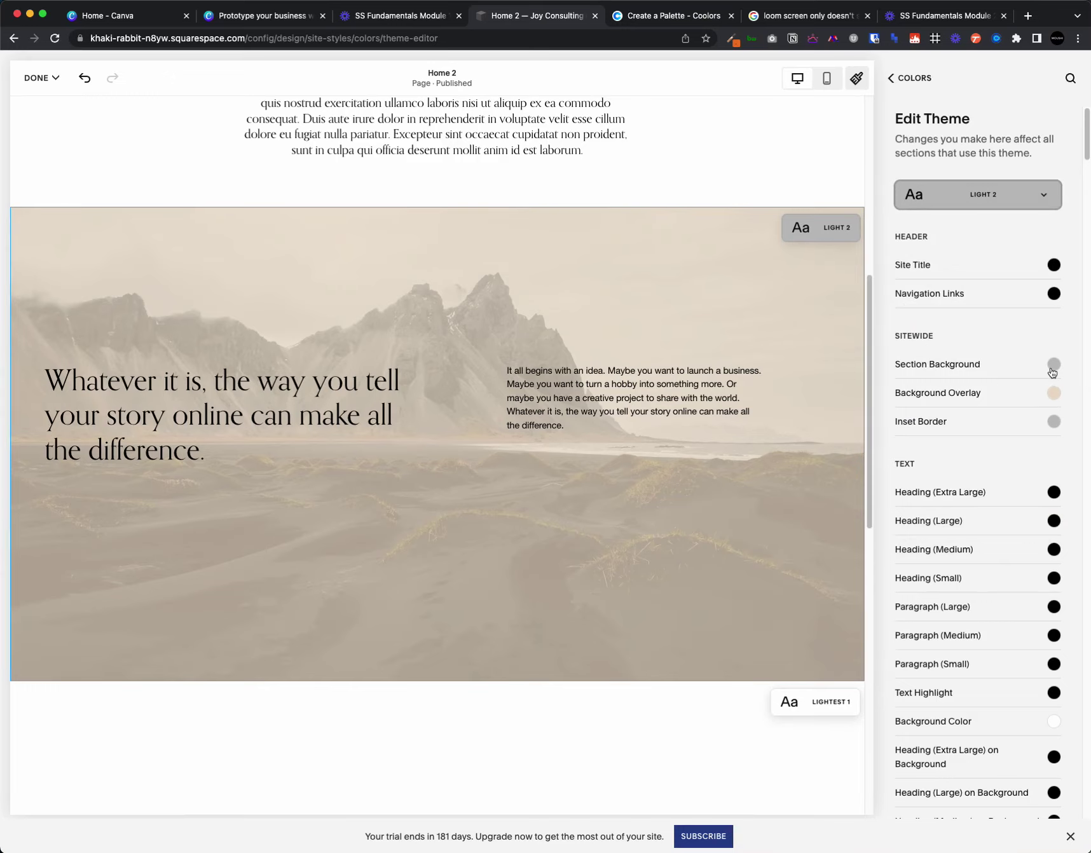
scroll(655, 573, down, 12)
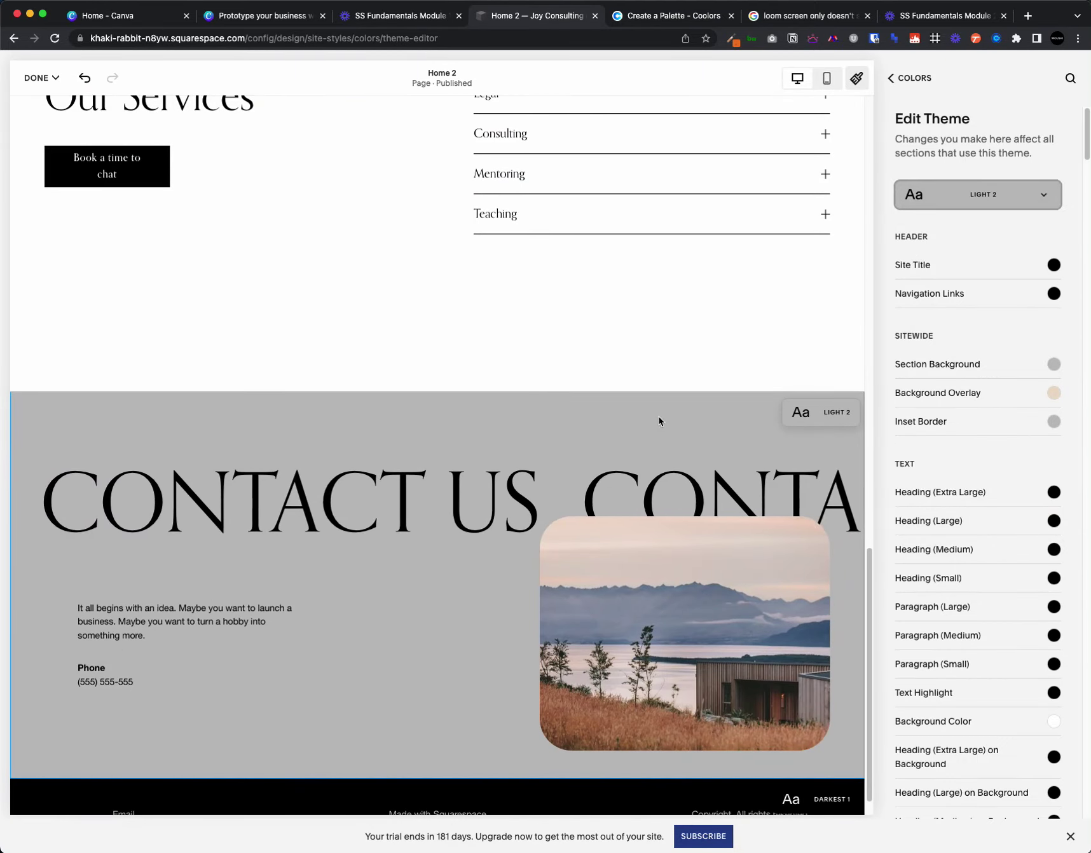
- Display the beige overlay colour as its hex code, #EBDCC9
click(945, 365)
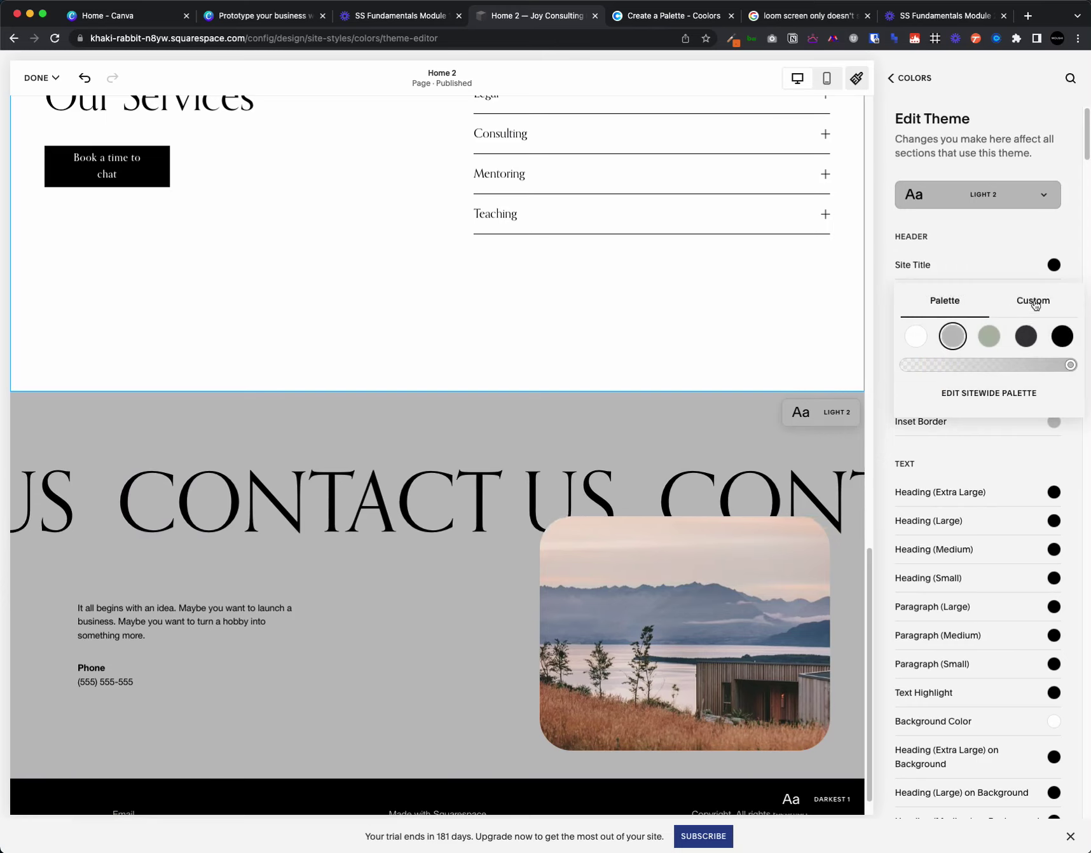
click(880, 305)
click(1053, 361)
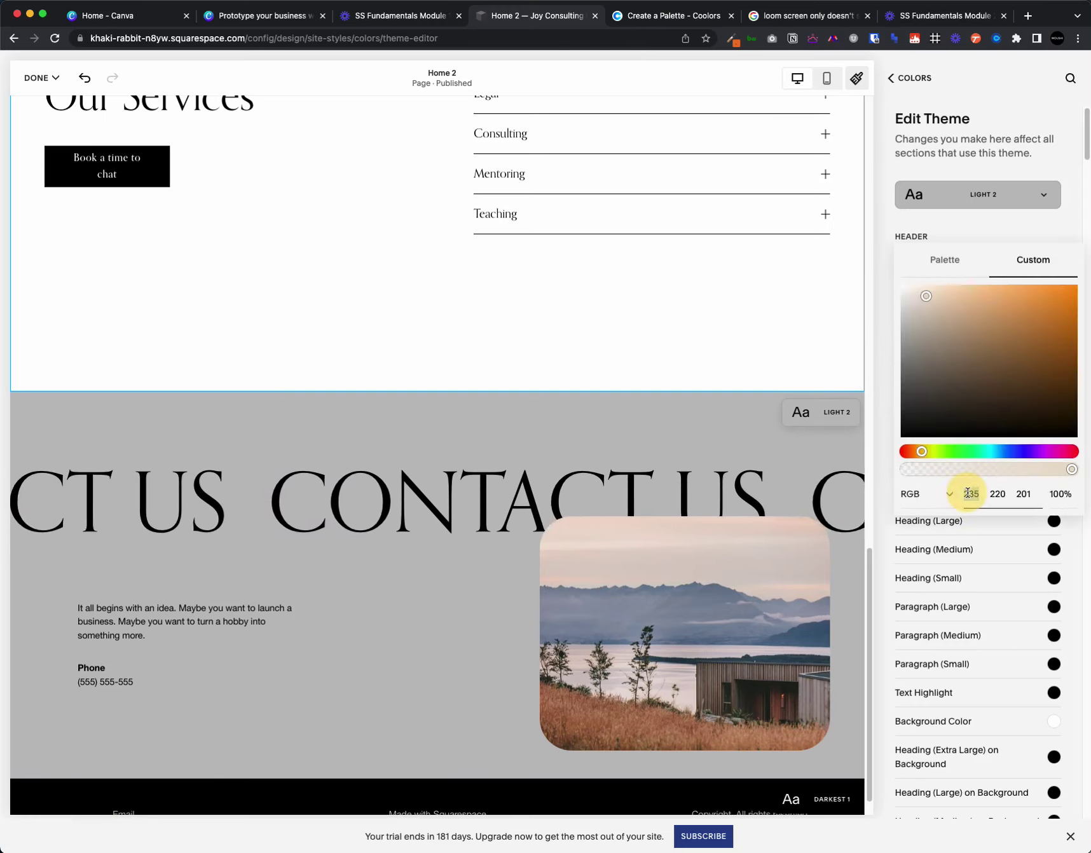
click(946, 494)
click(918, 466)
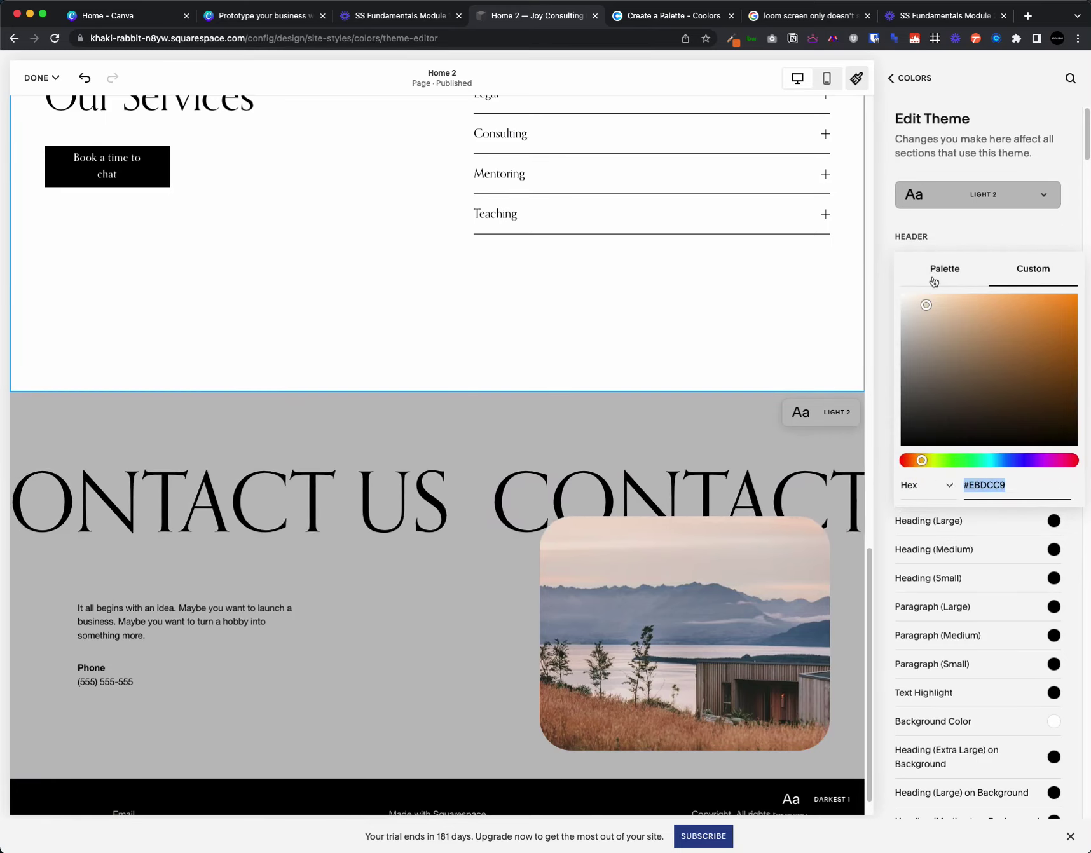
click(875, 278)
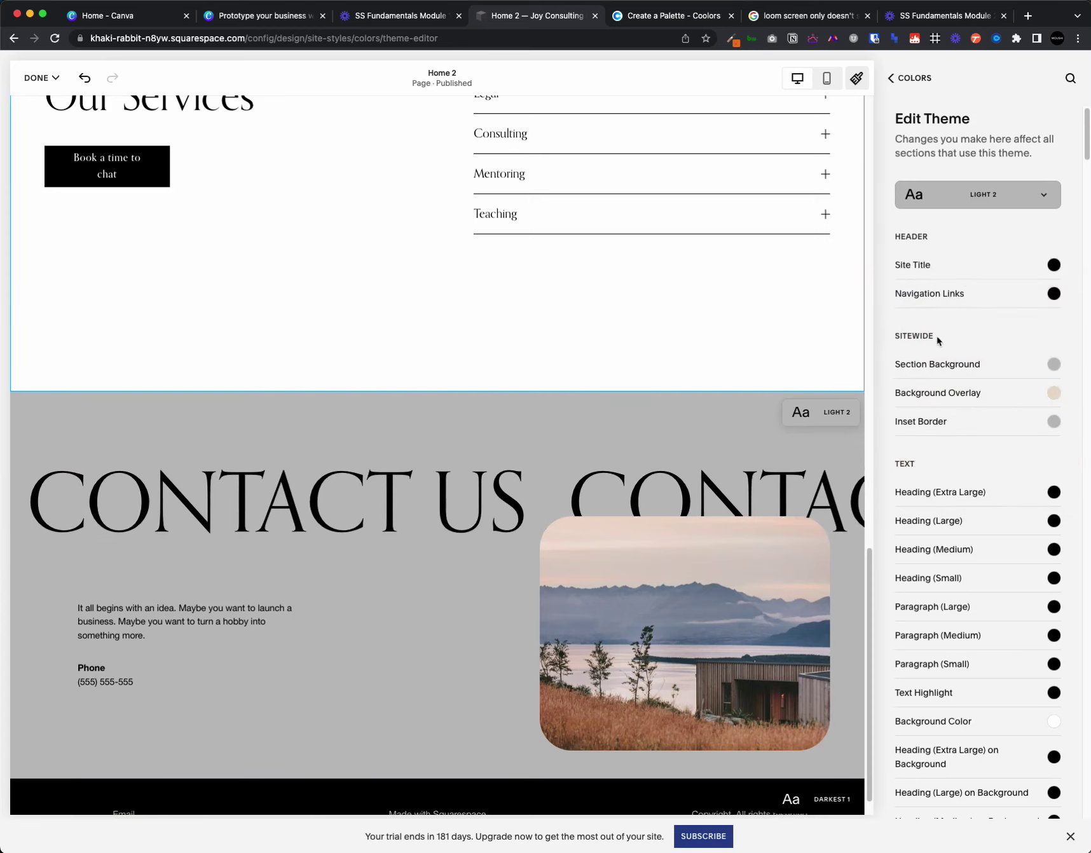
- Set the Light 2 section background to custom hex #EBDCC9, replacing #BFBFBF
click(1066, 363)
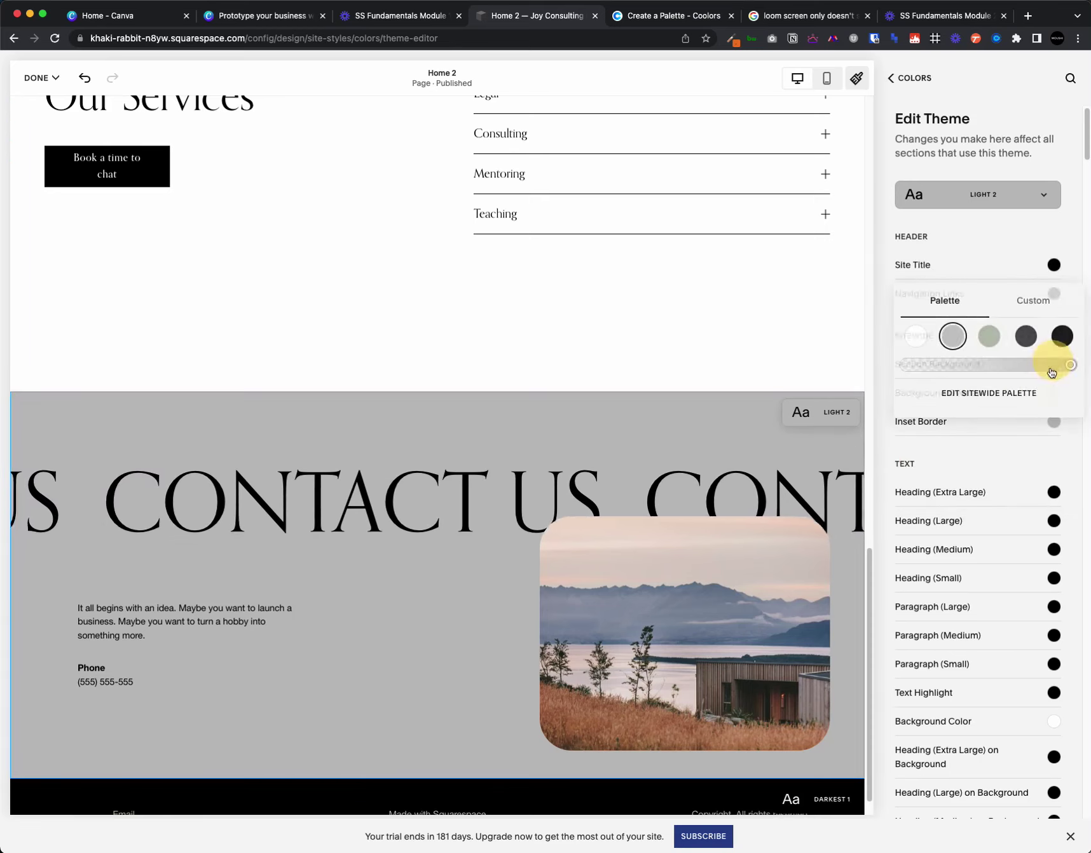
click(1033, 297)
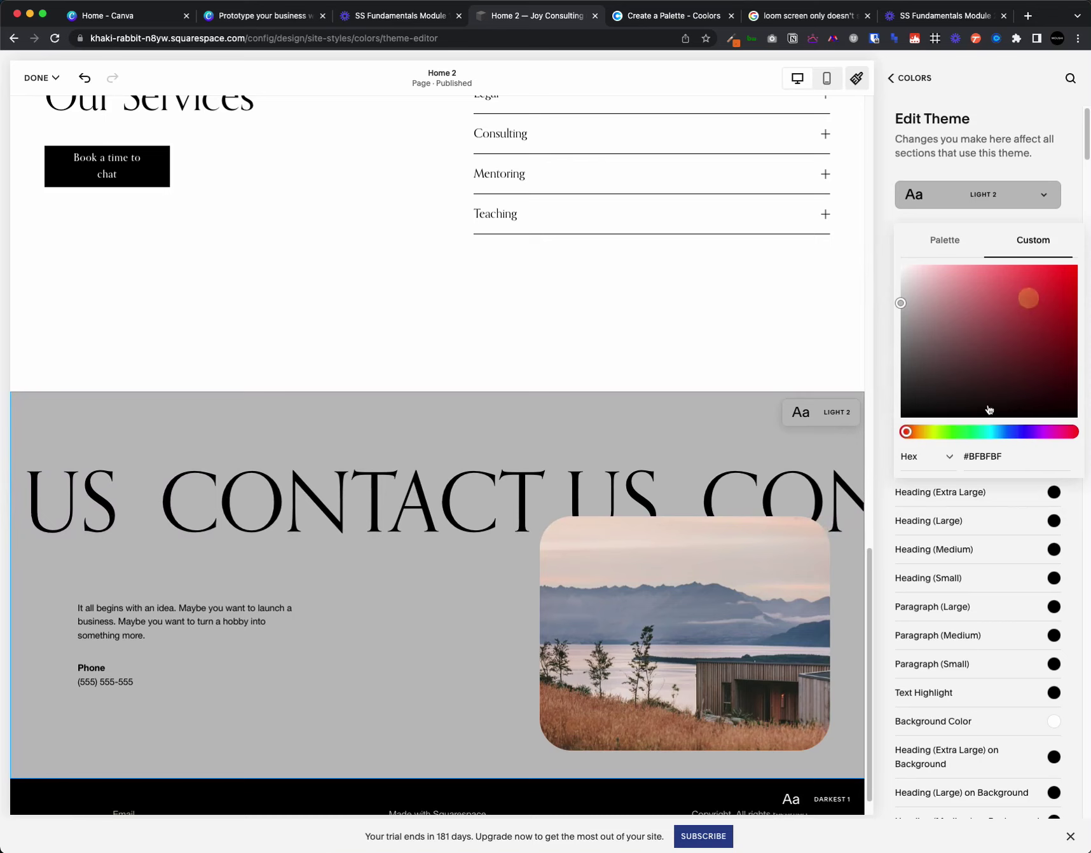
triple_click(983, 456)
text(#EBDCC9)
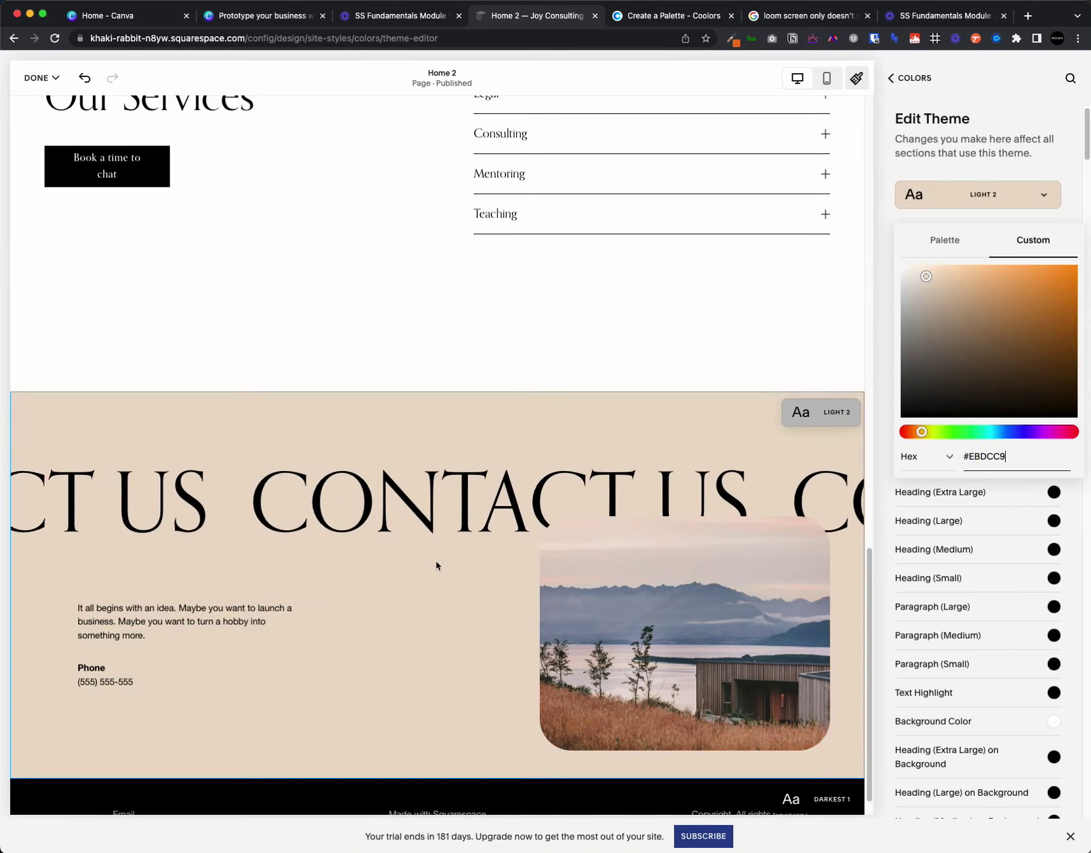
scroll(464, 415, up, 2)
click(464, 415)
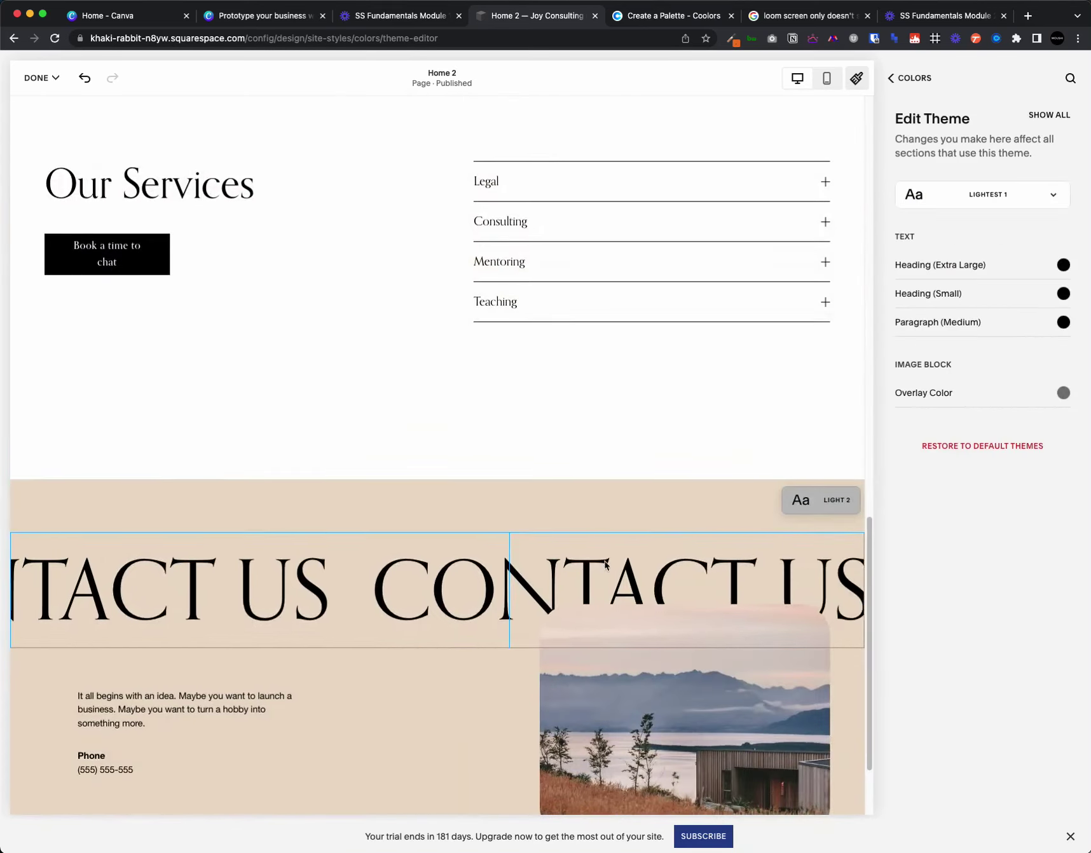
- Make the scrolling CONTACT US heading sage green, after trying grey and white
click(600, 558)
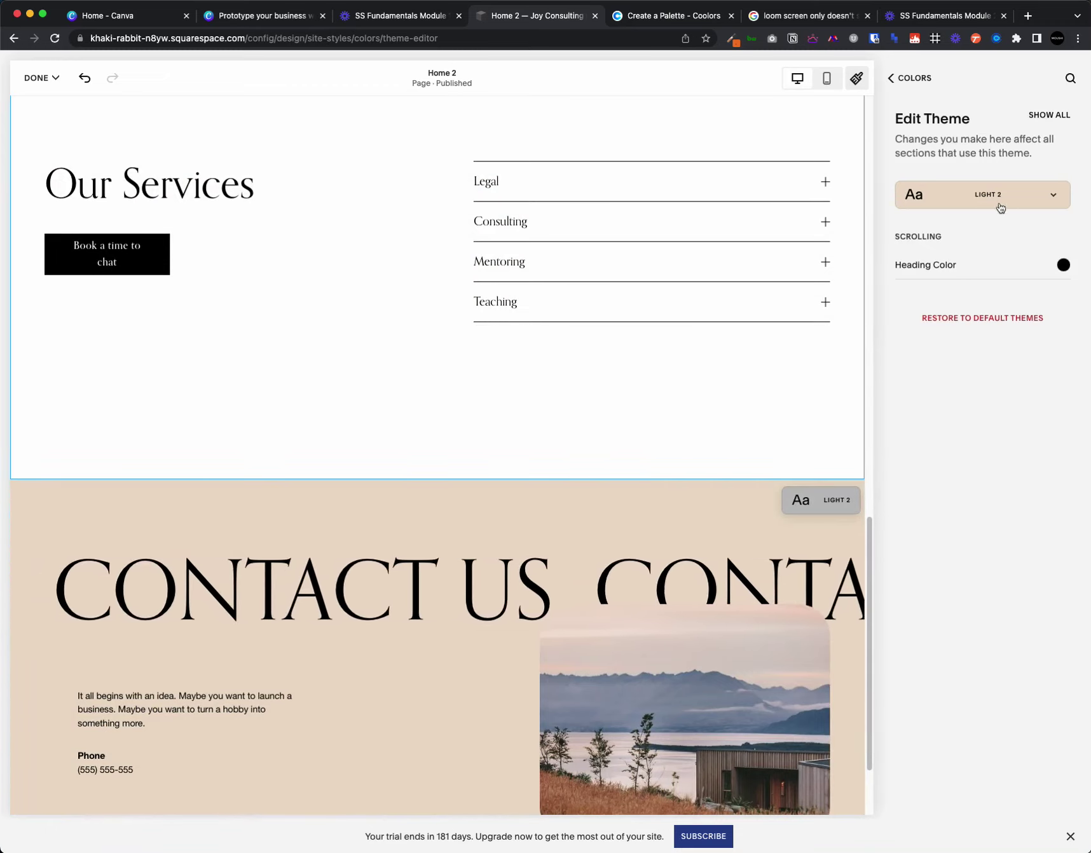
click(970, 259)
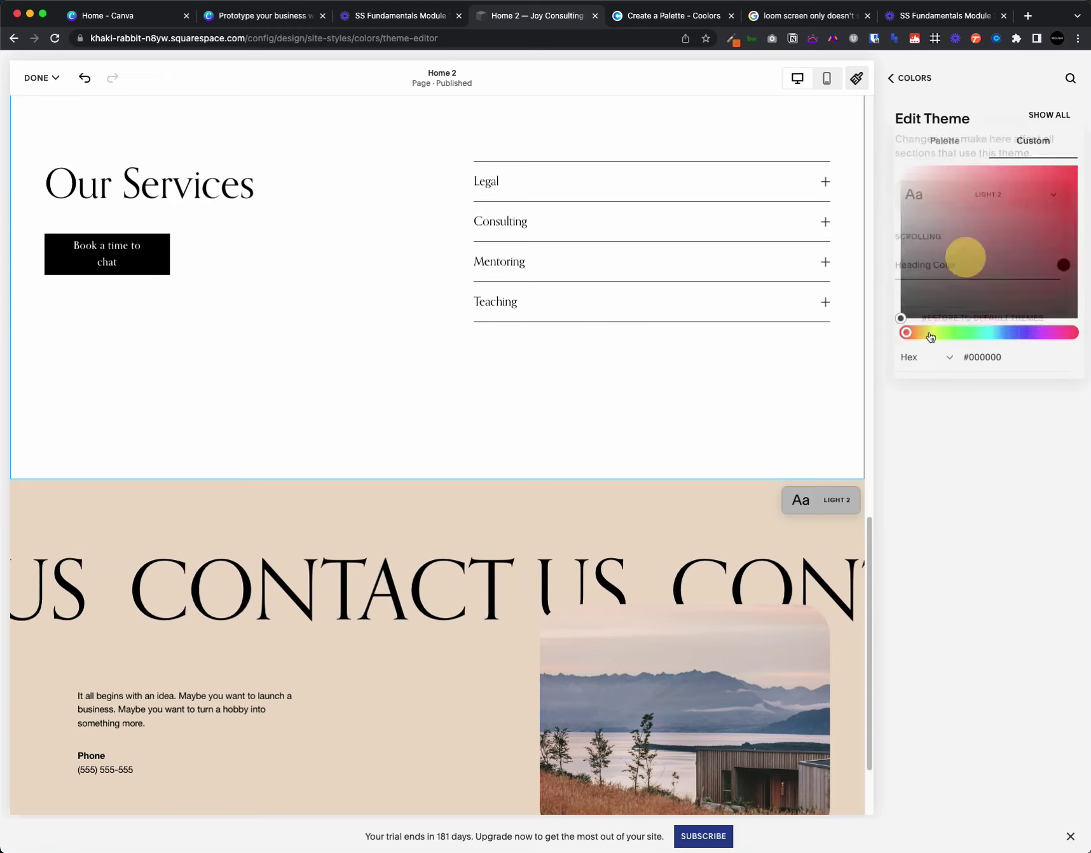
click(948, 140)
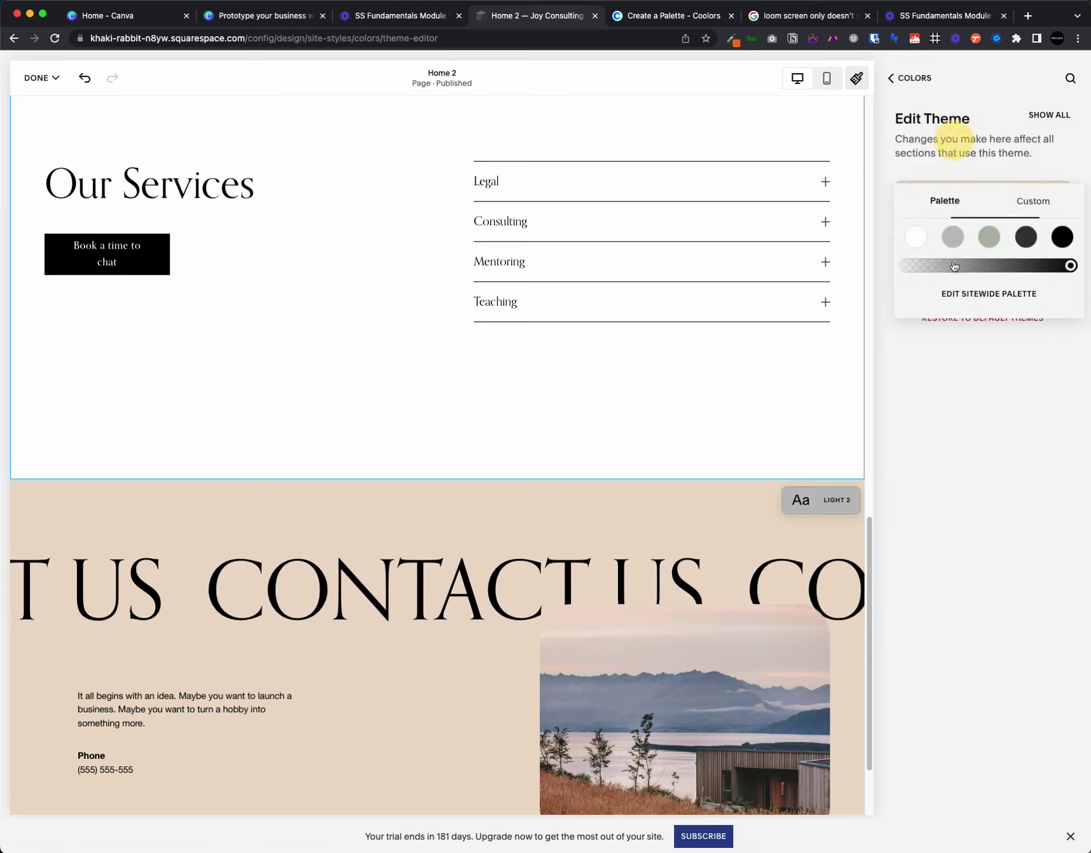
click(953, 237)
click(916, 237)
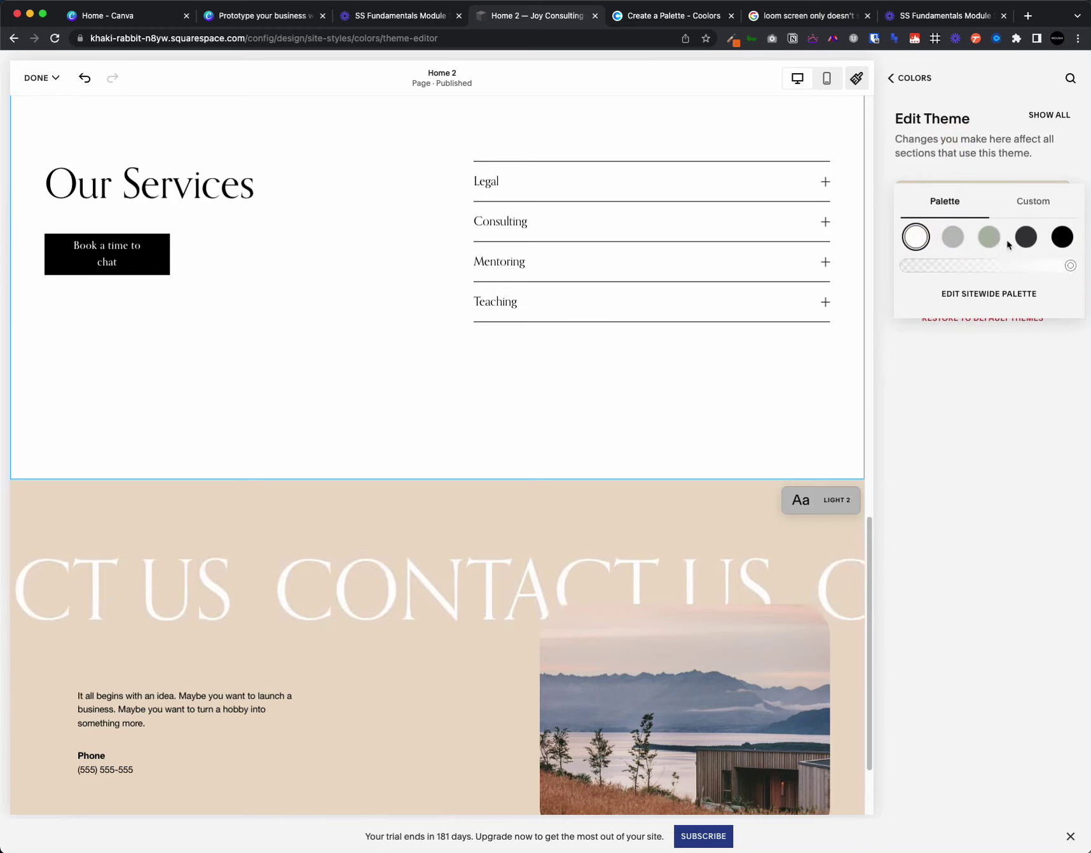
click(1001, 242)
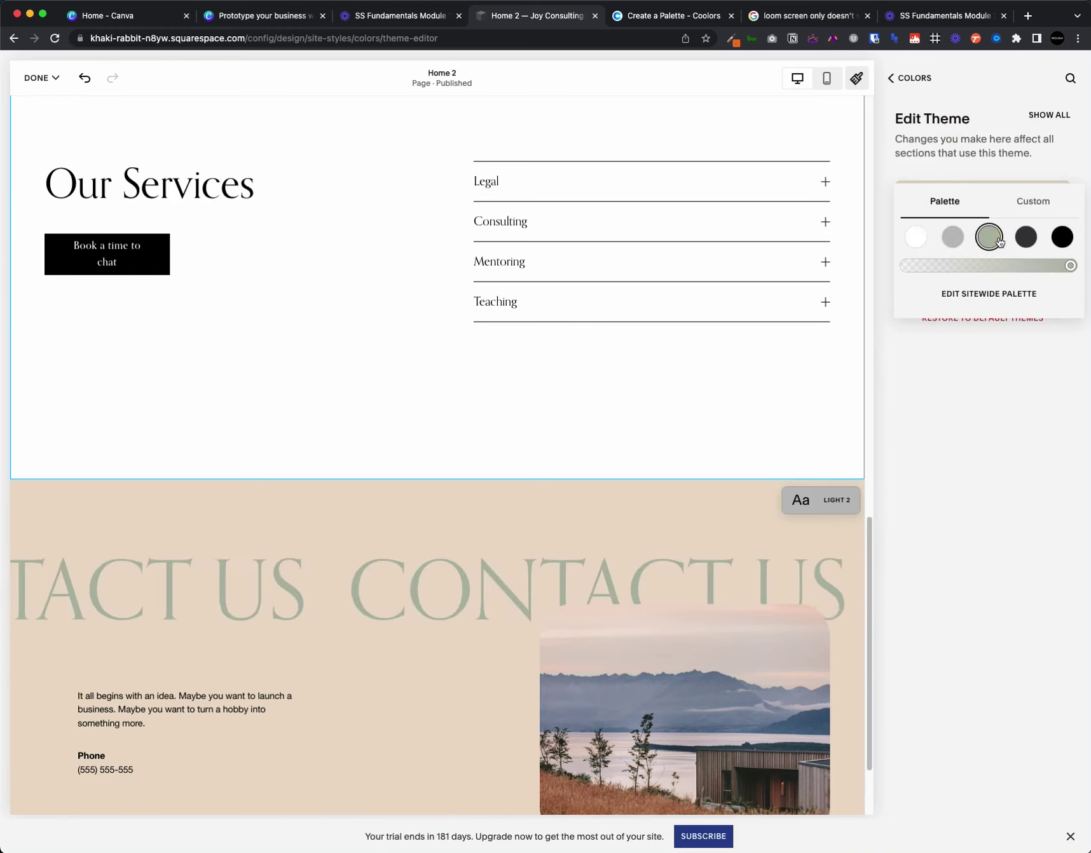
click(913, 381)
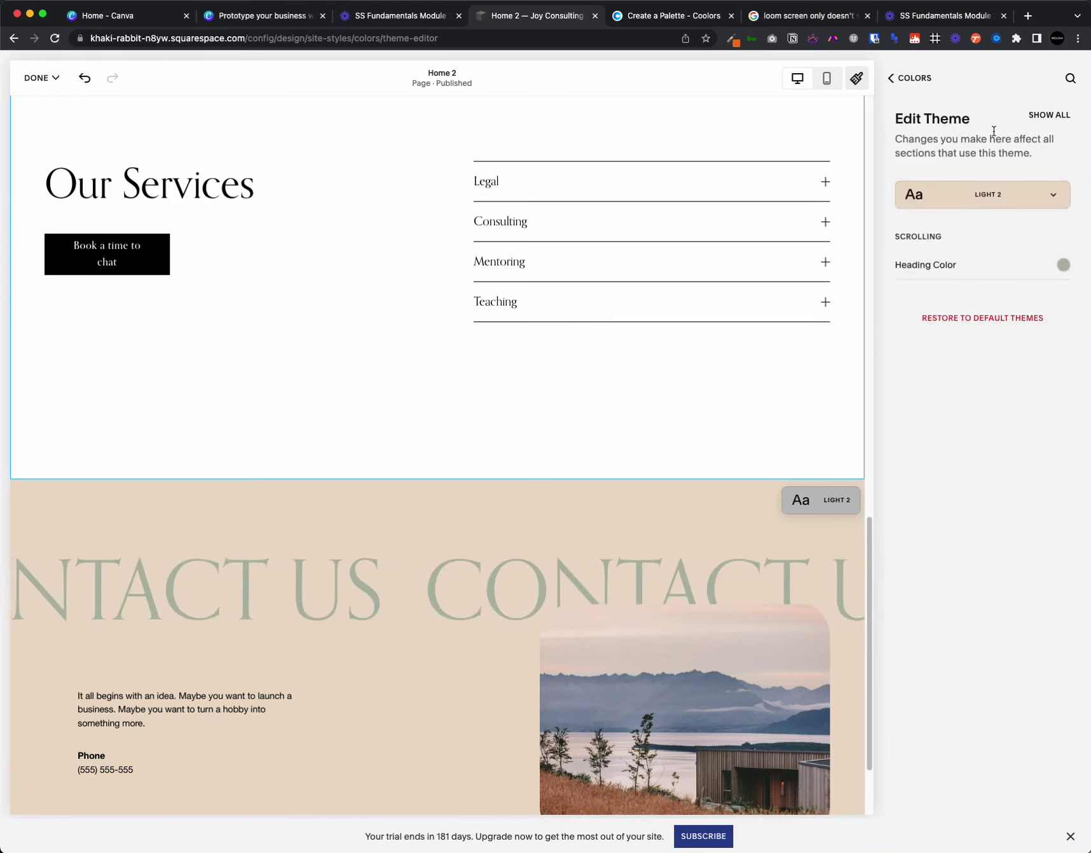
click(1051, 115)
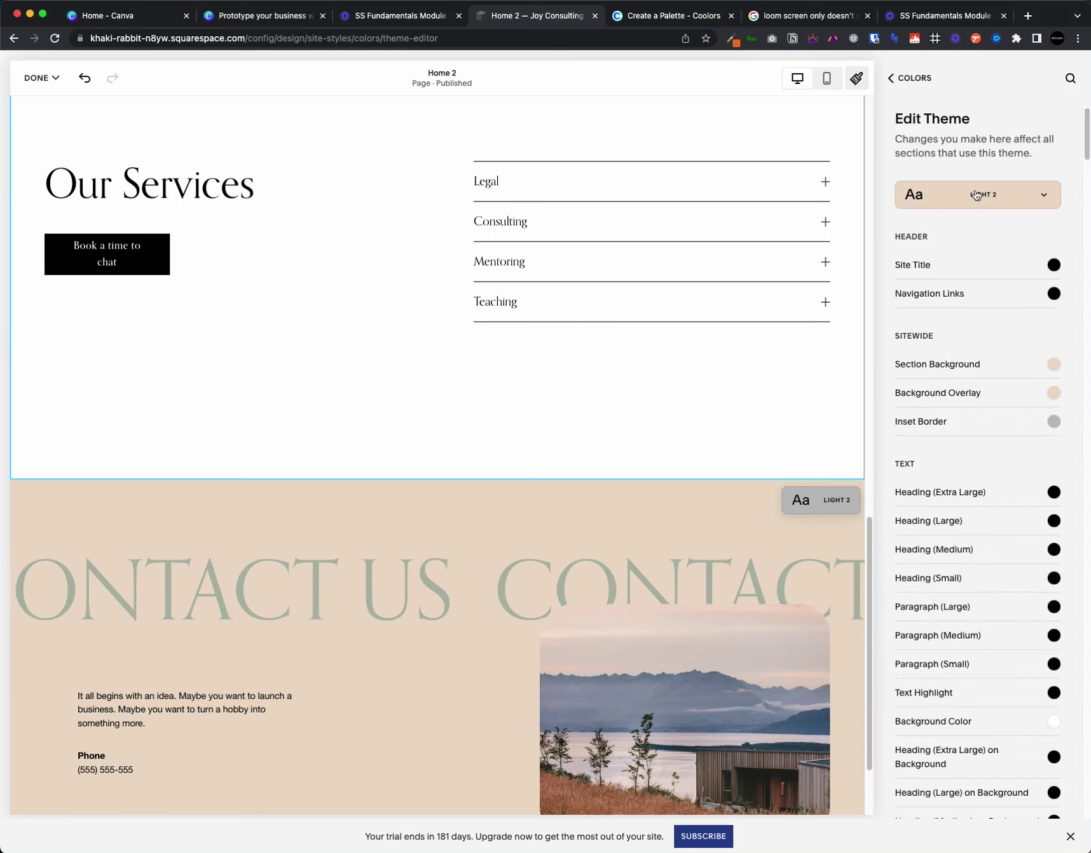
click(977, 196)
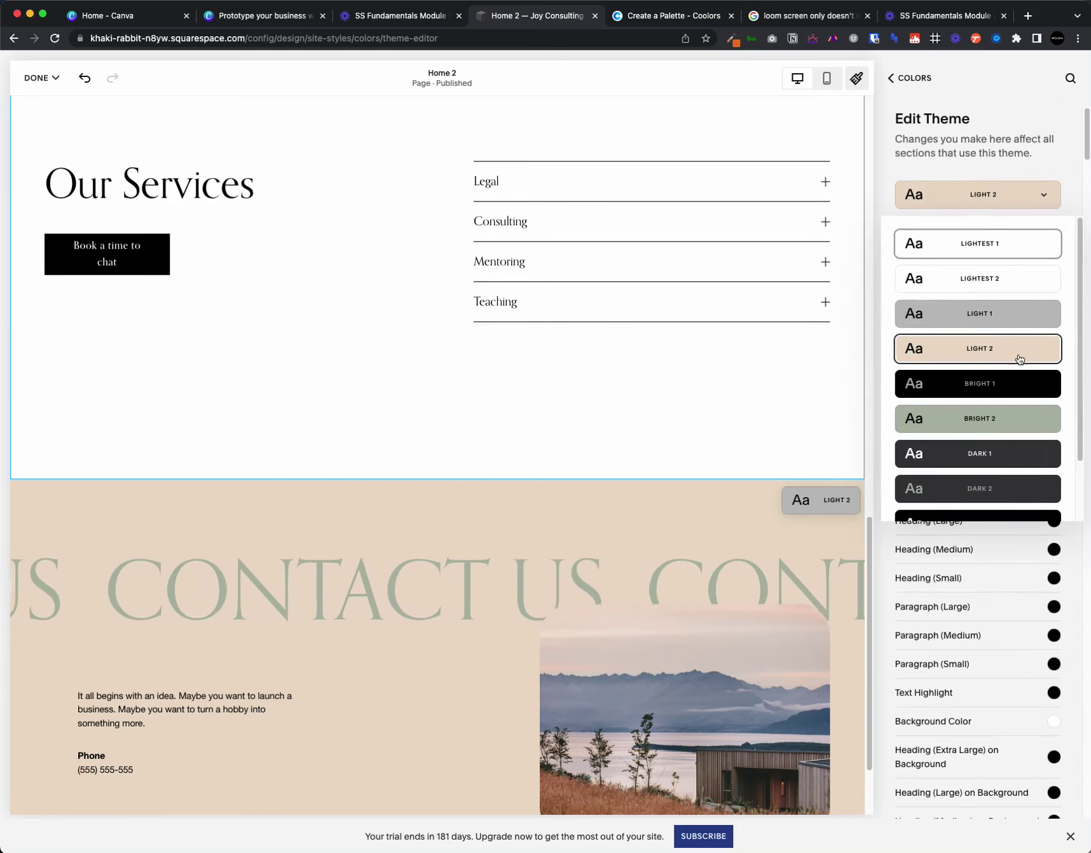
- Leave the editor, discarding the pending page changes
click(446, 363)
click(38, 78)
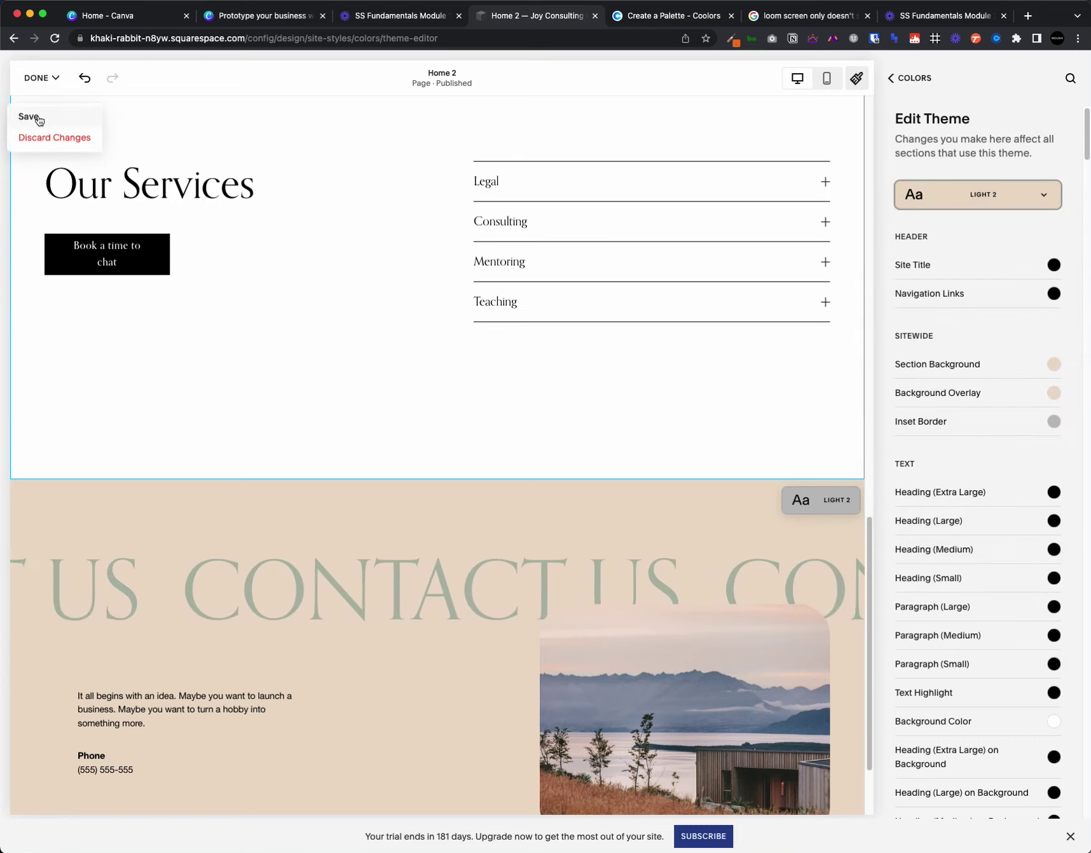
click(33, 80)
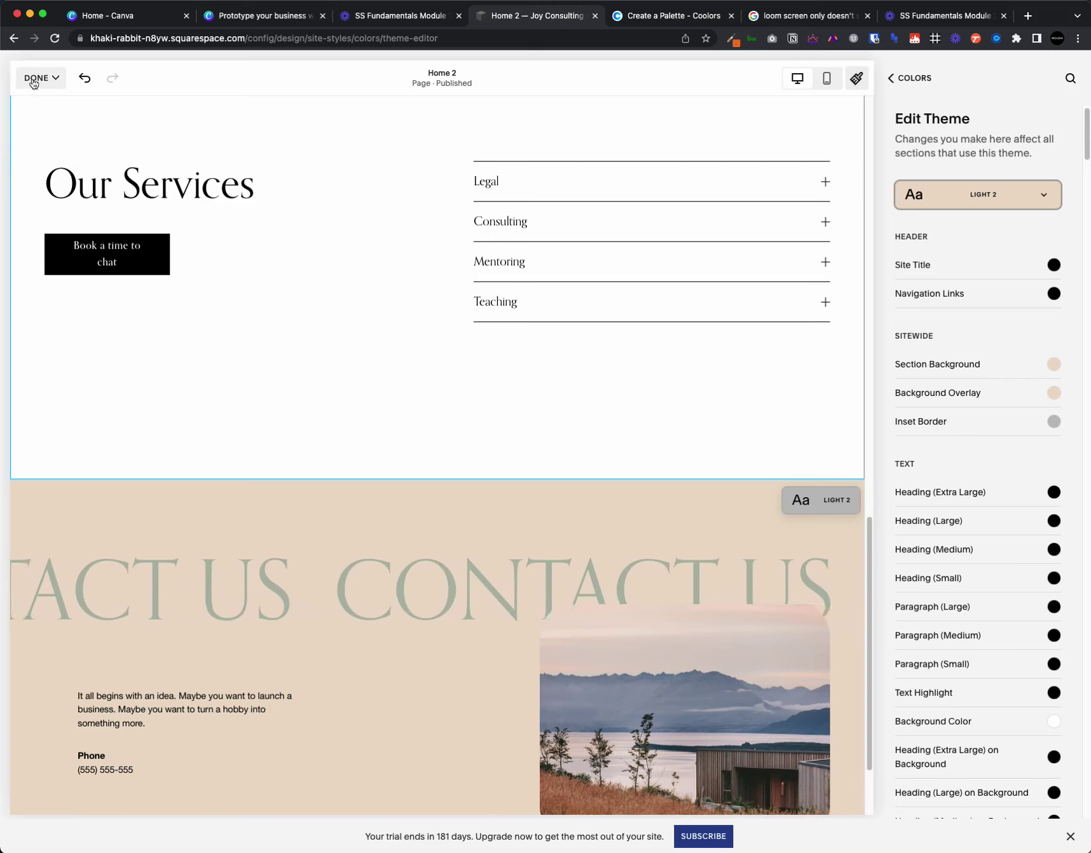
click(38, 78)
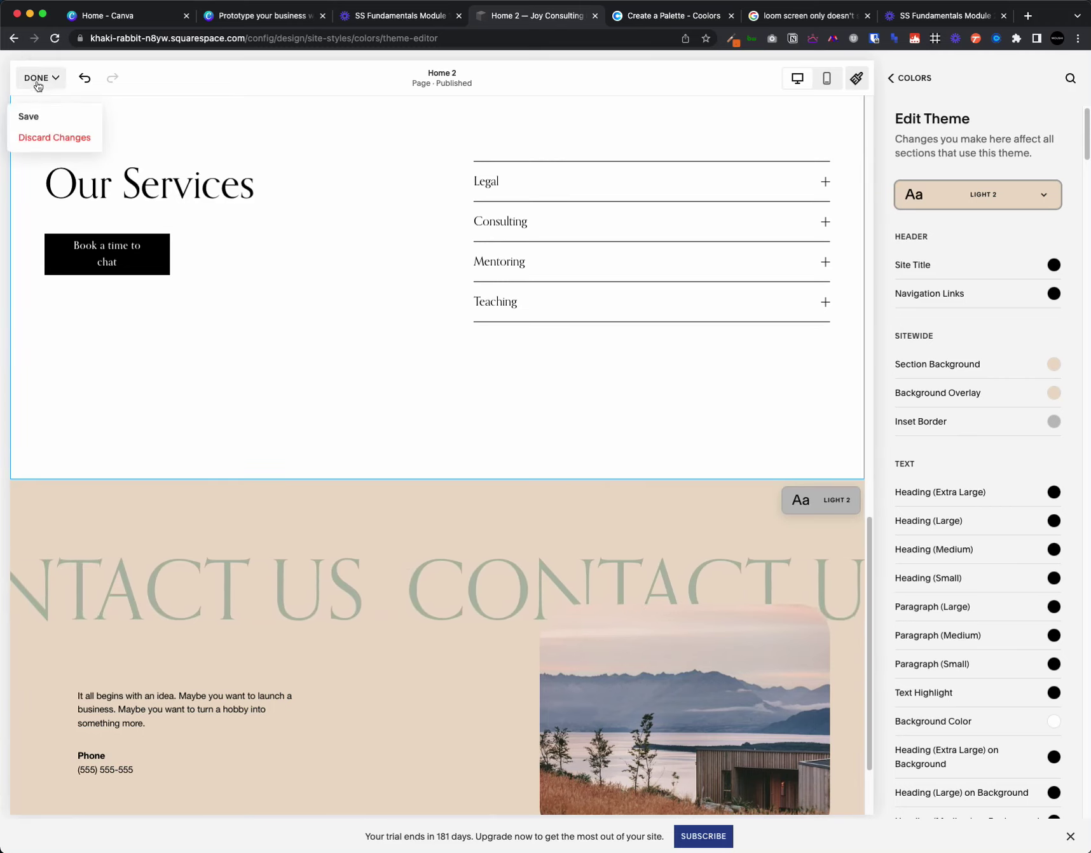
click(53, 143)
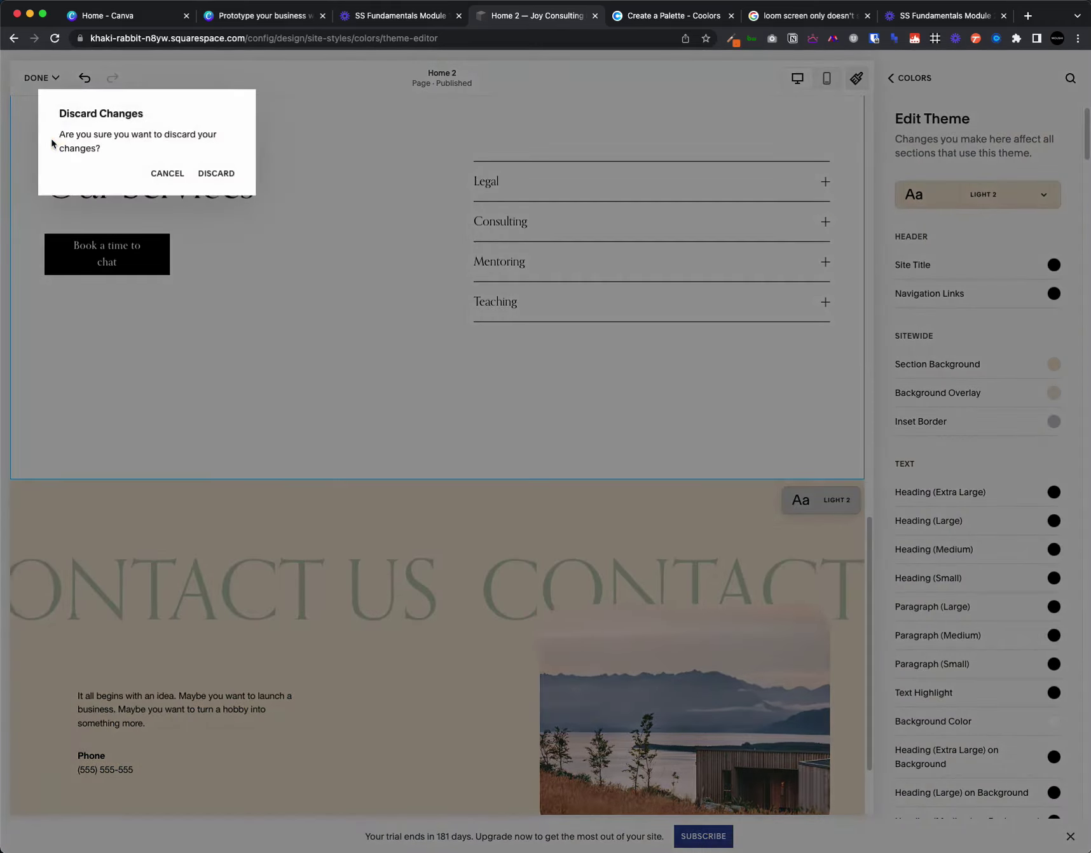
click(217, 173)
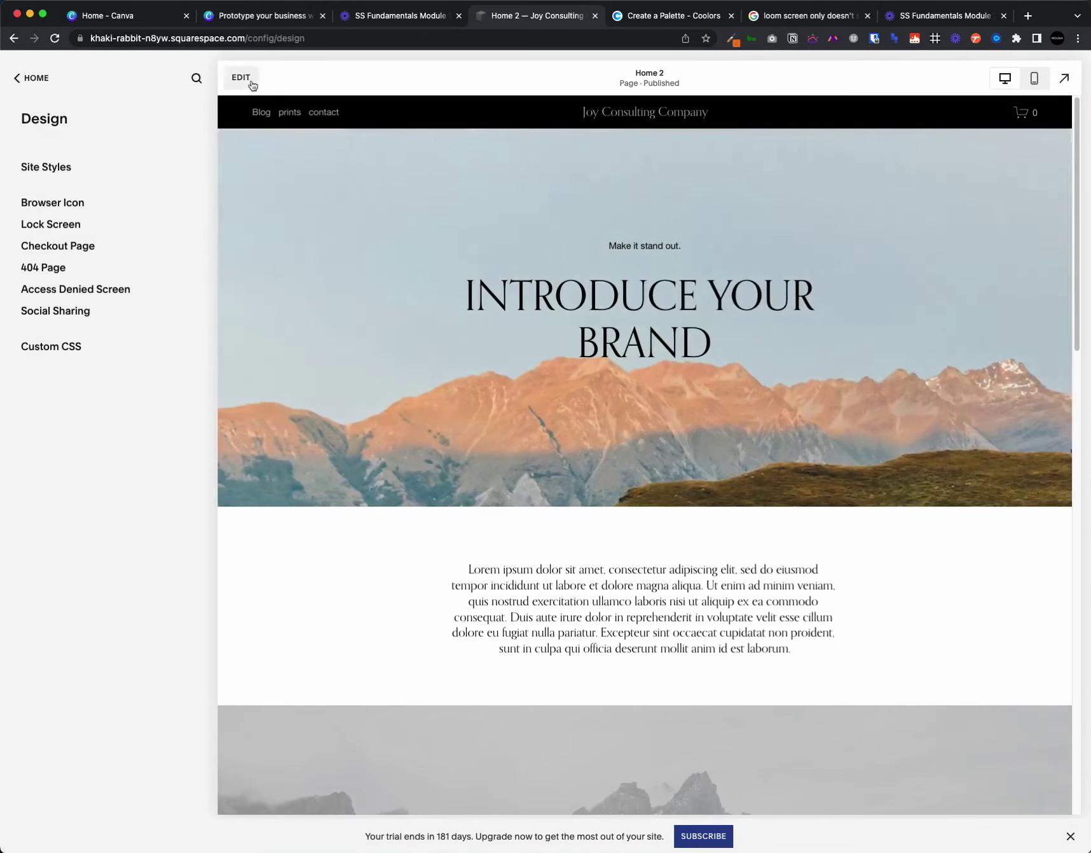
- Reopen the Home 2 editor and view Site Styles colours, with themes from Lightest 1 to Darkest 2
click(241, 78)
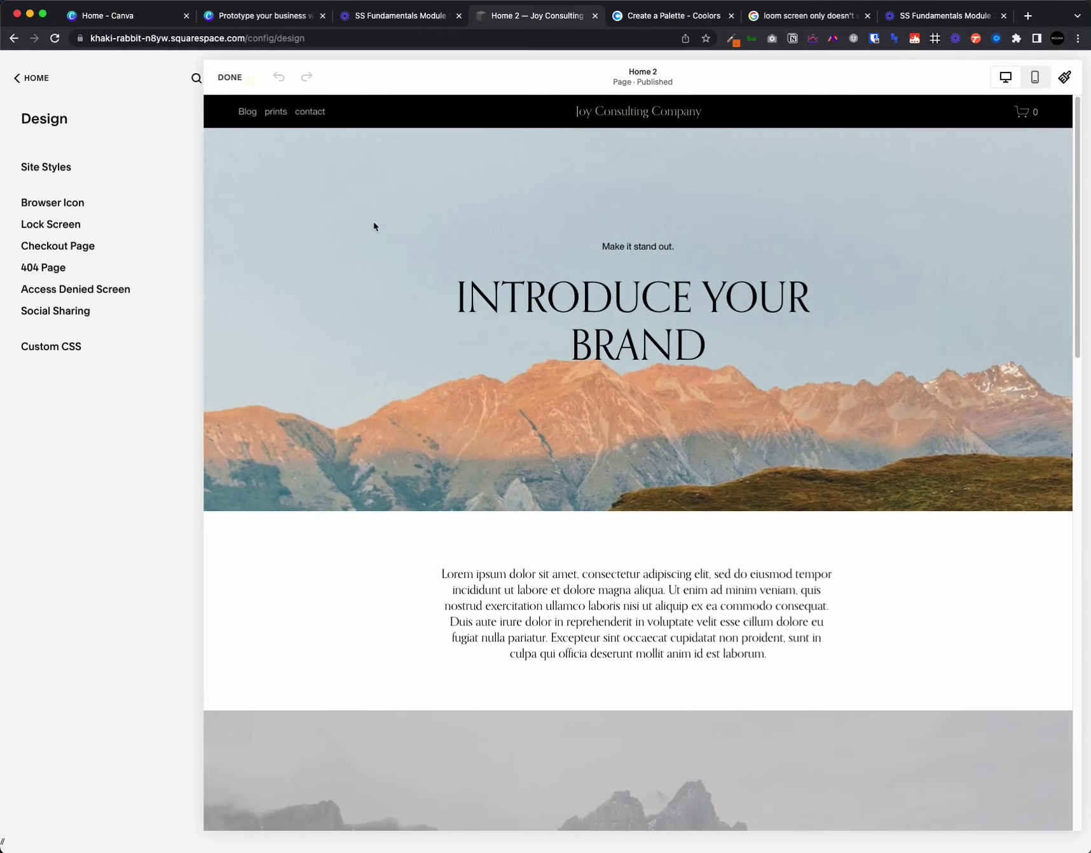
scroll(884, 561, down, 7)
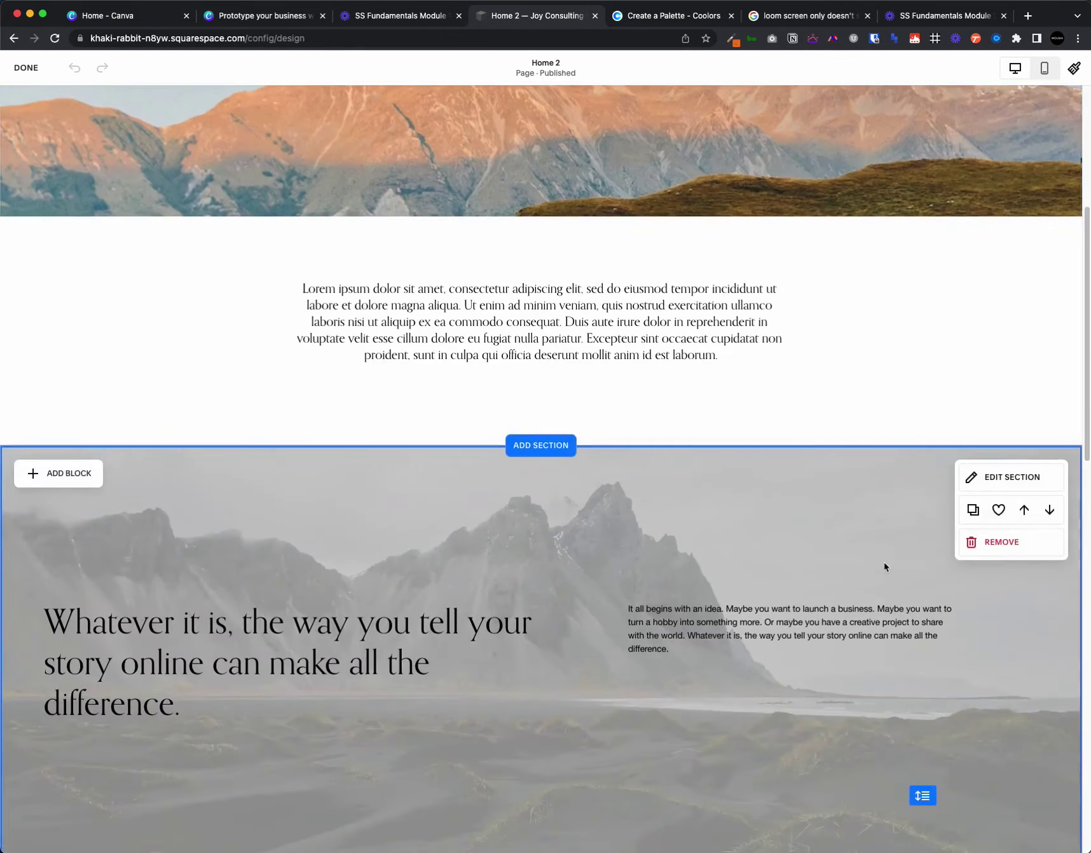
scroll(884, 561, up, 5)
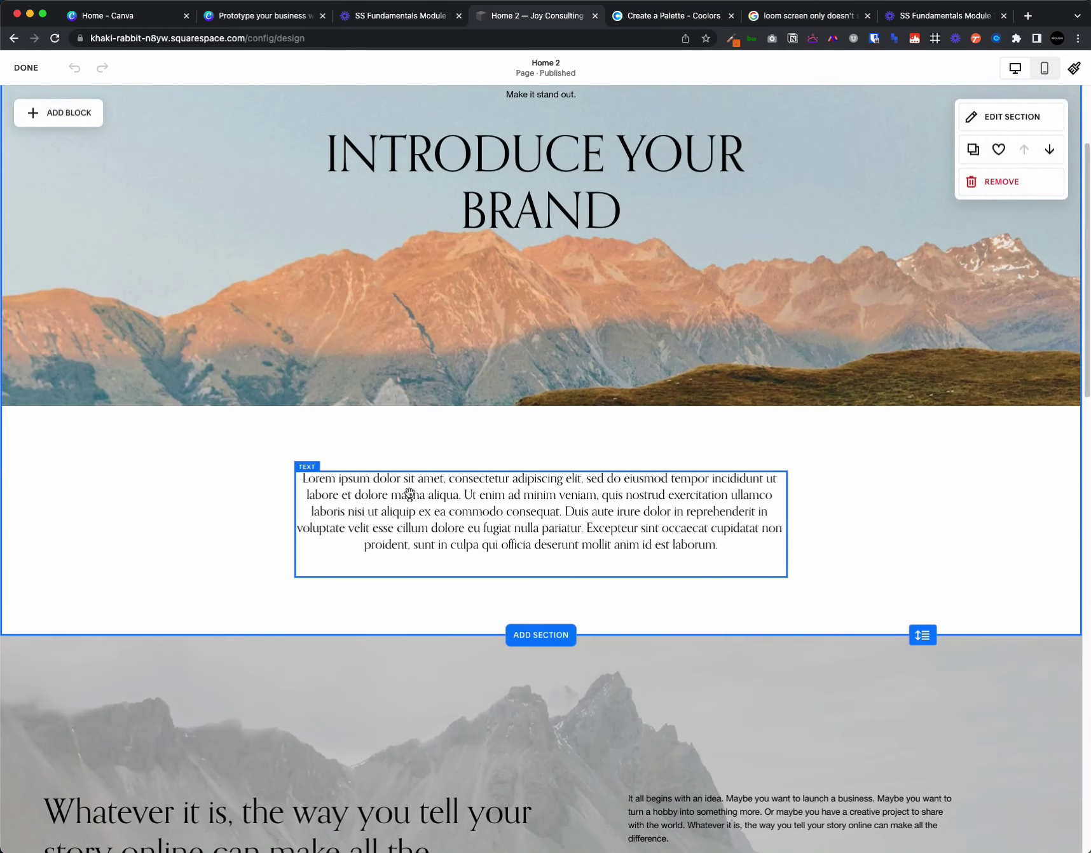
scroll(798, 528, up, 3)
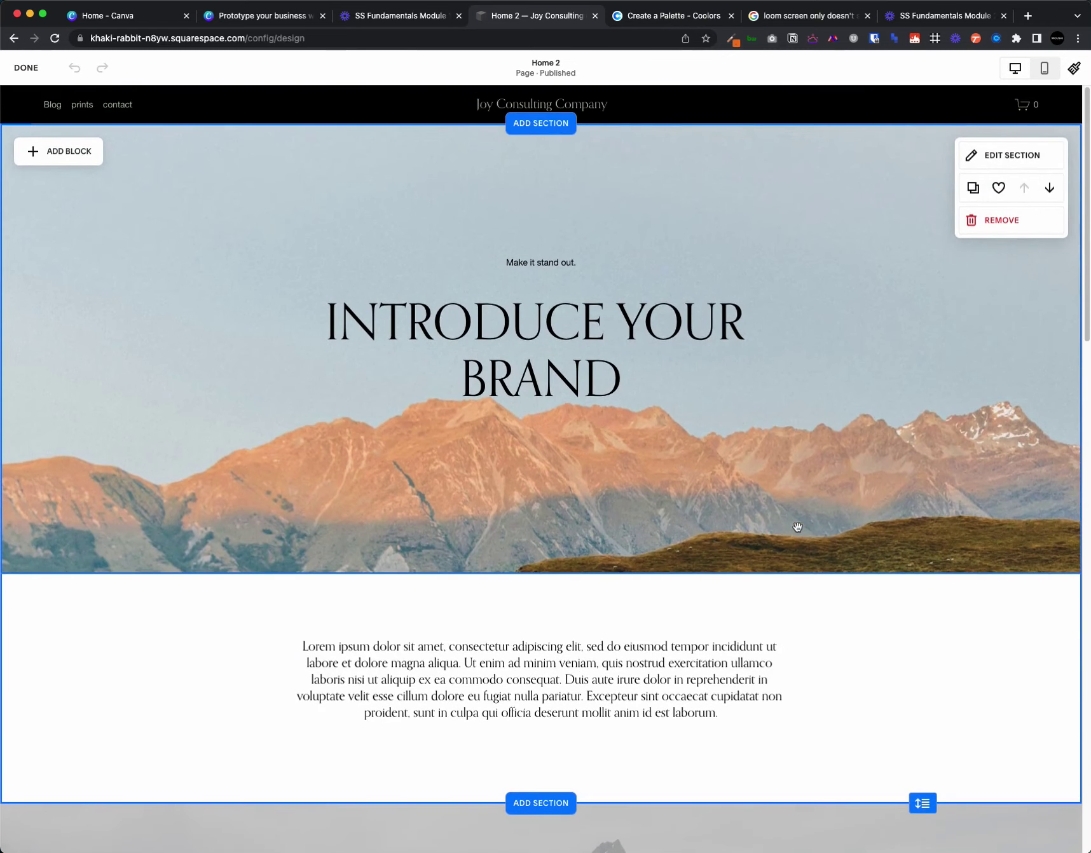
scroll(813, 522, down, 1)
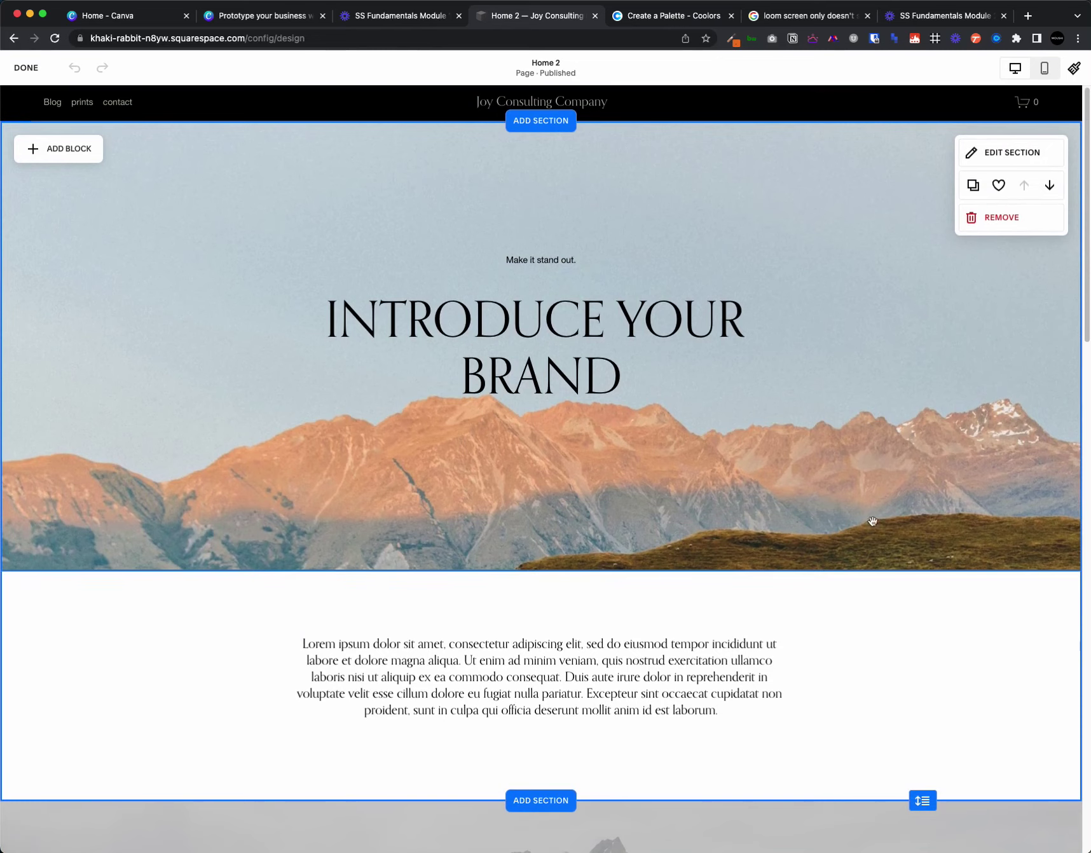
scroll(890, 553, down, 1)
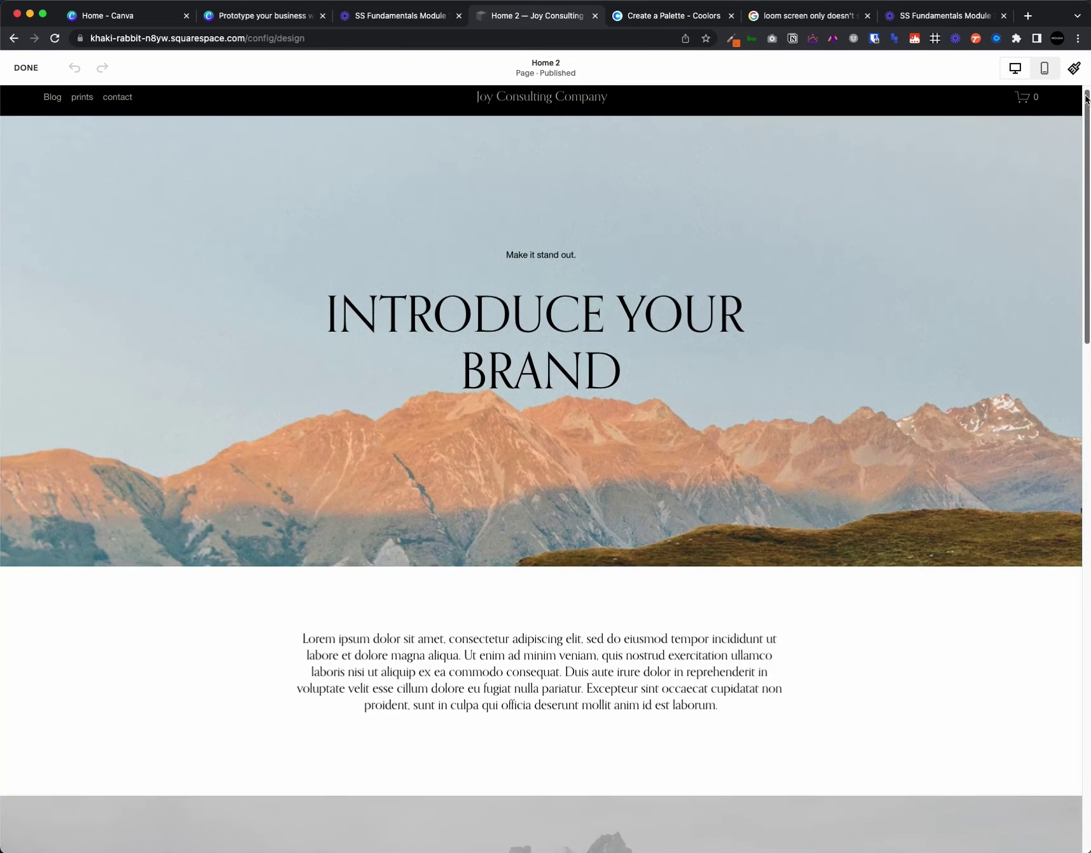
click(1074, 69)
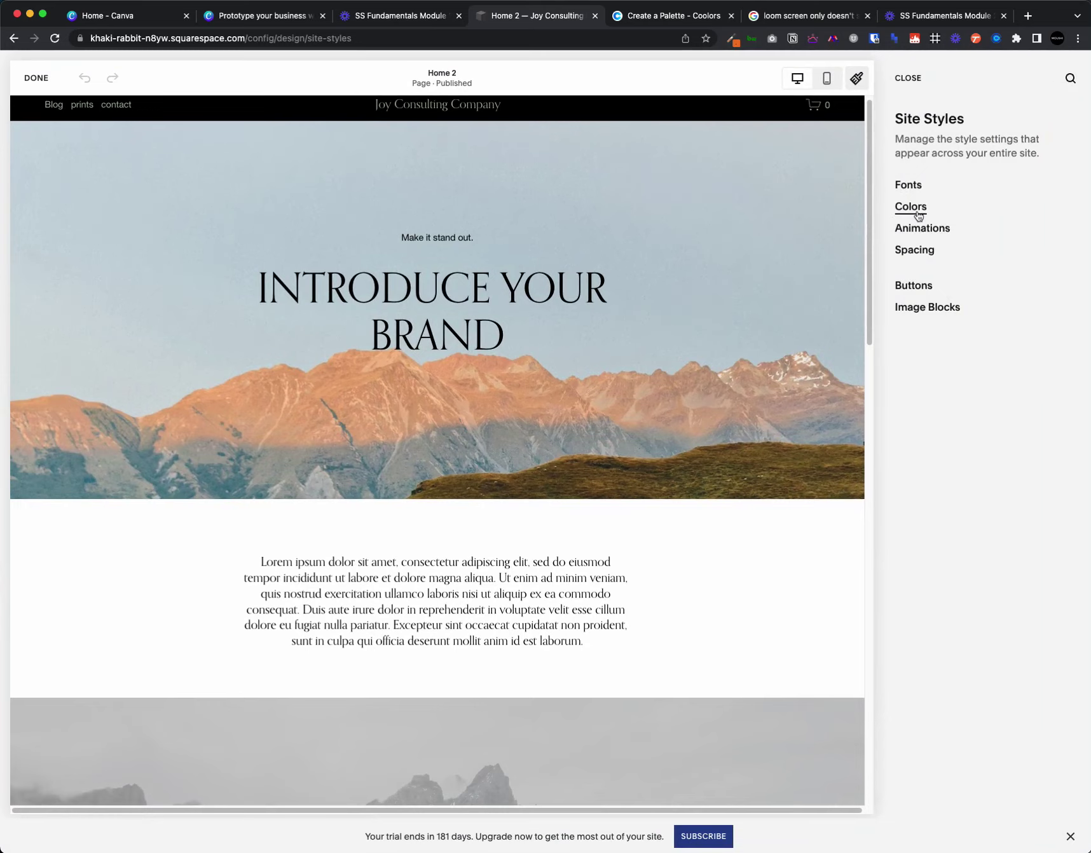
click(705, 572)
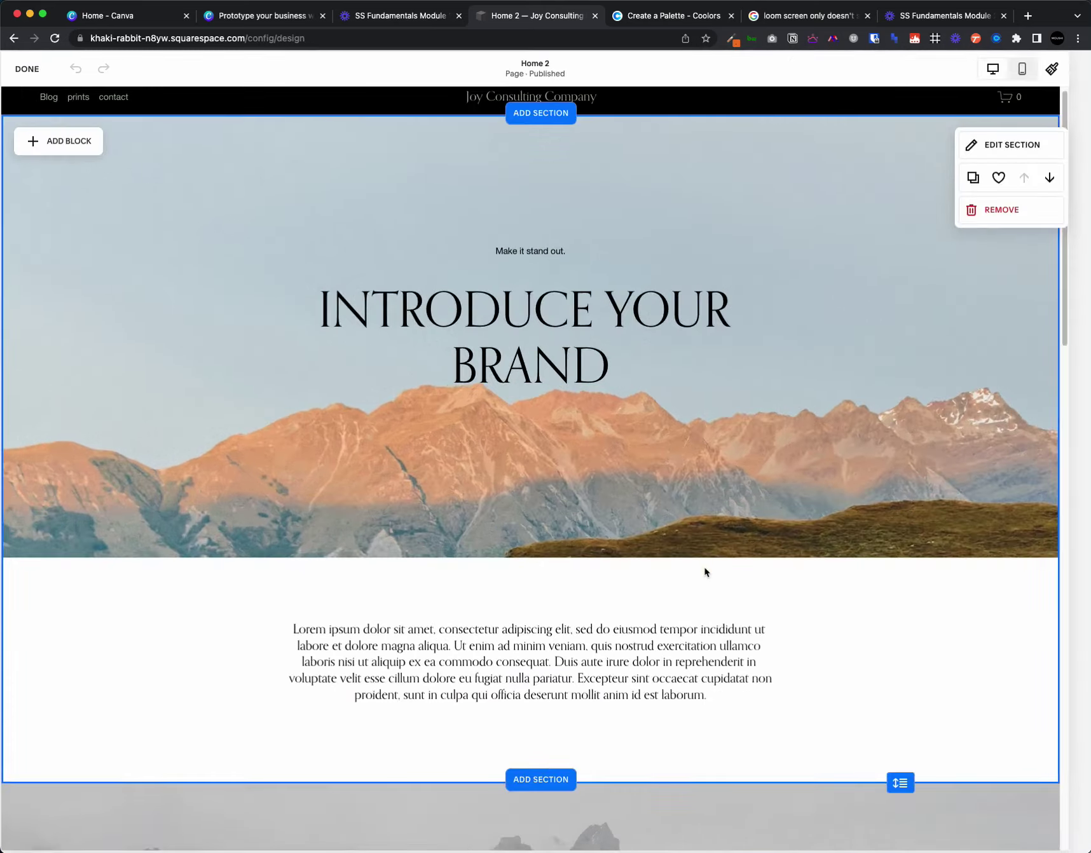
click(1074, 69)
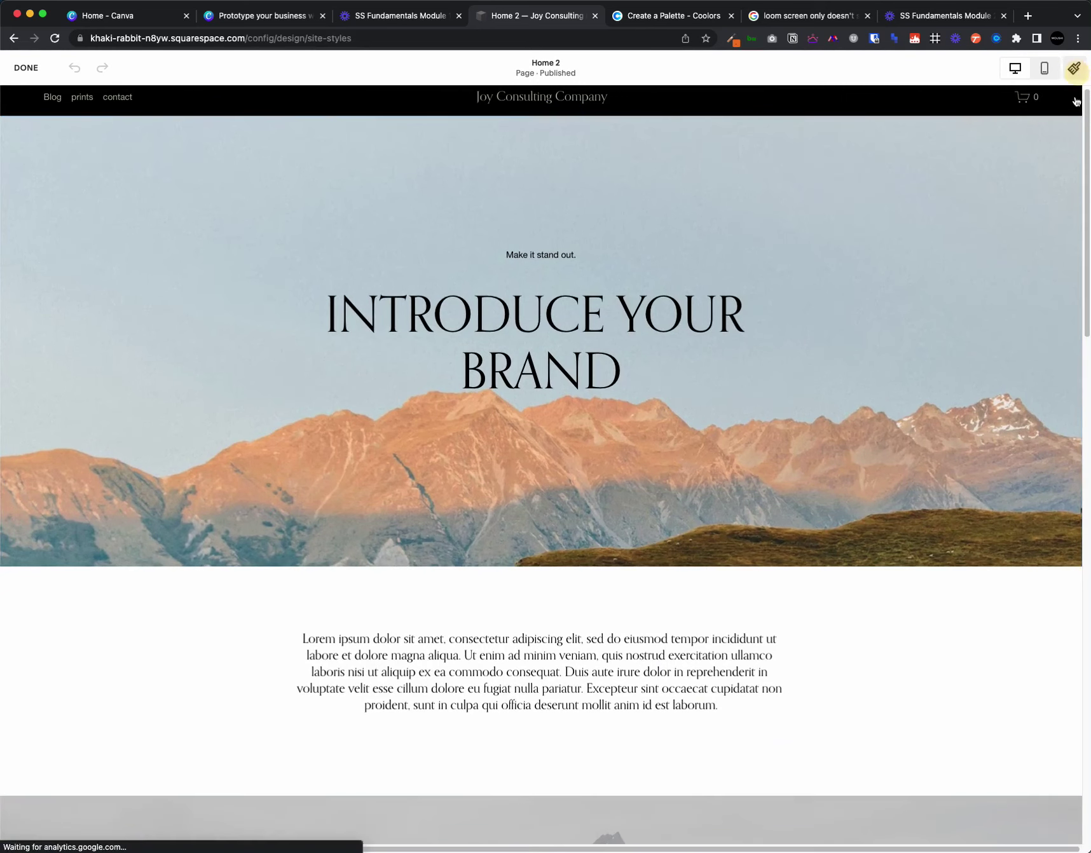
click(919, 208)
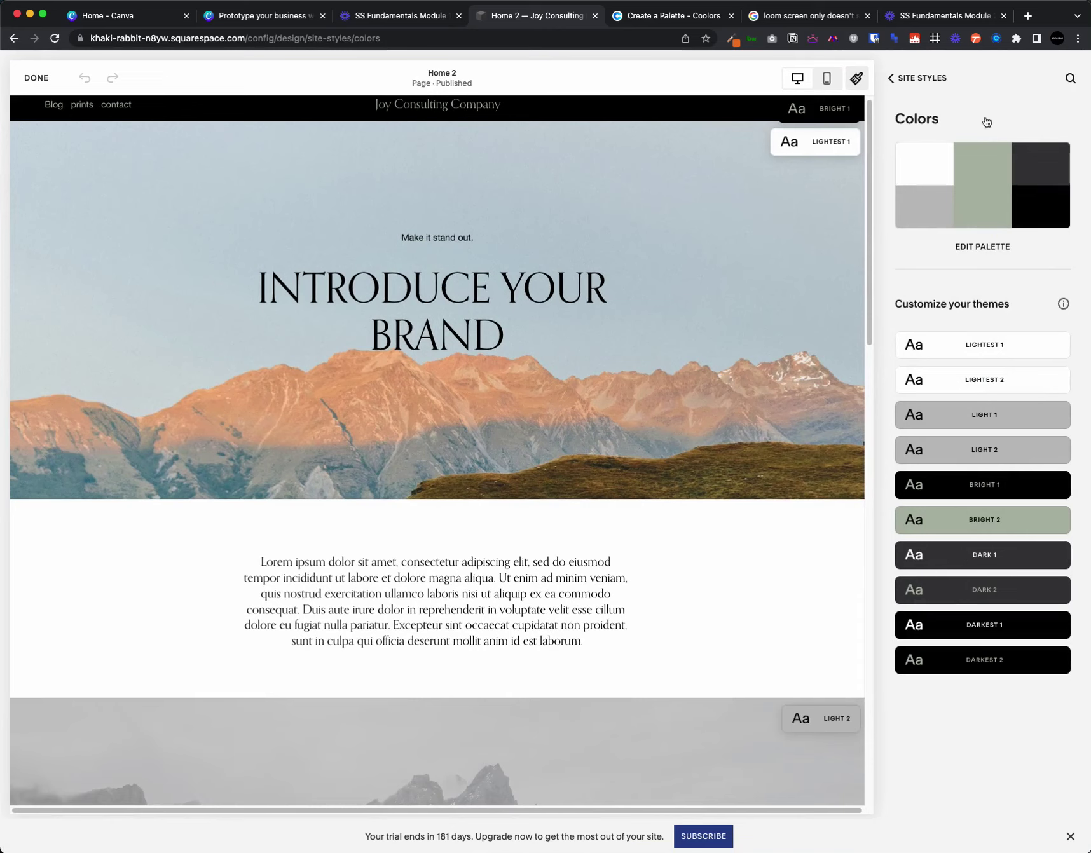
click(802, 548)
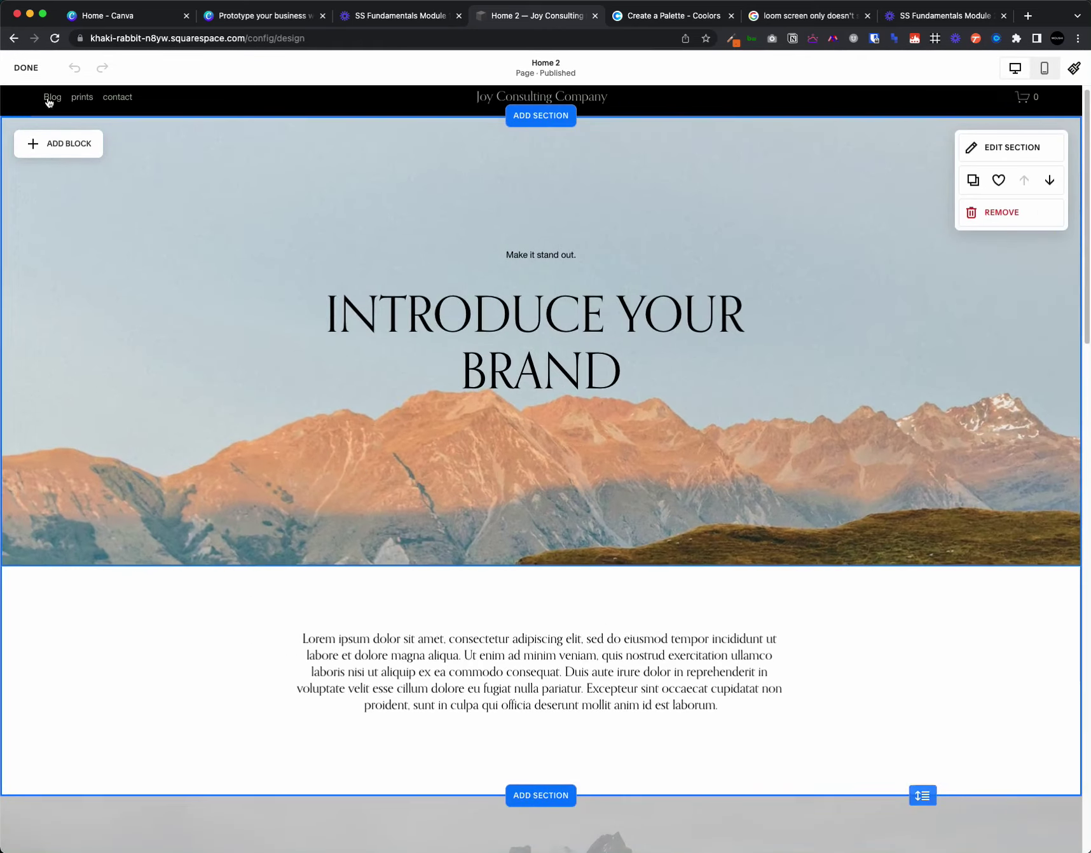
- Exit the Home 2 page editor and return to the Pages list in the main menu
click(26, 67)
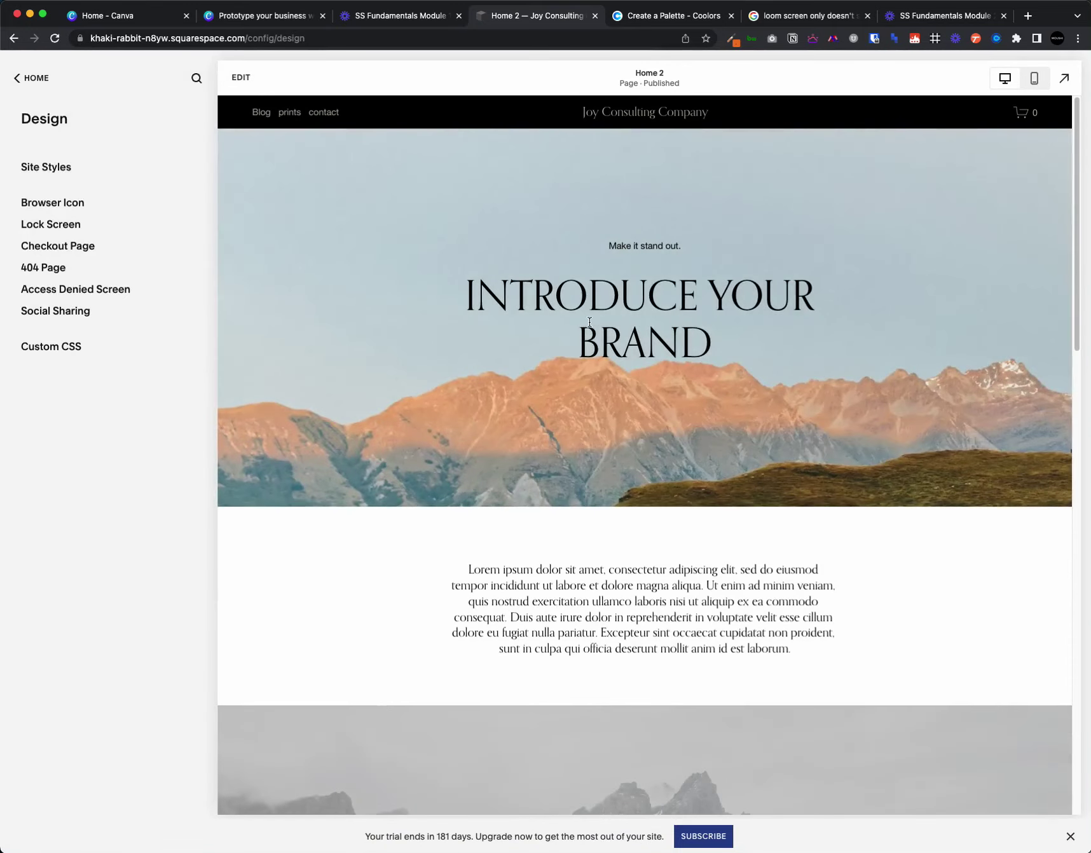
scroll(588, 476, down, 5)
scroll(917, 296, up, 5)
scroll(510, 708, down, 2)
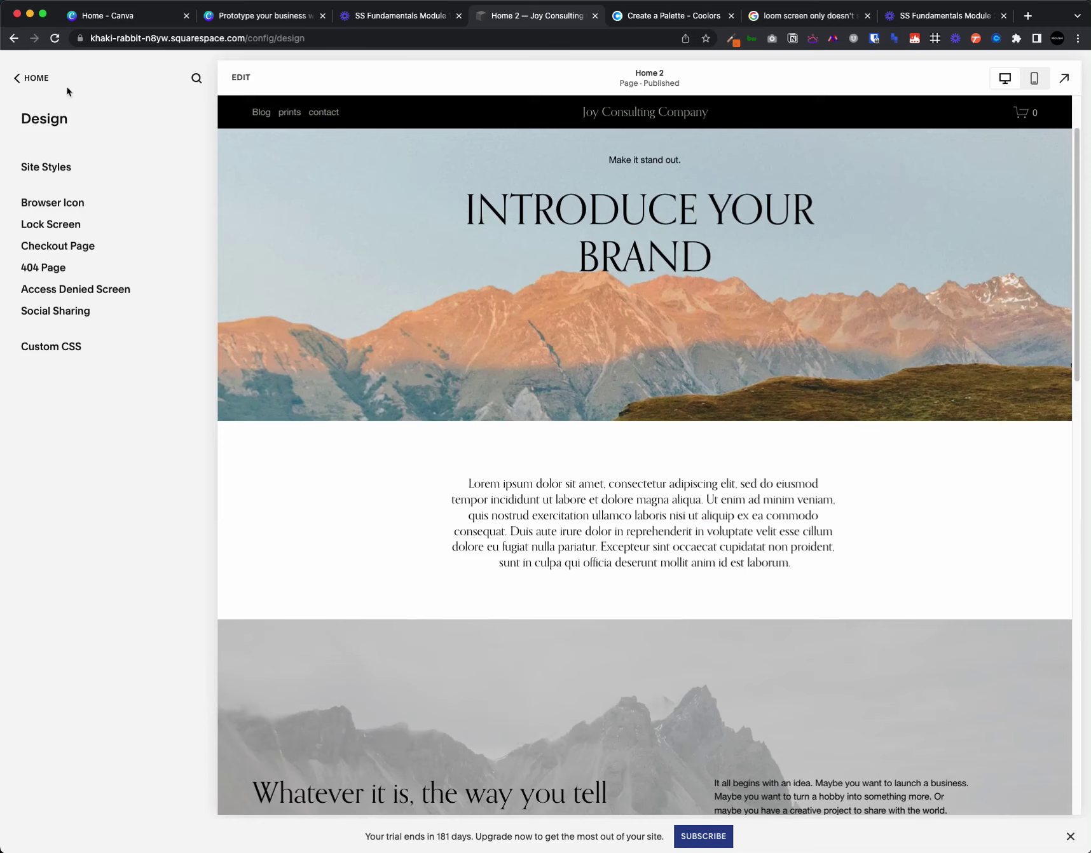
click(43, 88)
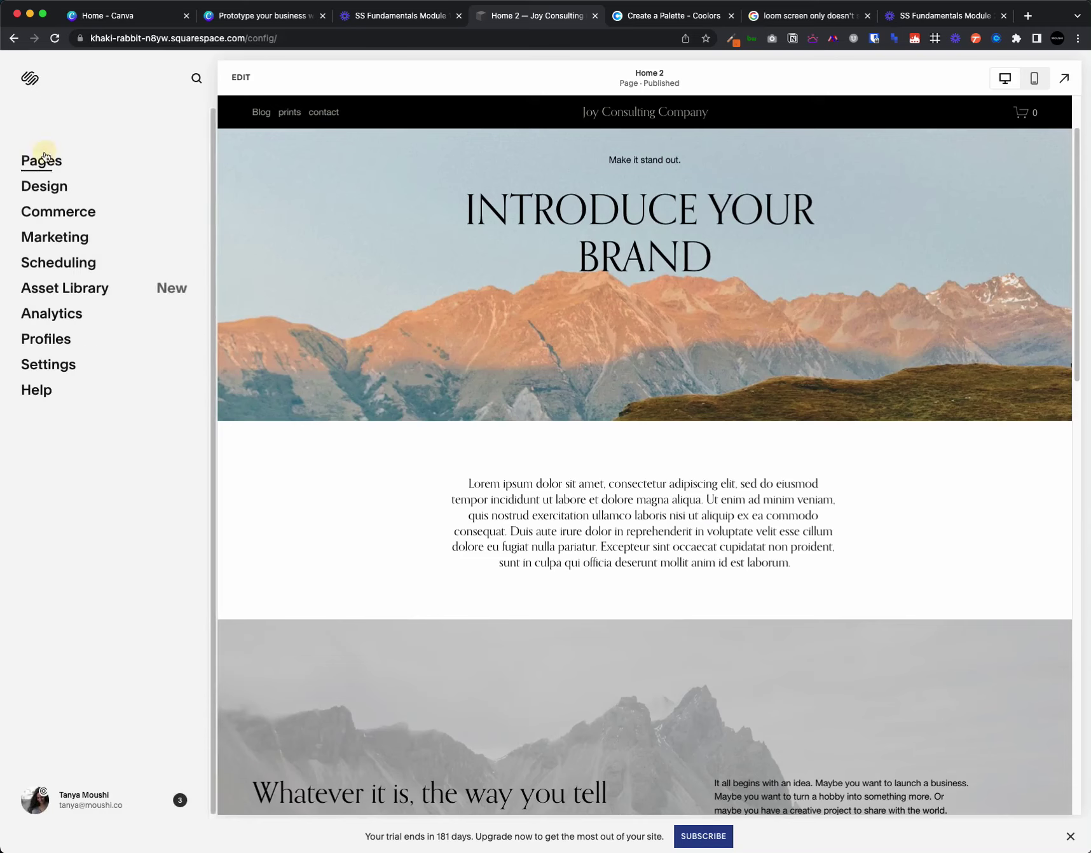
click(43, 159)
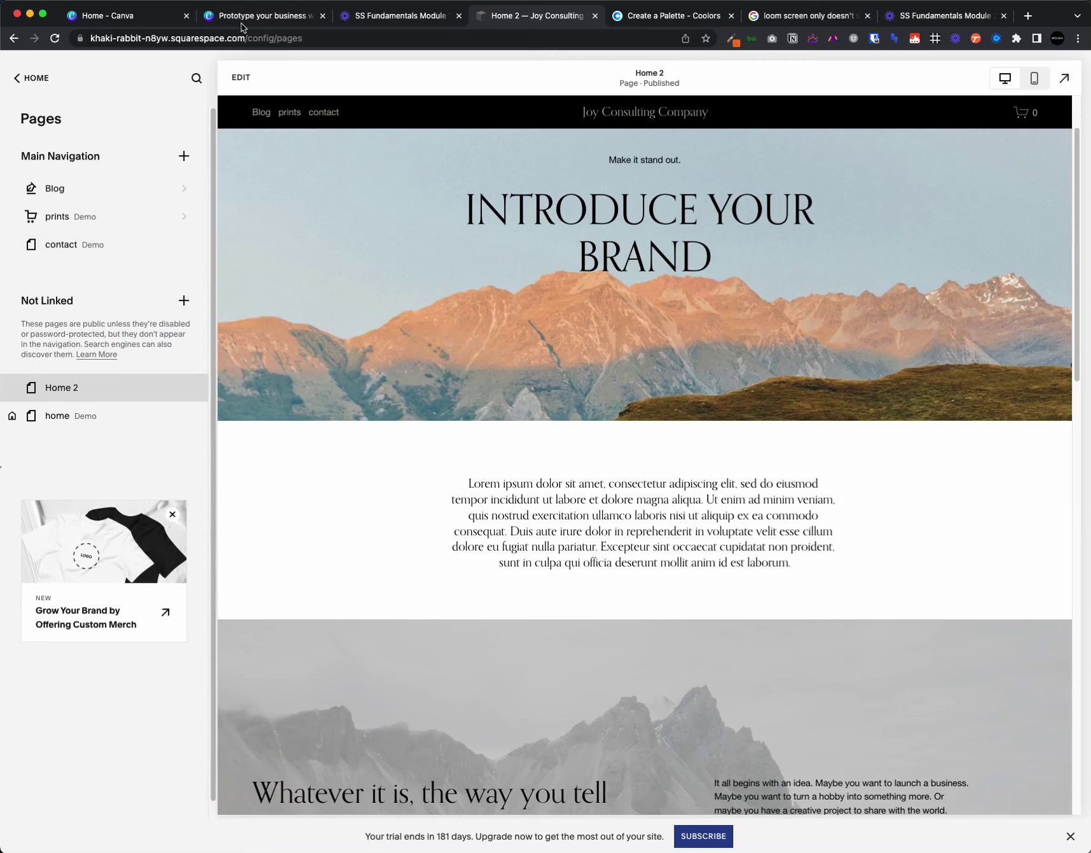
- Paste a second lorem ipsum paragraph into the intro text block and widen it on both sides
click(237, 76)
click(488, 594)
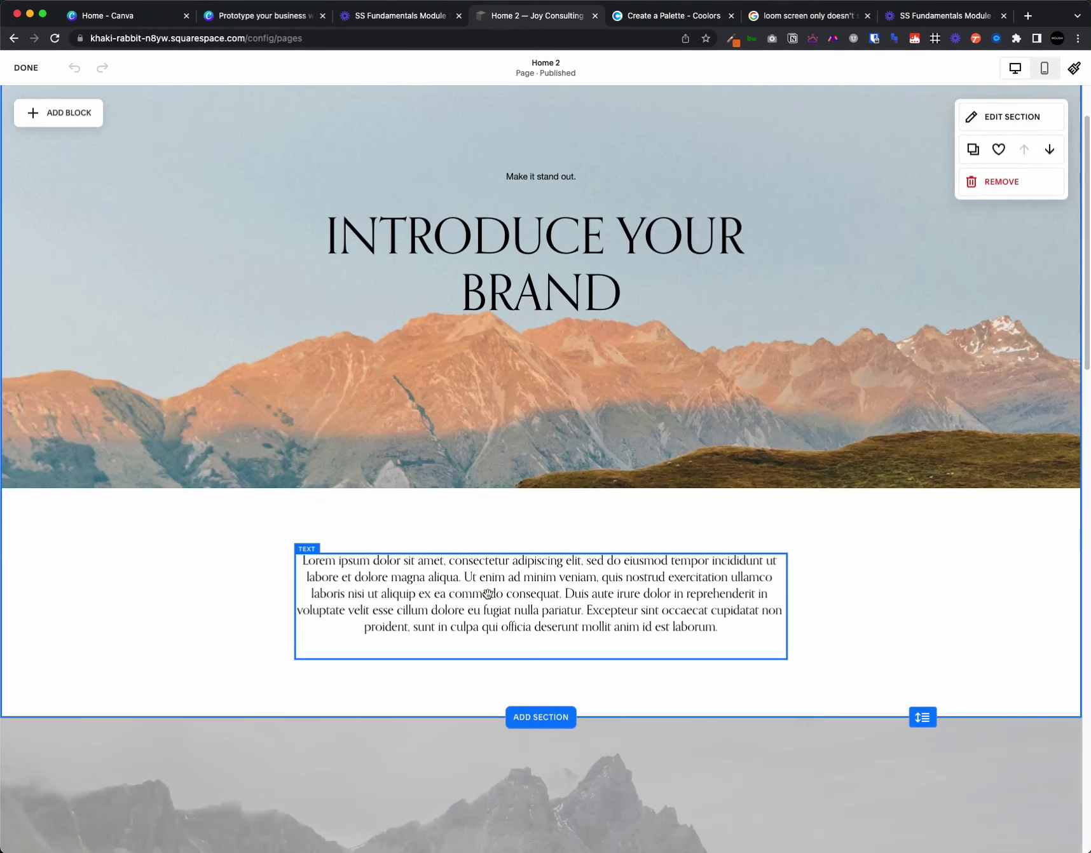
triple_click(487, 594)
key(super+c)
click(557, 595)
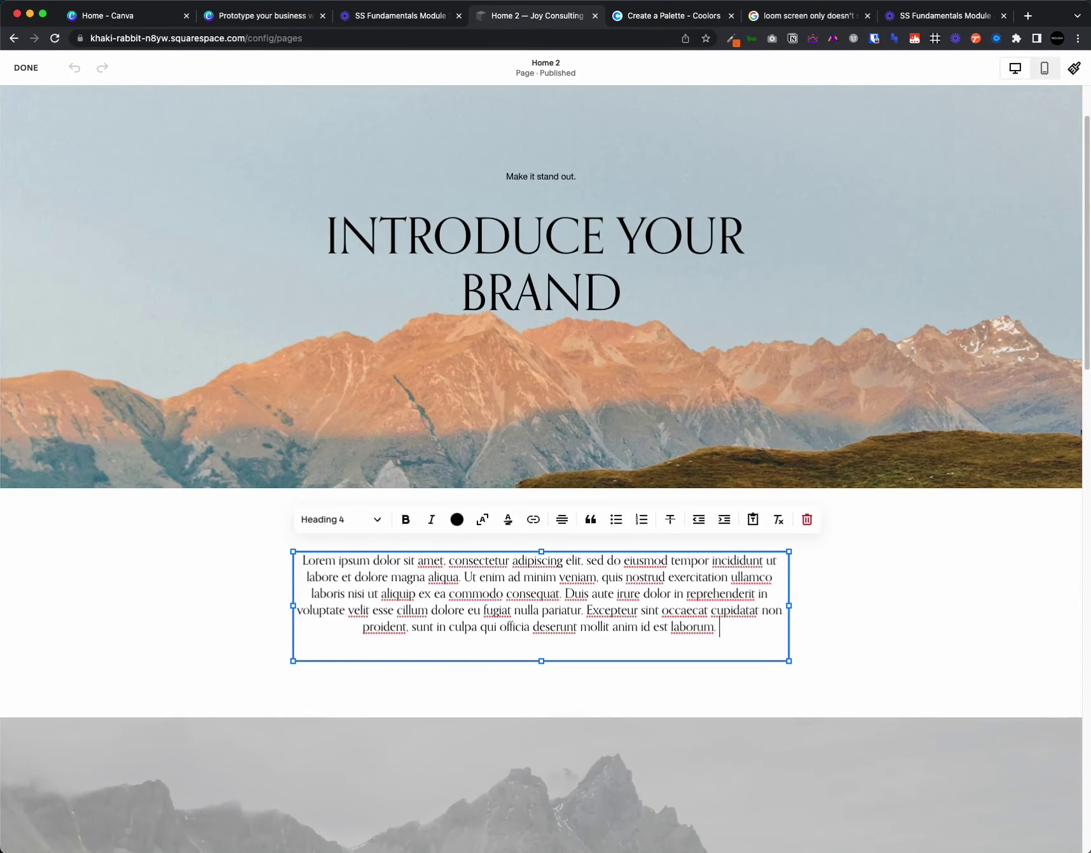
key(BackSpace)
key(super+v)
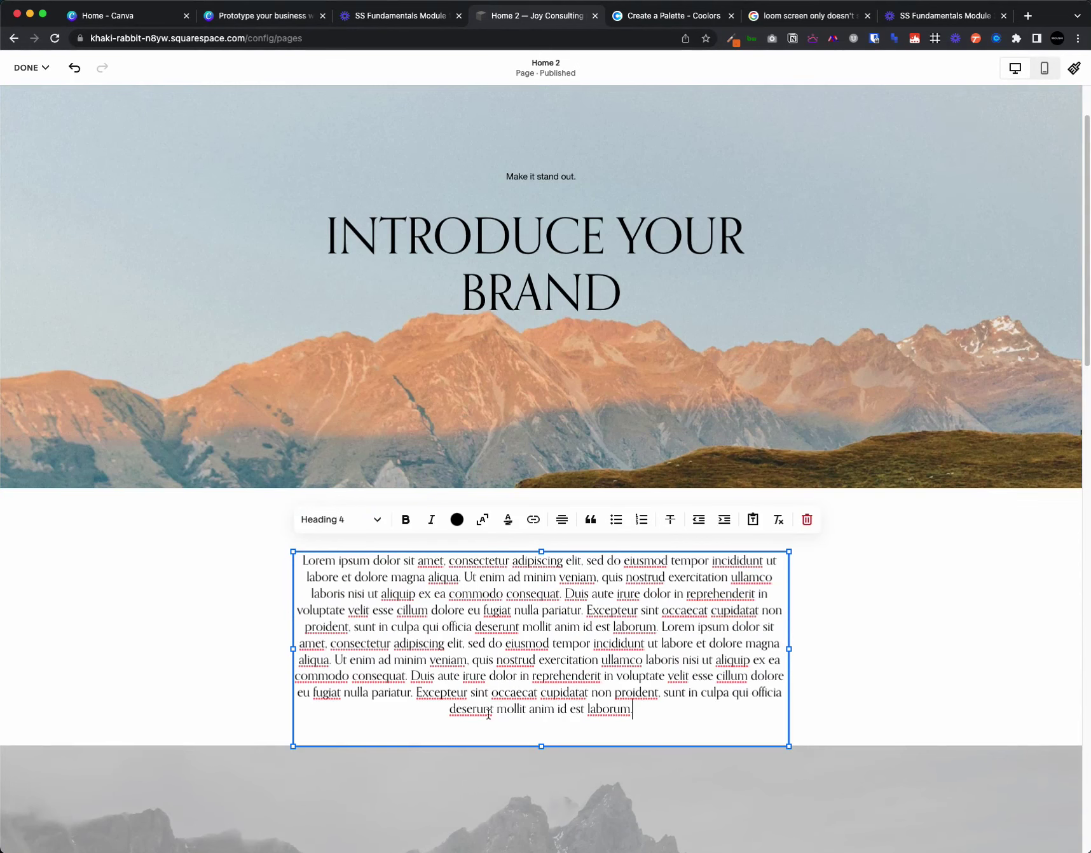
drag(293, 649, 210, 650)
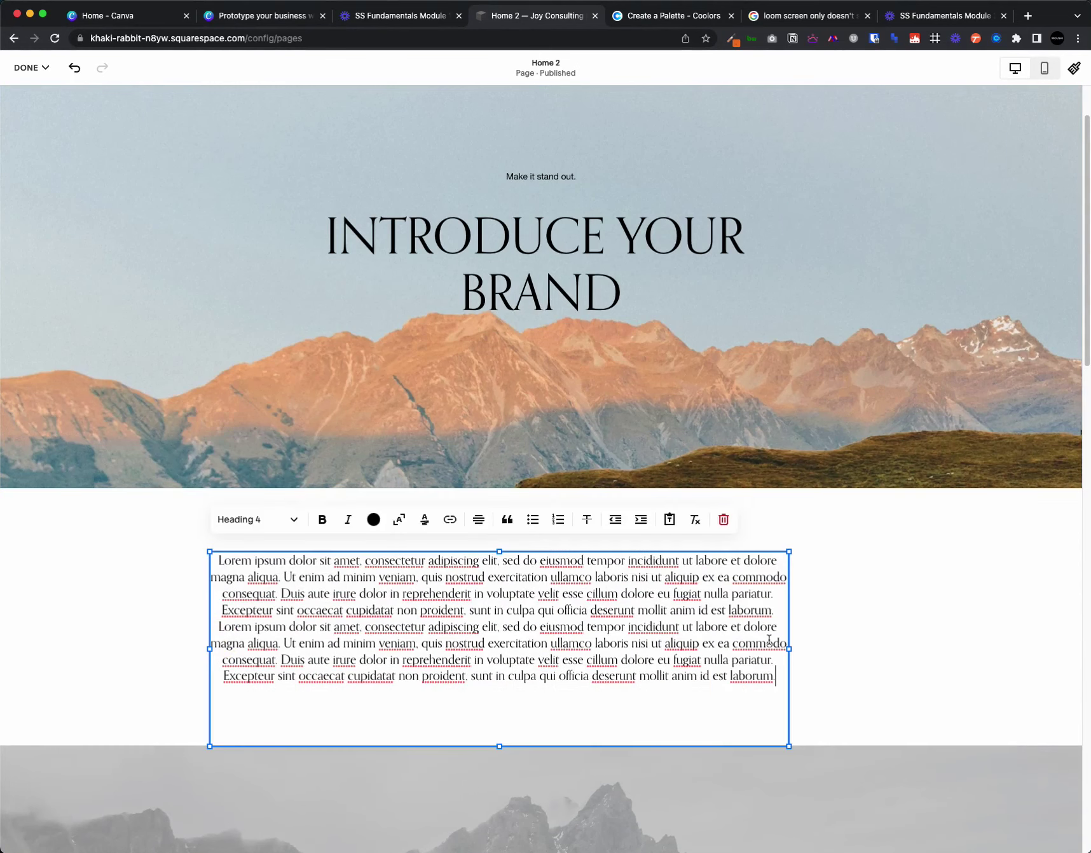
drag(789, 649, 852, 647)
- Split the text at 'Excepteur' and give the second paragraph the Paragraph 1 style
click(704, 594)
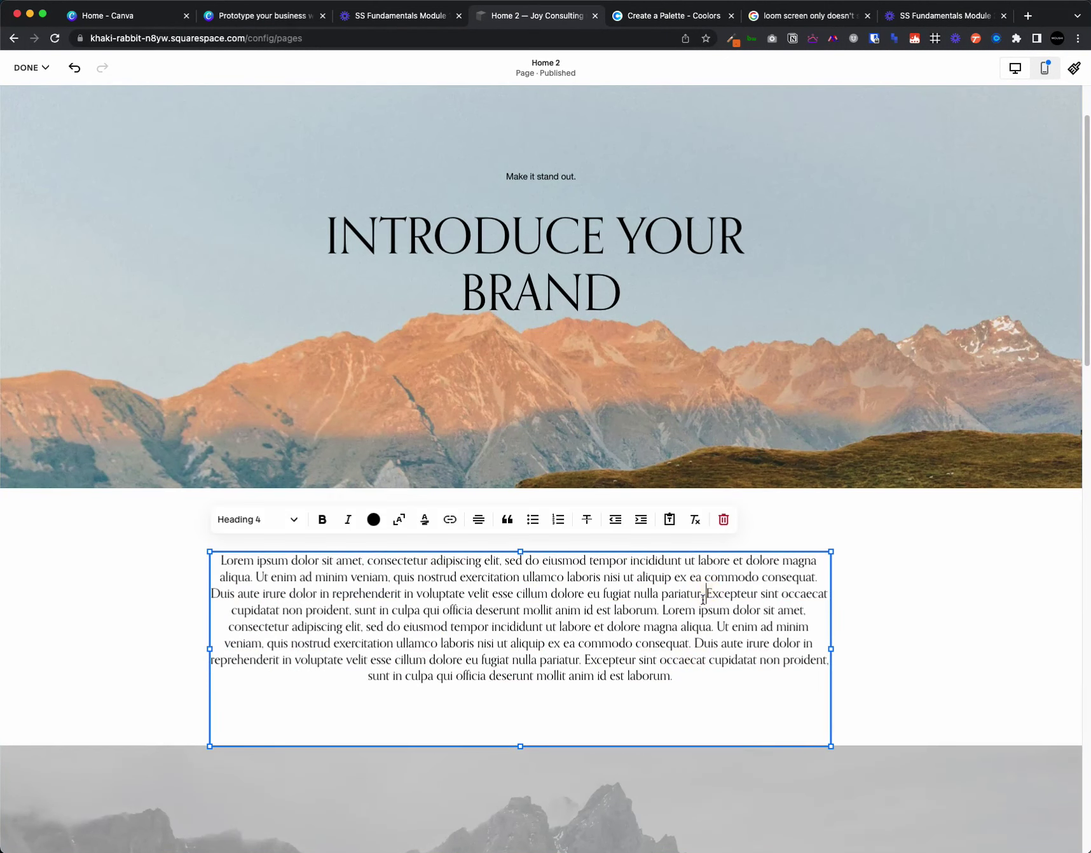
key(Return)
click(278, 520)
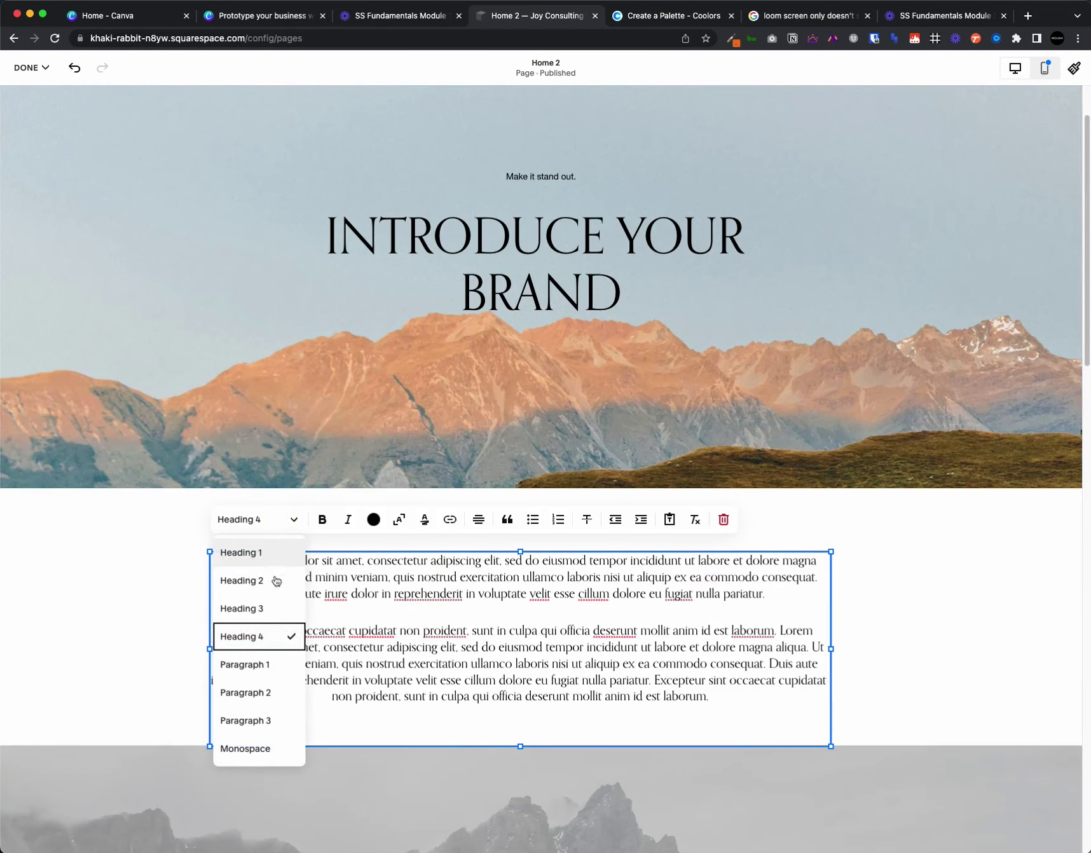
click(259, 692)
click(946, 611)
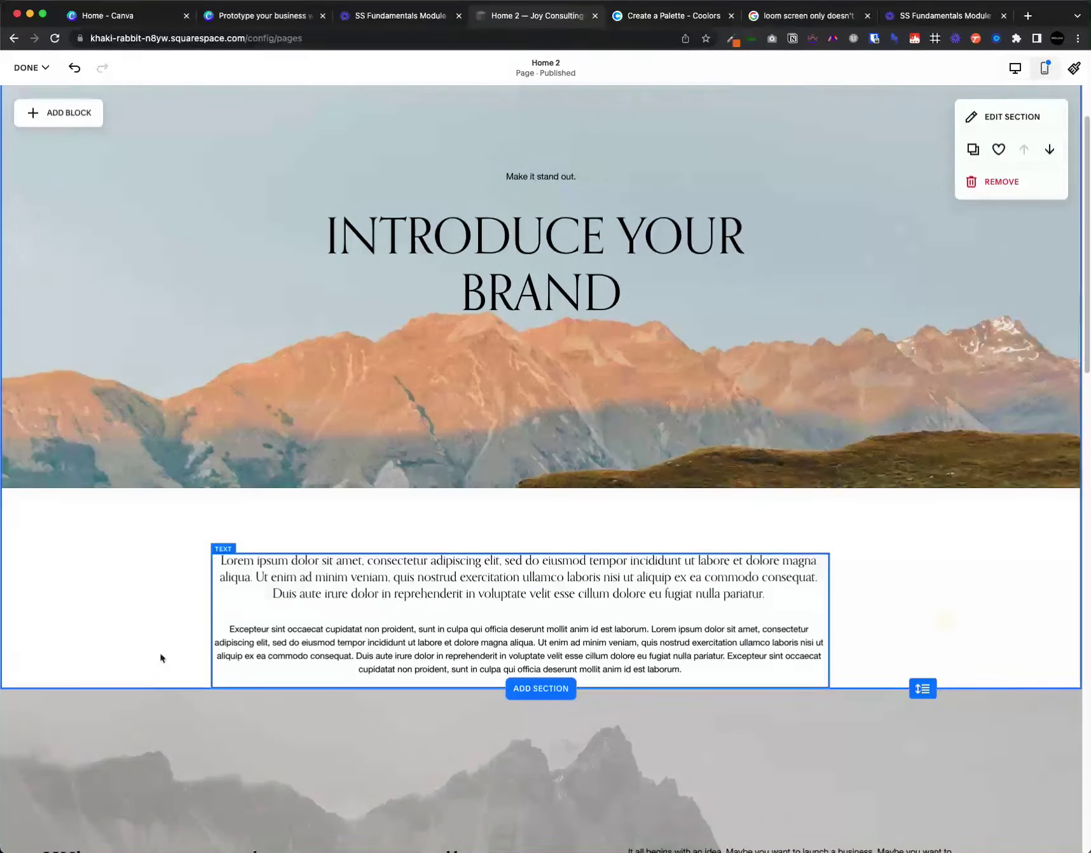
drag(932, 684, 926, 733)
triple_click(666, 654)
click(278, 520)
click(280, 663)
click(857, 600)
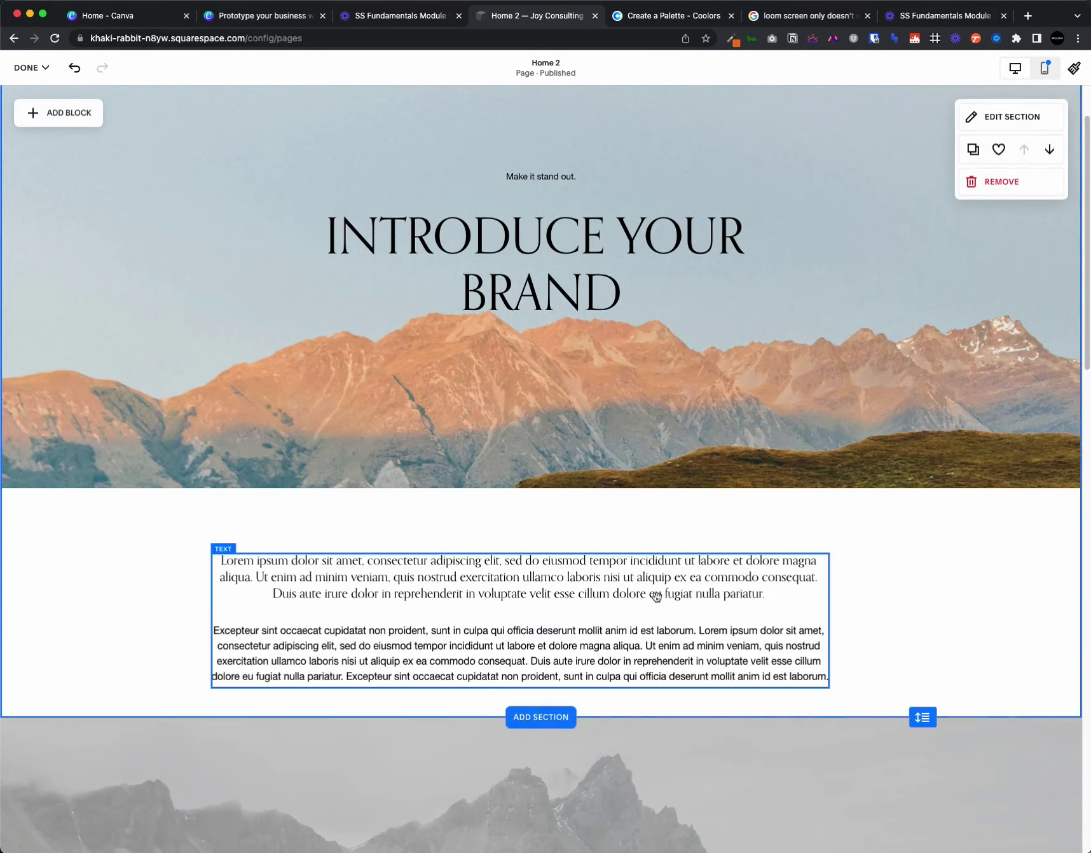
- Move the text block up and set the first paragraph to Heading 3
drag(656, 596, 668, 566)
double_click(541, 553)
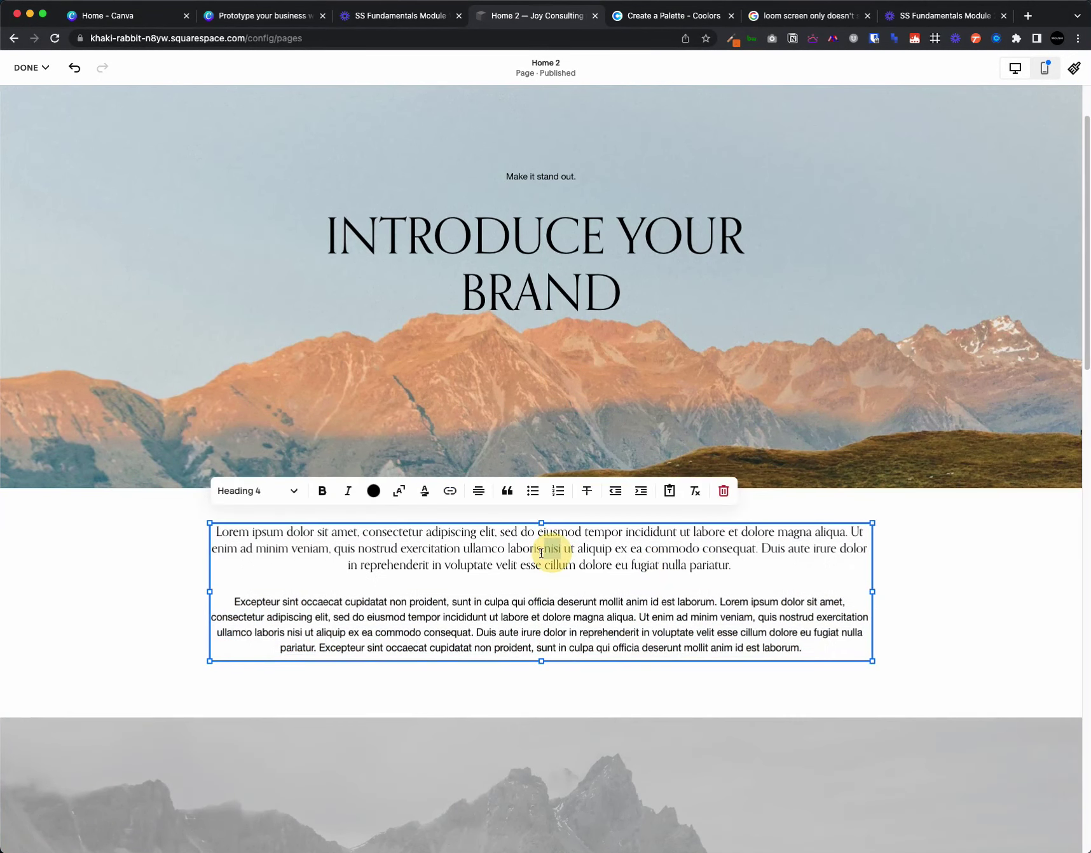
click(280, 493)
click(261, 580)
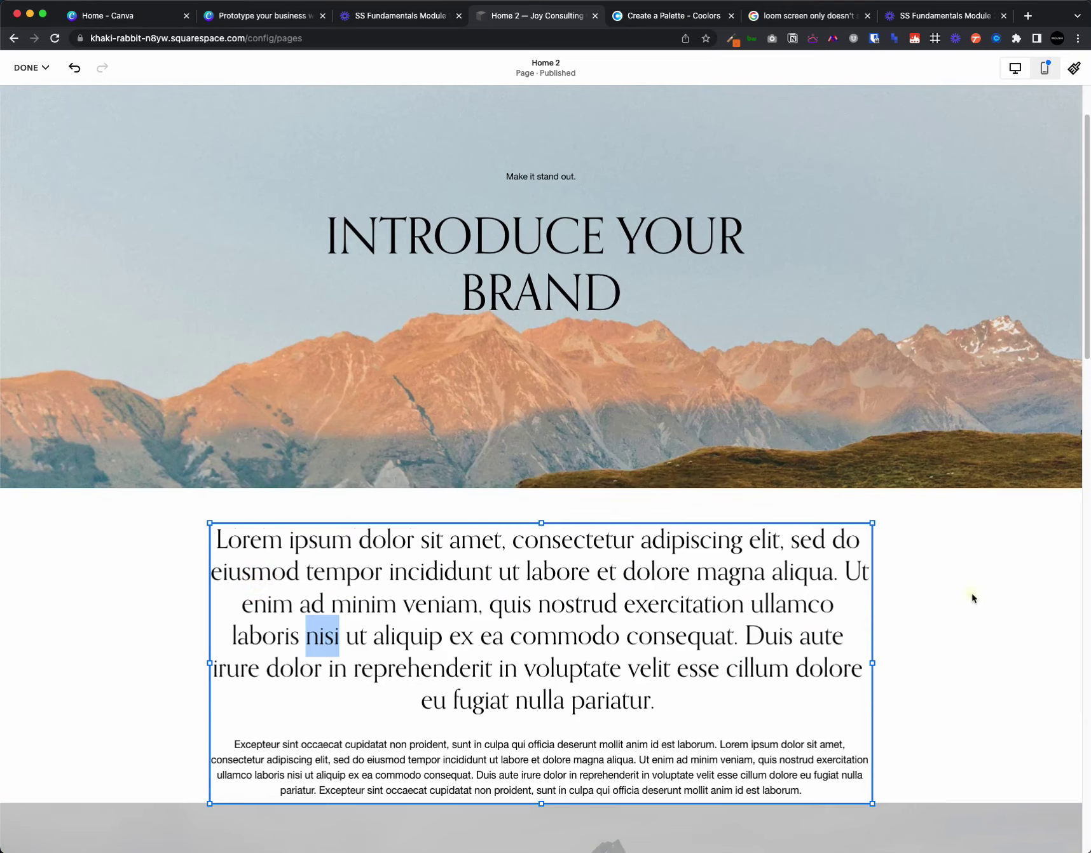
click(972, 598)
scroll(933, 576, down, 5)
- Drag the text section's bottom edge down for more space, then select the section
drag(922, 547, 928, 628)
scroll(923, 572, up, 5)
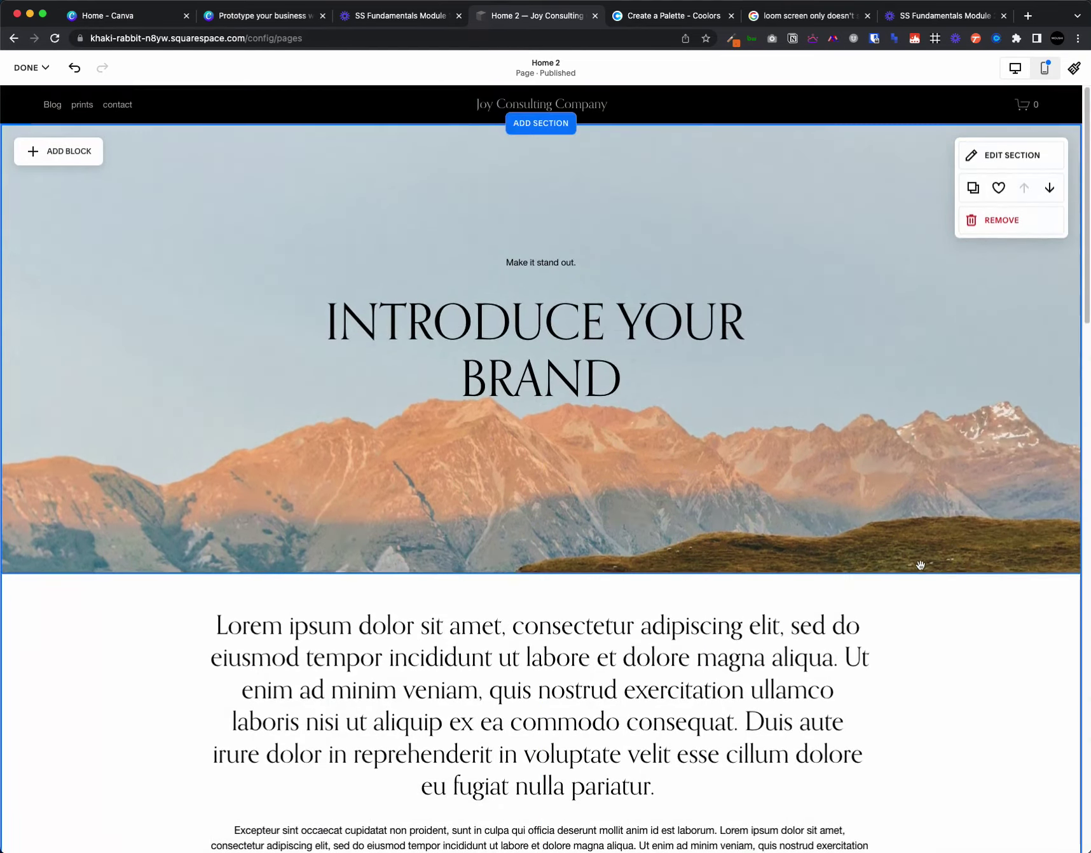
scroll(921, 565, down, 4)
drag(779, 527, 780, 542)
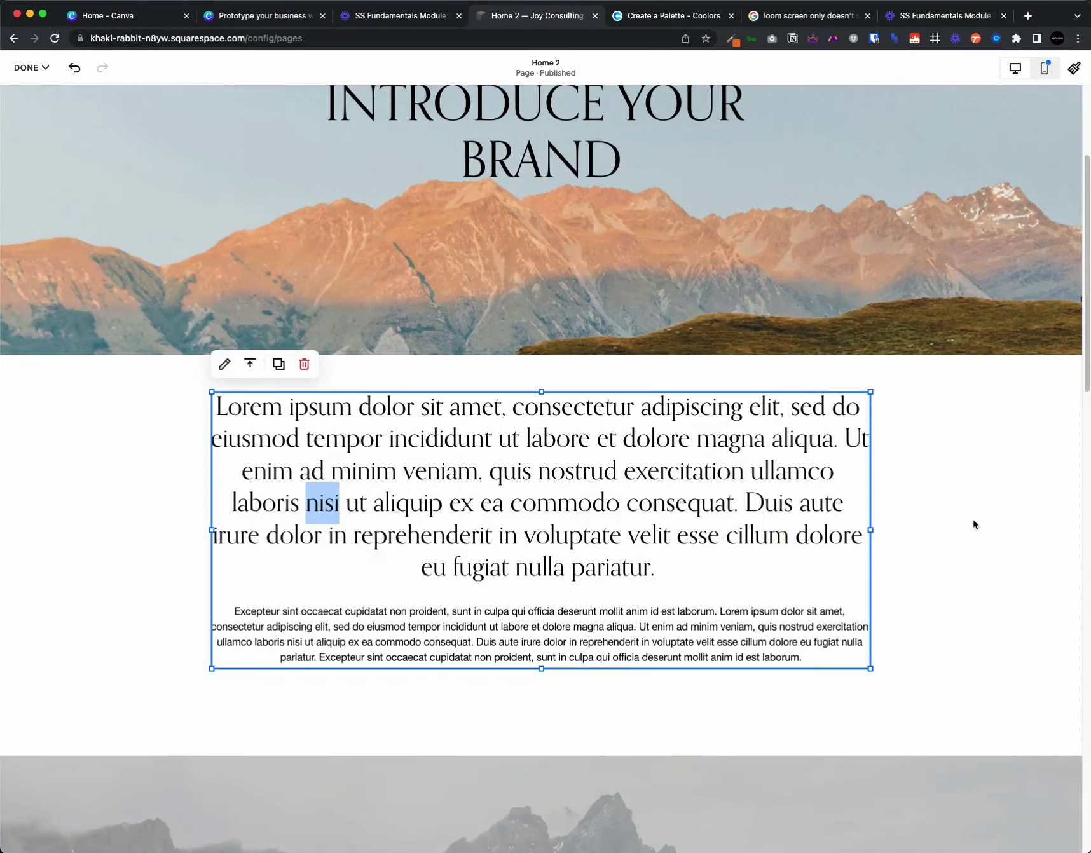
click(973, 527)
scroll(973, 522, up, 4)
scroll(971, 521, down, 2)
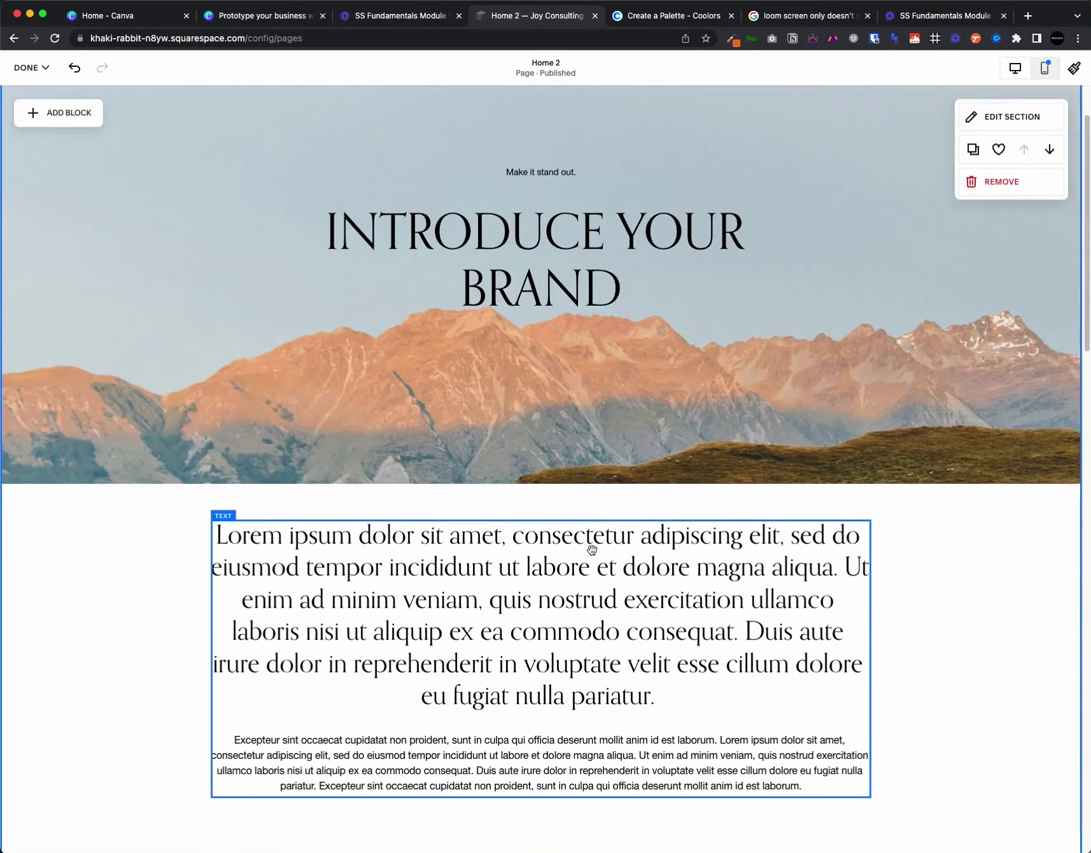
click(591, 547)
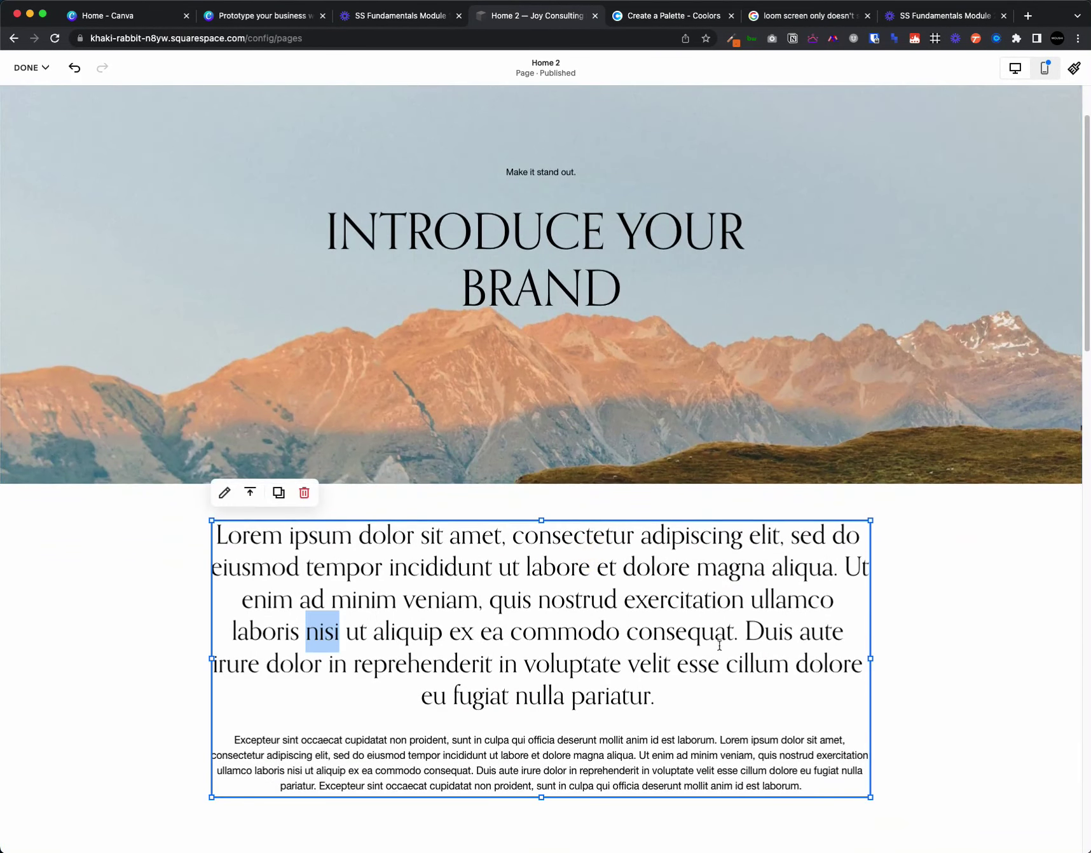
click(1002, 598)
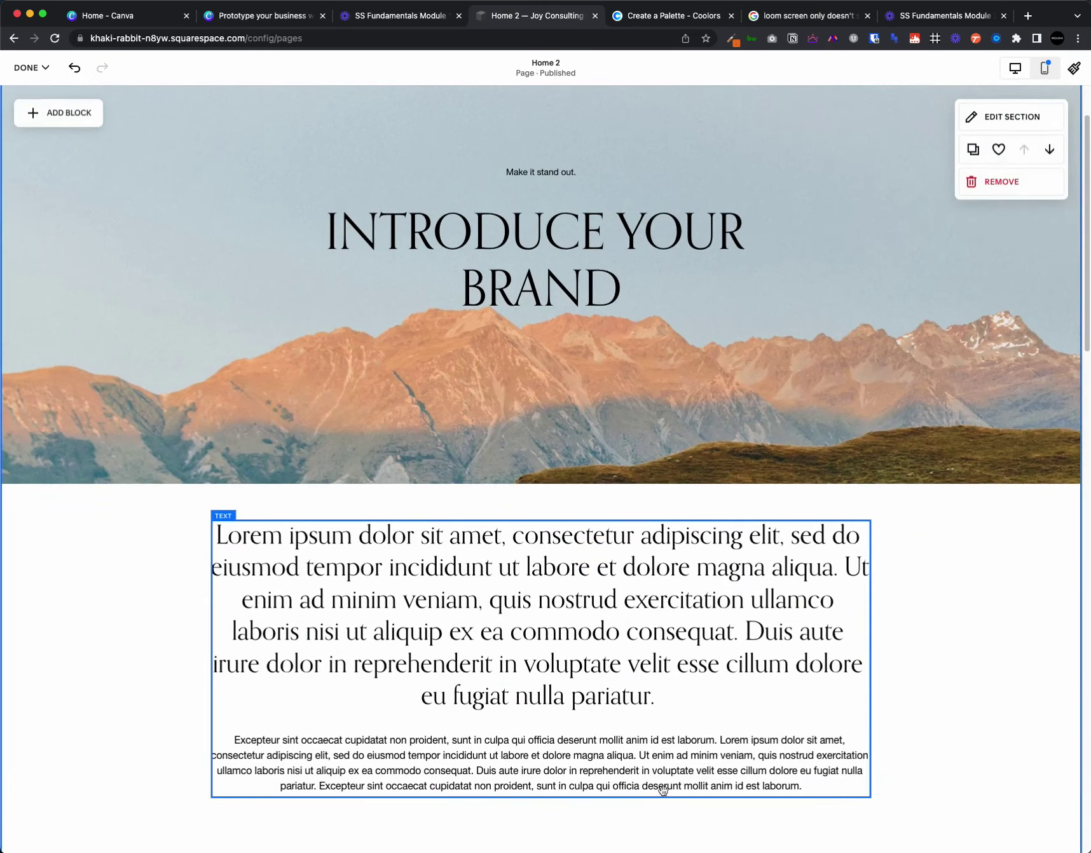
scroll(945, 621, down, 3)
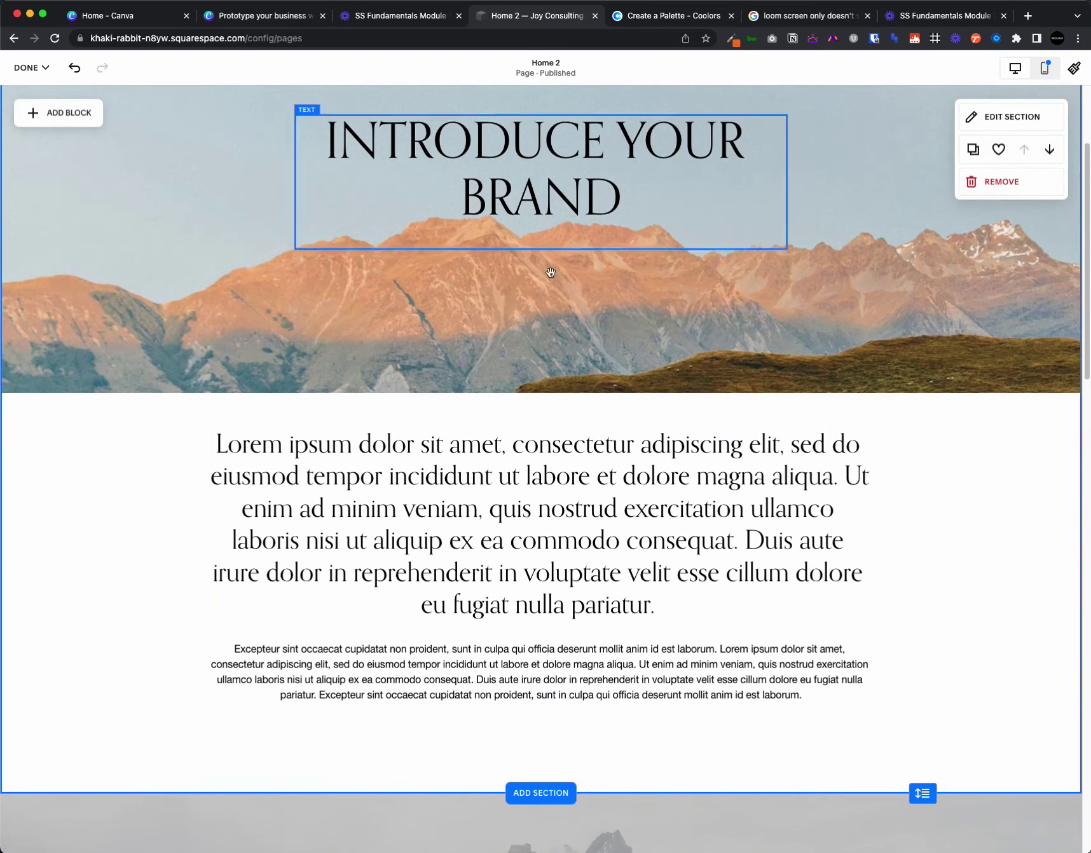
scroll(718, 548, up, 3)
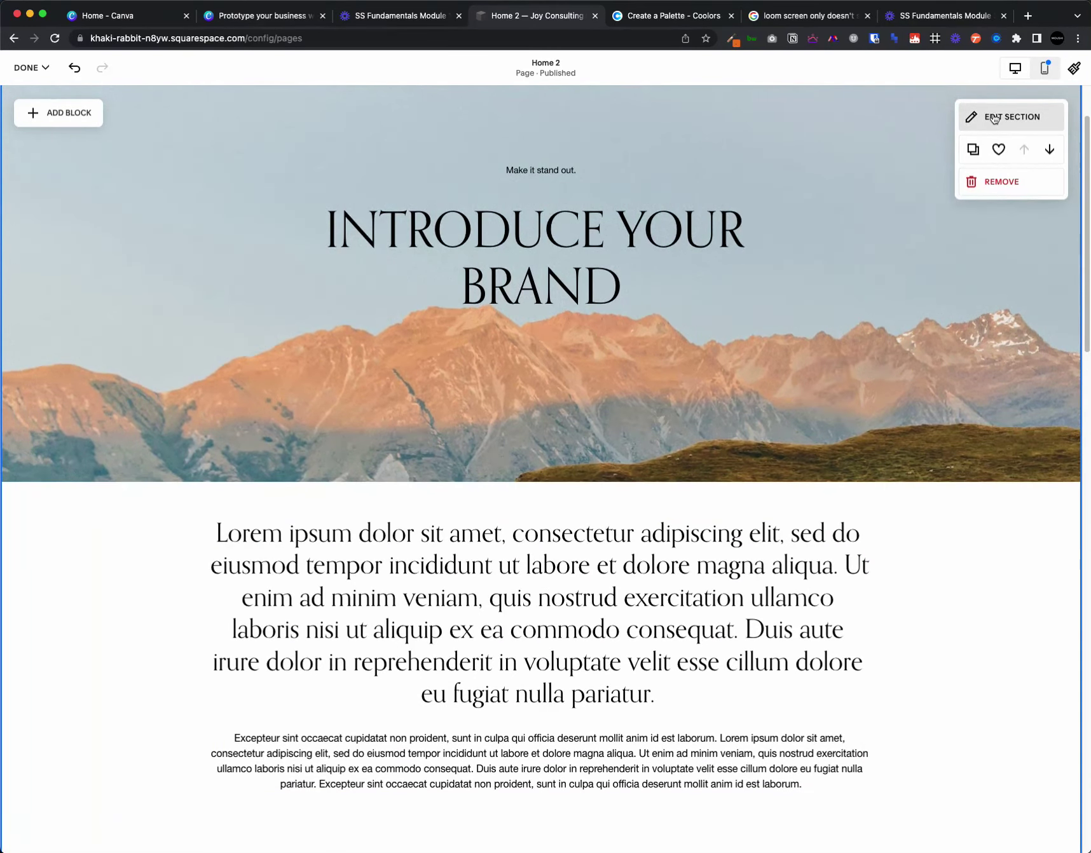
- Apply the Dark 1 colour theme to the lorem text section after previewing Bright 1 and Bright 2
click(995, 119)
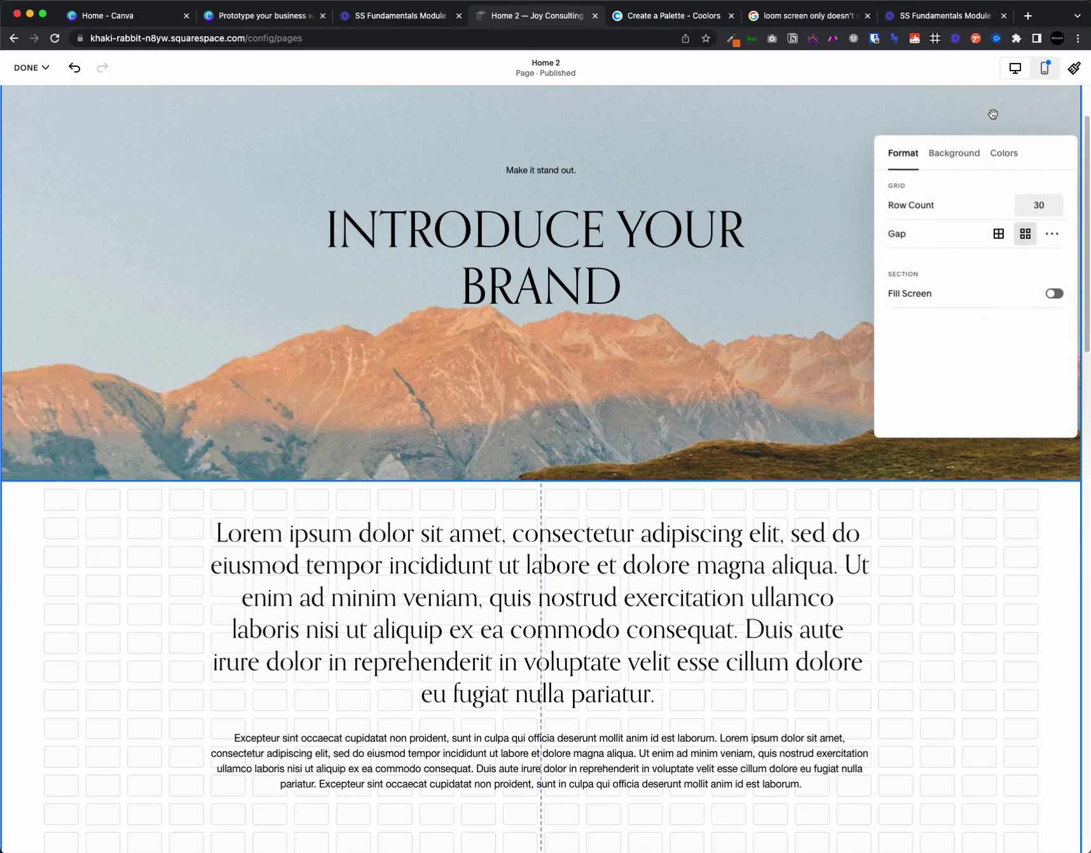
click(958, 159)
click(1002, 157)
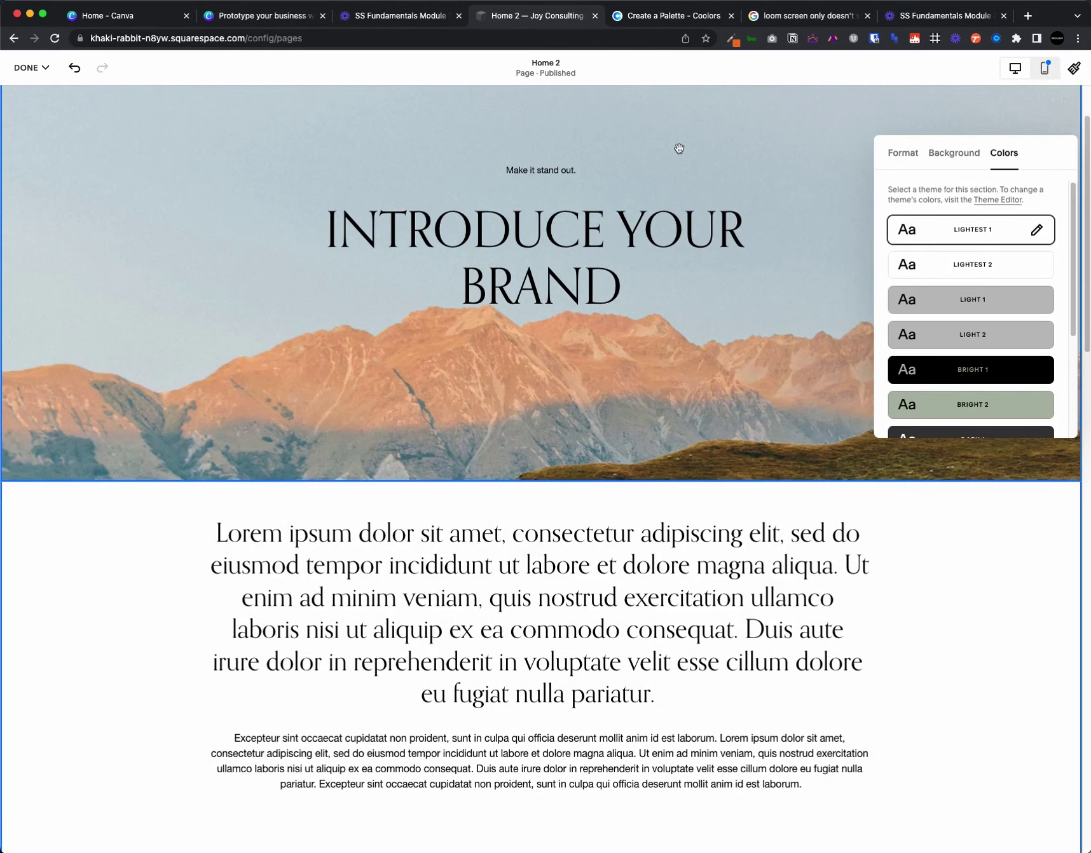
scroll(1001, 267, down, 2)
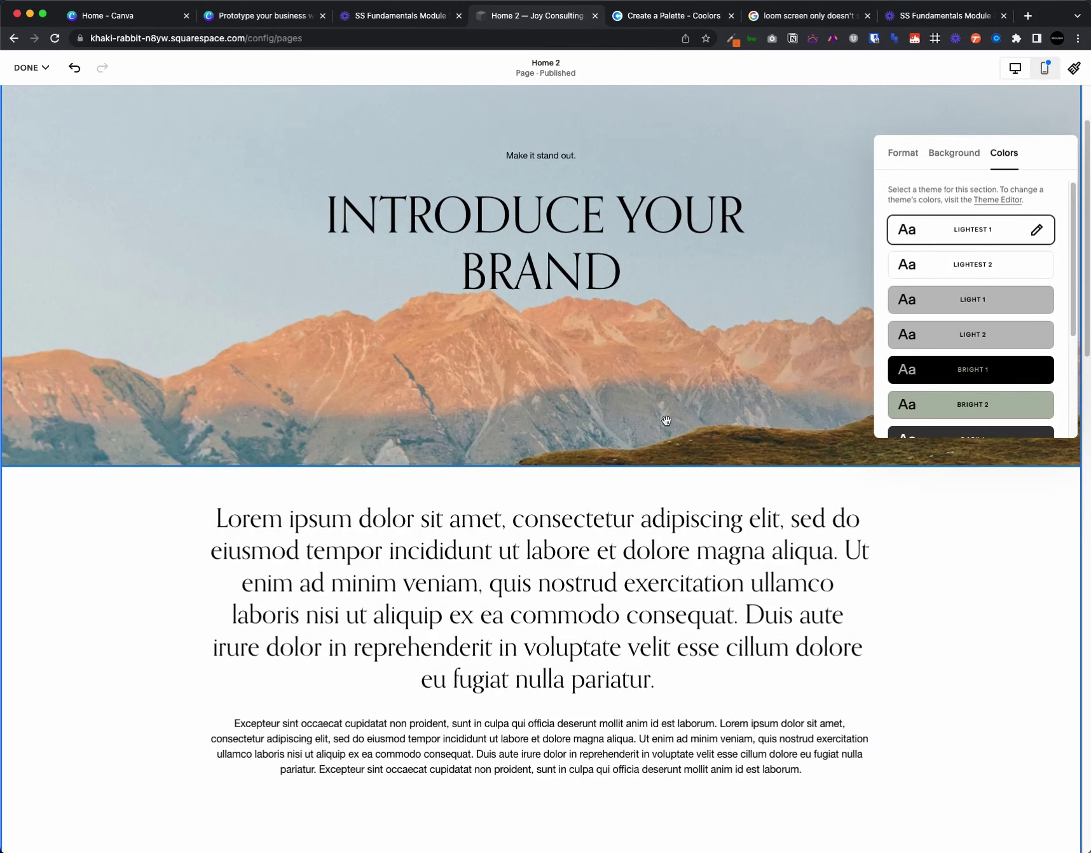
click(1002, 367)
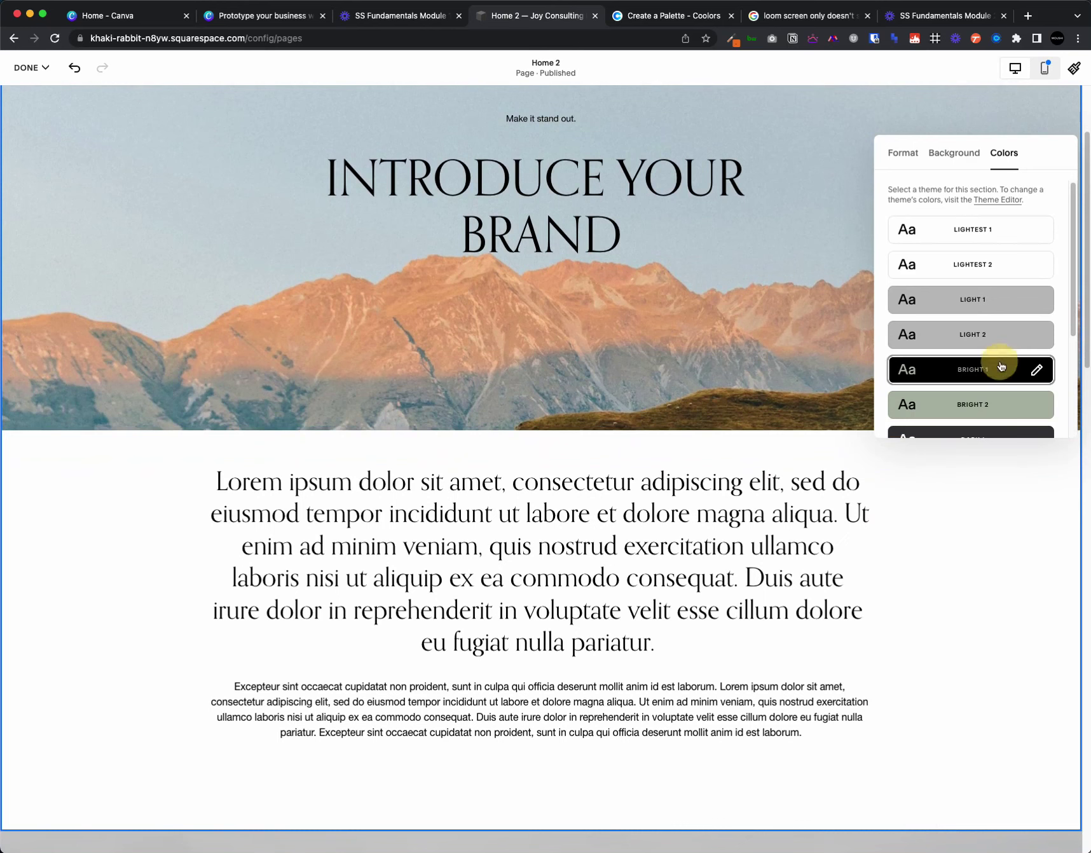
scroll(1001, 366, down, 2)
click(1000, 296)
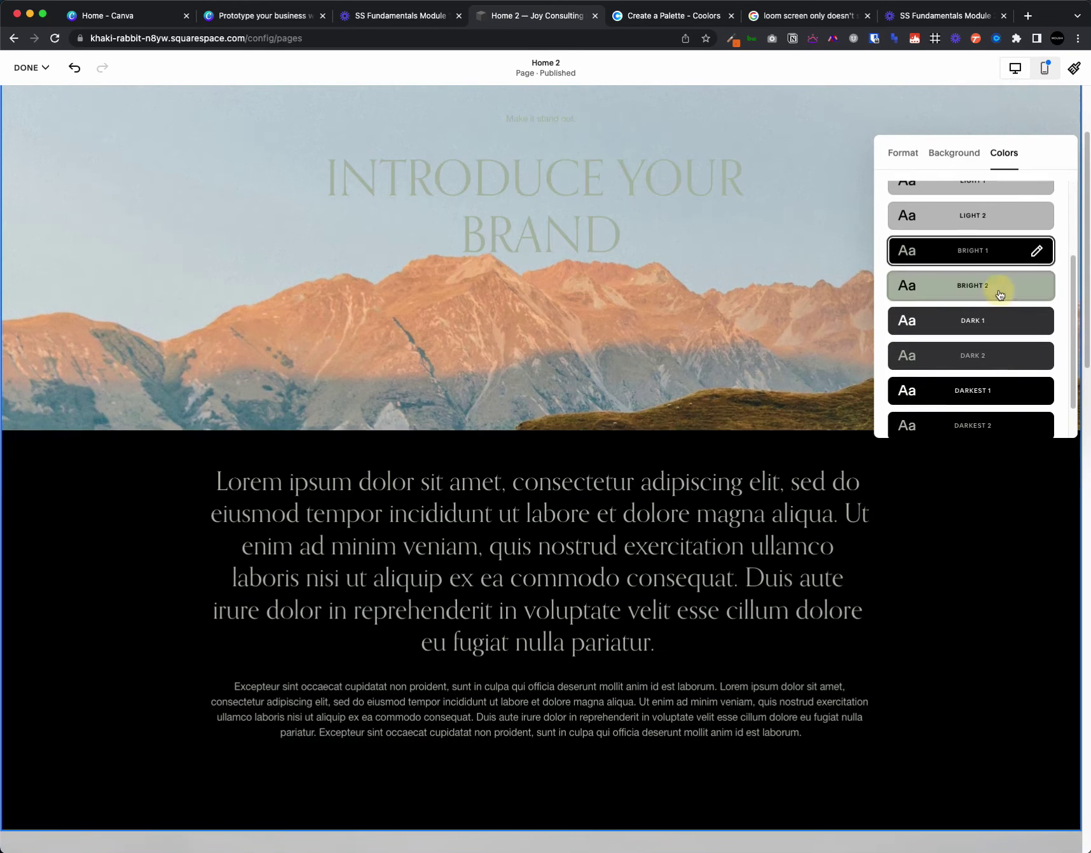
click(997, 328)
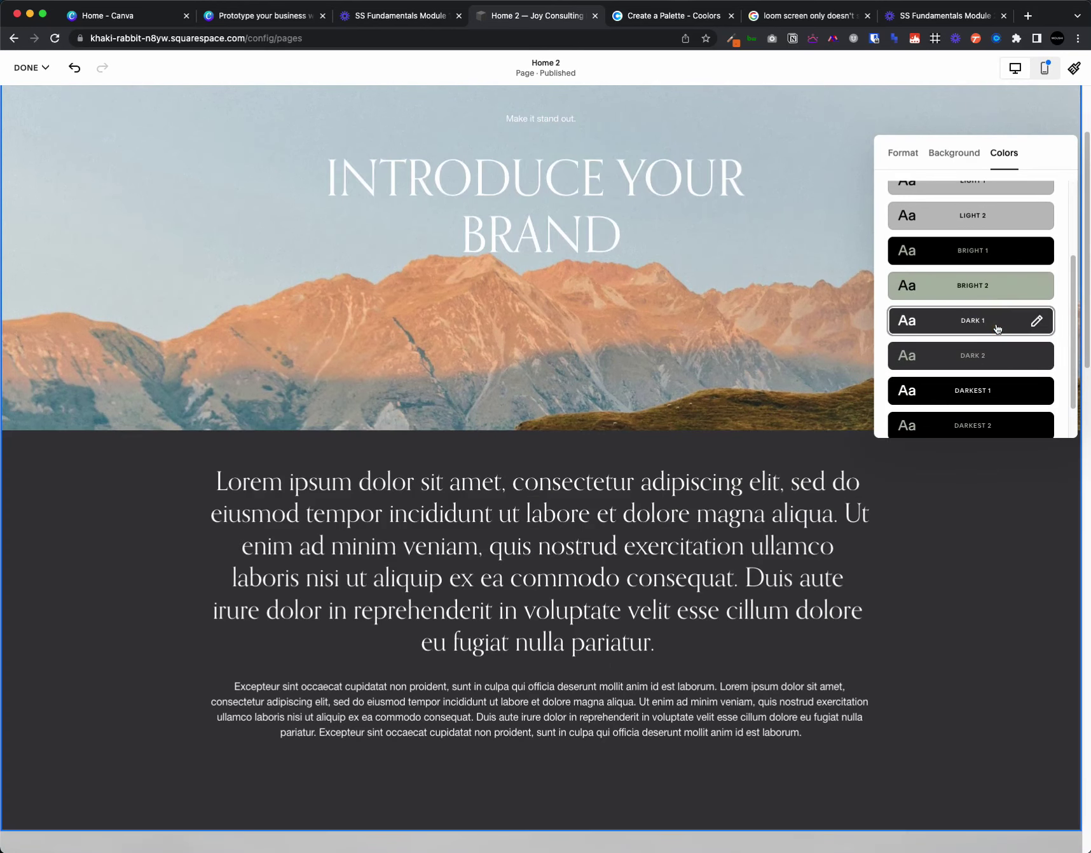
scroll(623, 351, up, 4)
scroll(628, 353, down, 6)
drag(794, 477, 790, 499)
scroll(803, 495, up, 4)
scroll(799, 489, down, 2)
scroll(894, 347, up, 3)
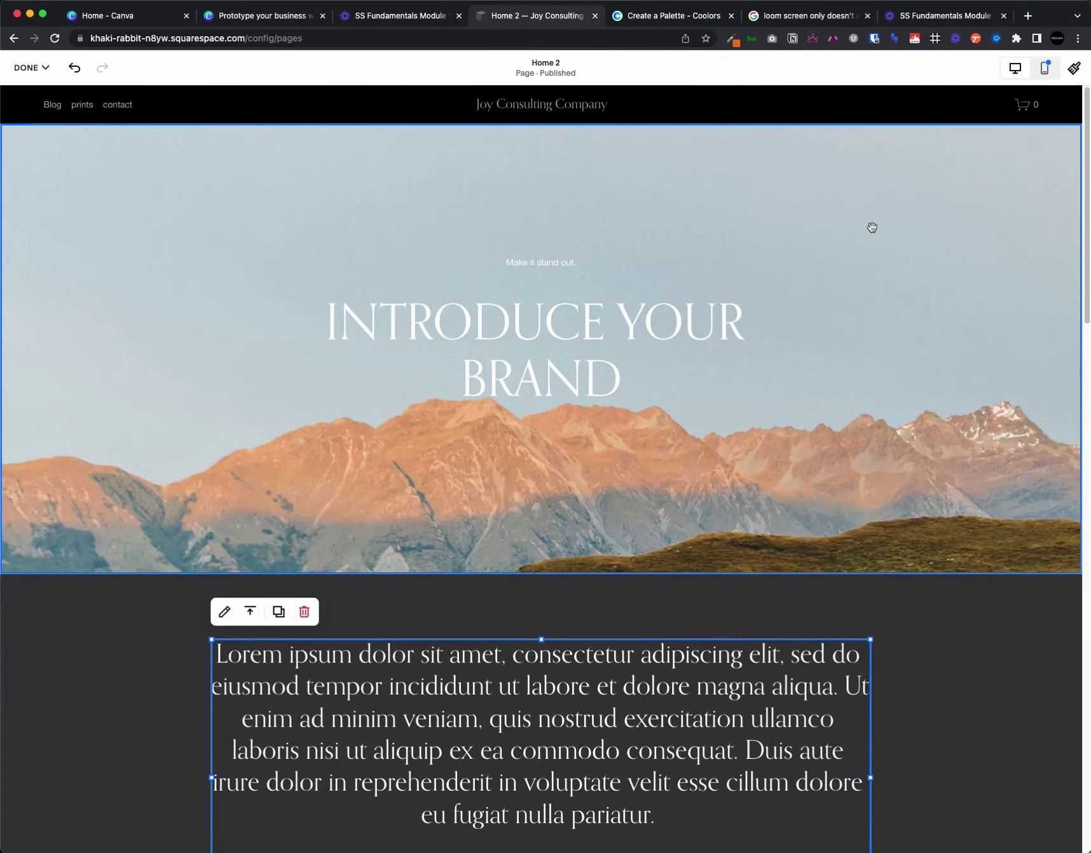
- Move the mountain image lower in the hero and bring it to the front
mouse_move(899, 249)
mouse_down()
mouse_move(879, 346)
mouse_move(890, 251)
mouse_move(879, 342)
mouse_move(880, 246)
mouse_move(877, 357)
mouse_move(891, 710)
mouse_move(893, 248)
mouse_up()
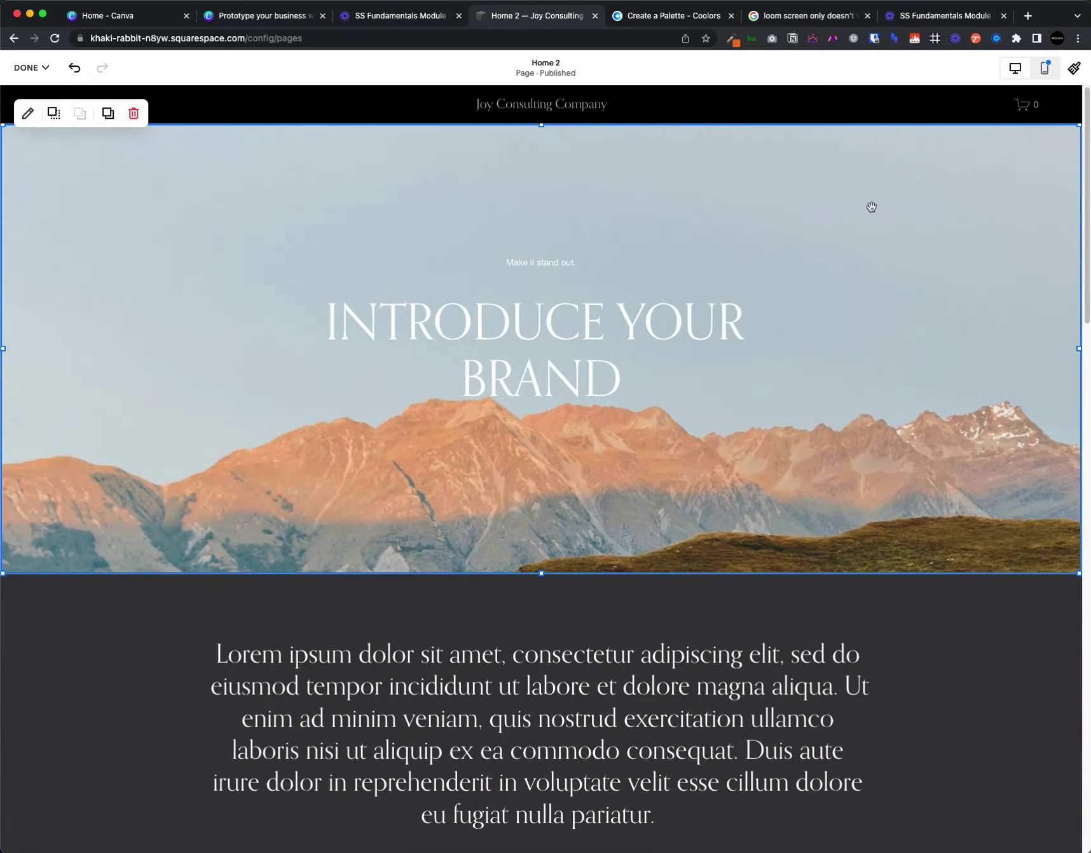
drag(914, 231, 936, 225)
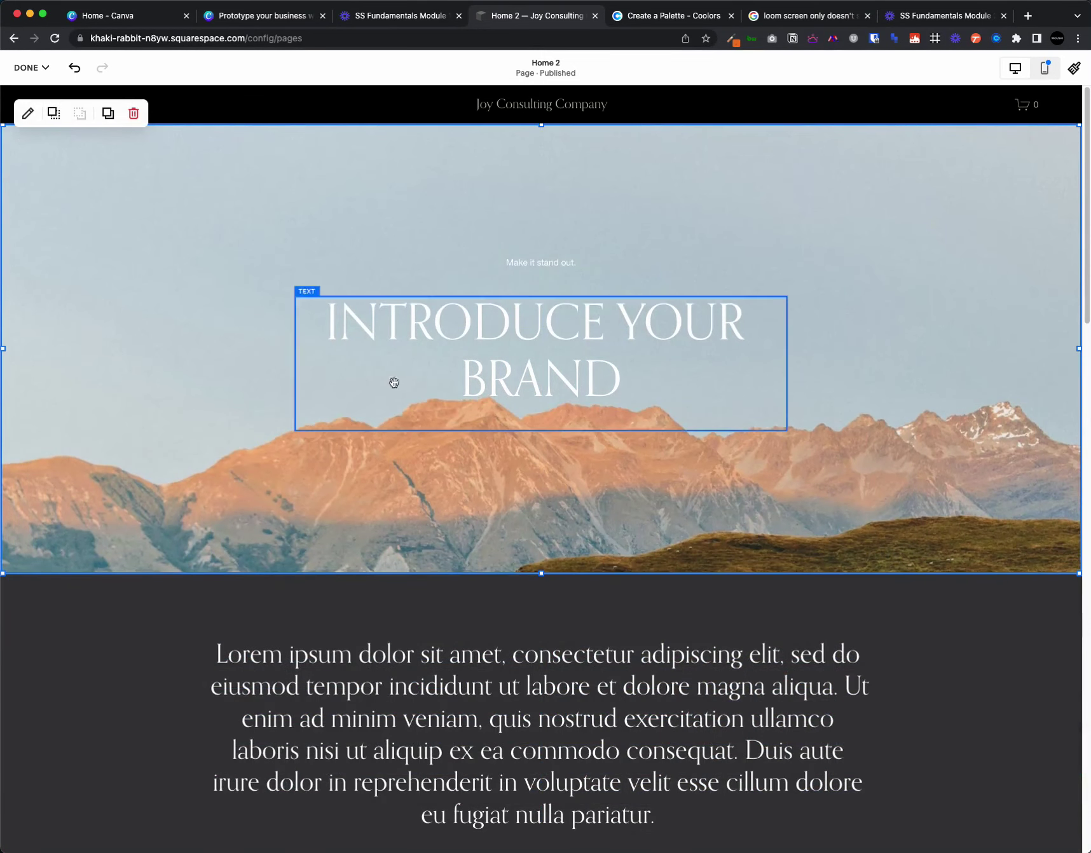
click(54, 116)
click(56, 116)
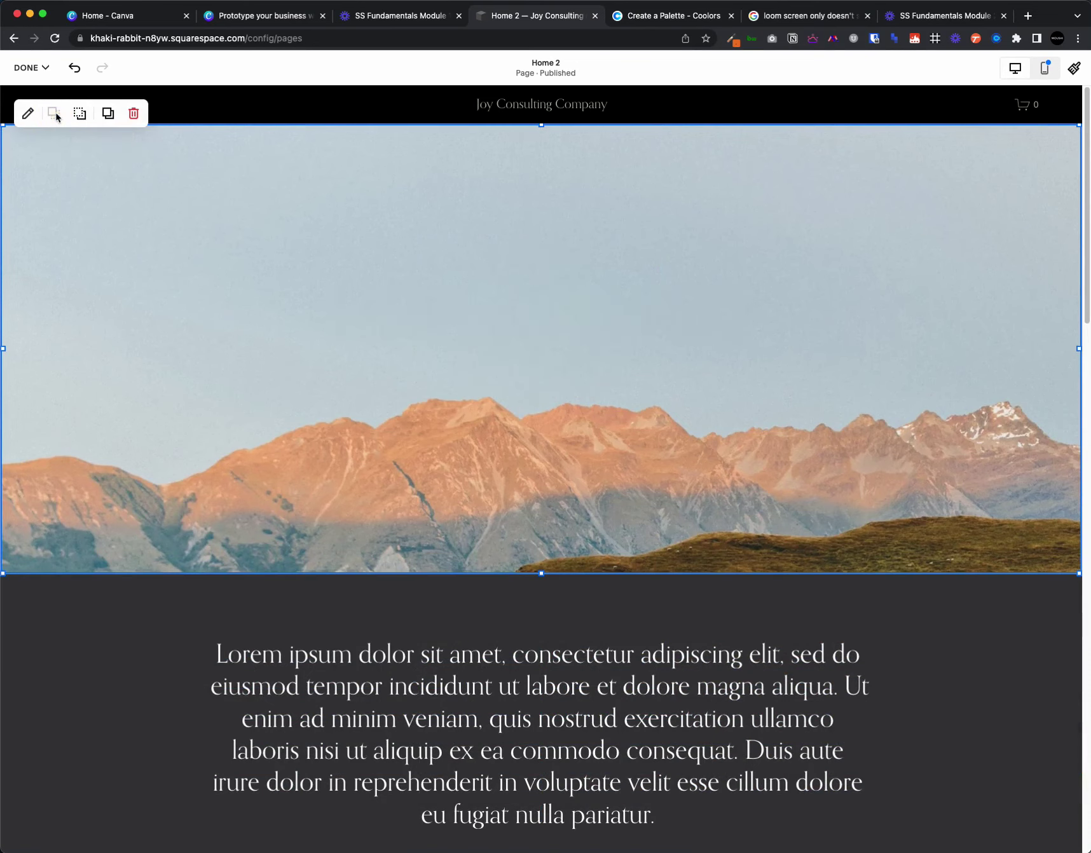
drag(644, 309, 643, 458)
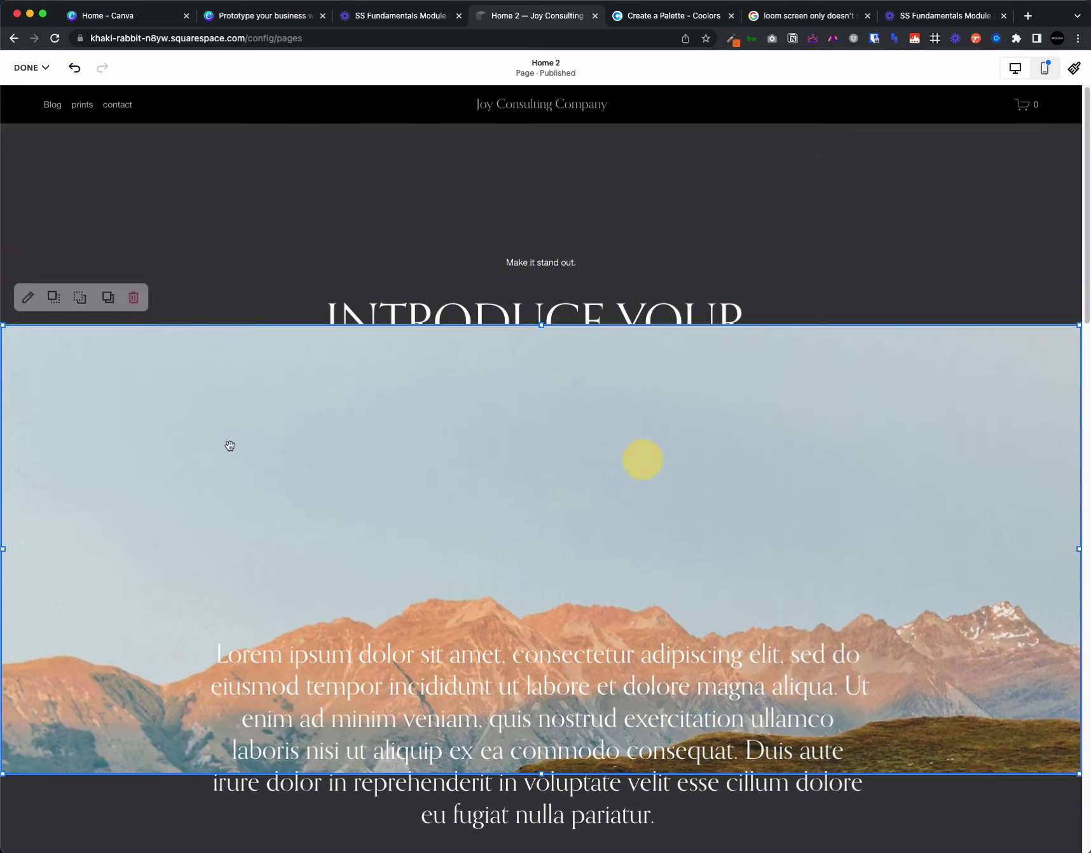
- Shrink the mountain image, send it behind the heading, and place it upper right
drag(11, 326, 587, 268)
drag(812, 480, 774, 394)
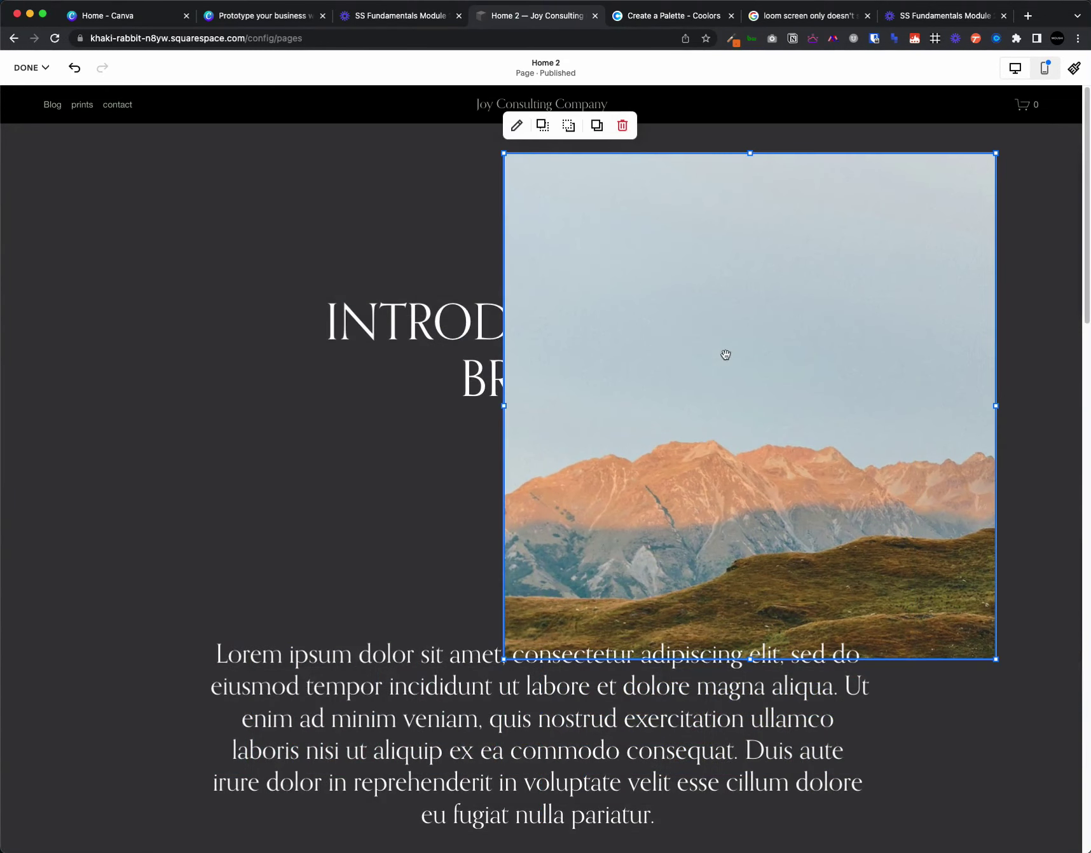
click(569, 127)
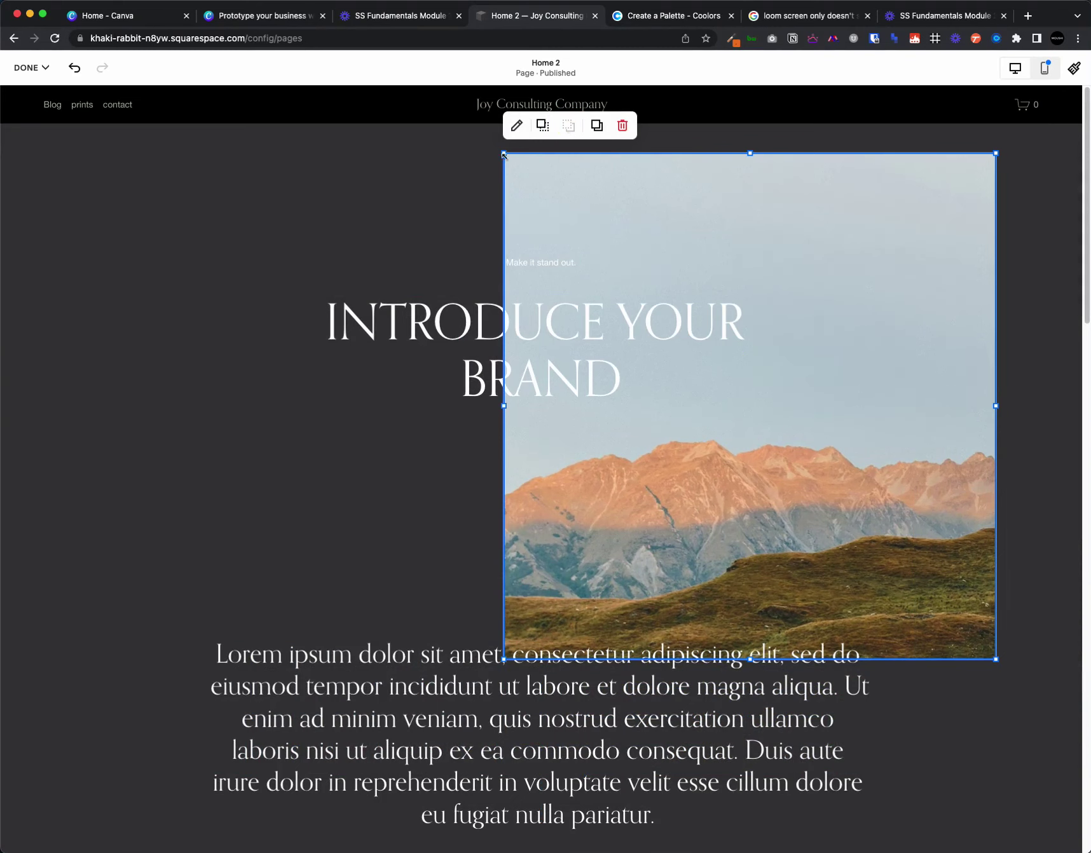
drag(504, 154, 714, 323)
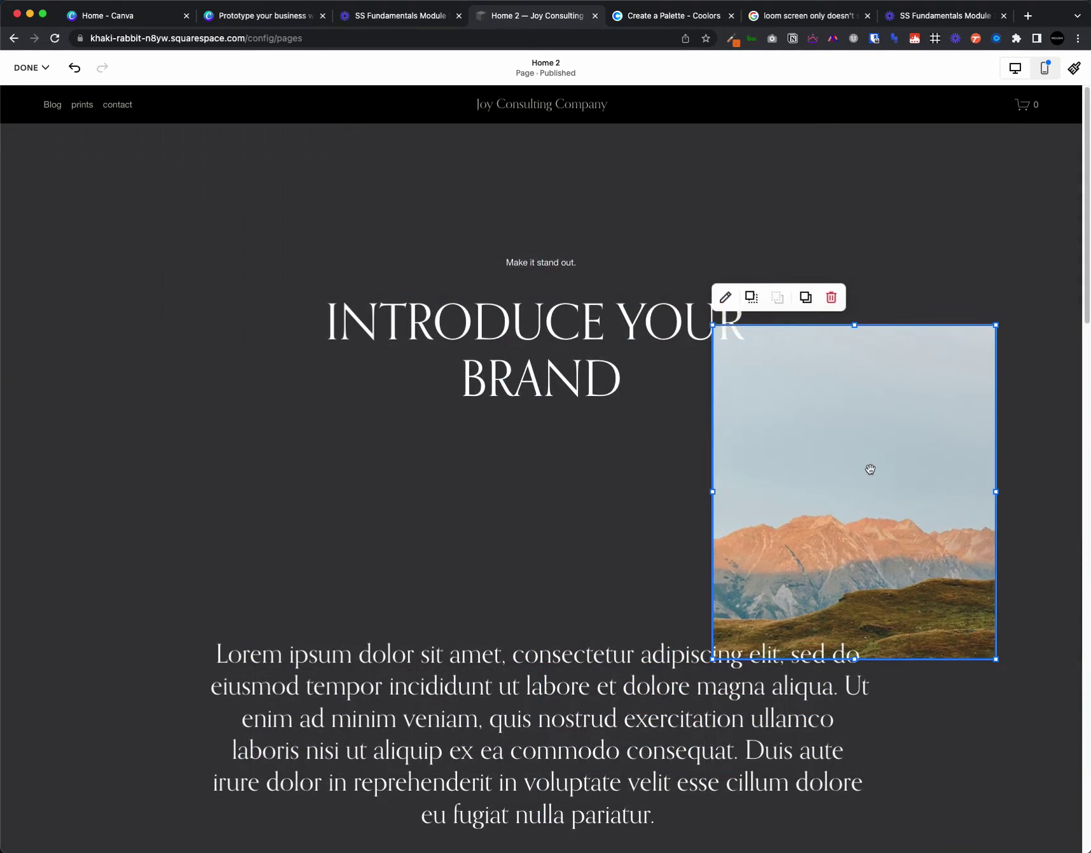
drag(870, 468, 216, 560)
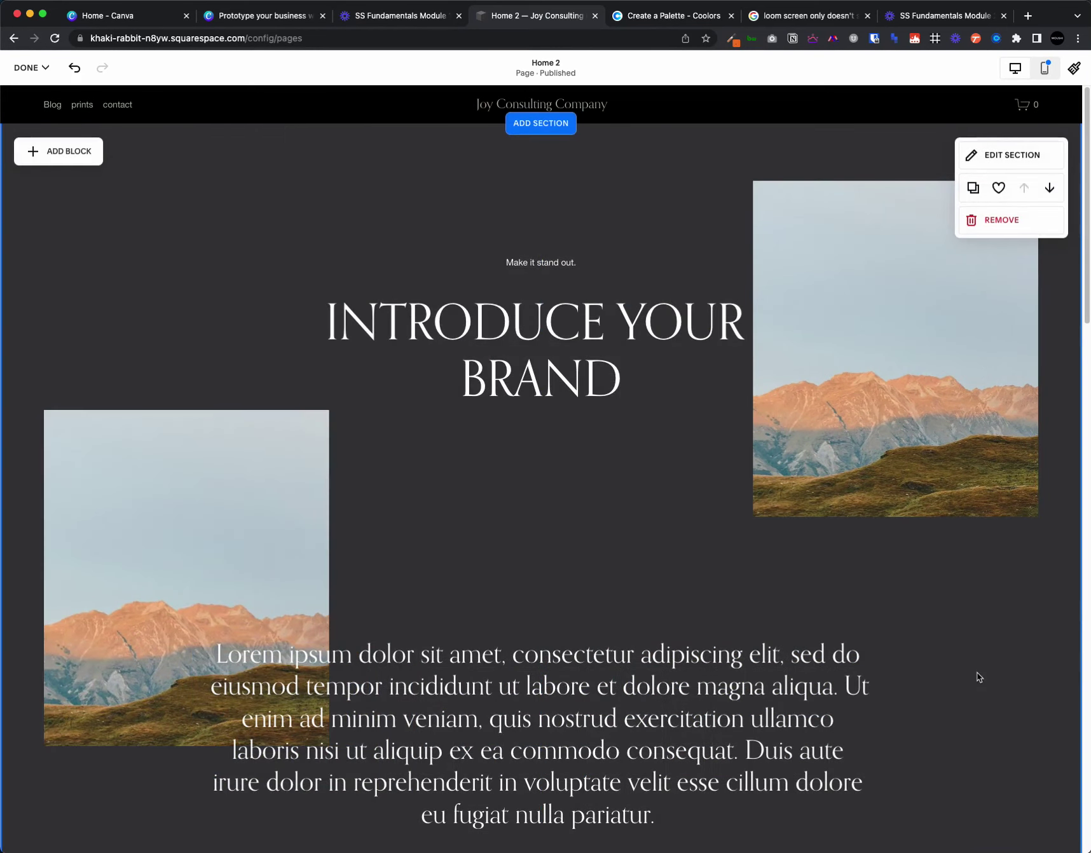
- Give the hero section the black Darkest 1 colour theme
scroll(977, 685, down, 5)
scroll(977, 685, up, 5)
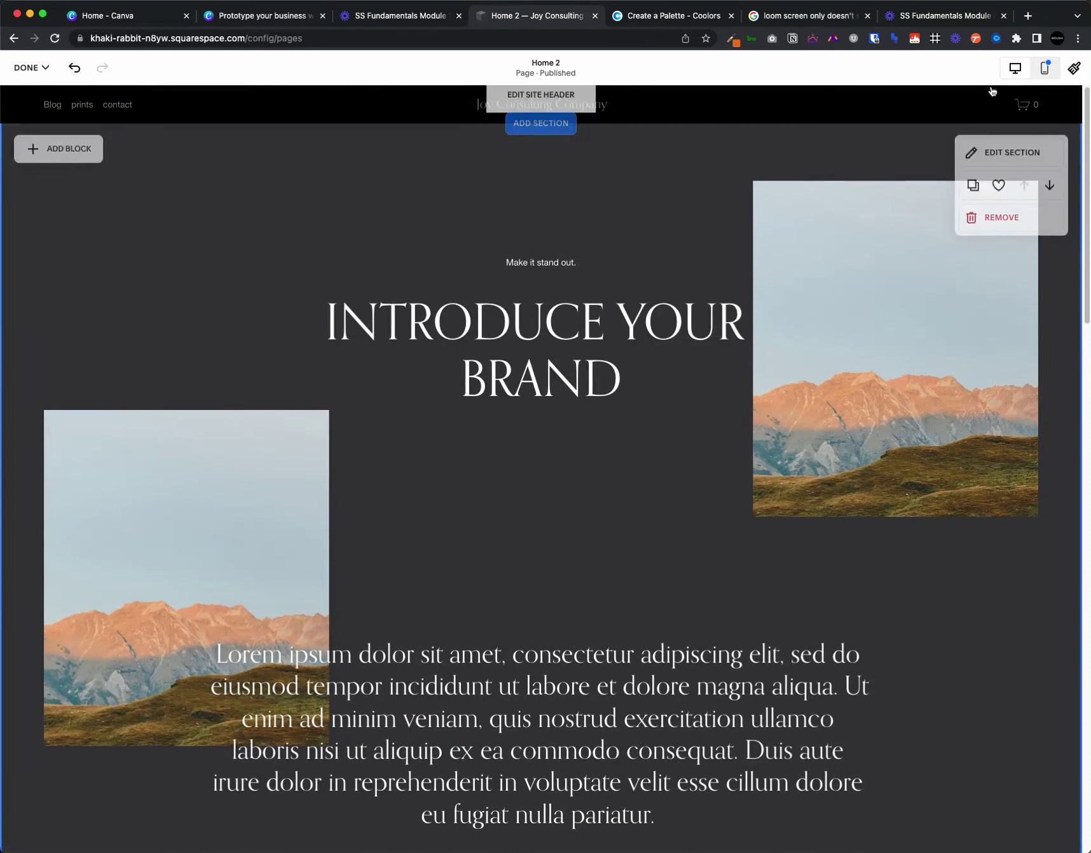
click(1011, 156)
click(1004, 191)
scroll(1019, 281, down, 2)
scroll(1019, 281, down, 3)
click(1006, 388)
- Save the page changes and close the editor
scroll(1004, 385, up, 5)
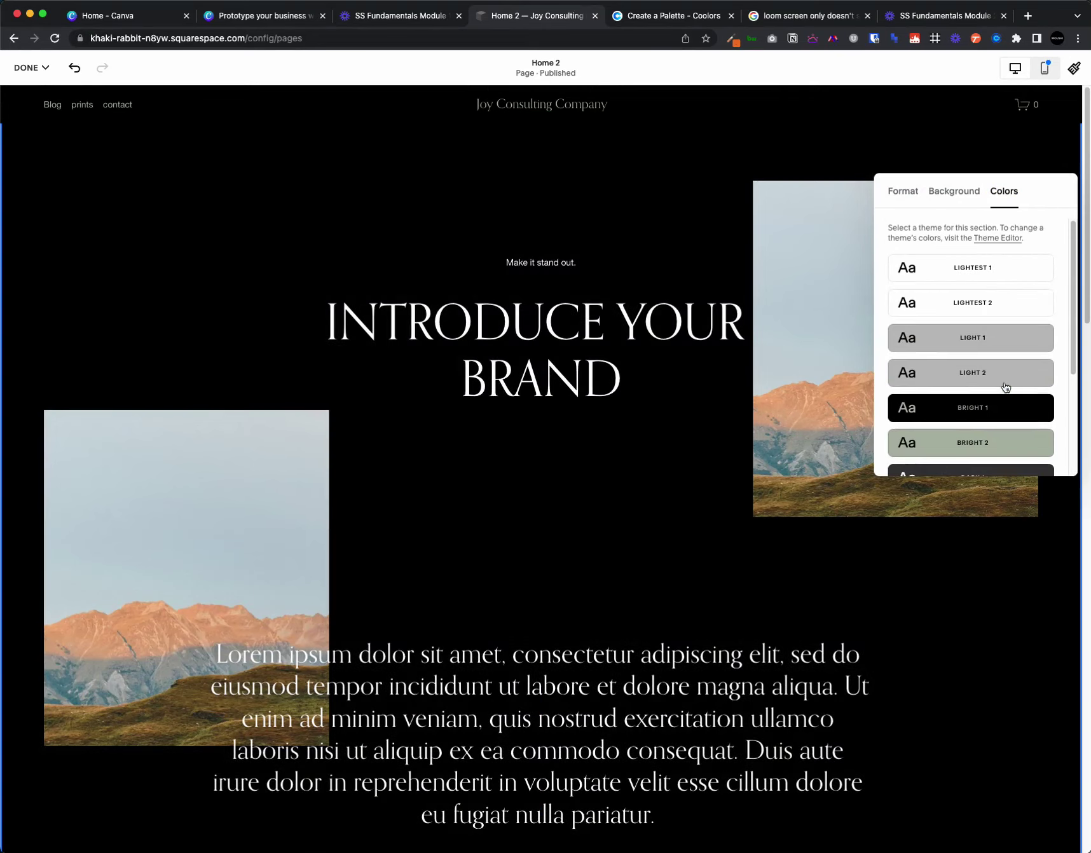
scroll(543, 471, down, 10)
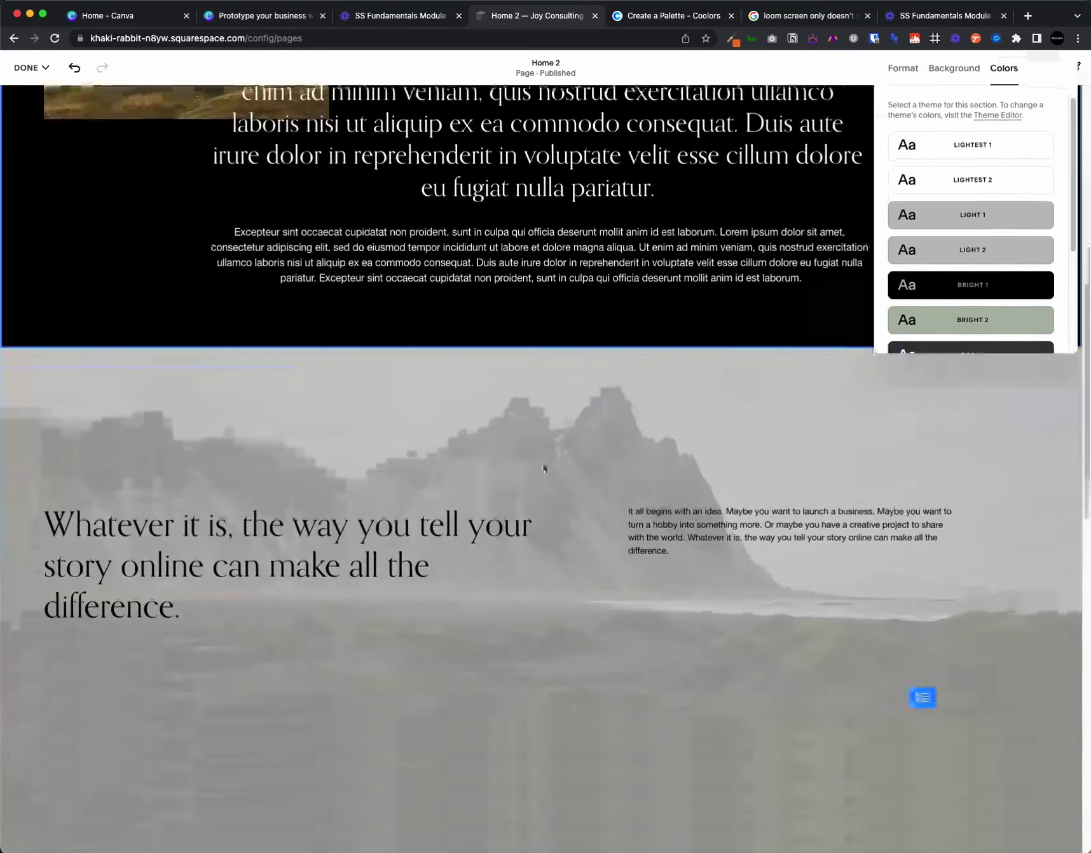
scroll(543, 468, up, 10)
click(31, 68)
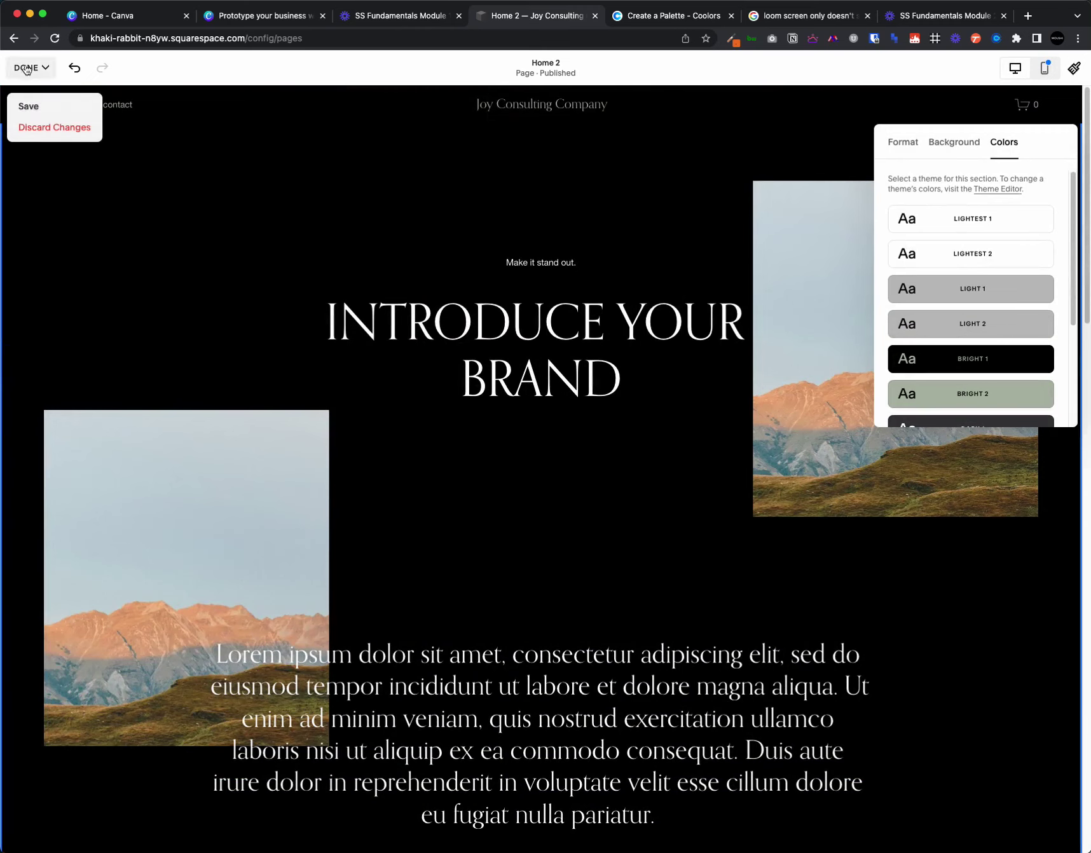
click(30, 104)
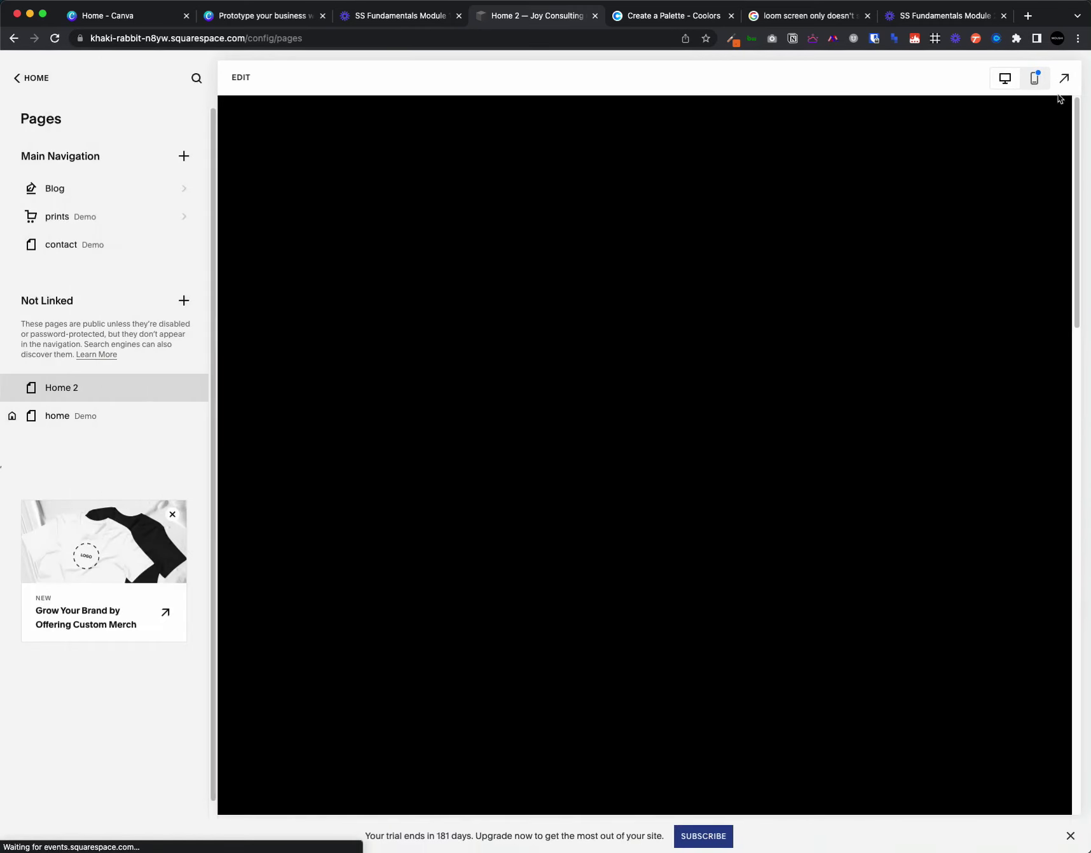
- Scroll through the saved Home 2 page and reopen it in the page editor
scroll(477, 473, down, 8)
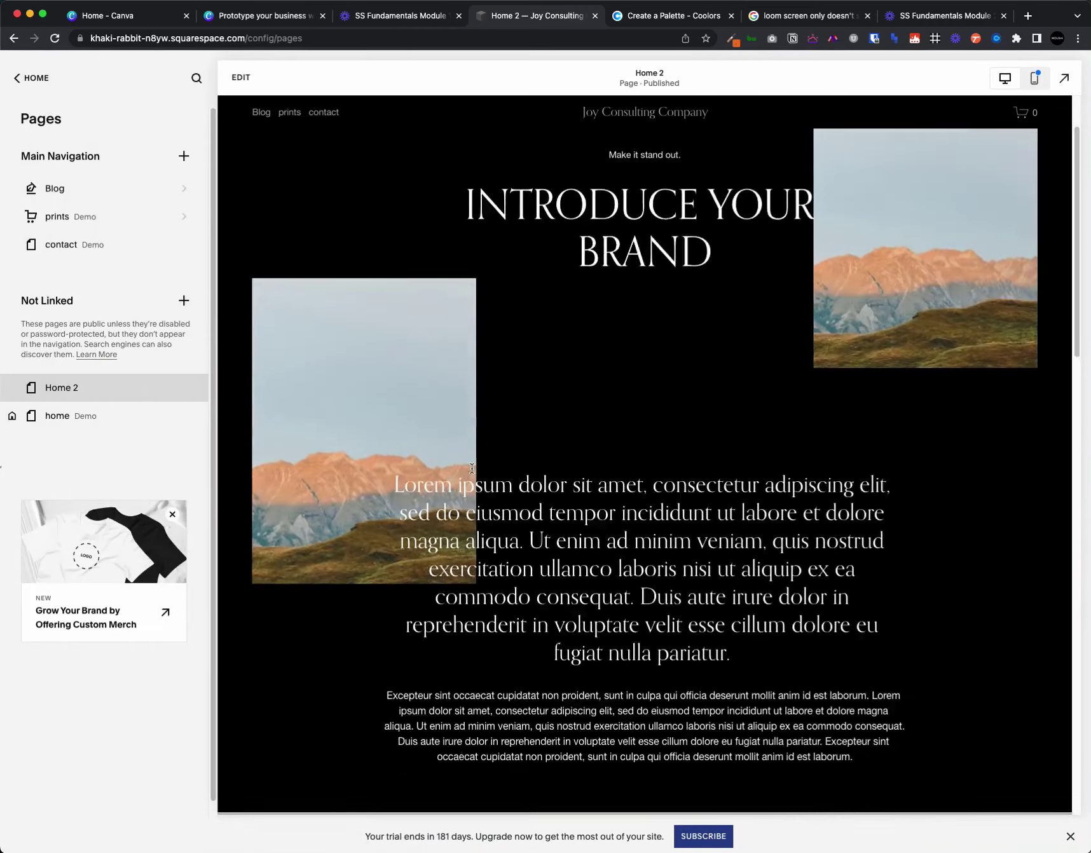
scroll(675, 399, up, 8)
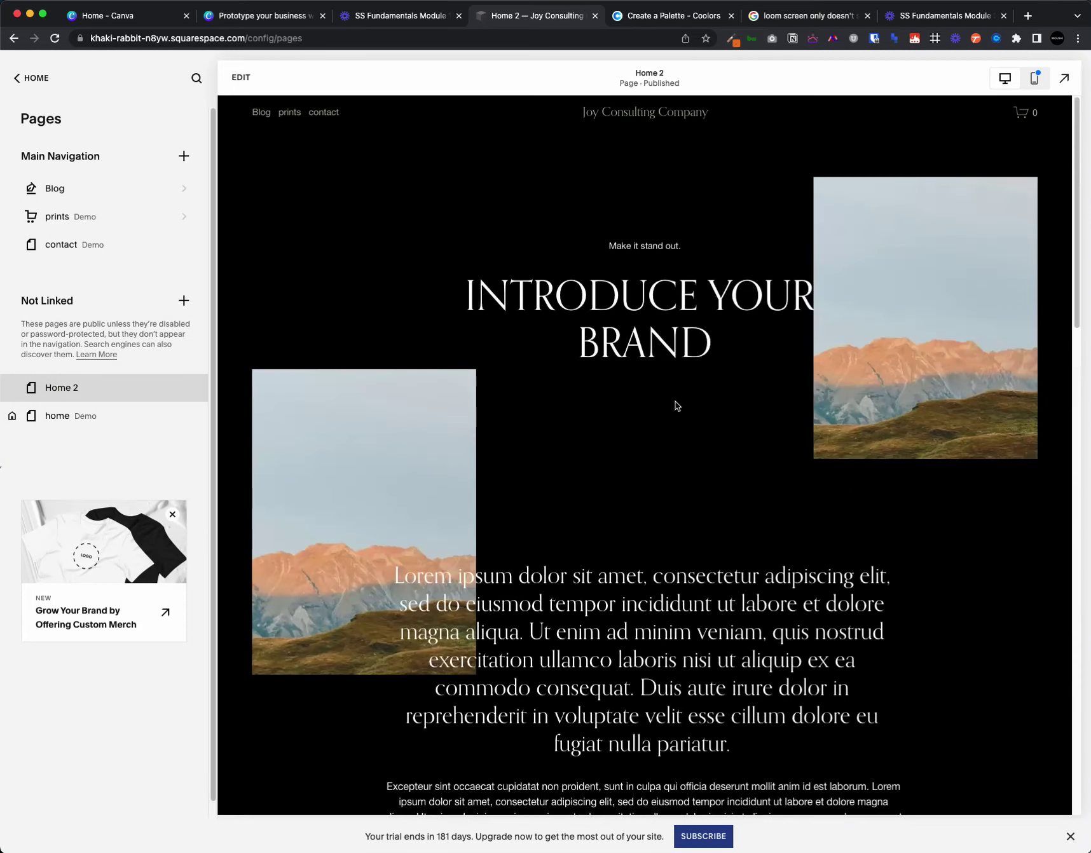
click(240, 77)
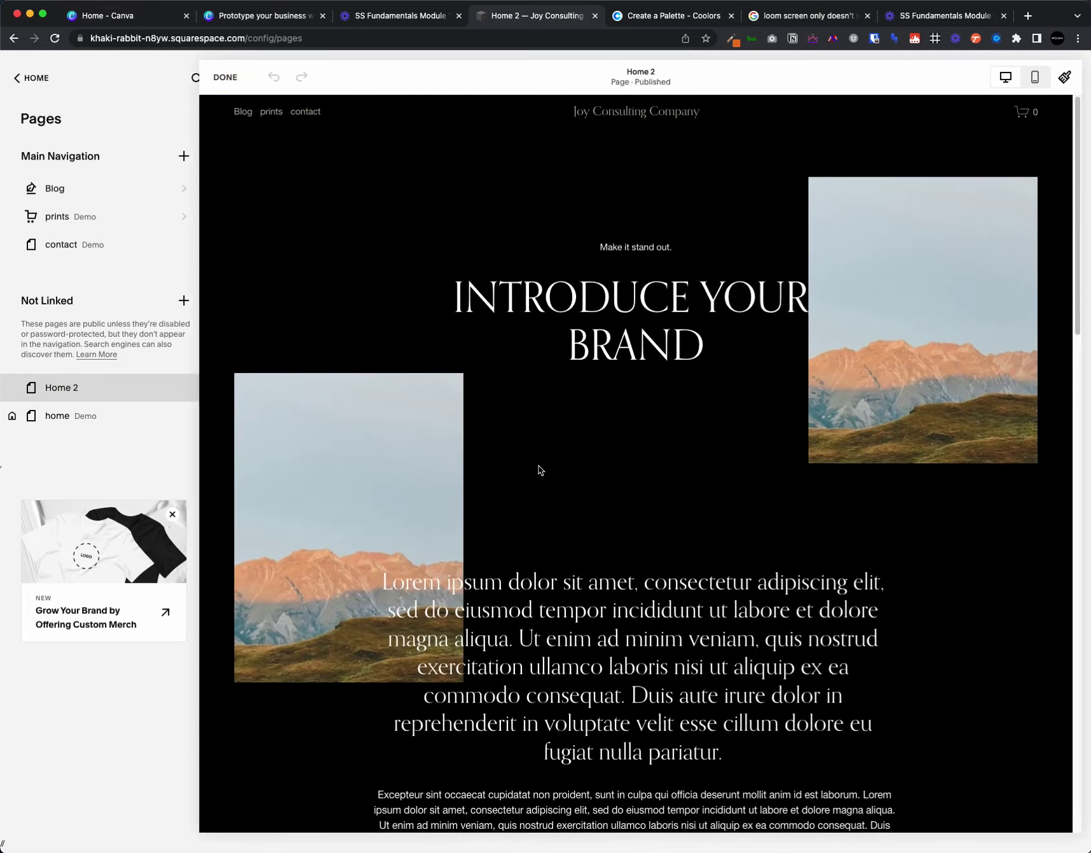
scroll(604, 507, down, 7)
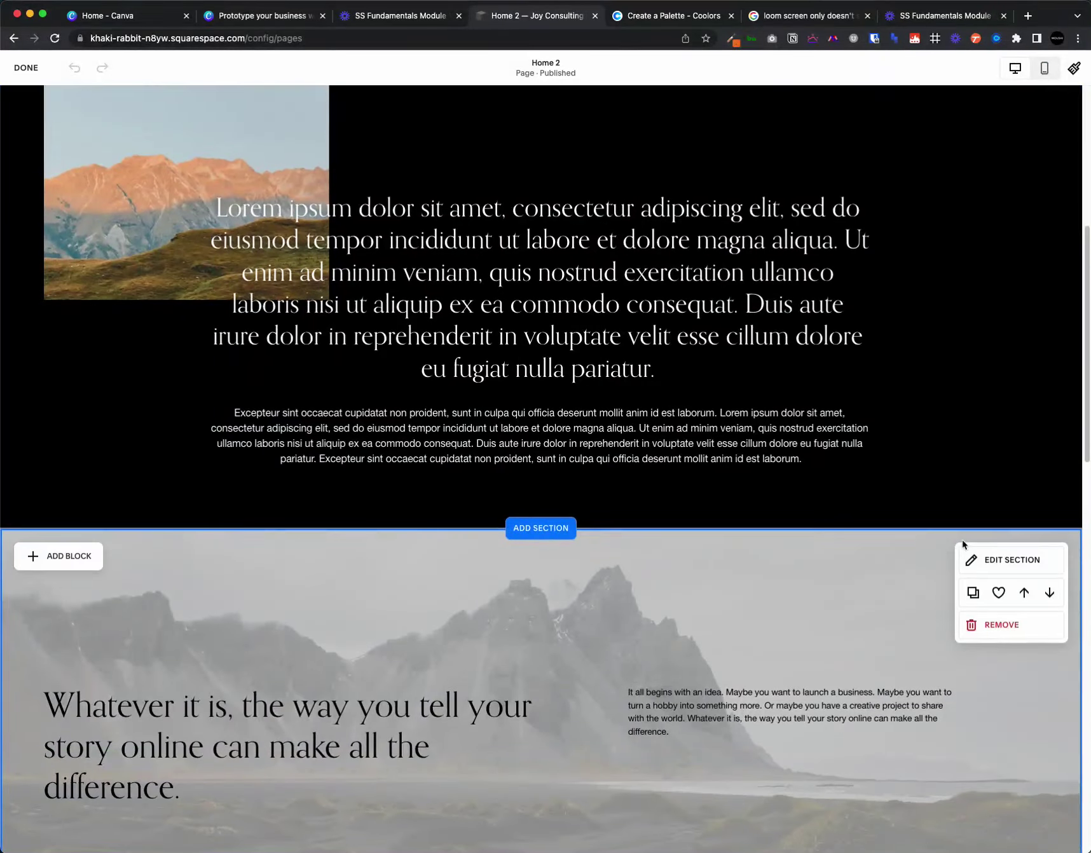
- Drag the hero paragraph block higher within the hero section
scroll(963, 542, up, 7)
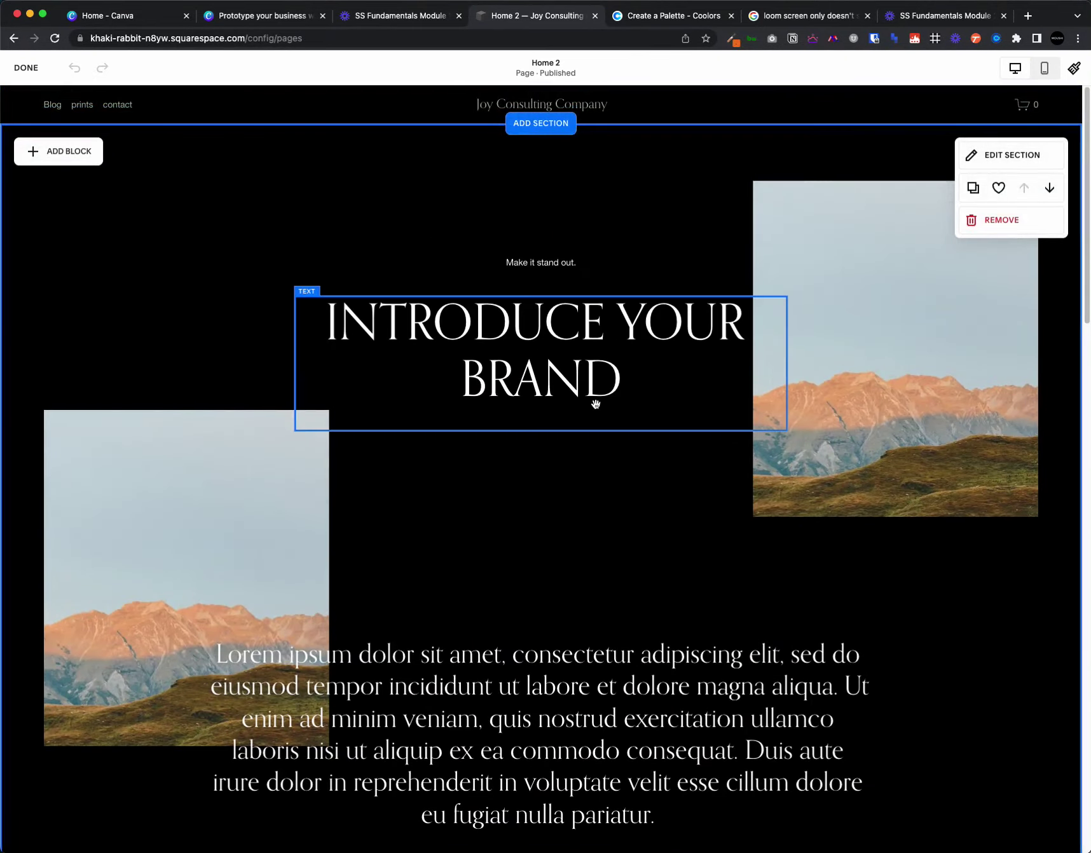
drag(517, 731, 509, 607)
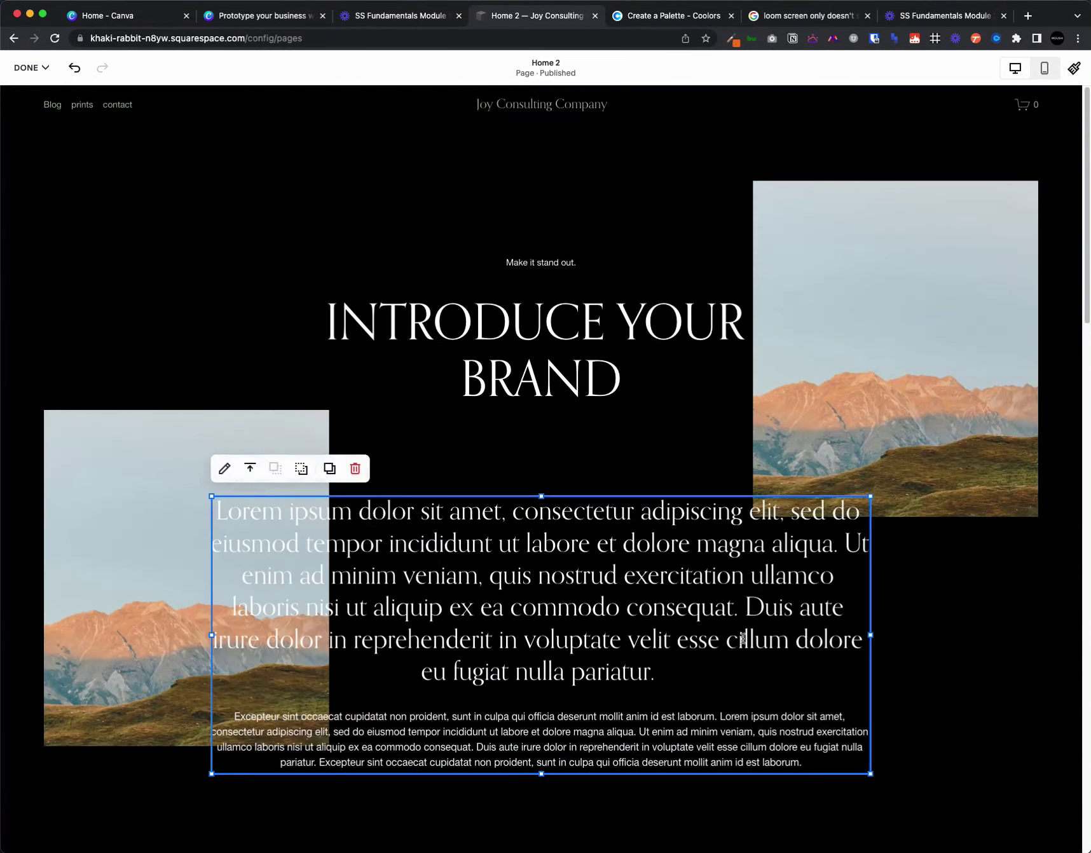
click(1006, 633)
scroll(818, 802, down, 4)
scroll(817, 802, down, 3)
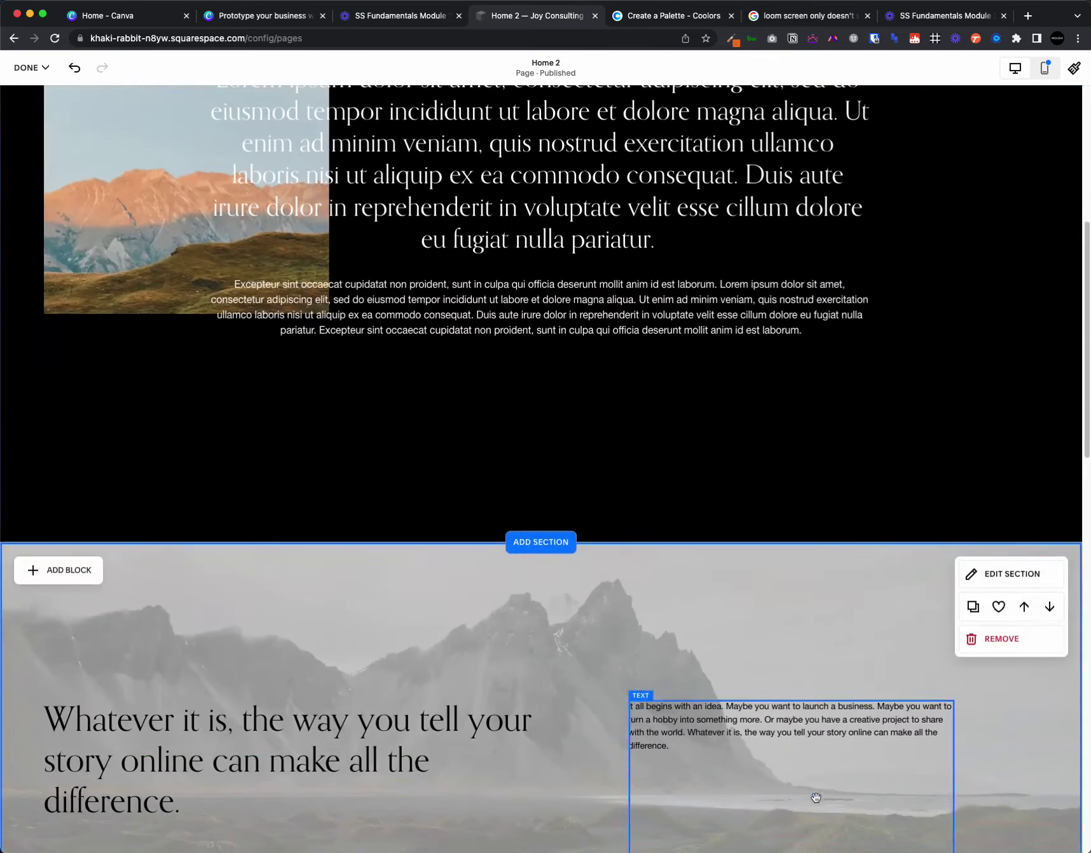
- Insert a blank section below the hero and give it the white Lightest 1 theme
click(541, 547)
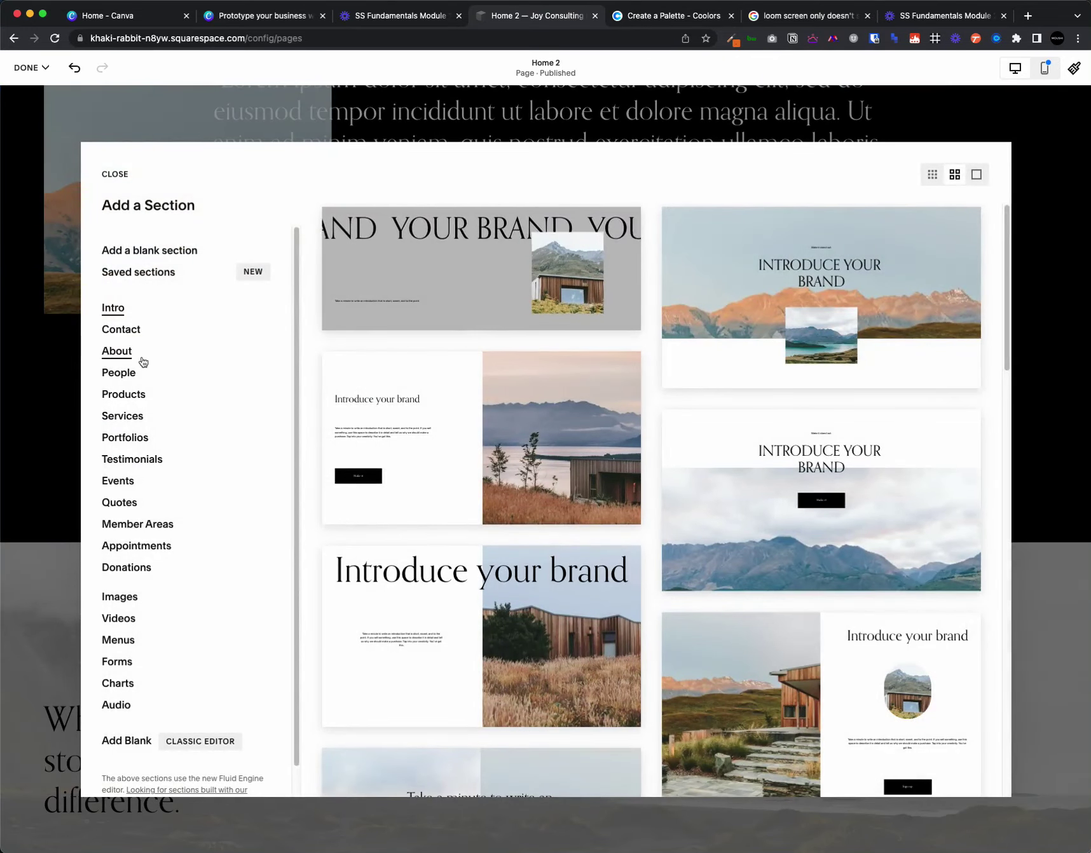
click(501, 316)
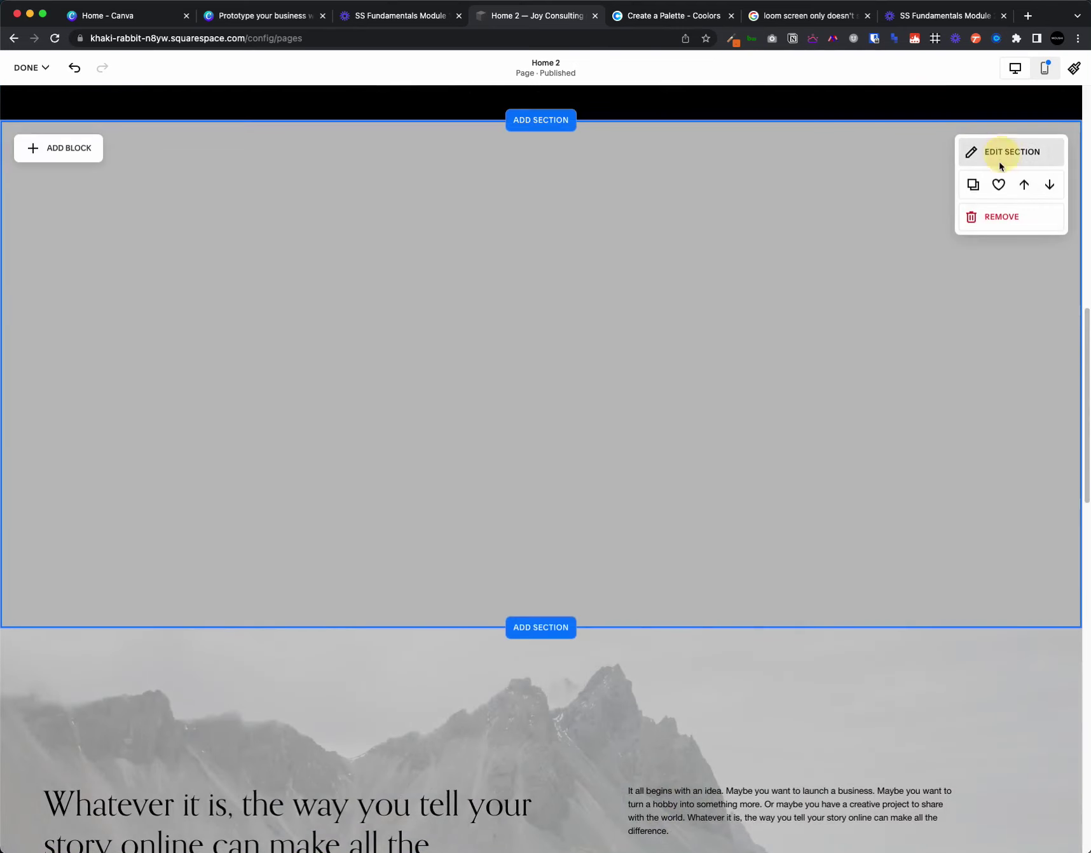
click(1002, 153)
click(995, 210)
click(944, 293)
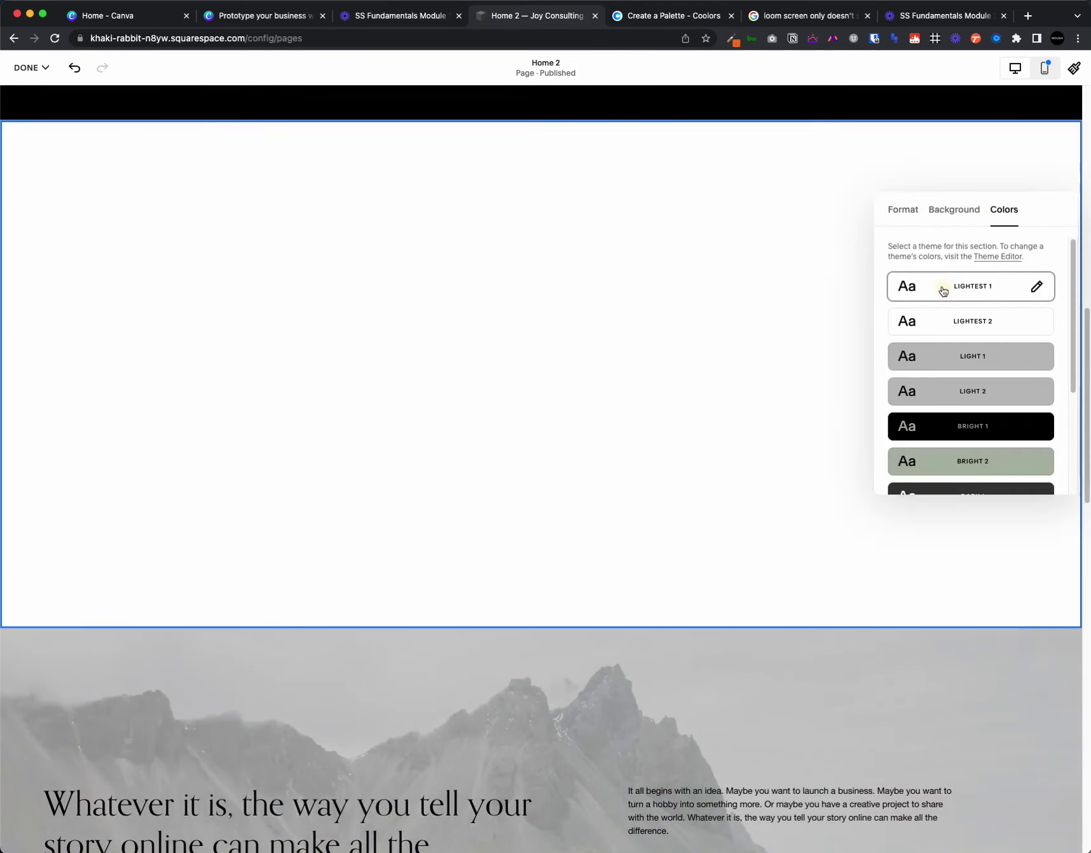
click(667, 254)
- Set the new white section's format height to S
scroll(918, 614, up, 2)
drag(921, 590, 906, 521)
scroll(660, 663, up, 3)
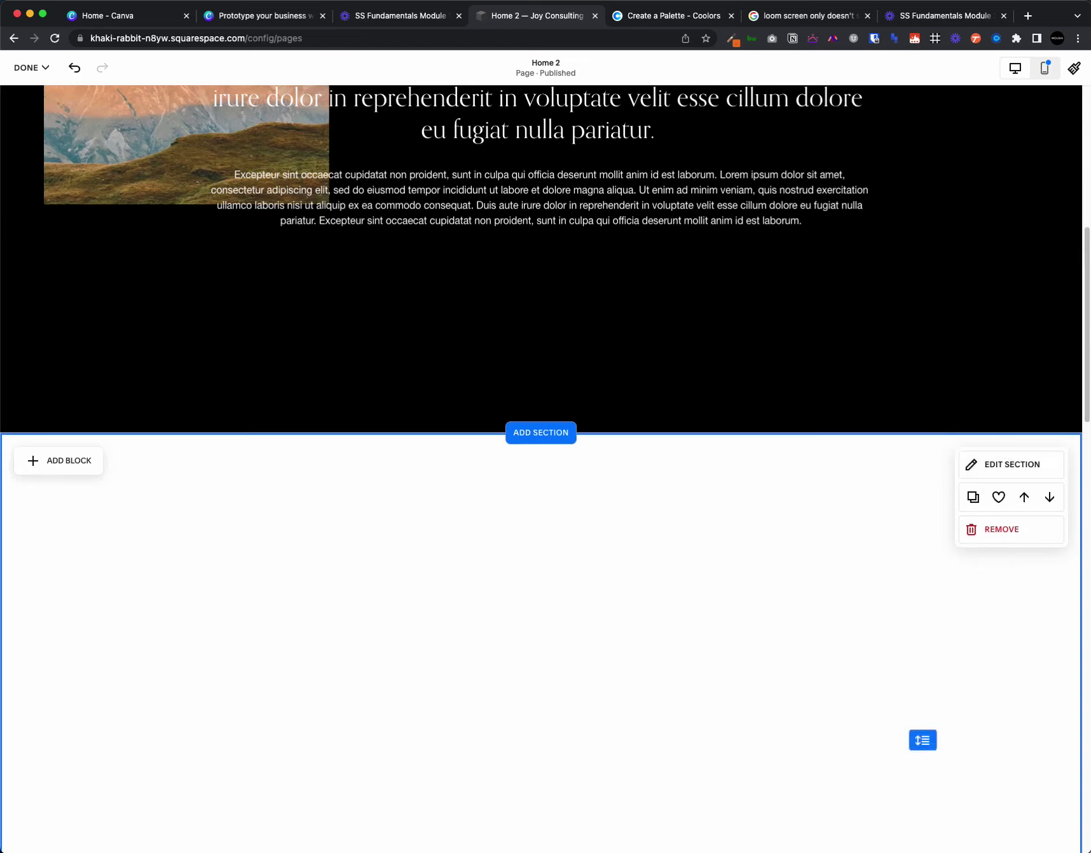
click(996, 465)
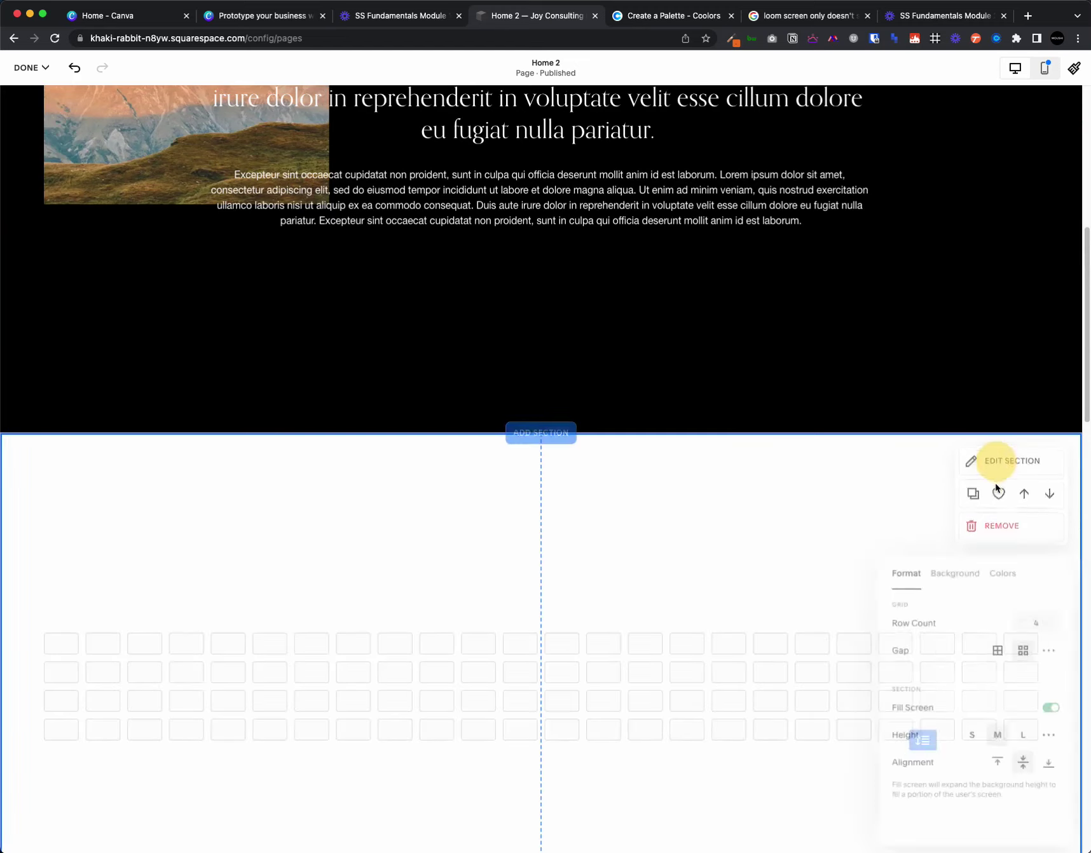
click(972, 736)
click(732, 491)
scroll(733, 491, up, 3)
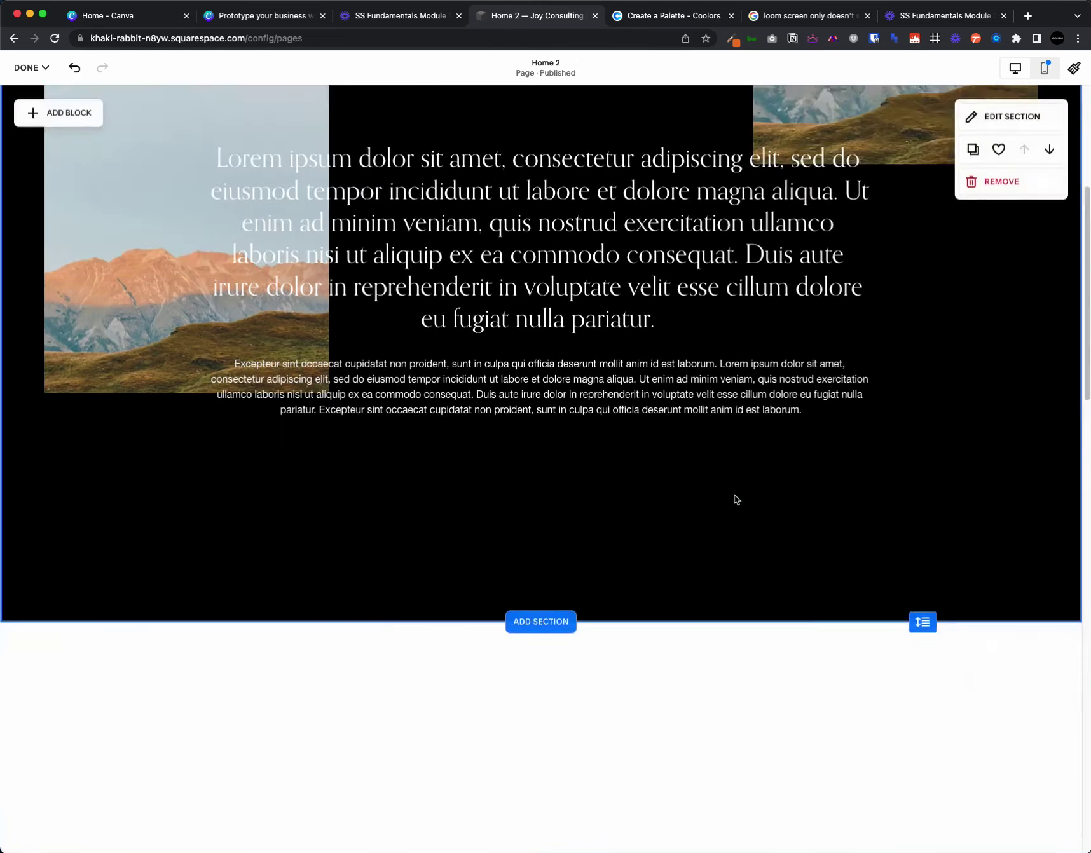
scroll(736, 499, down, 6)
- Paste a copy of the 'Whatever it is…' heading into the white section and narrow it
click(310, 689)
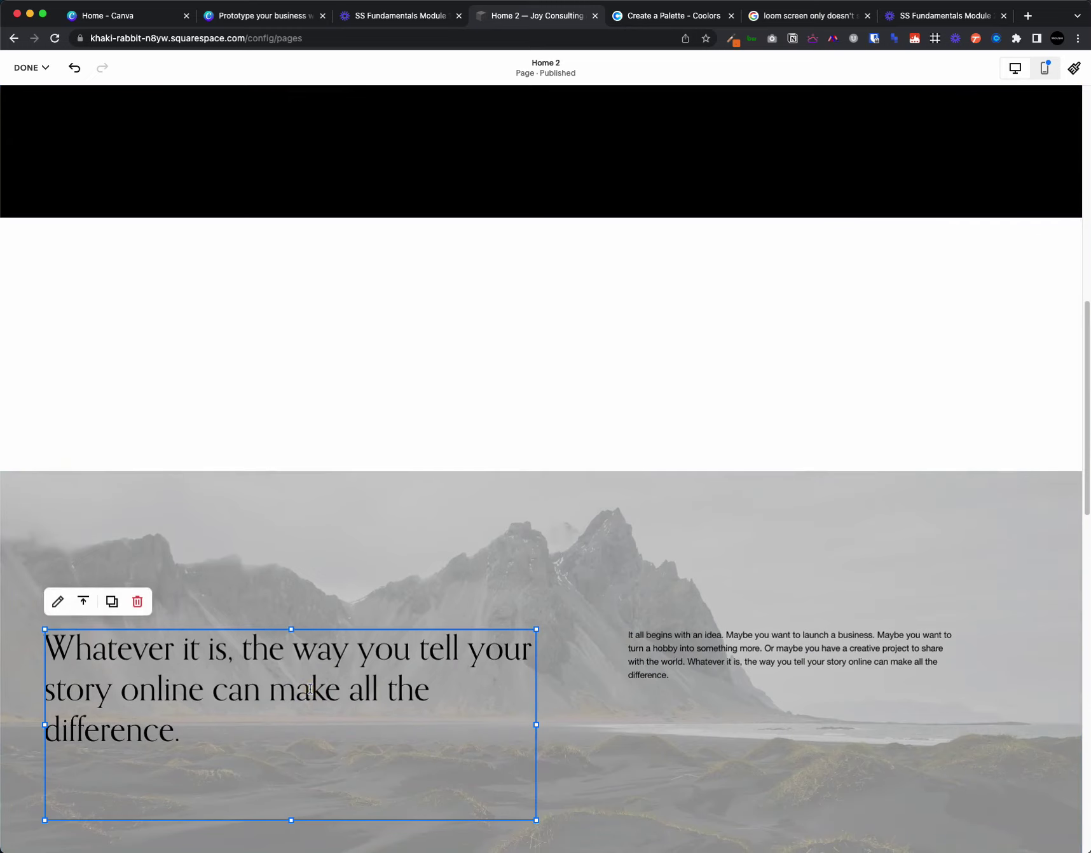
scroll(366, 658, up, 6)
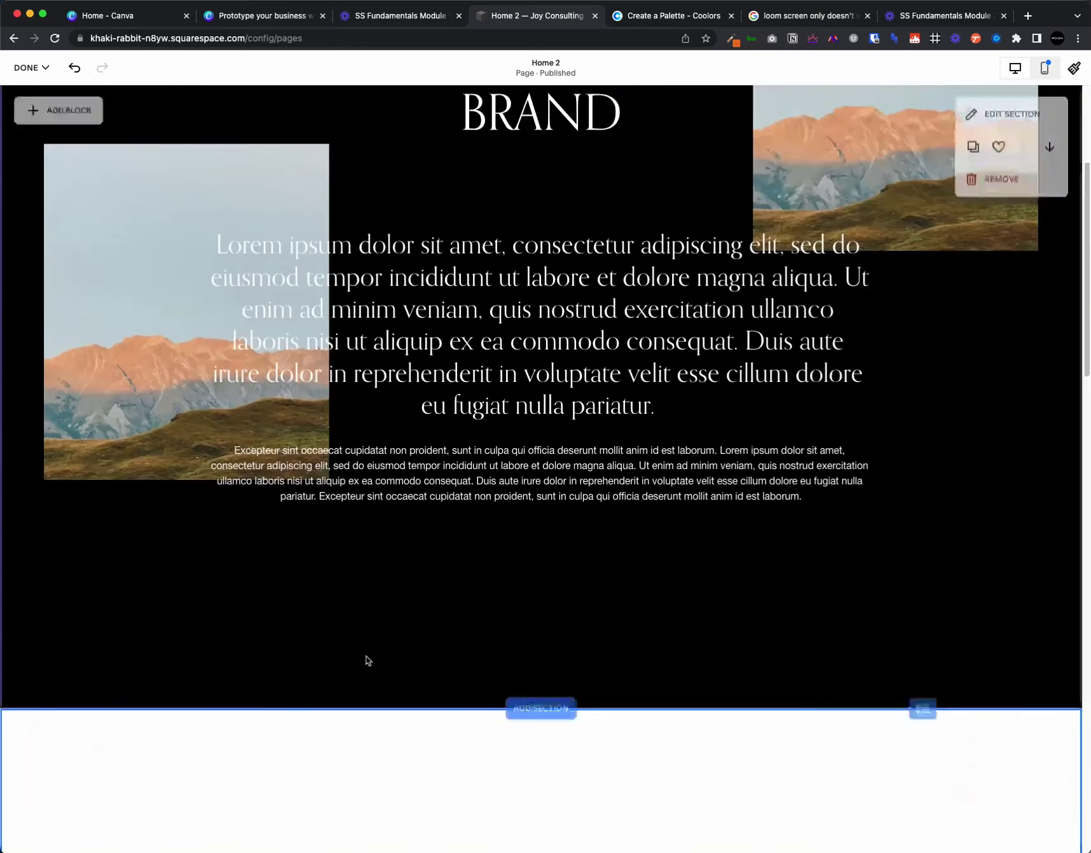
scroll(375, 428, down, 4)
click(345, 470)
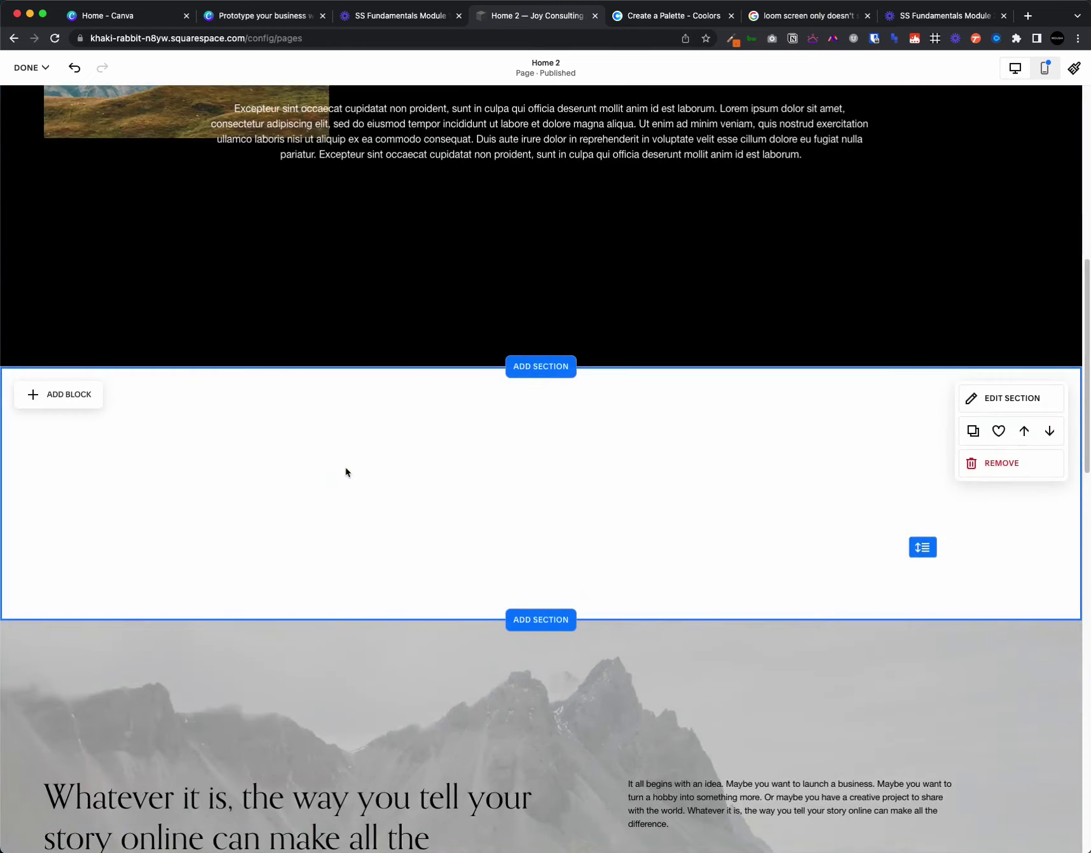
key(super+v)
click(580, 489)
drag(391, 463, 400, 493)
drag(538, 524, 442, 513)
click(694, 527)
mouse_move(200, 515)
mouse_down()
mouse_move(231, 516)
mouse_move(210, 516)
mouse_up()
- Move the 'It all begins with an idea' paragraph into the white section's right column
scroll(668, 519, up, 6)
scroll(669, 522, up, 3)
scroll(670, 529, down, 12)
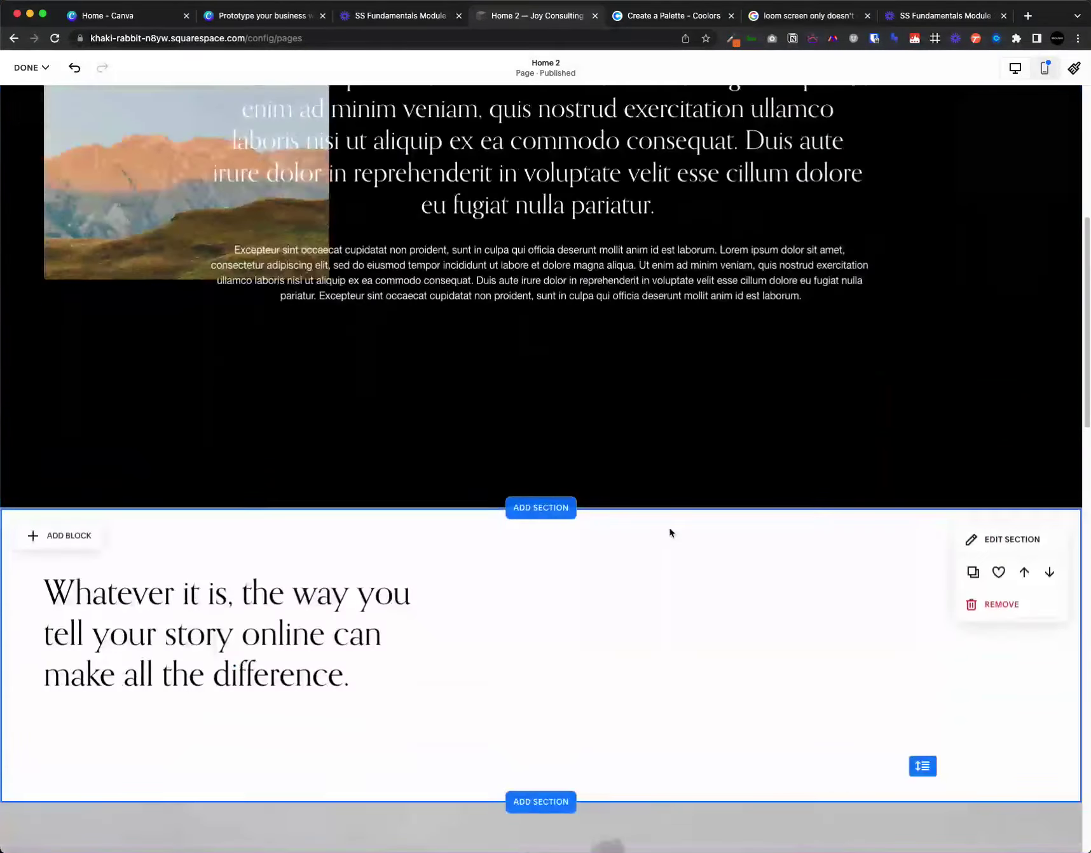
click(762, 665)
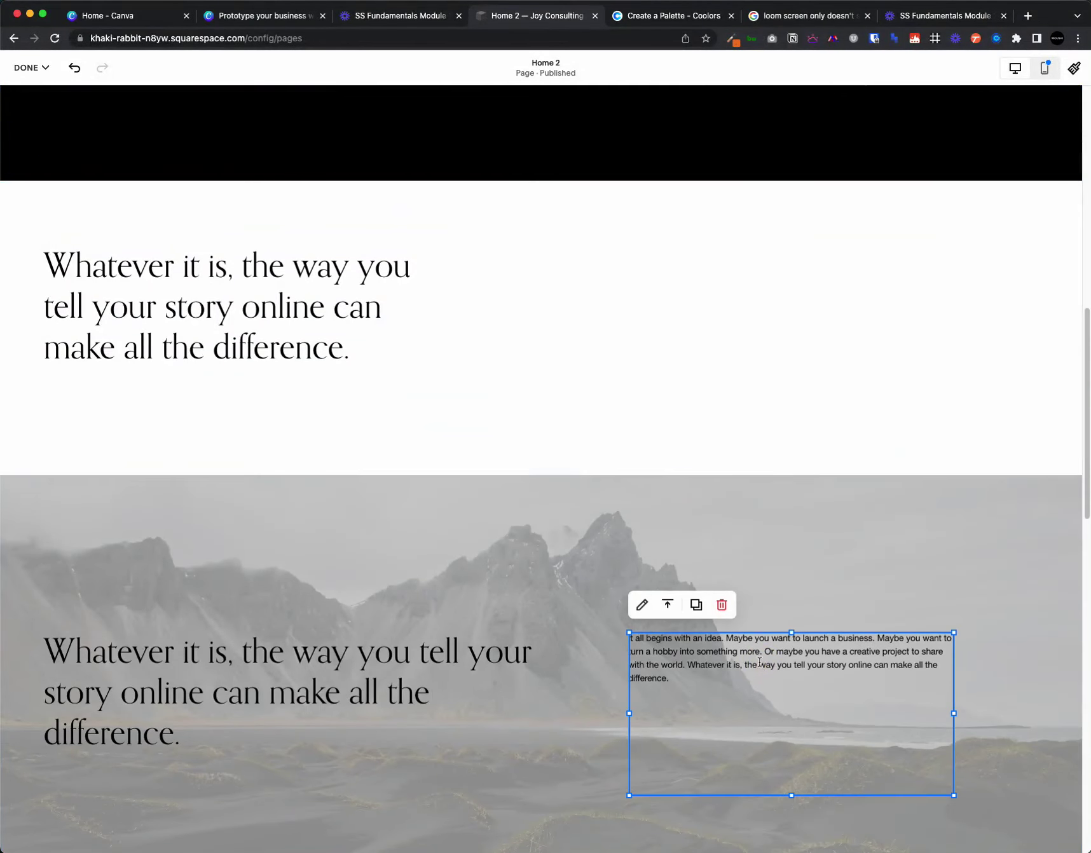
drag(759, 662, 737, 318)
click(679, 402)
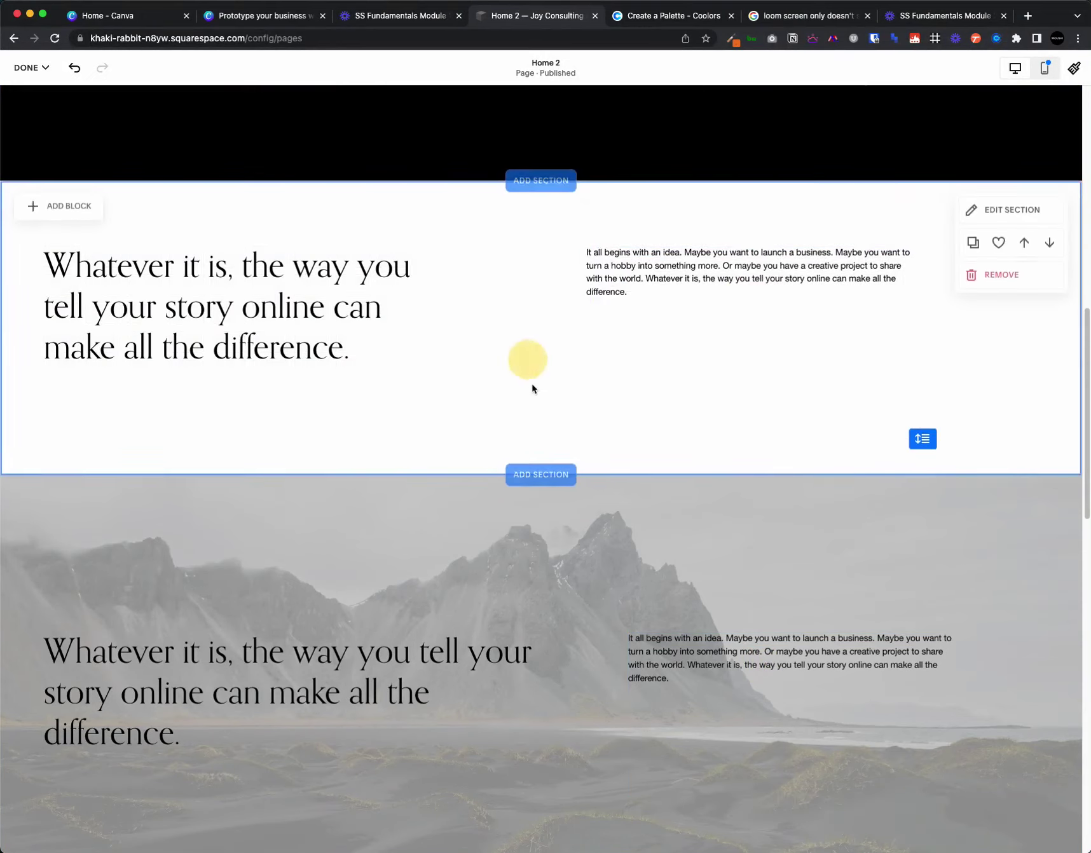
scroll(573, 414, up, 10)
scroll(624, 464, down, 8)
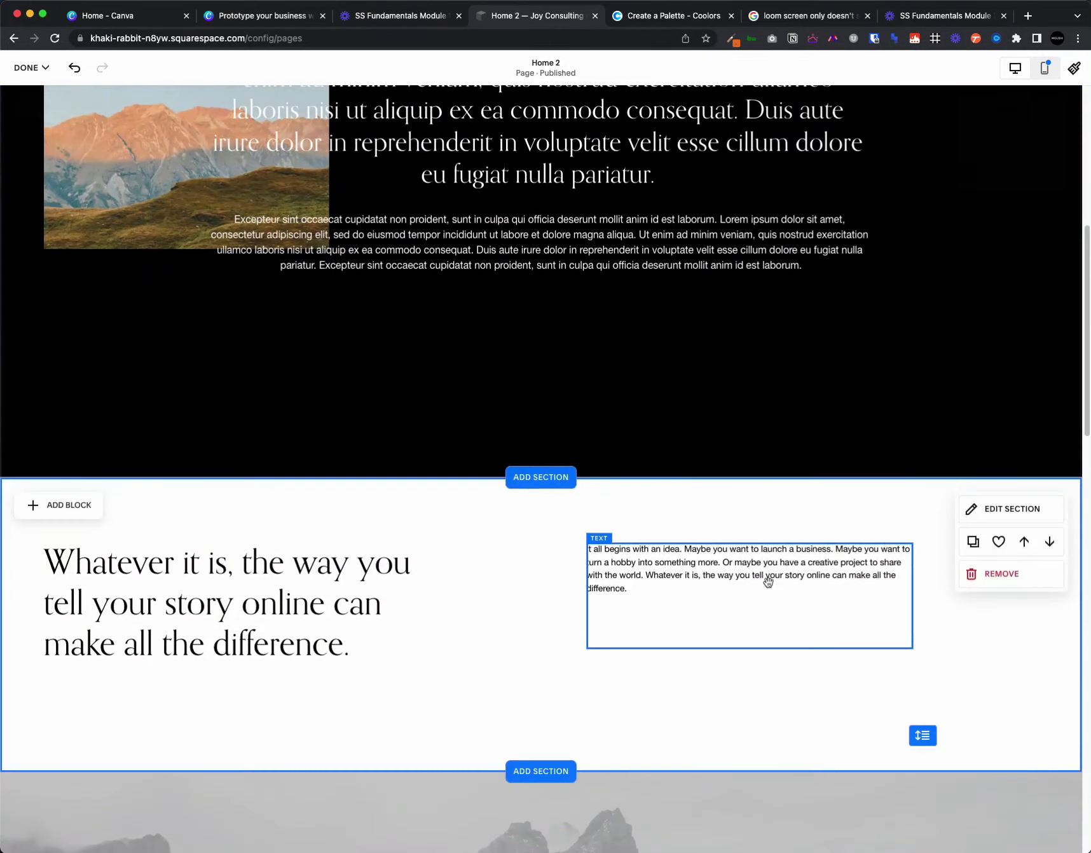
click(767, 611)
scroll(451, 585, down, 10)
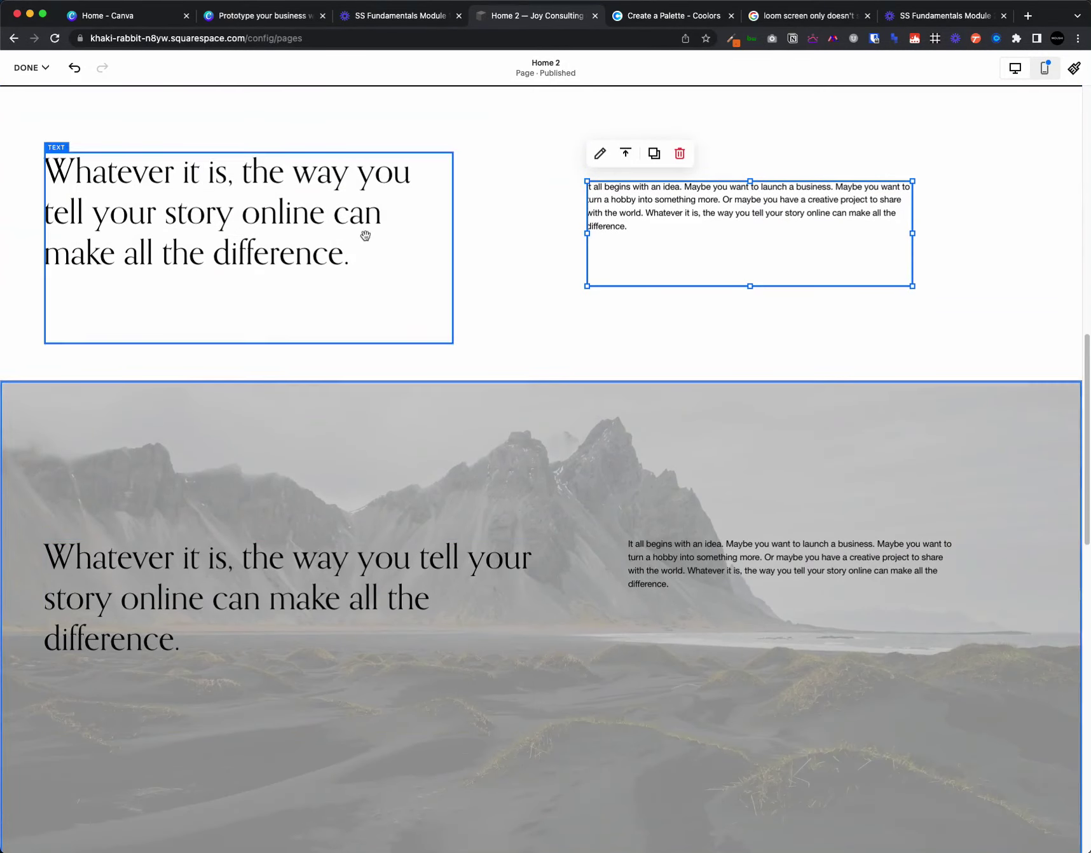
- Try the Bright 2 and Dark 2 themes on Our Services, then settle on Dark 1
scroll(590, 459, down, 7)
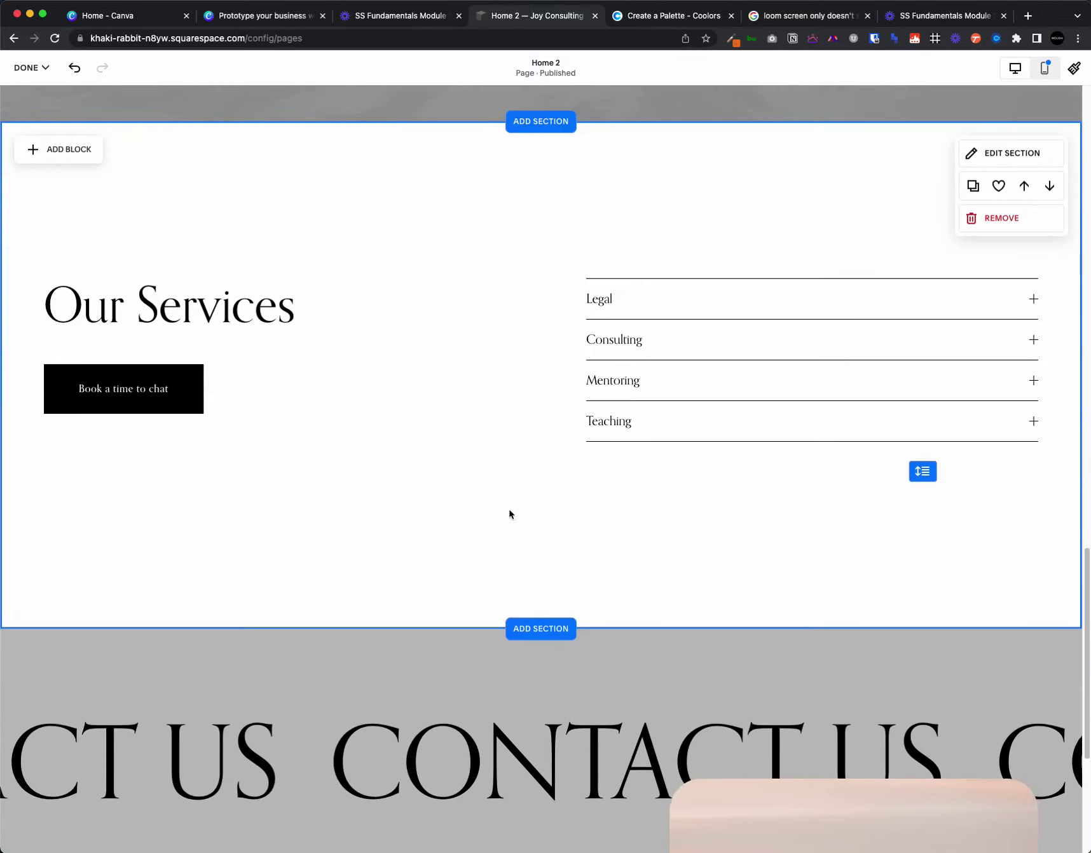
scroll(471, 517, up, 6)
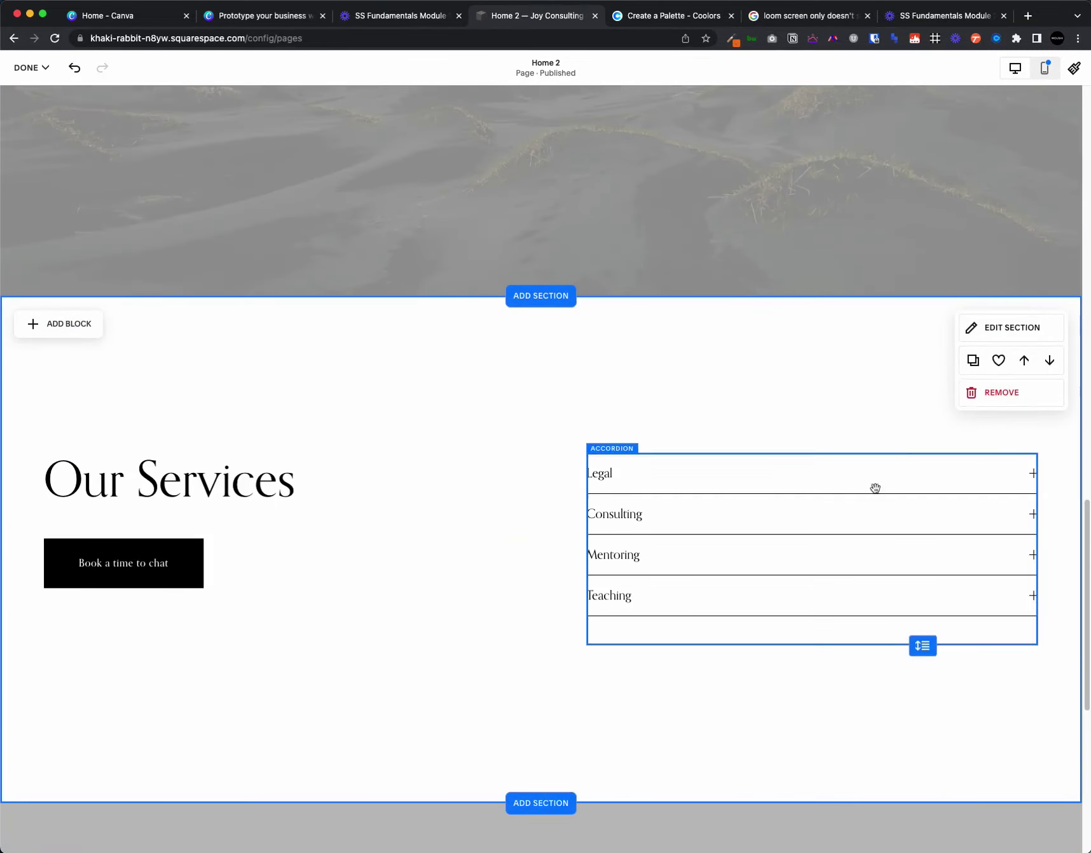
click(1002, 332)
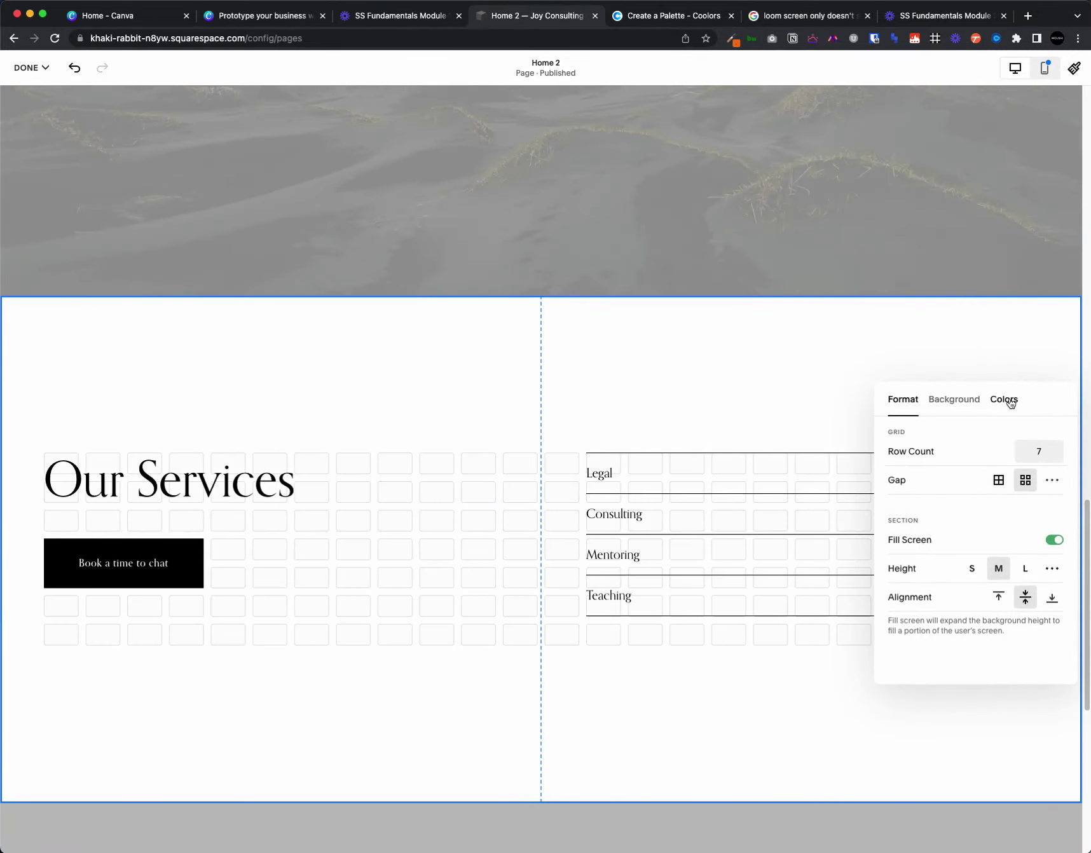
click(1009, 401)
scroll(997, 544, down, 2)
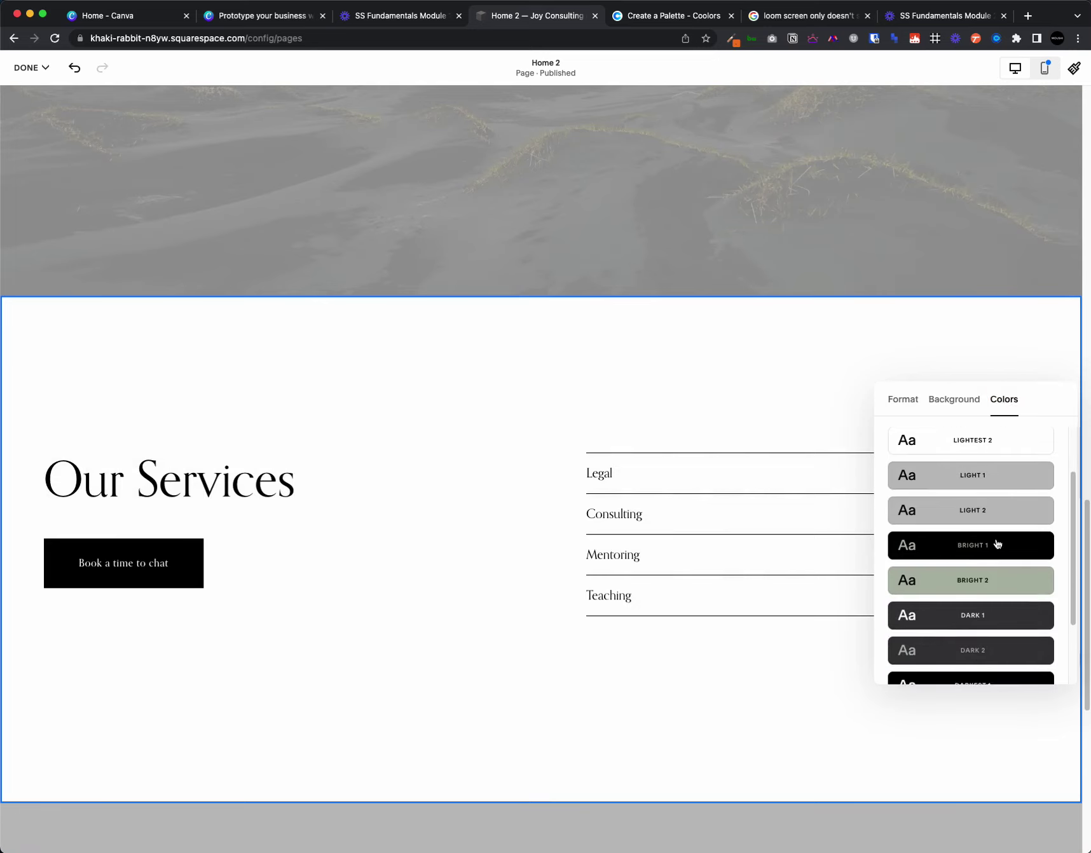
click(1000, 579)
click(1003, 616)
click(1000, 658)
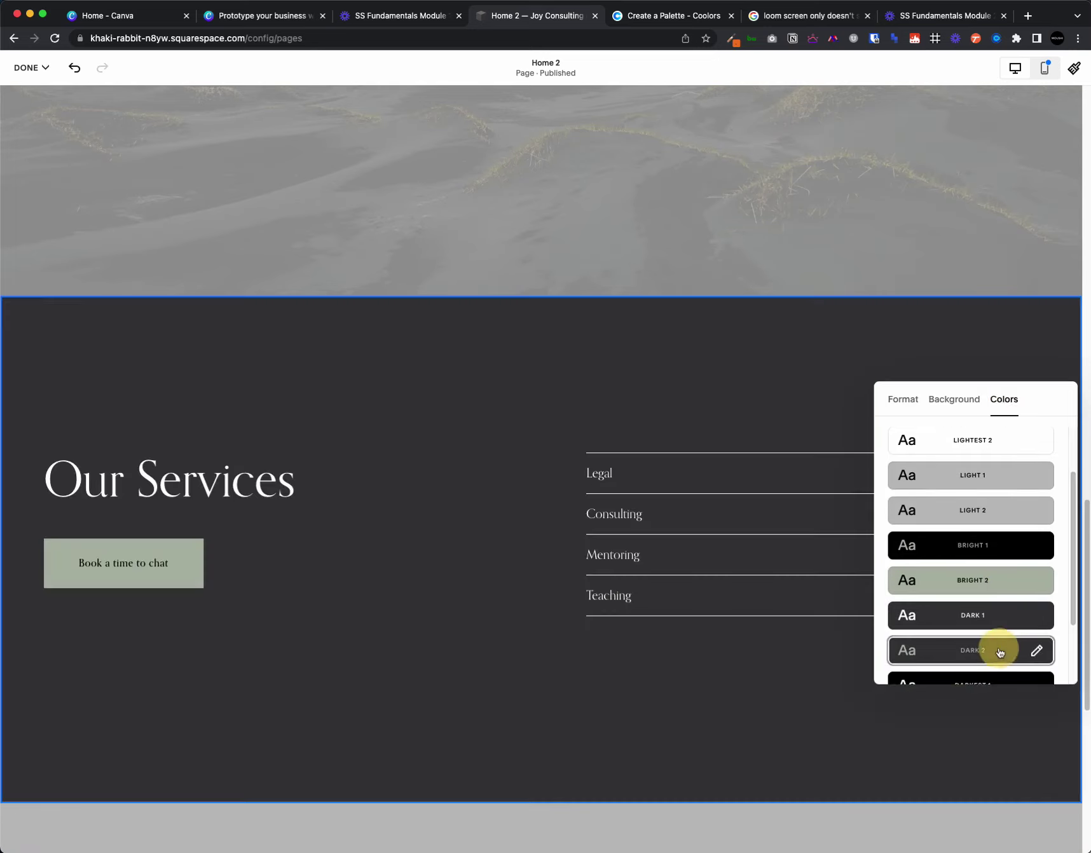
click(973, 615)
scroll(687, 543, down, 10)
scroll(686, 543, up, 15)
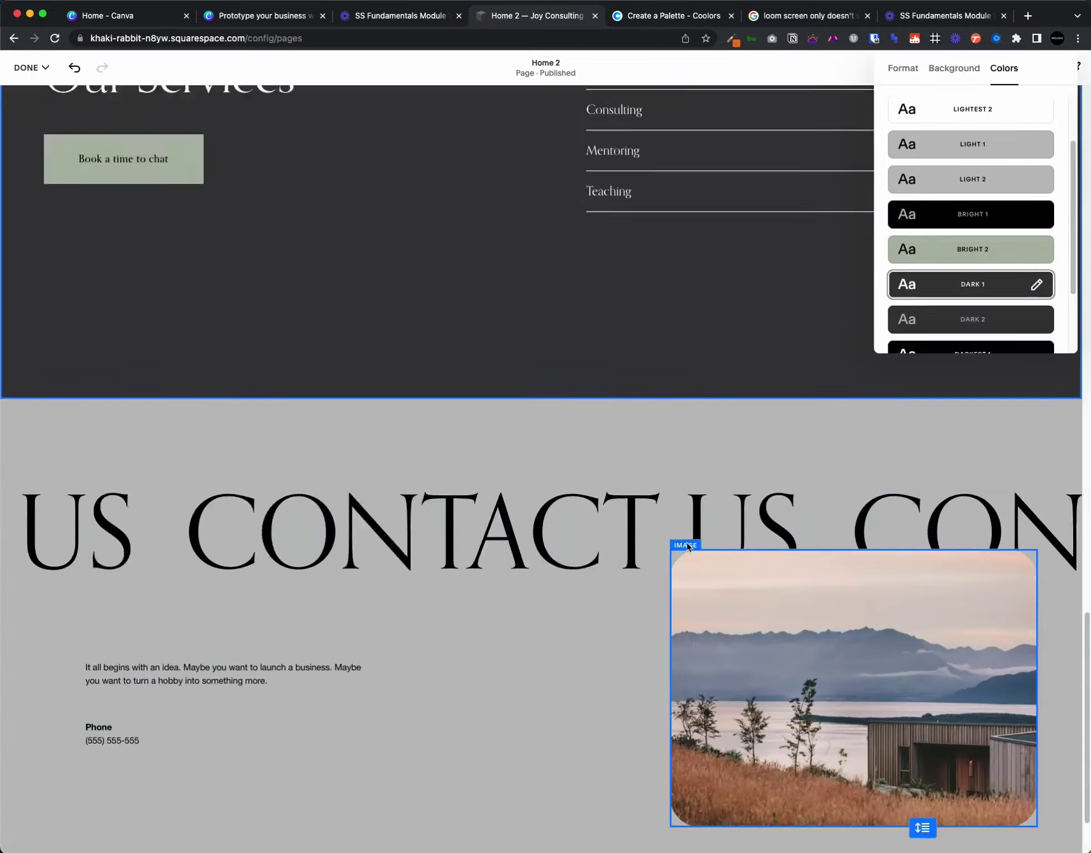
scroll(687, 541, up, 1)
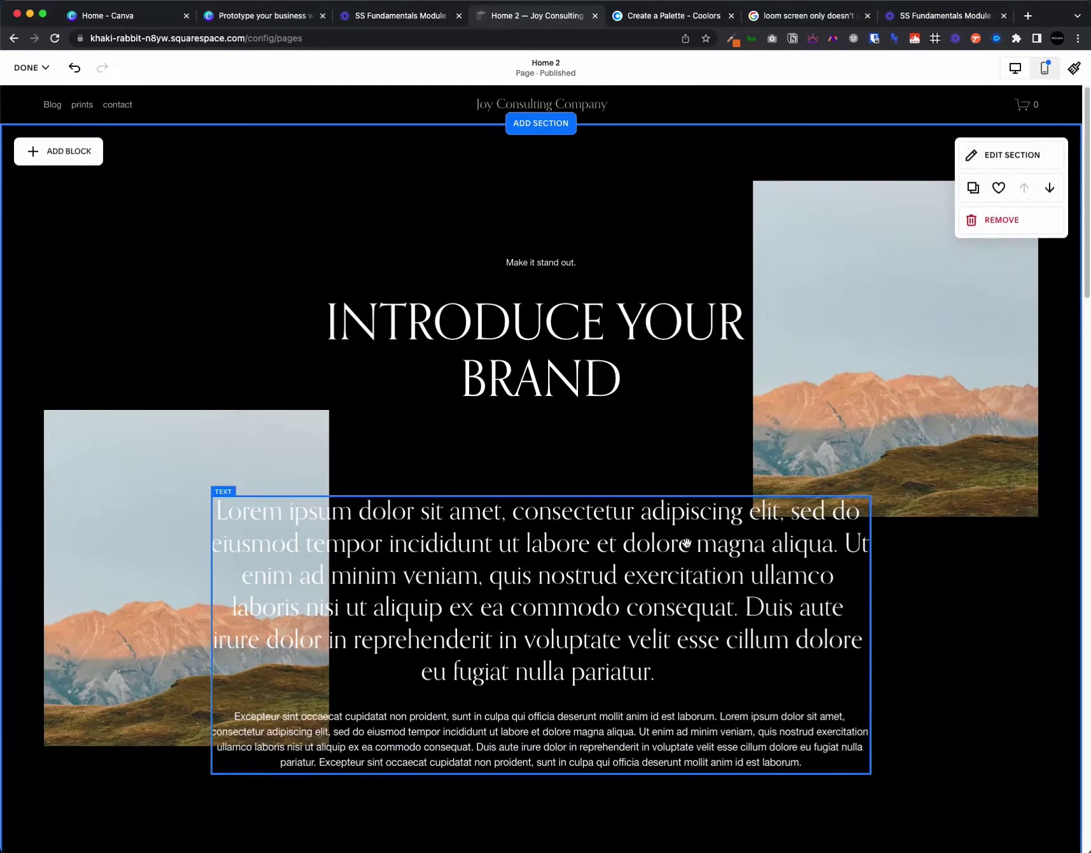
- Save the Home 2 section edits and reopen the page in the editor
click(26, 67)
click(21, 107)
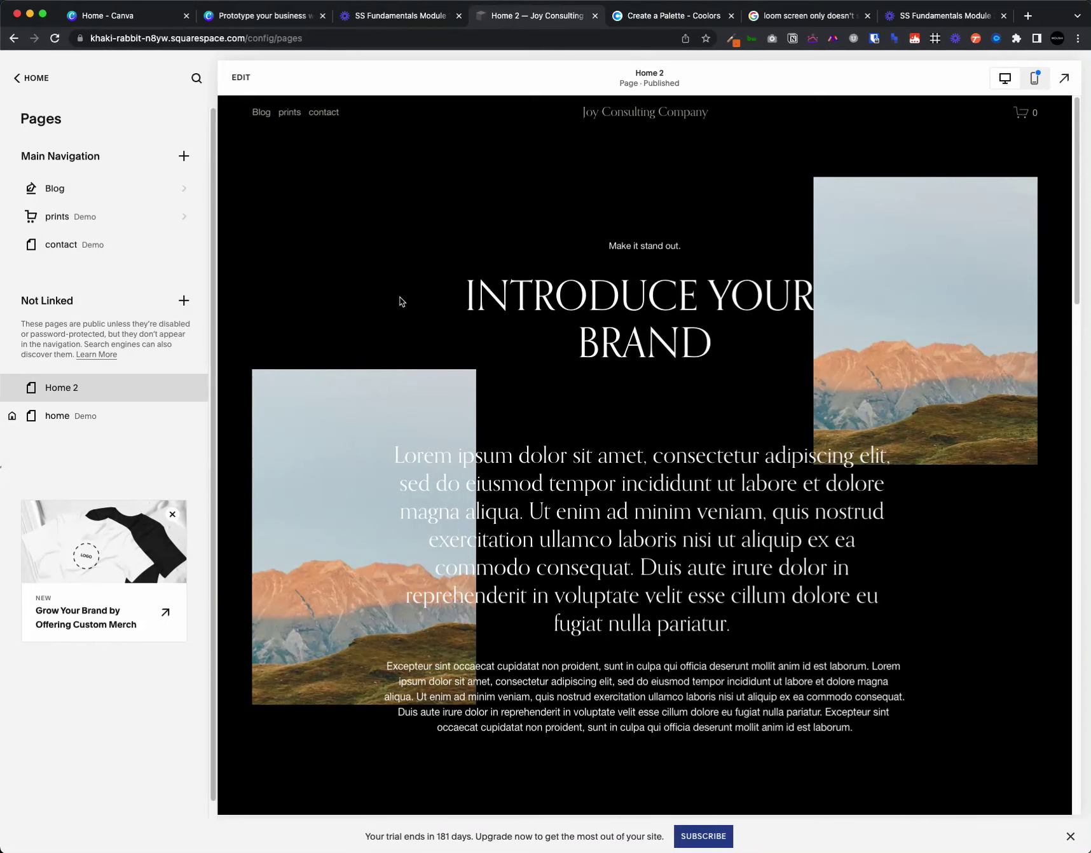
click(241, 78)
mouse_move(577, 108)
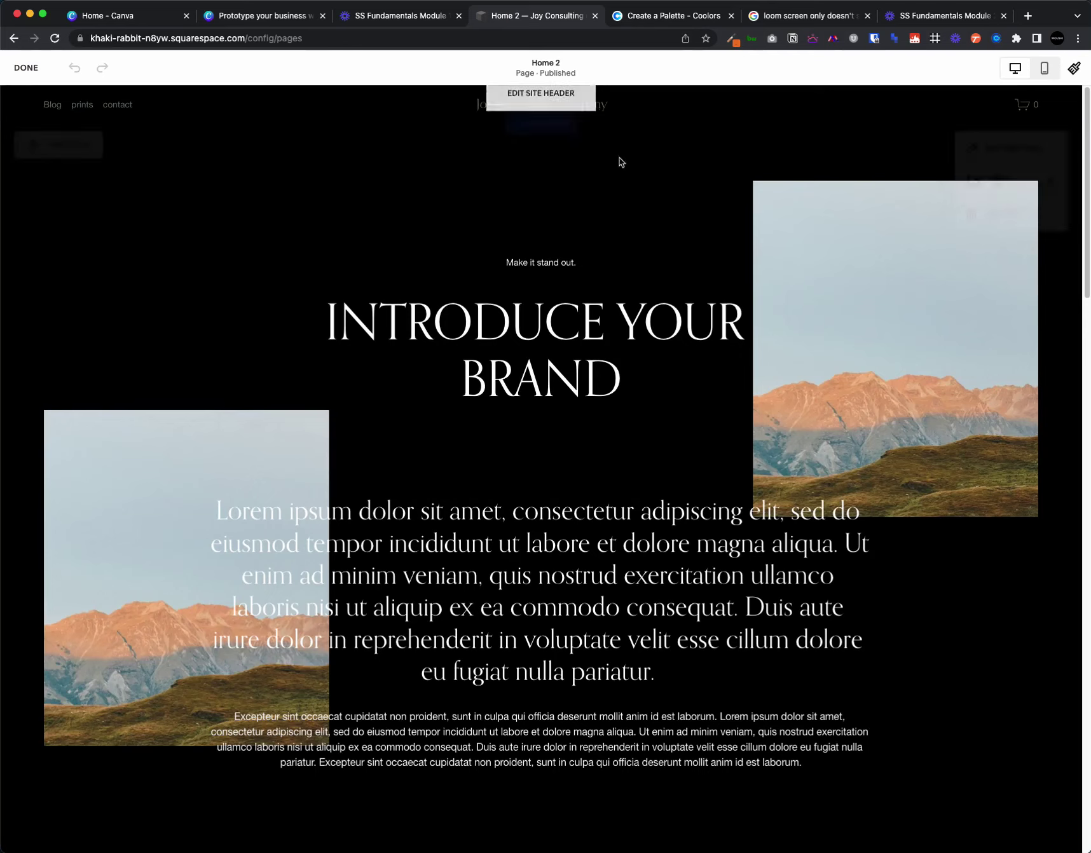
mouse_move(597, 218)
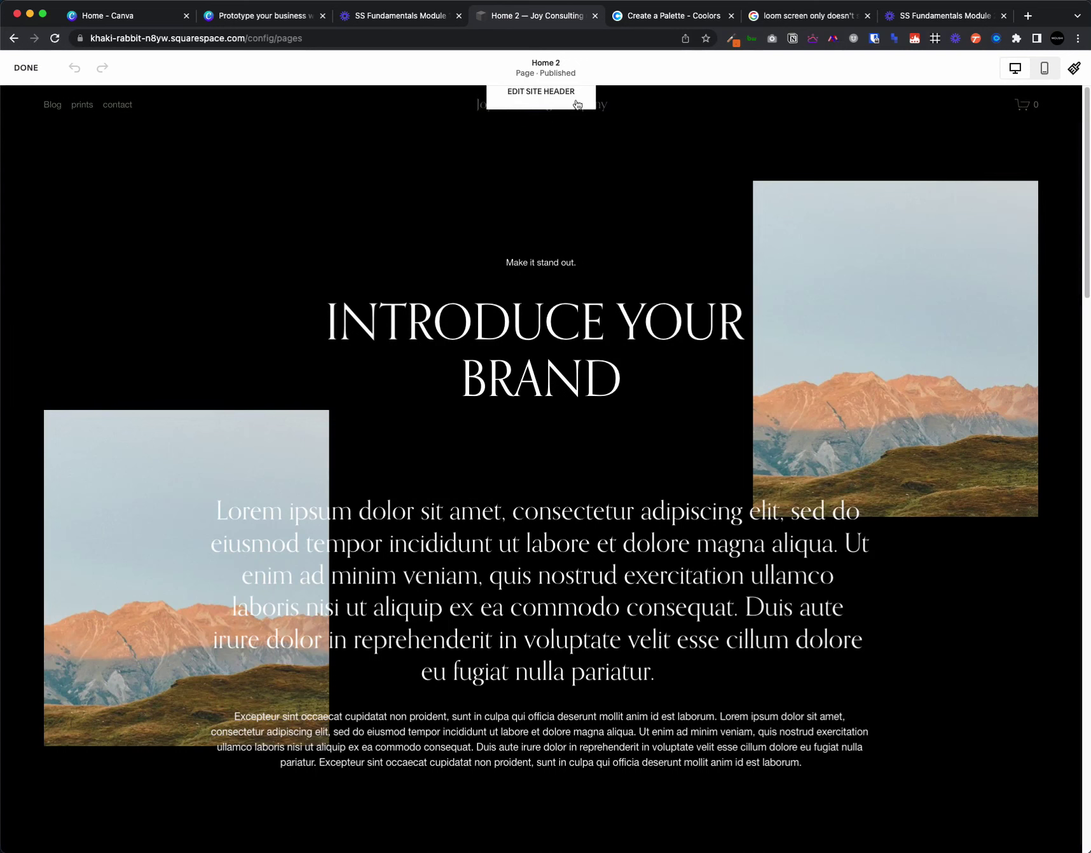
- Enable the header Button element and relabel it from 'Sign Up' to 'Contact Us'
click(577, 98)
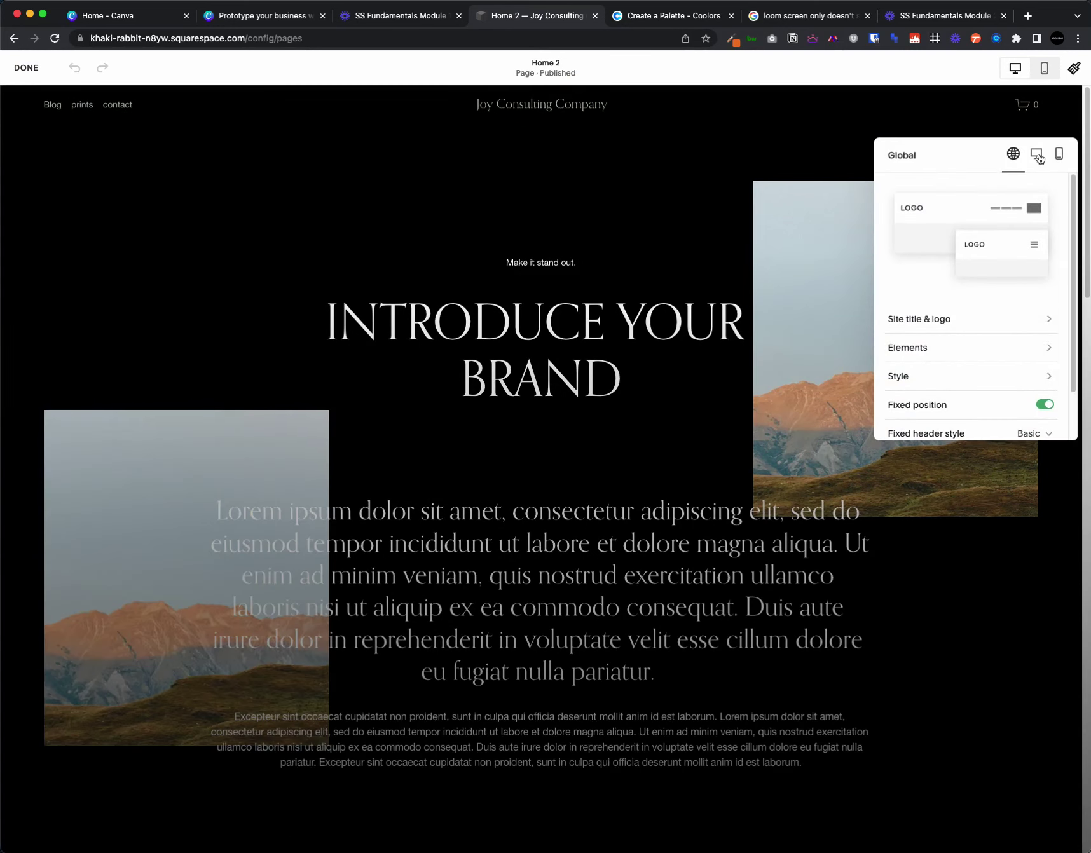
click(917, 349)
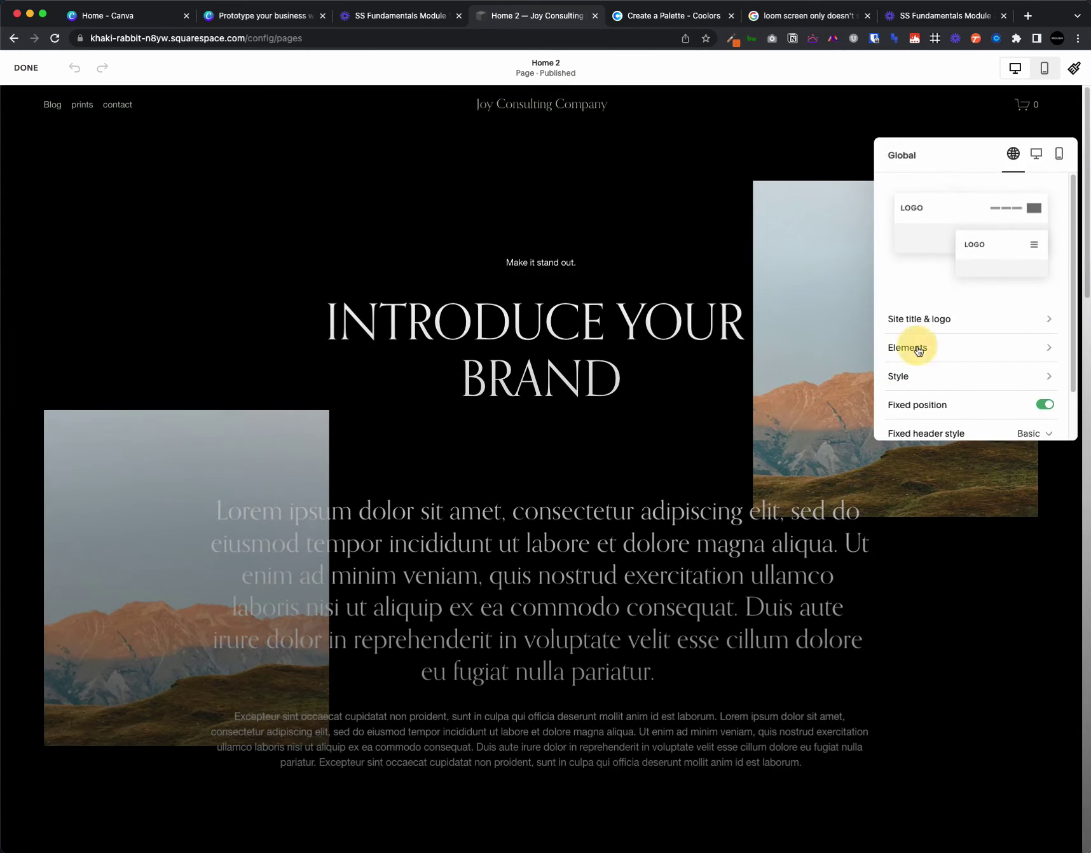
click(969, 194)
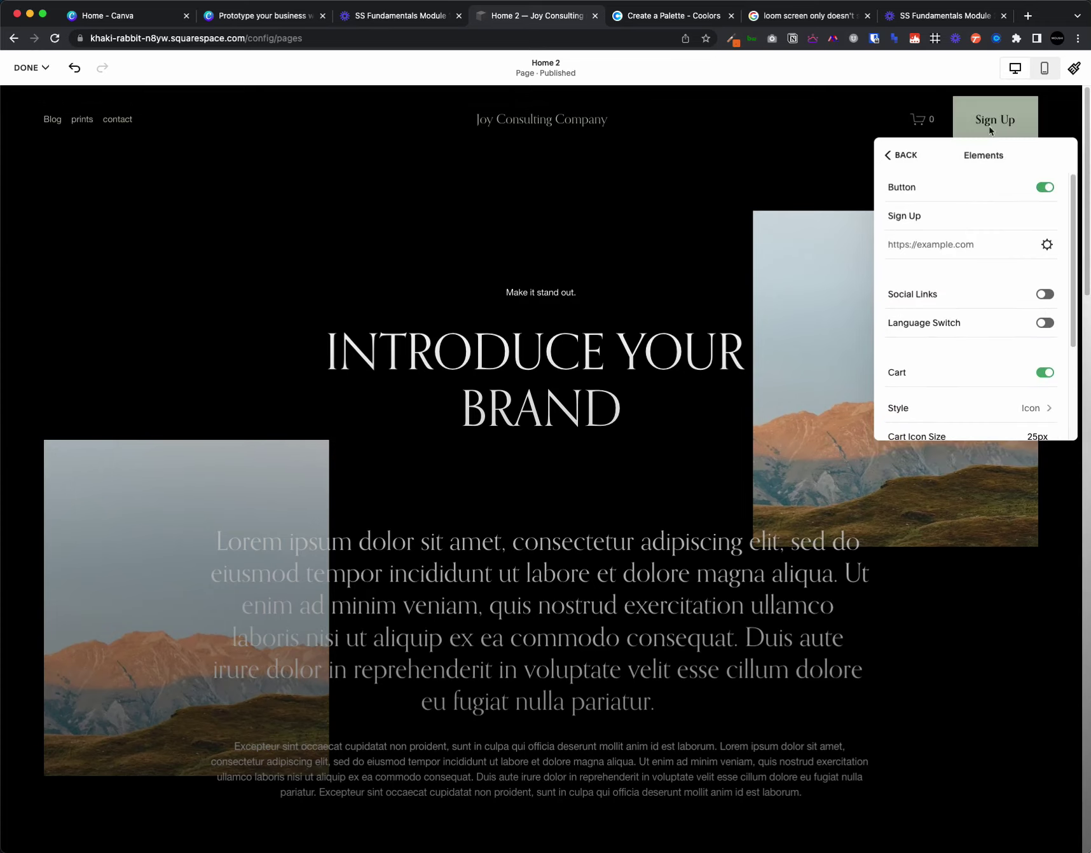
drag(930, 211, 886, 215)
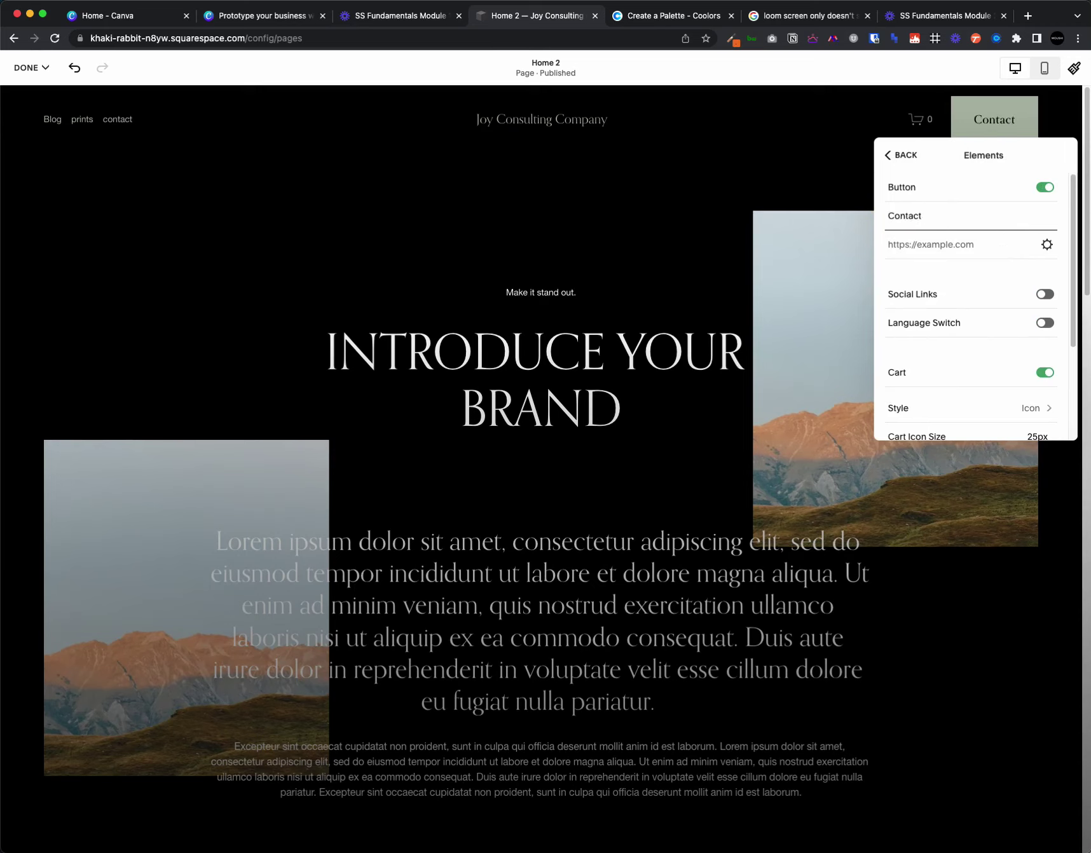
text(Contact Us)
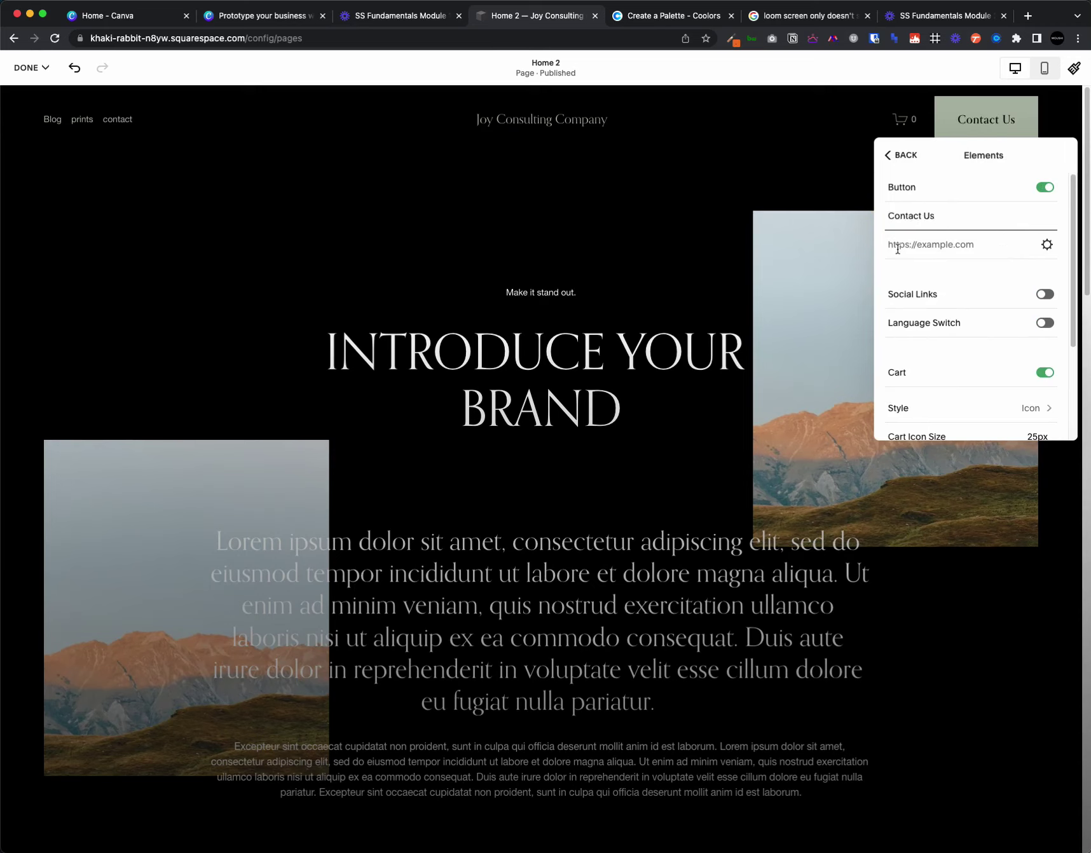
click(1047, 246)
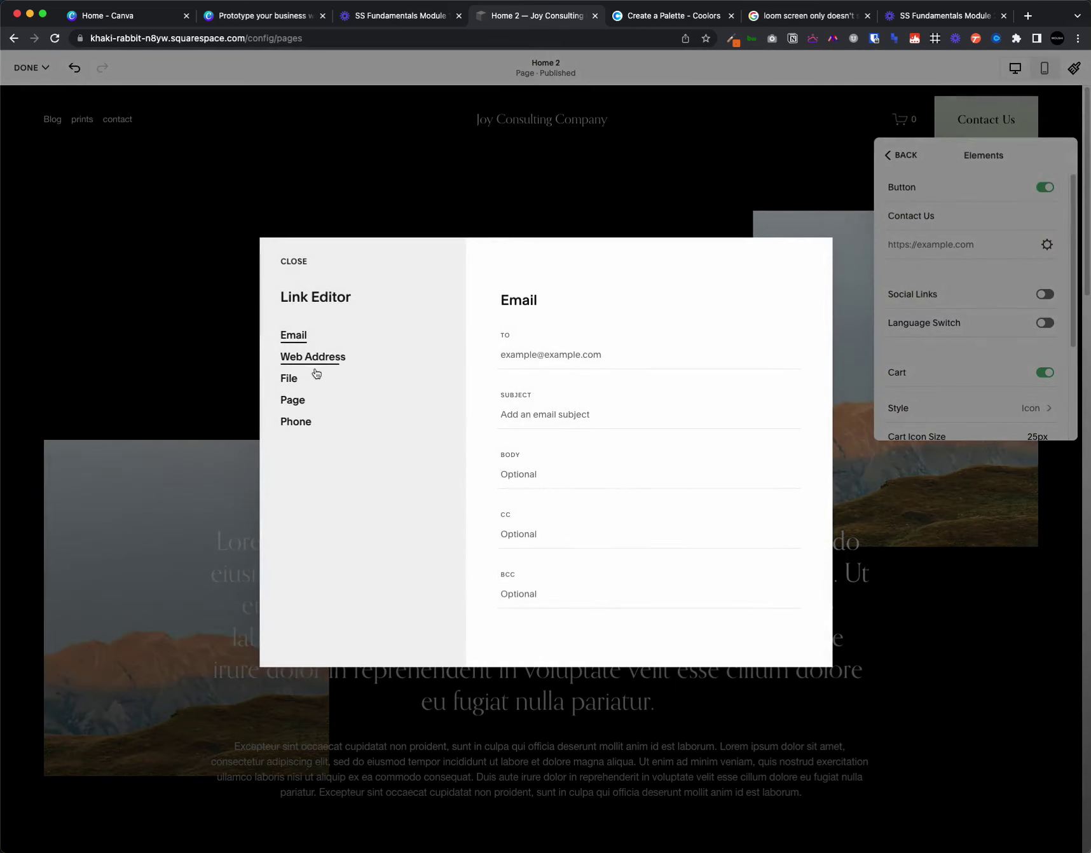
- Link the Contact Us button to an email address instead of the contact page
click(295, 400)
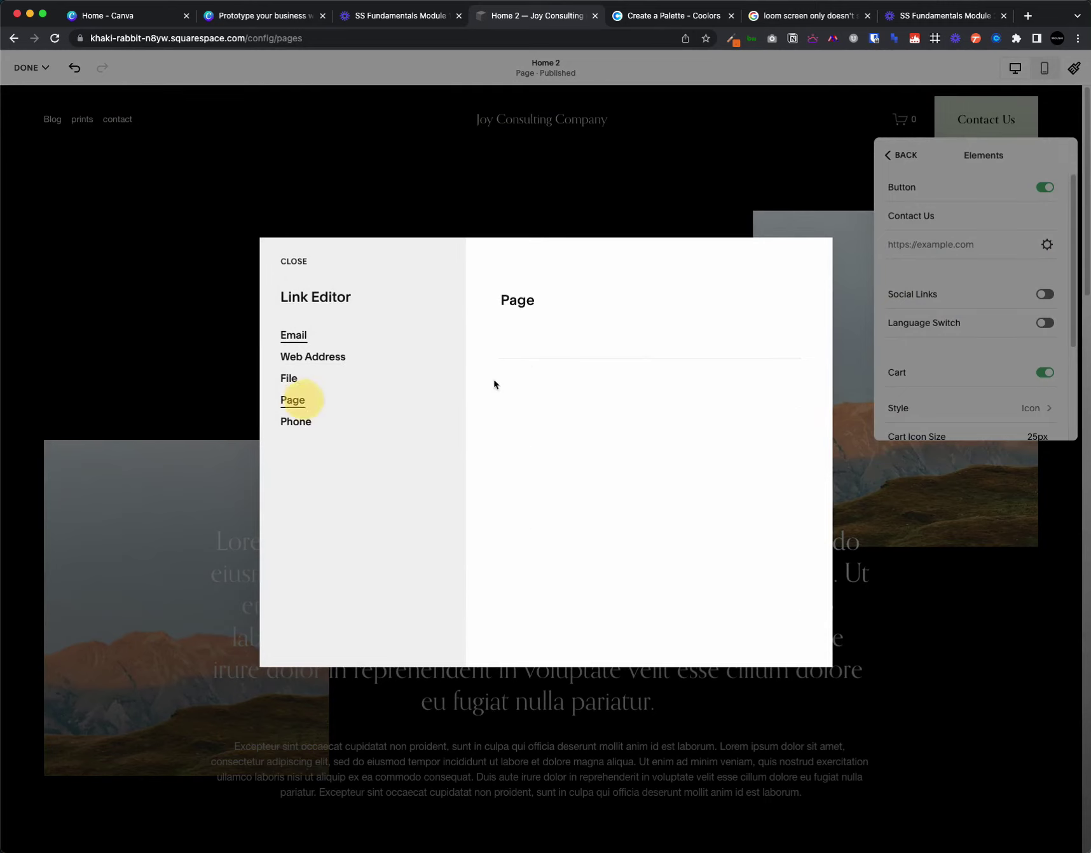
click(512, 354)
text(/conta)
click(546, 390)
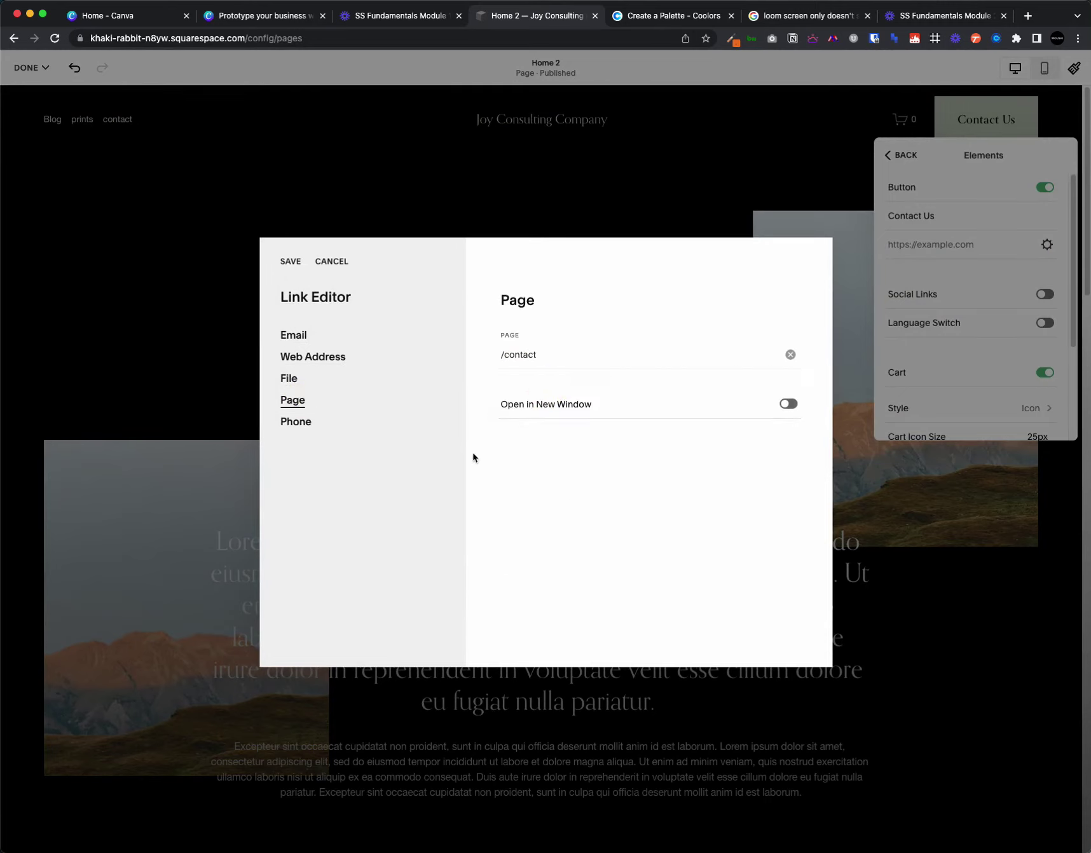
click(338, 337)
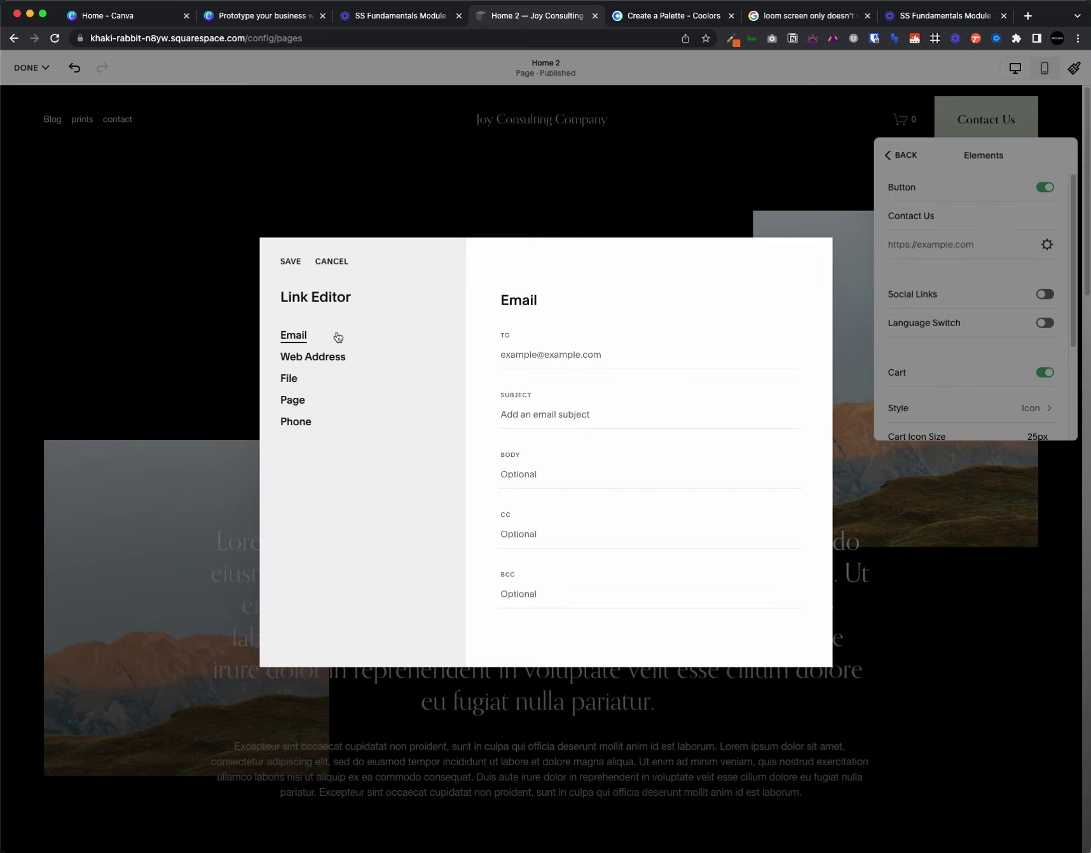
click(537, 356)
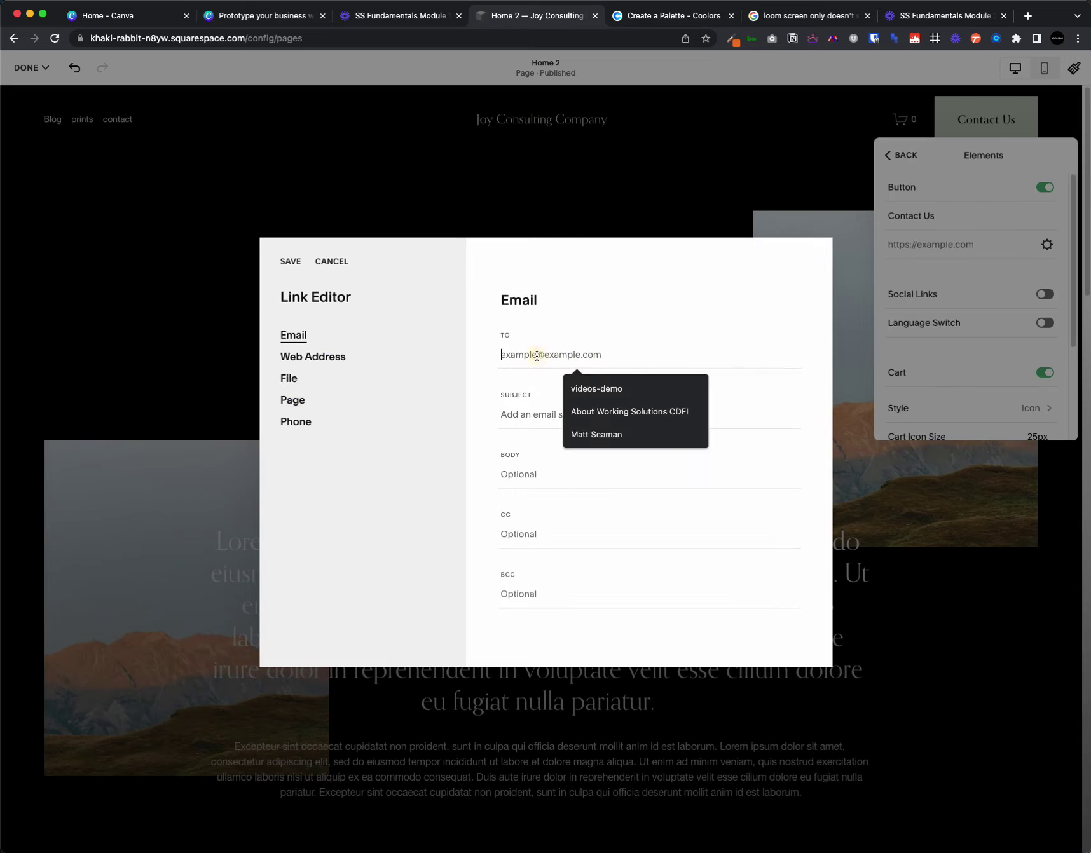
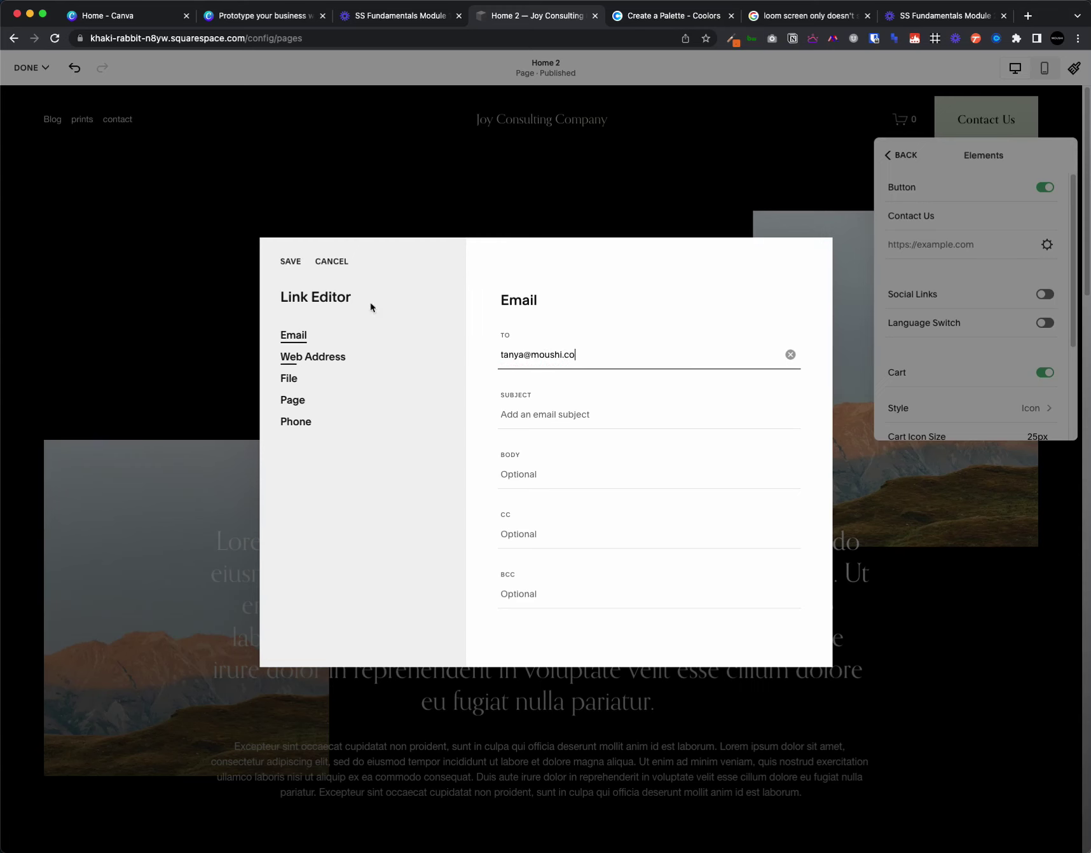
click(290, 261)
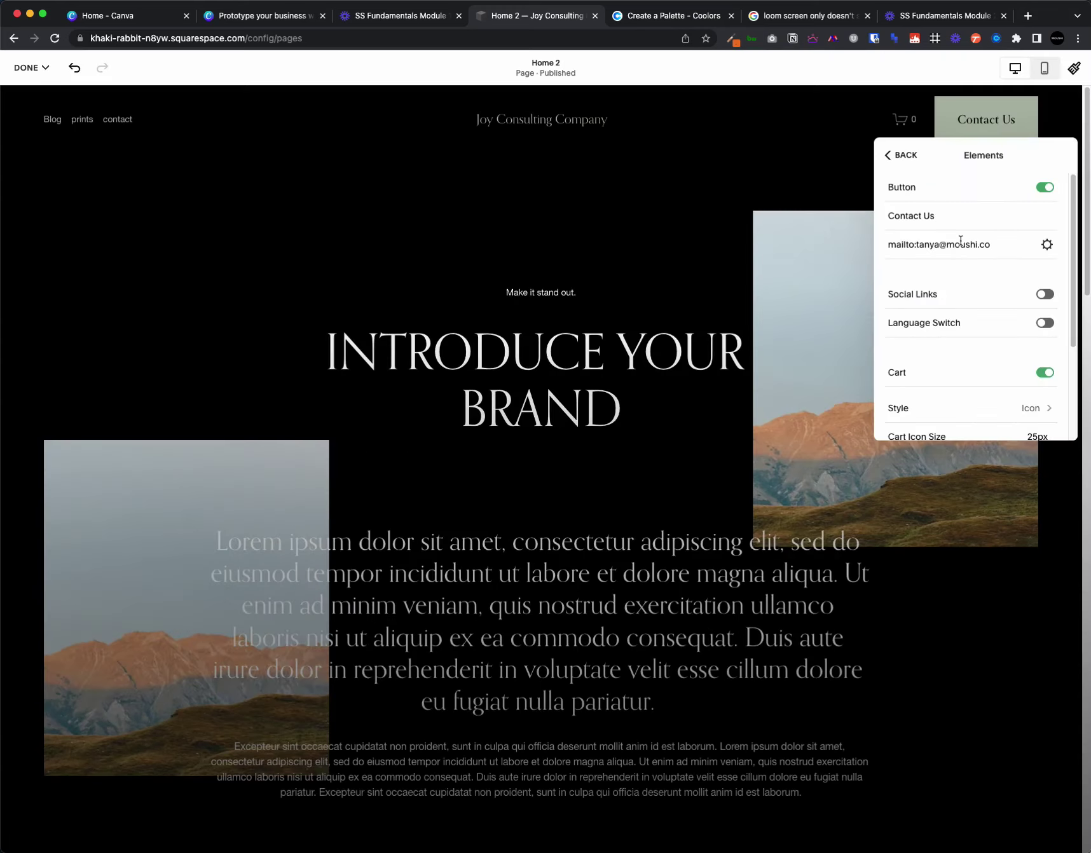
- Save Home 2 and preview the finished page
scroll(906, 267, down, 1)
scroll(907, 266, up, 1)
click(29, 105)
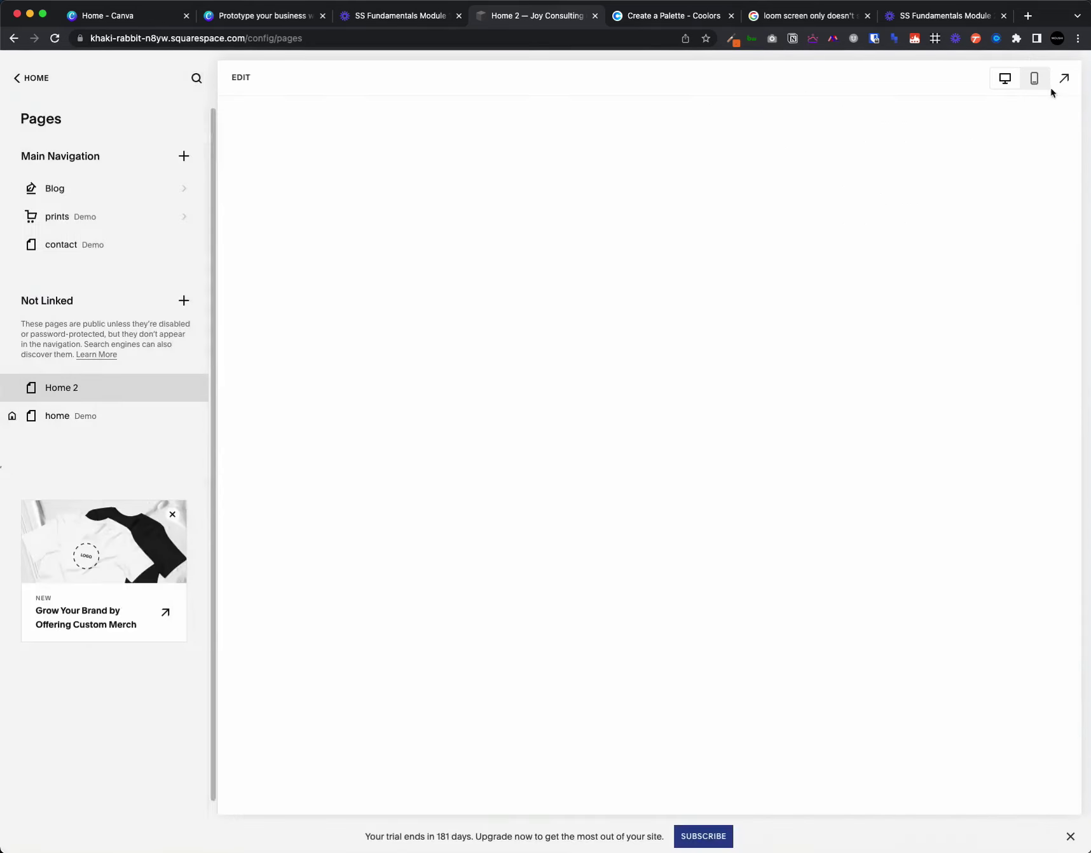
click(1059, 78)
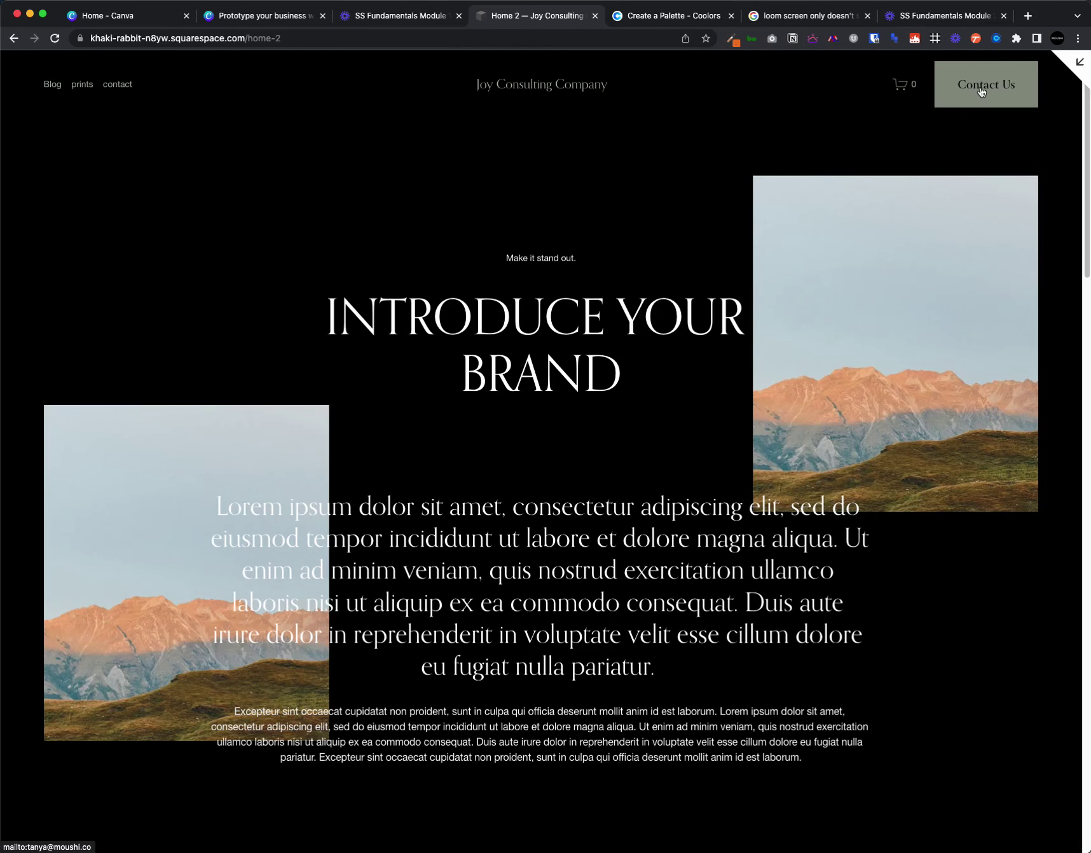